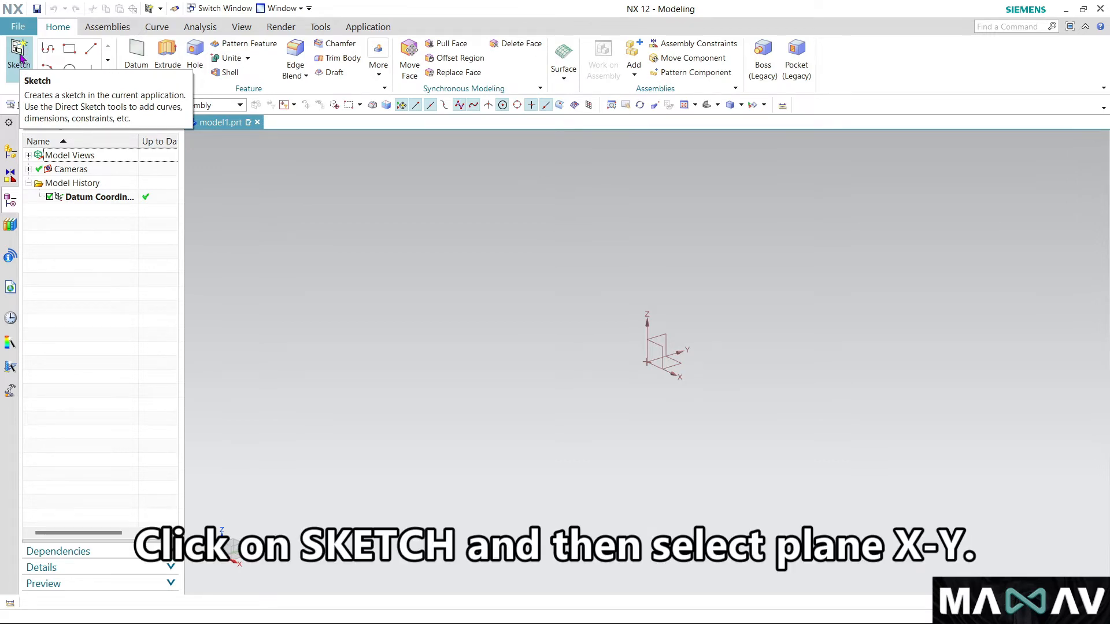
Start a new sketch on the XY plane
{"action": "left_click", "coordinate": [21, 57]}
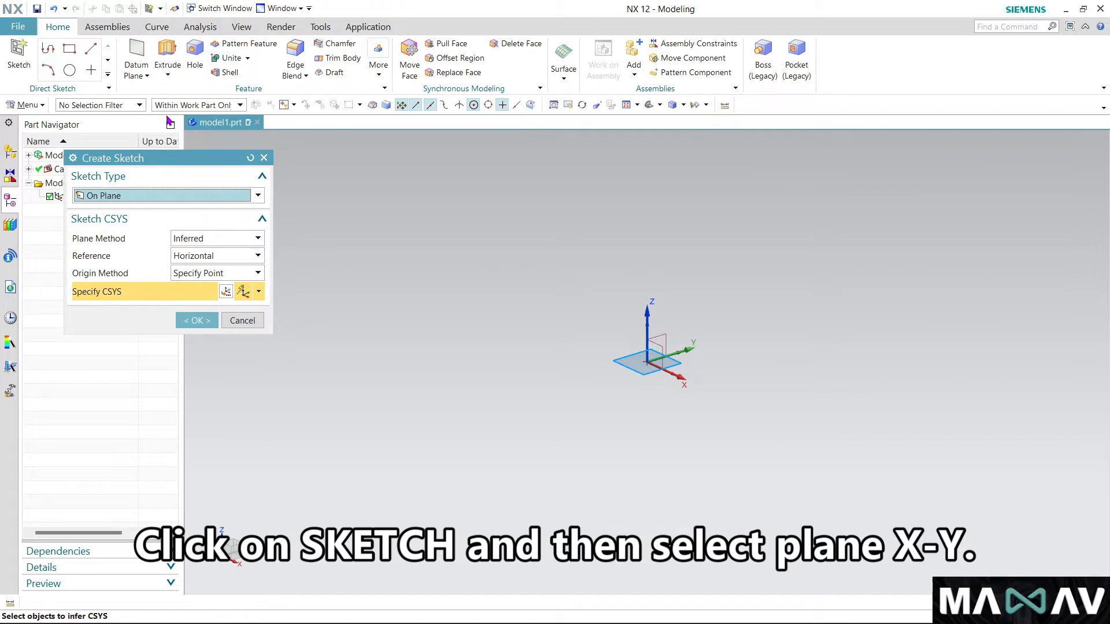
{"action": "left_click", "coordinate": [199, 322]}
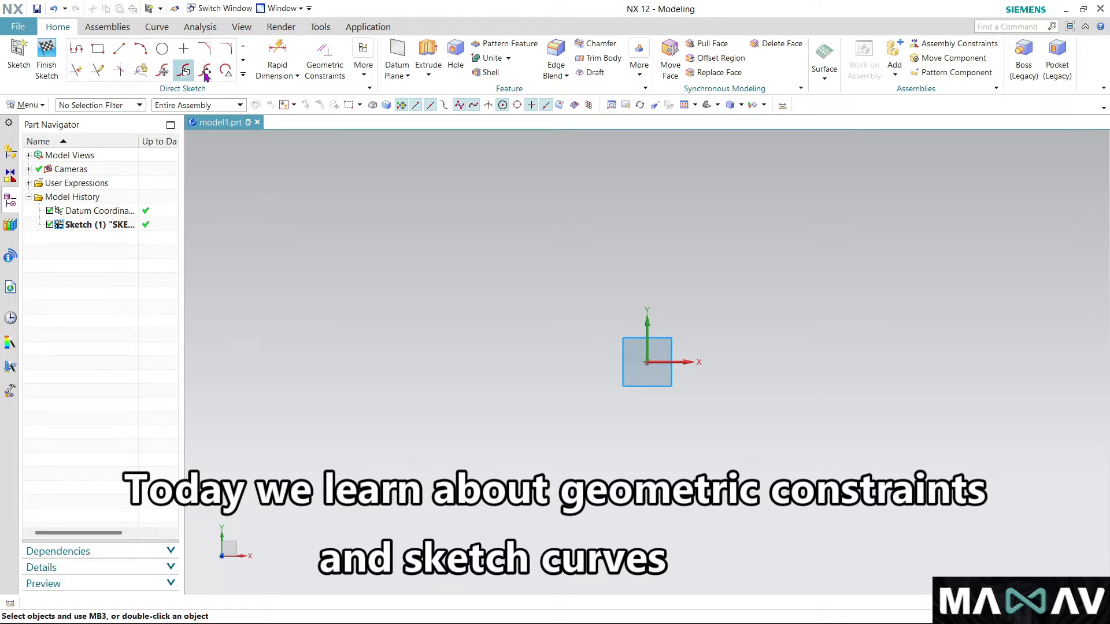
Draw five connected Profile lines beyond the origin's upper left: about 42 mm up, 49 right, 42 down, 33 left and 27 down
{"action": "left_click", "coordinate": [244, 76]}
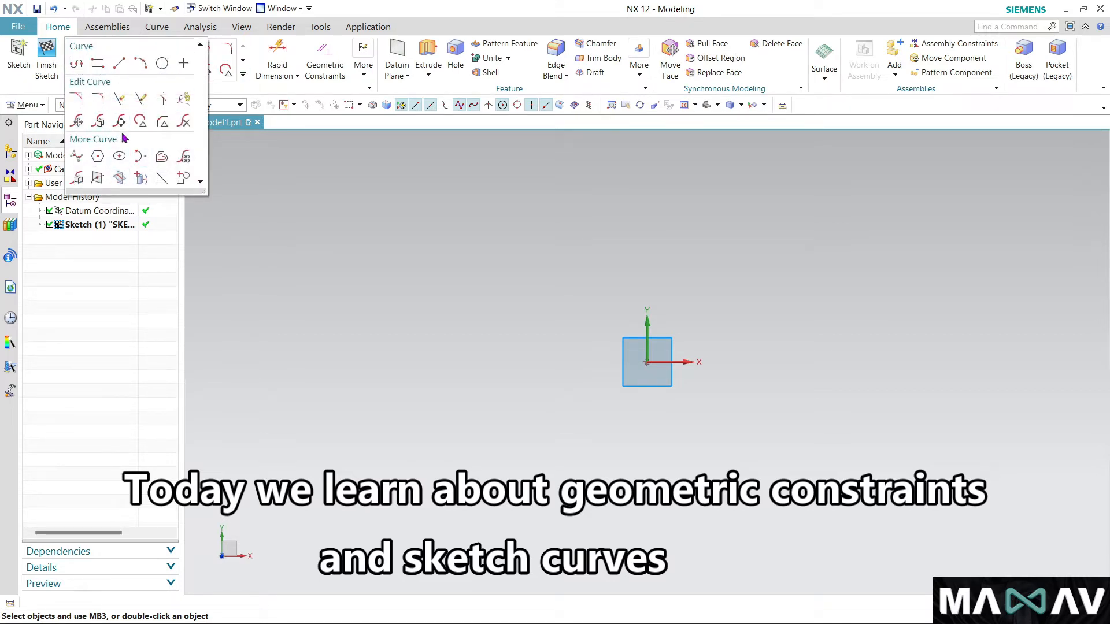
{"action": "left_click", "coordinate": [76, 64]}
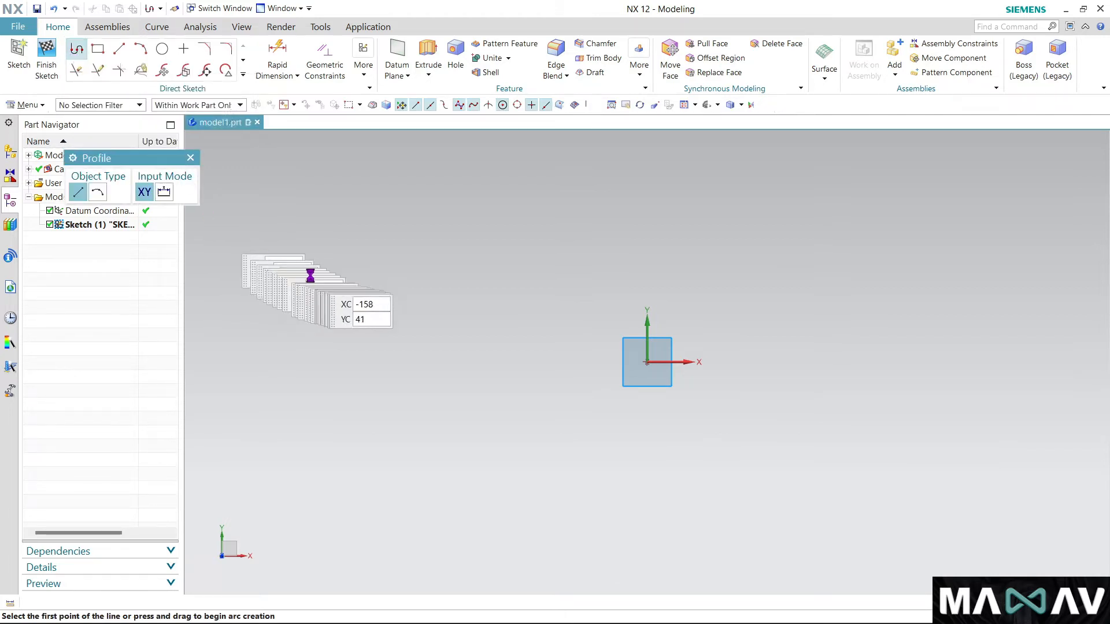
{"action": "left_click", "coordinate": [315, 274]}
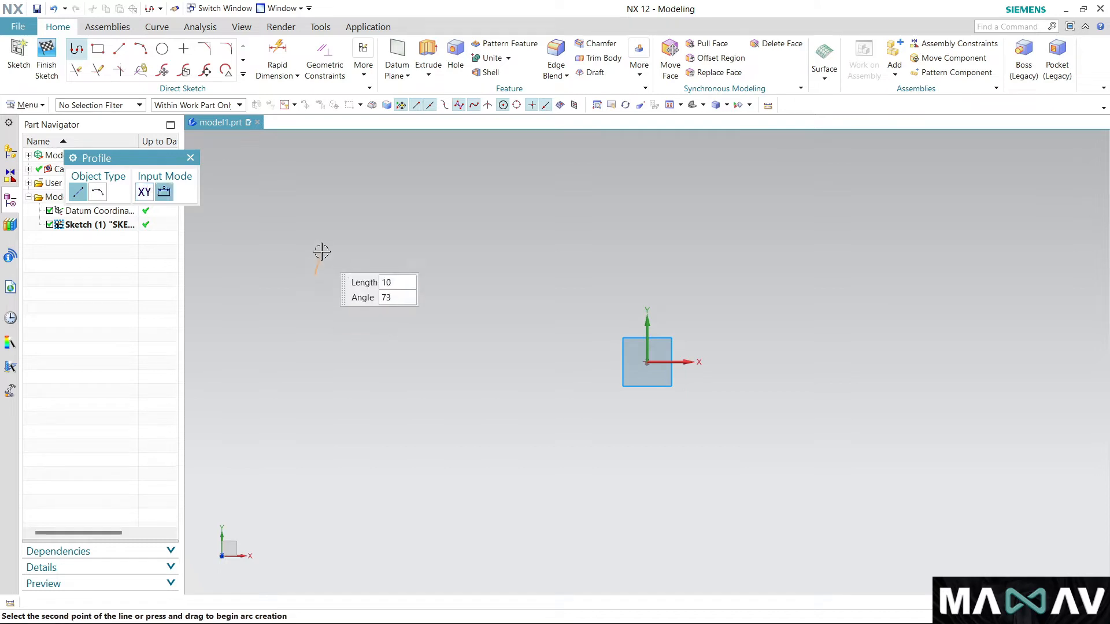
{"action": "left_click", "coordinate": [312, 185]}
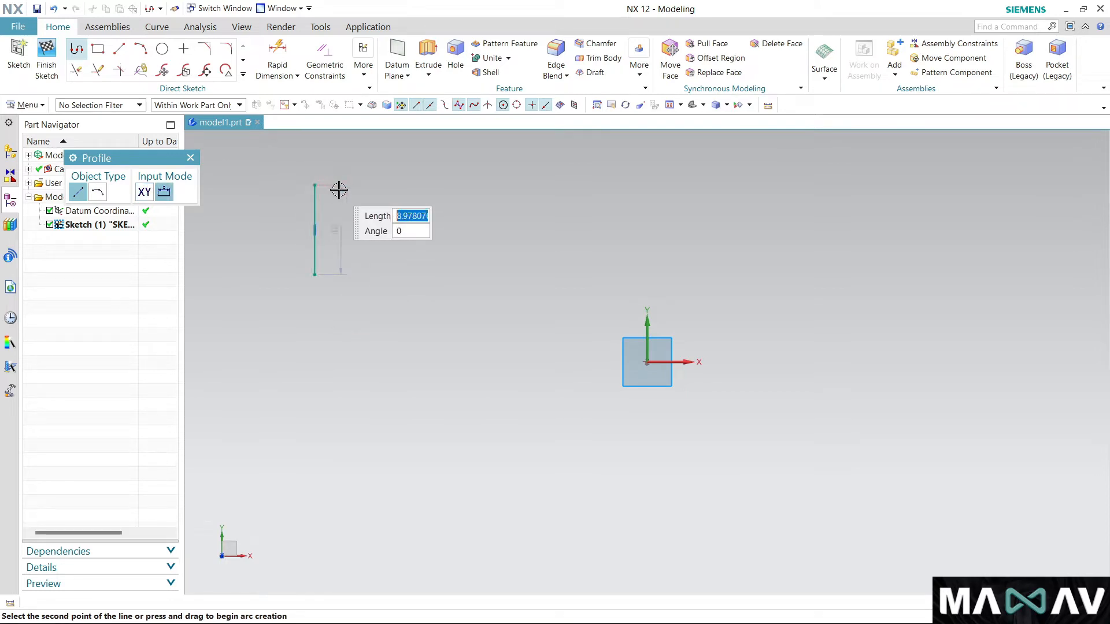
{"action": "left_click", "coordinate": [420, 185]}
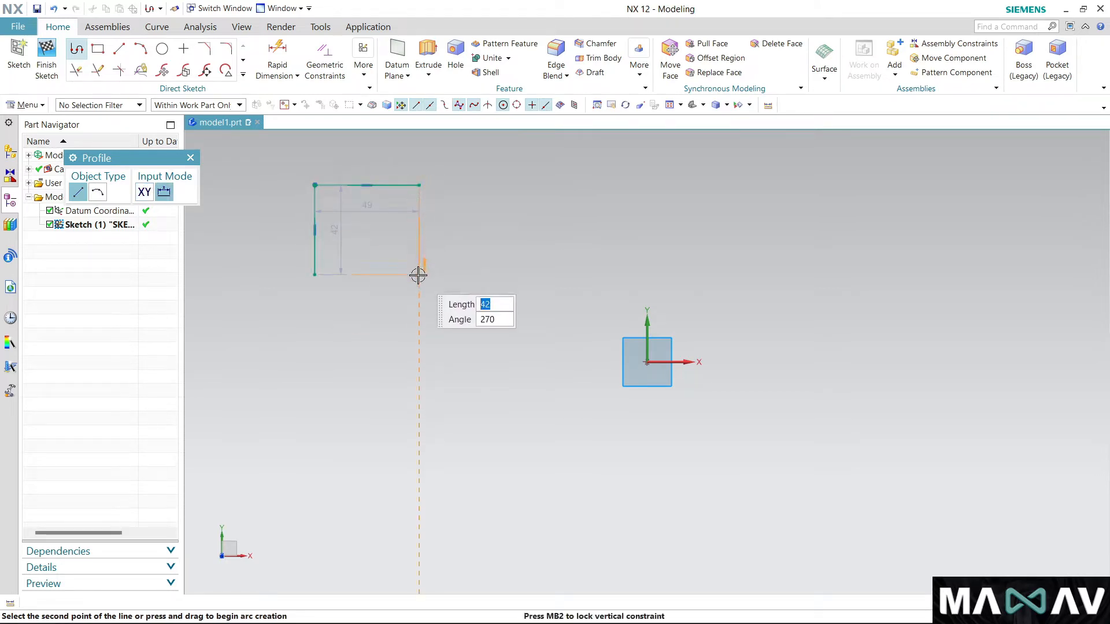
{"action": "left_click", "coordinate": [418, 274]}
{"action": "left_click", "coordinate": [347, 275]}
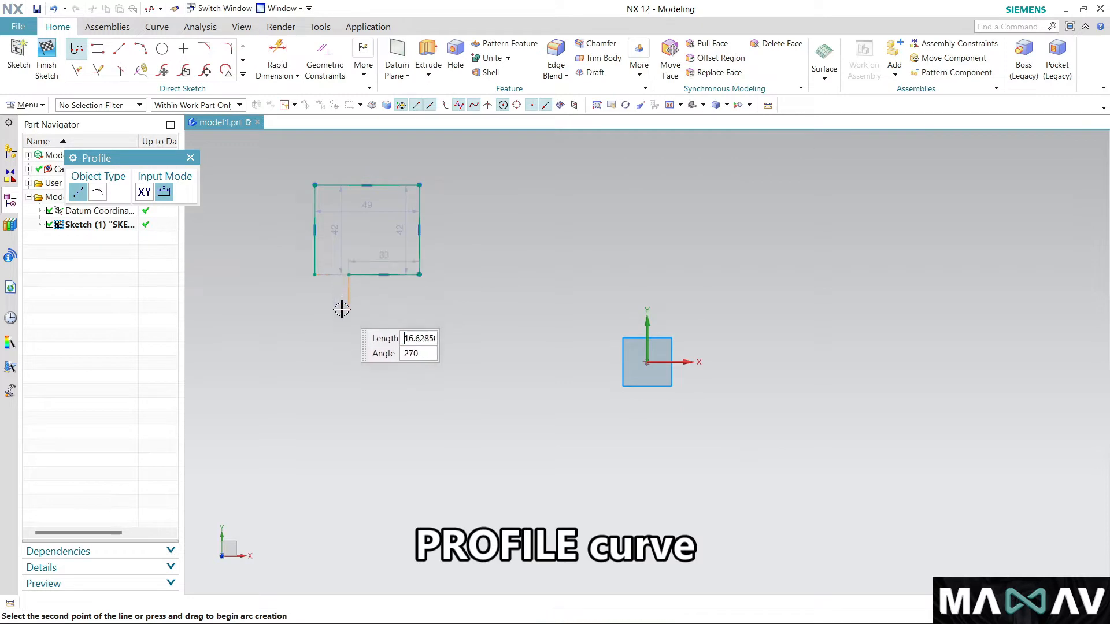
{"action": "left_click", "coordinate": [348, 331]}
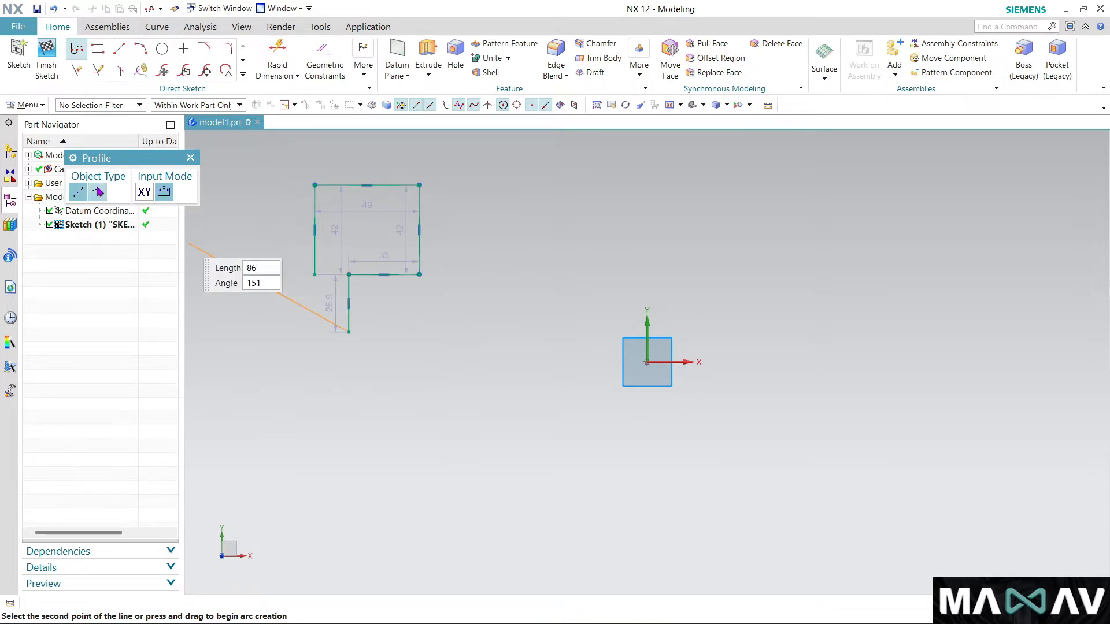
Finish the profile with an arc of about 30.7 mm radius to its start point, a line to the arc's centre and an 18 mm radius arc
{"action": "left_click", "coordinate": [97, 193]}
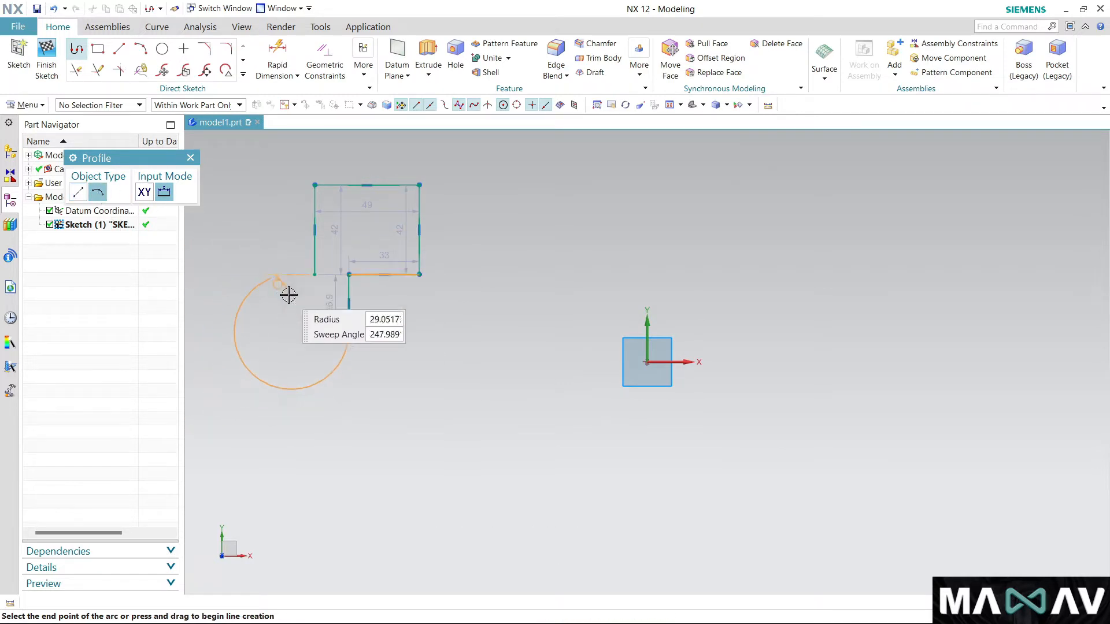
{"action": "left_click", "coordinate": [311, 274]}
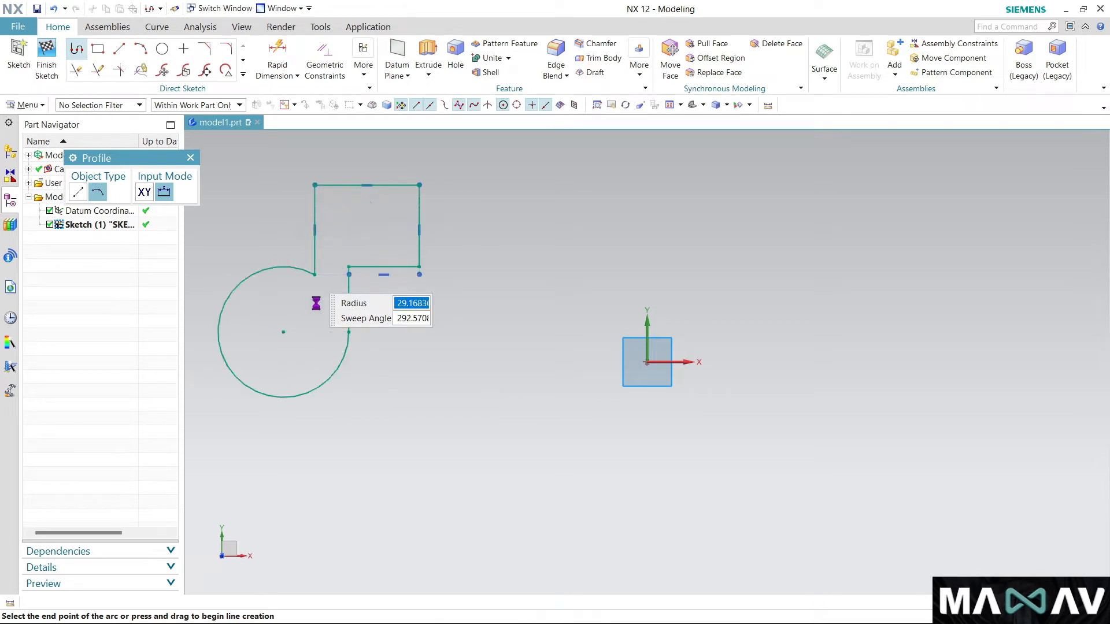
{"action": "left_click", "coordinate": [293, 327]}
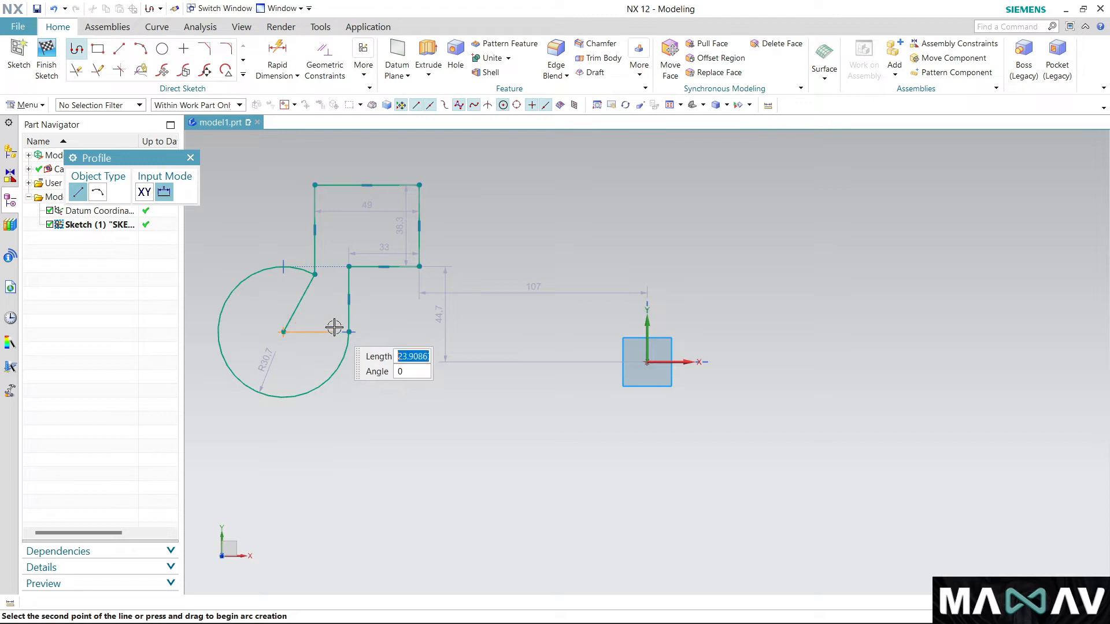
{"action": "left_click", "coordinate": [104, 198]}
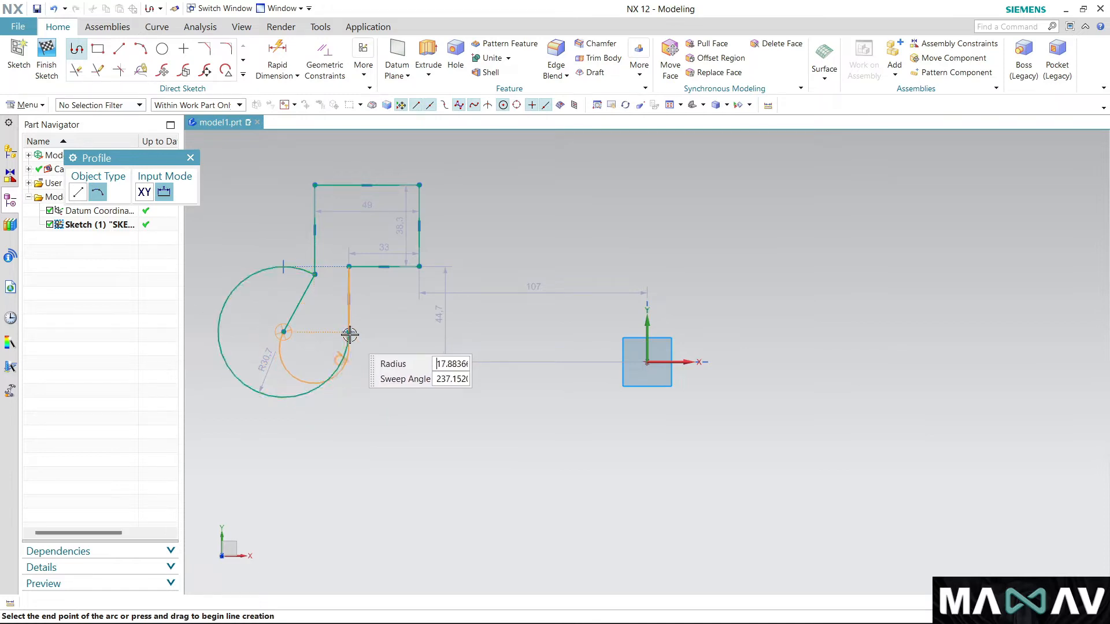
{"action": "left_click", "coordinate": [349, 334]}
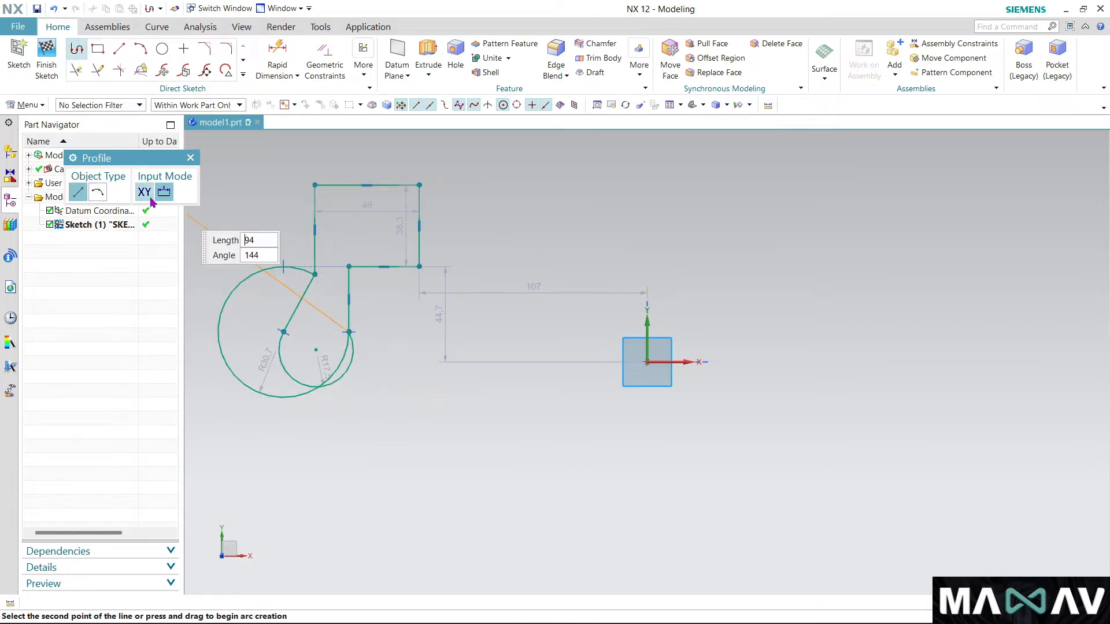
{"action": "left_click", "coordinate": [195, 162]}
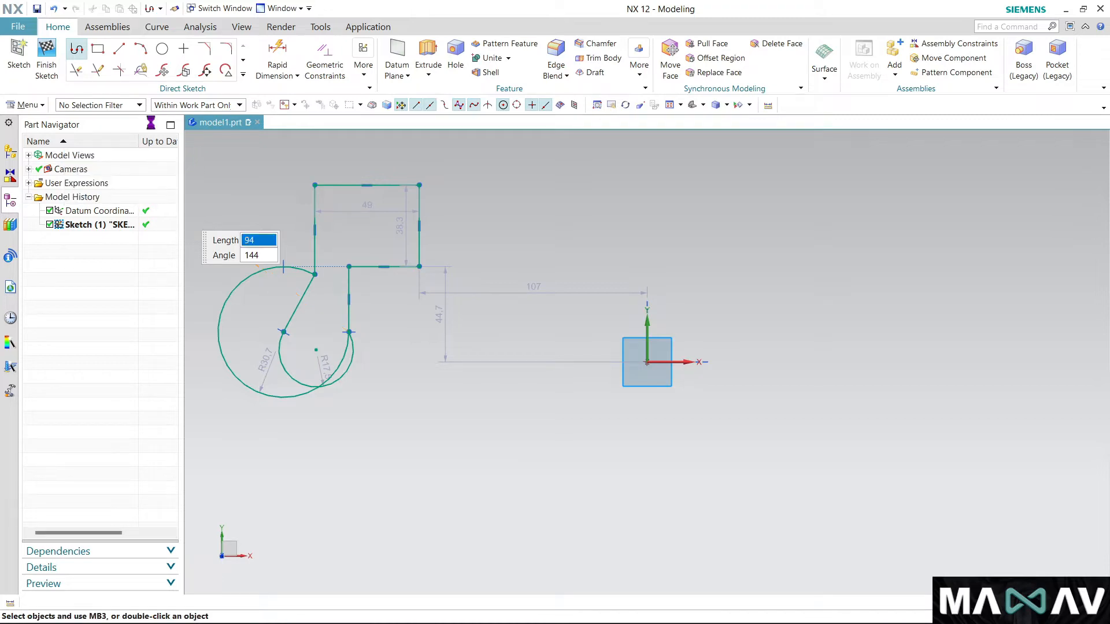
Draw a two-corner rectangle about 125 by 34 mm above the origin, extending to the right
{"action": "left_click", "coordinate": [98, 50]}
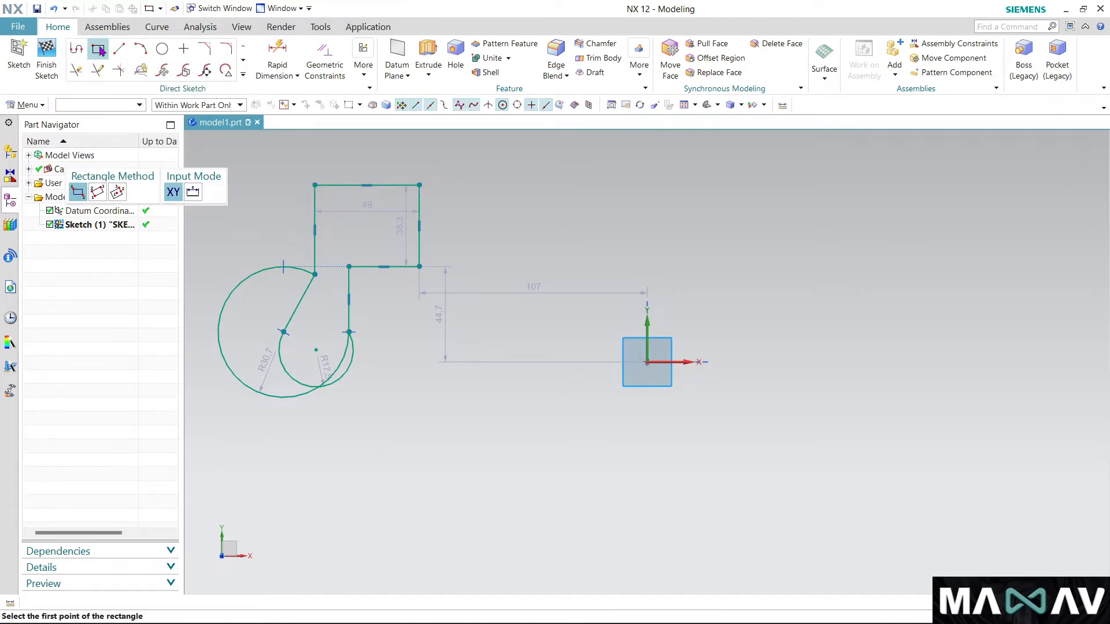
{"action": "left_click", "coordinate": [641, 209]}
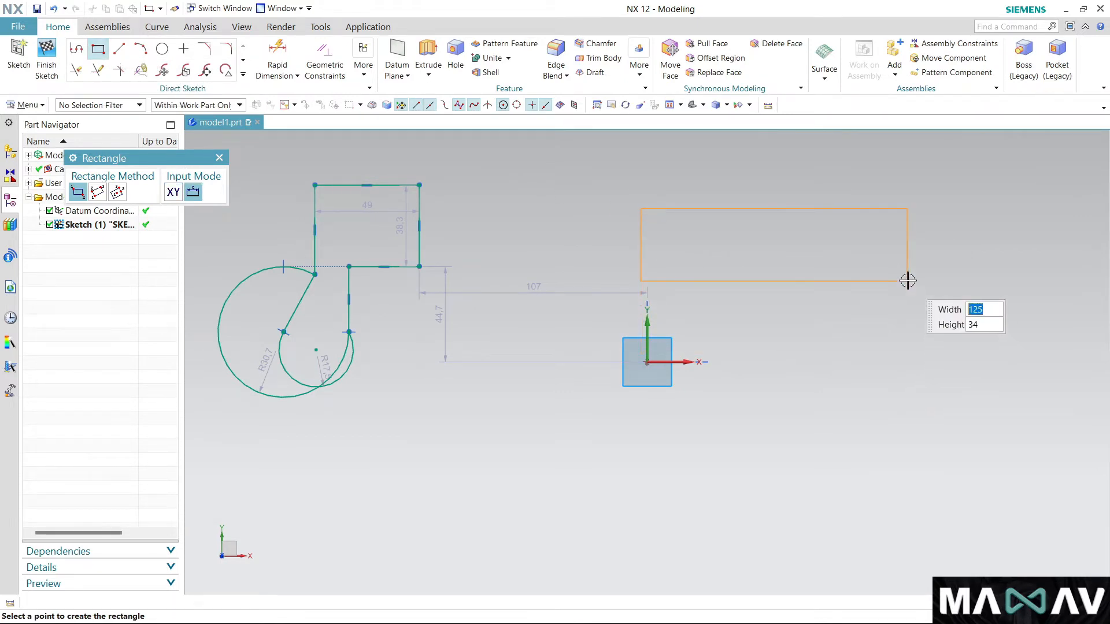
{"action": "left_click", "coordinate": [908, 281]}
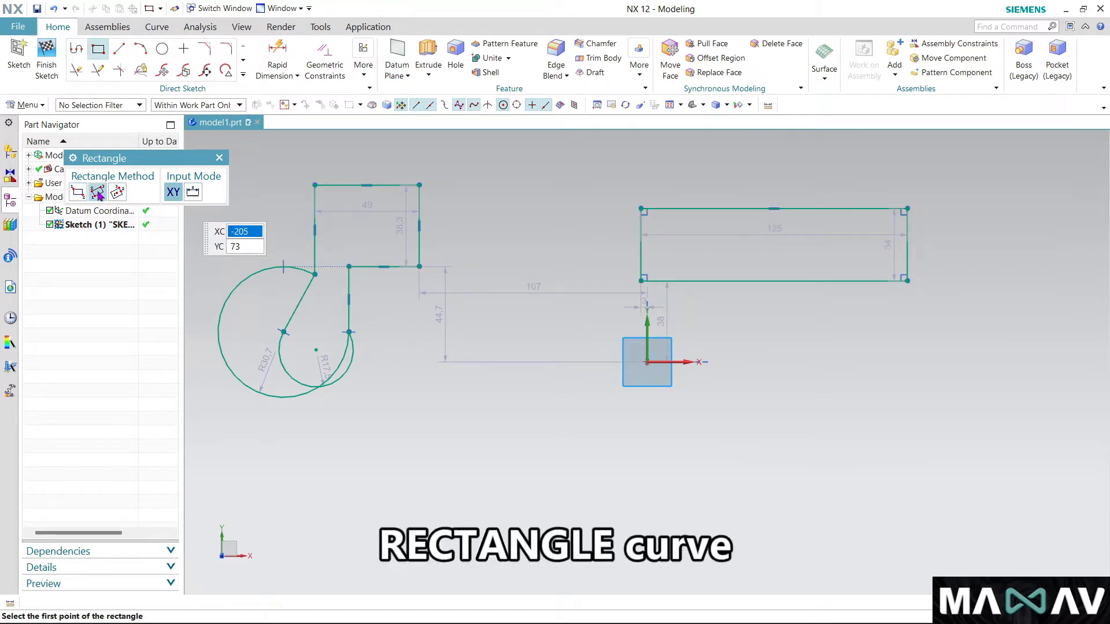
Draw a three-point rectangle about 108 by 62 mm below the 125 mm wide rectangle, offset to the right
{"action": "left_click", "coordinate": [98, 193]}
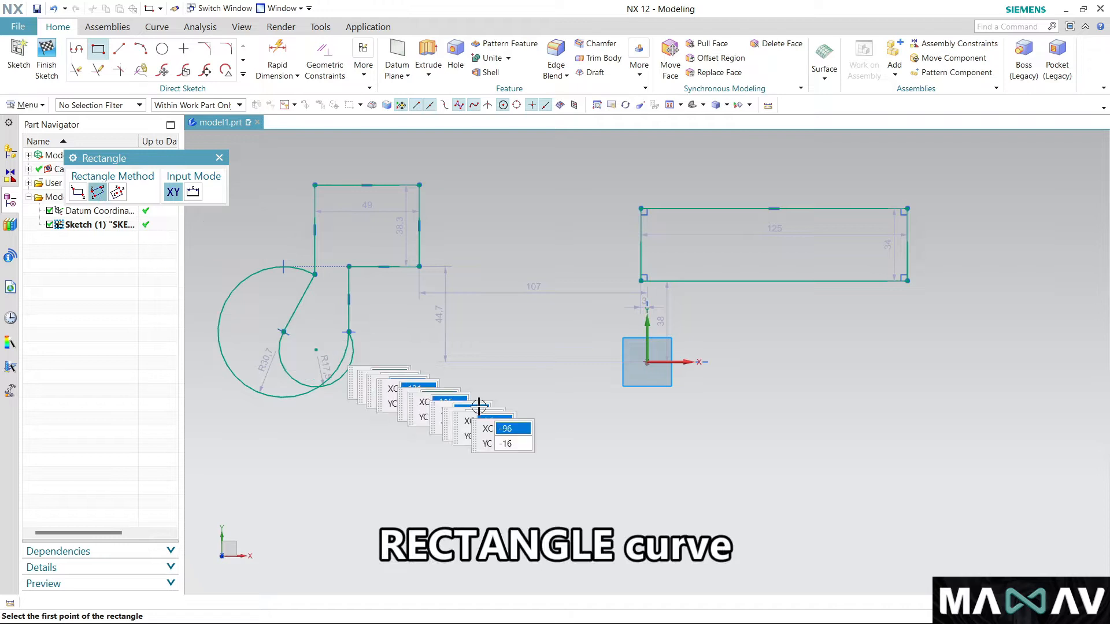
{"action": "left_click", "coordinate": [755, 324]}
{"action": "left_click", "coordinate": [985, 324]}
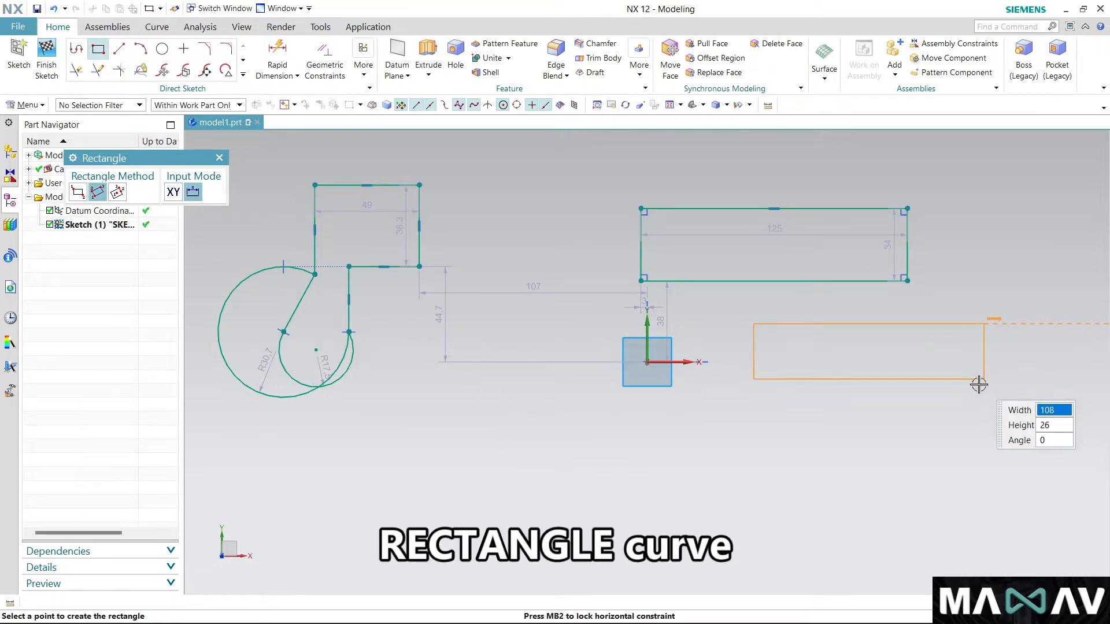
{"action": "left_click", "coordinate": [992, 456]}
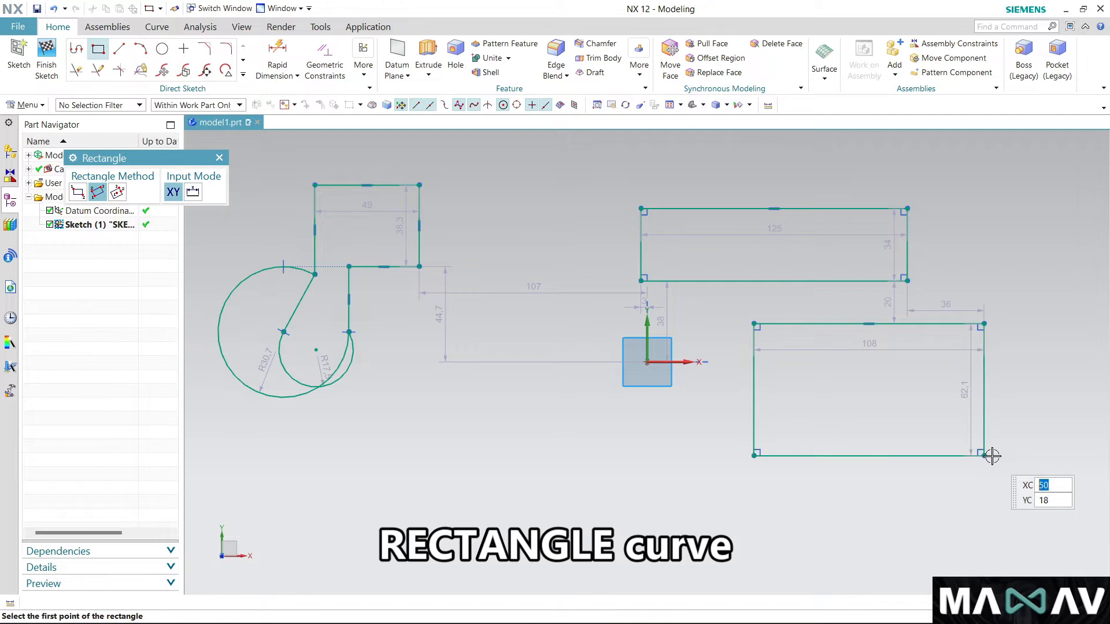
Draw a rectangle from its centre below the profile, about 102 by 45 mm and tilted 36 degrees
{"action": "left_click", "coordinate": [120, 197]}
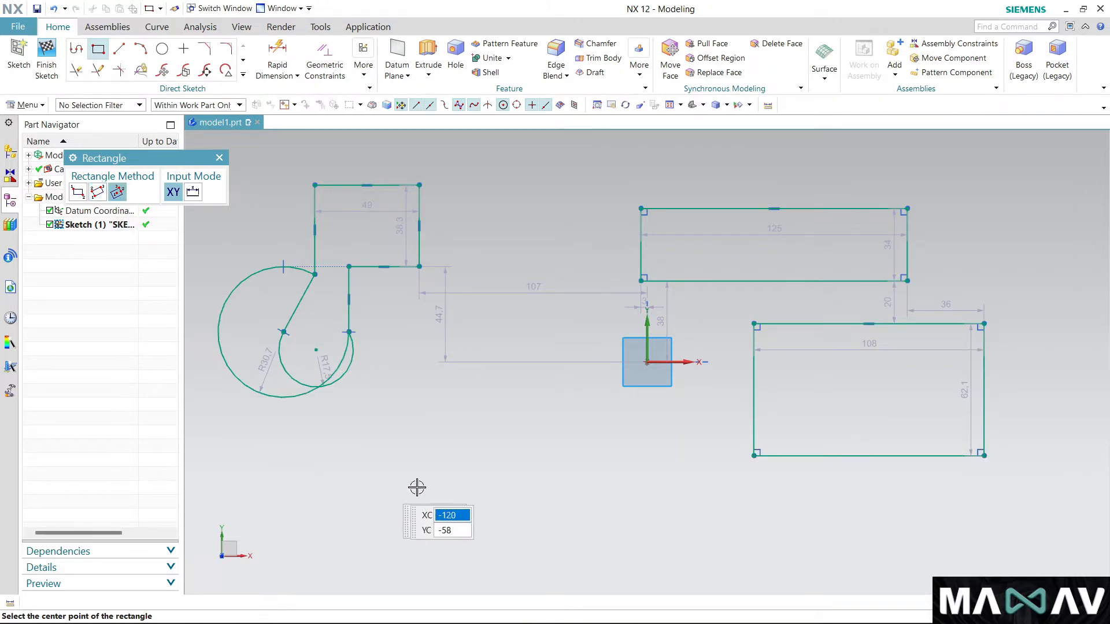
{"action": "left_click", "coordinate": [436, 479]}
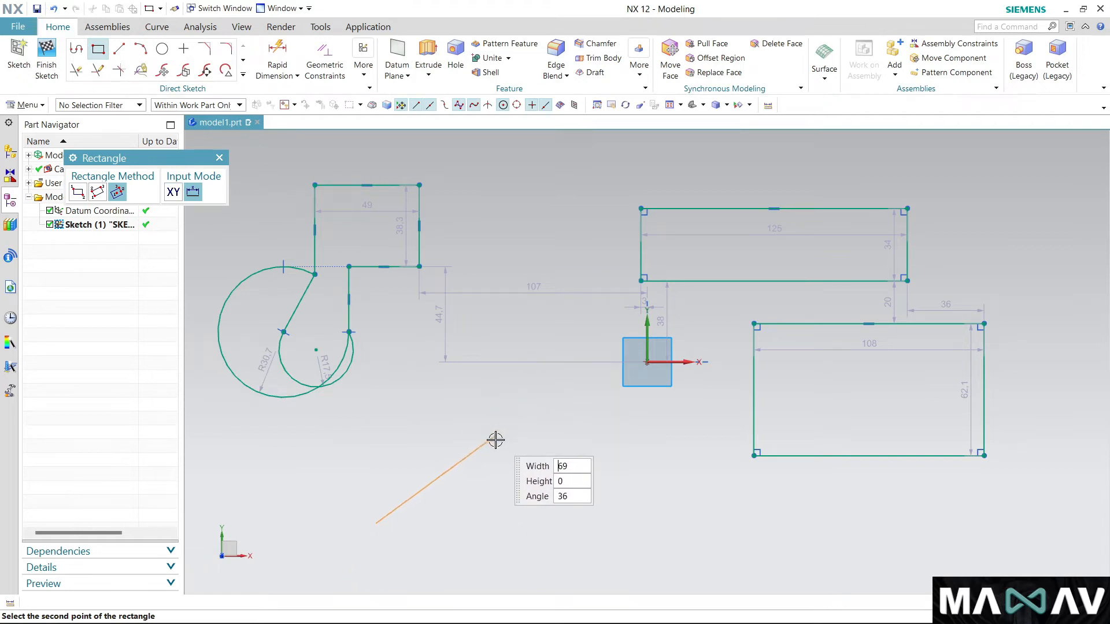
{"action": "left_click", "coordinate": [522, 415]}
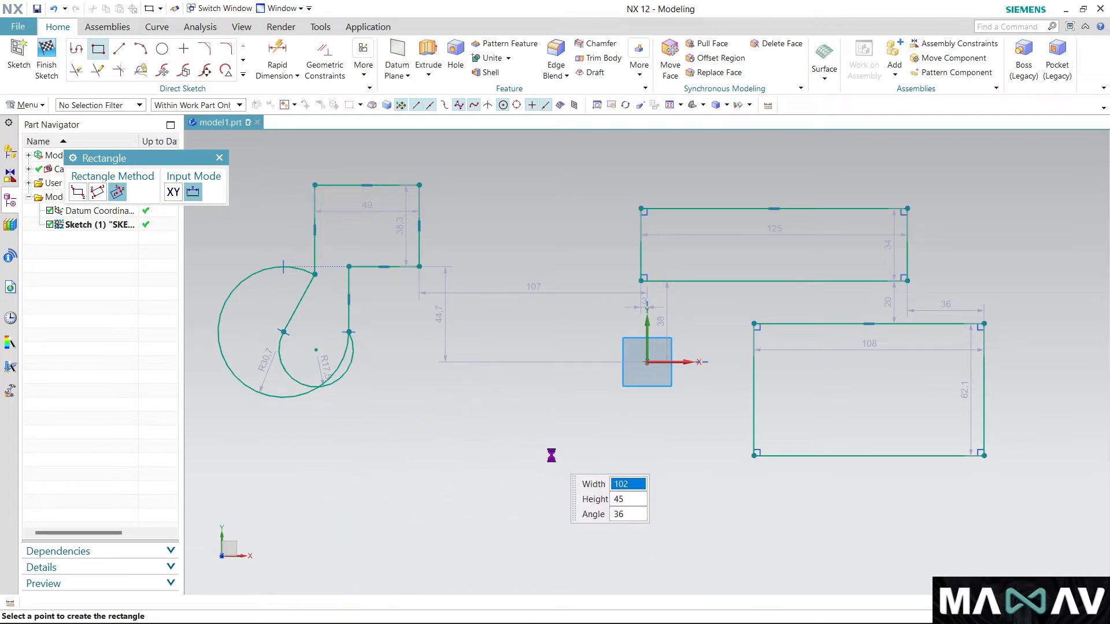
Draw a horizontal rectangle from its centre, about 52 by 30 mm, just right of the profile's upper part
{"action": "left_click", "coordinate": [502, 211]}
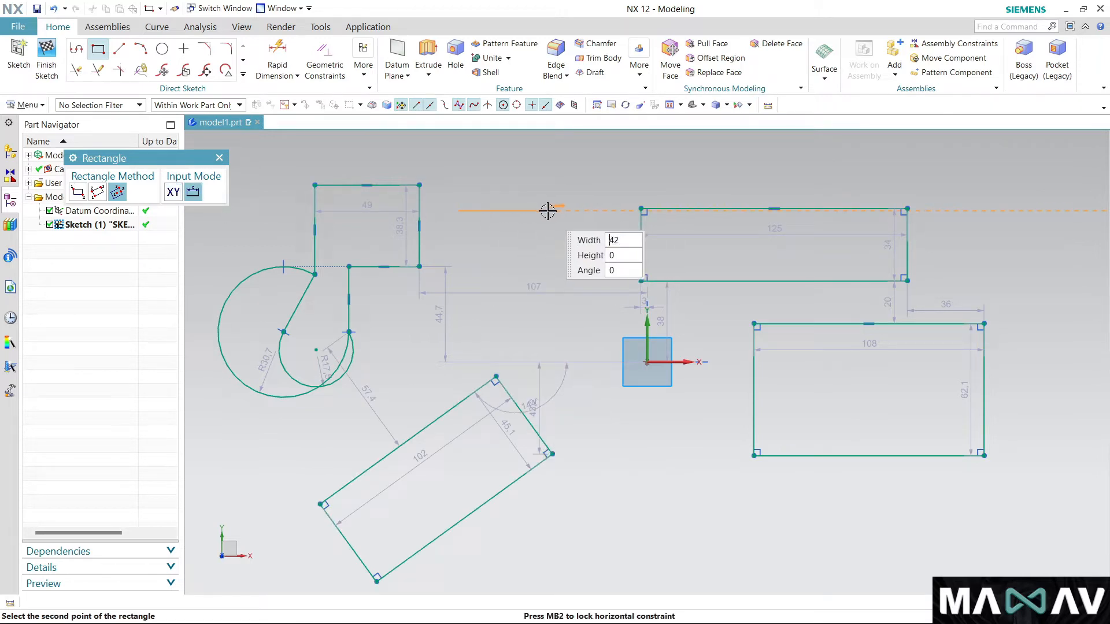
{"action": "left_click", "coordinate": [558, 211]}
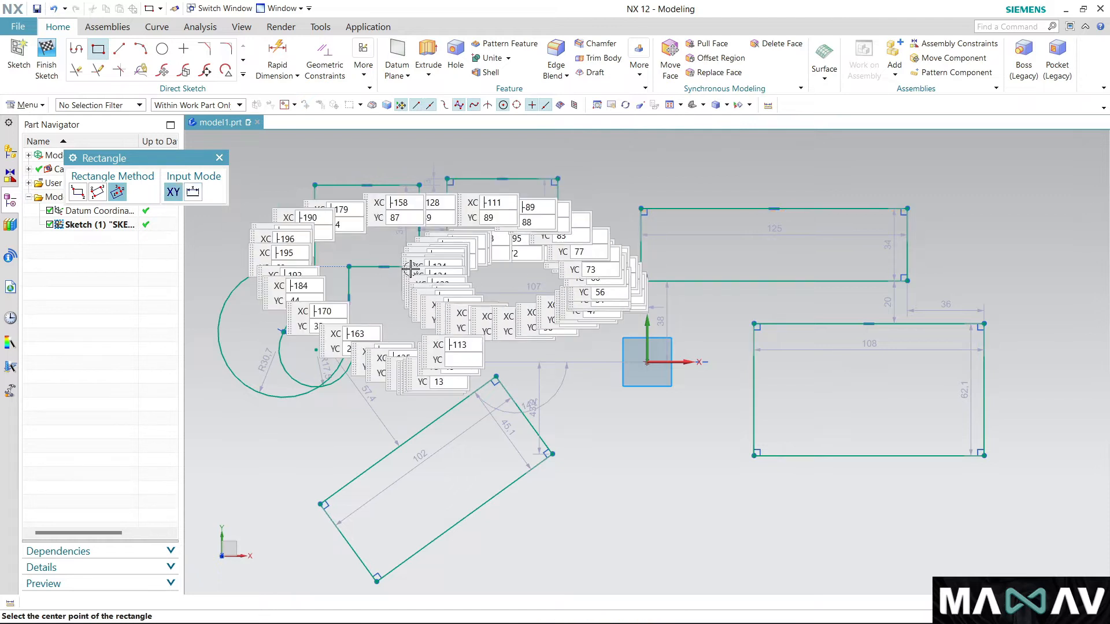
{"action": "left_click", "coordinate": [220, 158]}
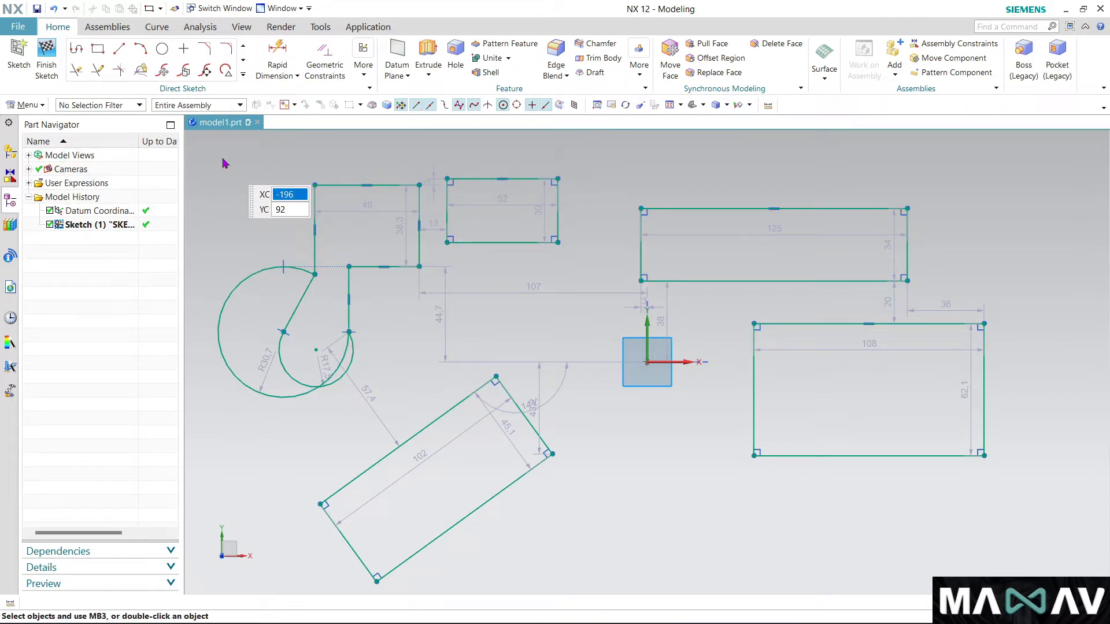
Draw two crossing lines that connect the tilted rectangle's right corners with the left corners of the 108 mm wide rectangle
{"action": "left_click", "coordinate": [120, 51]}
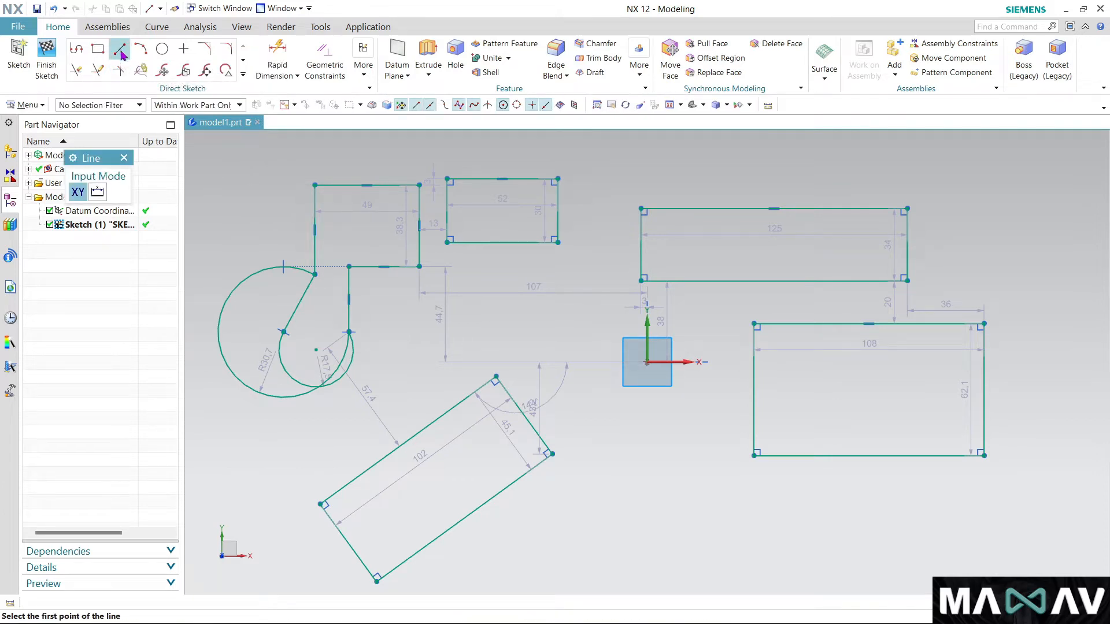
{"action": "left_click", "coordinate": [496, 377]}
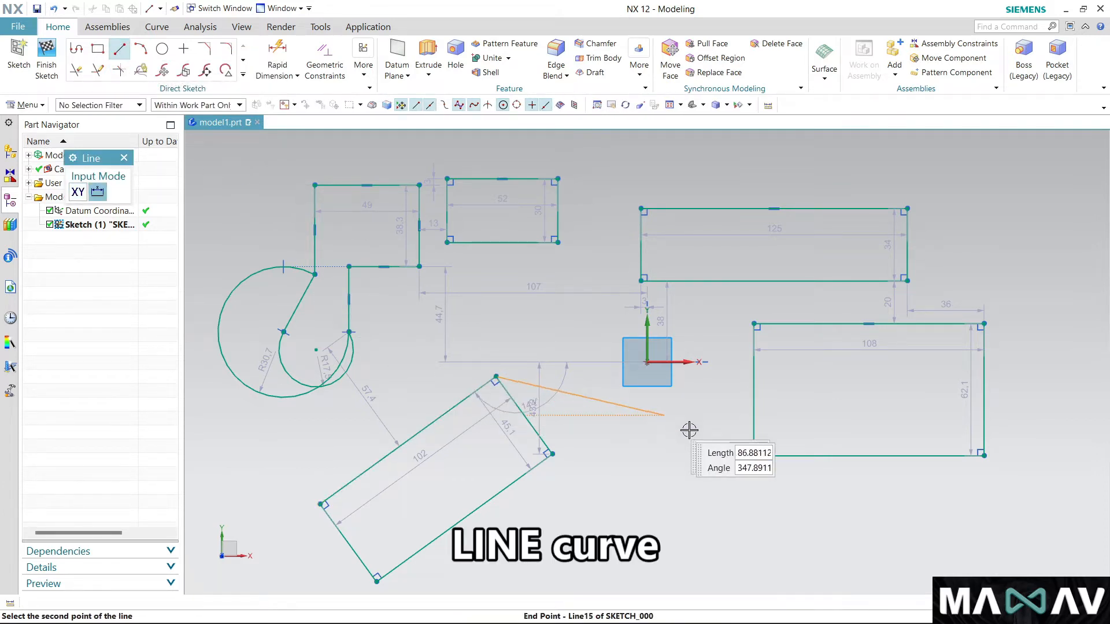
{"action": "left_click", "coordinate": [752, 455]}
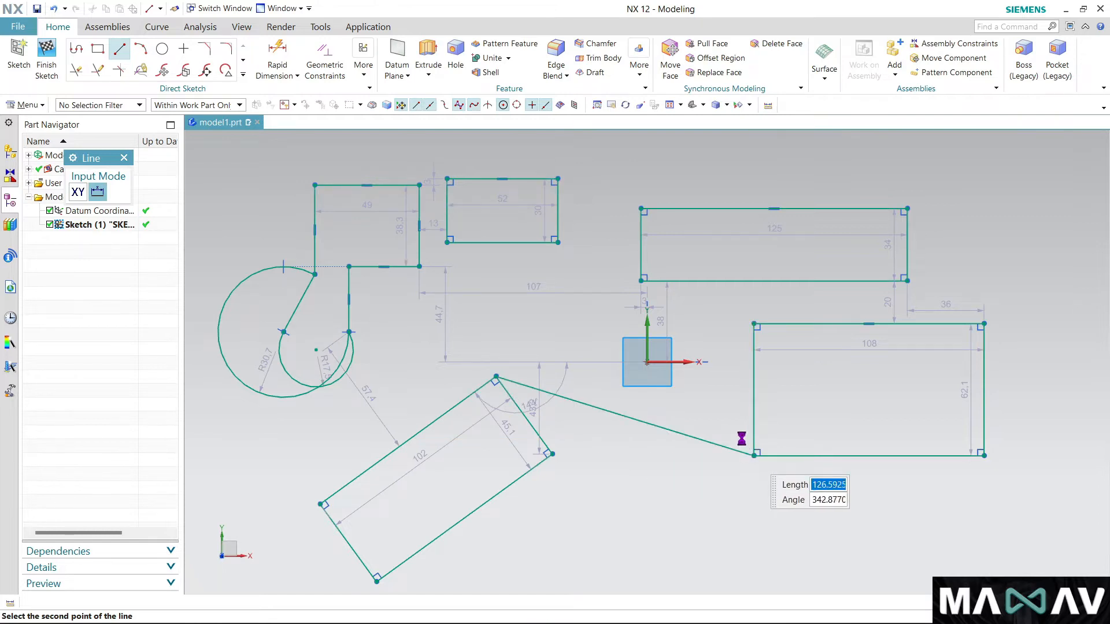
{"action": "left_click", "coordinate": [753, 324]}
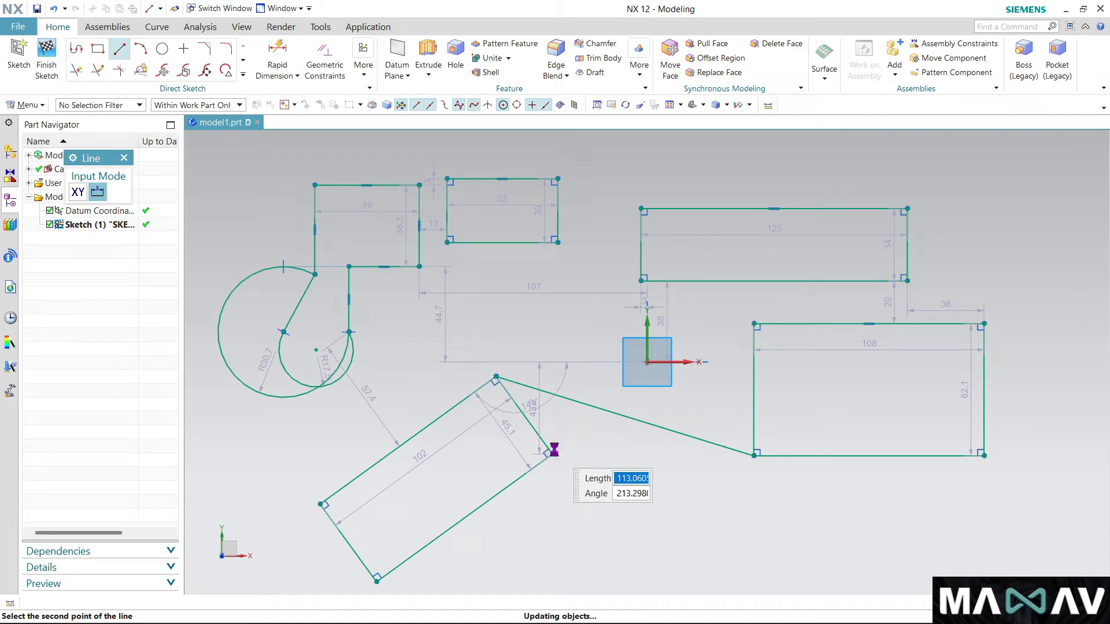
{"action": "left_click", "coordinate": [552, 454]}
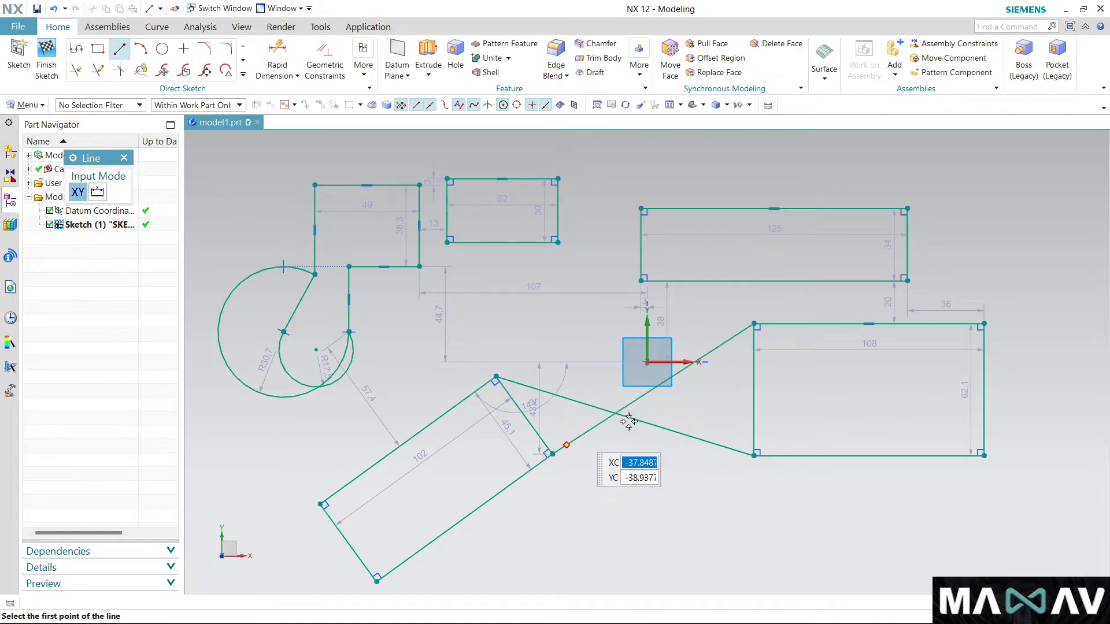
Draw three-point arcs: about 71 mm radius over the 125 mm wide rectangle, and about 22 mm from its upper-left corner to the 52 mm rectangle
{"action": "left_click", "coordinate": [144, 53]}
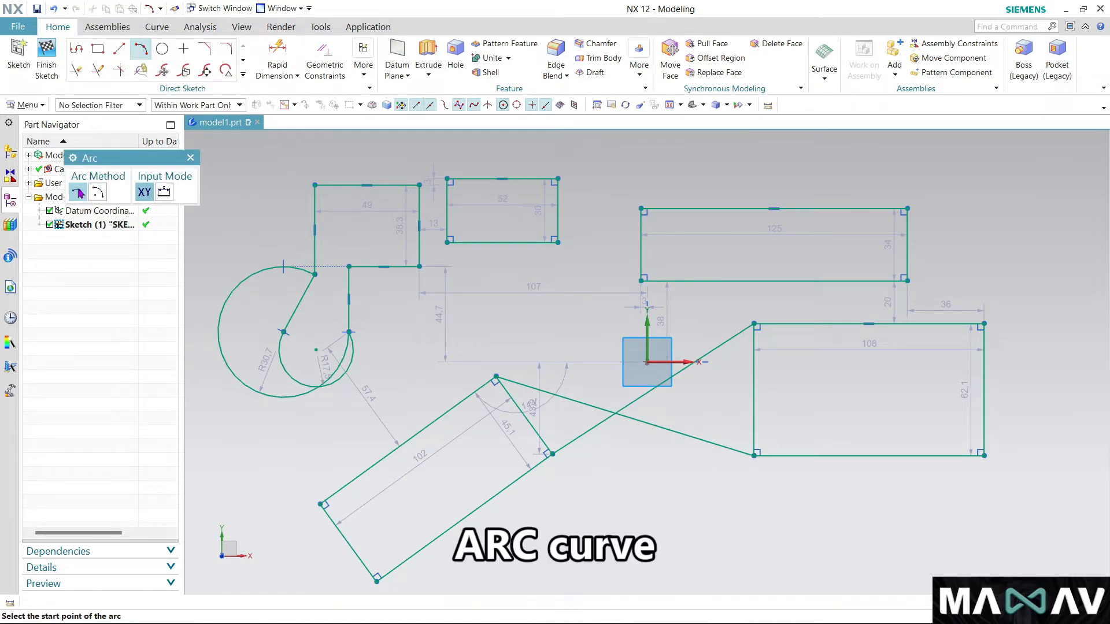
{"action": "left_click", "coordinate": [642, 209]}
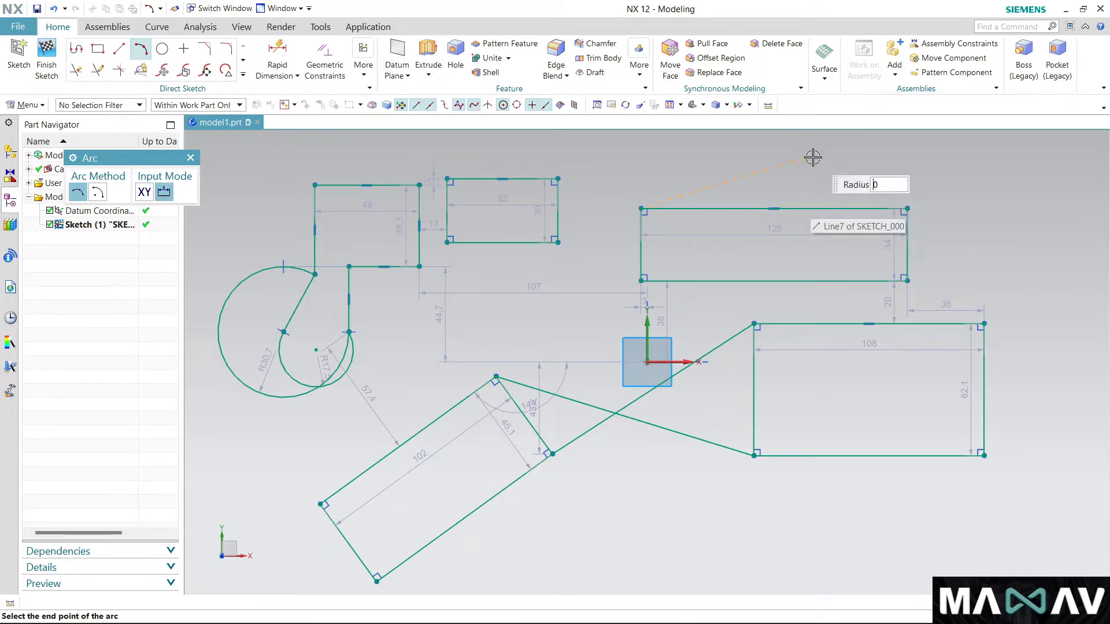
{"action": "left_click", "coordinate": [908, 209]}
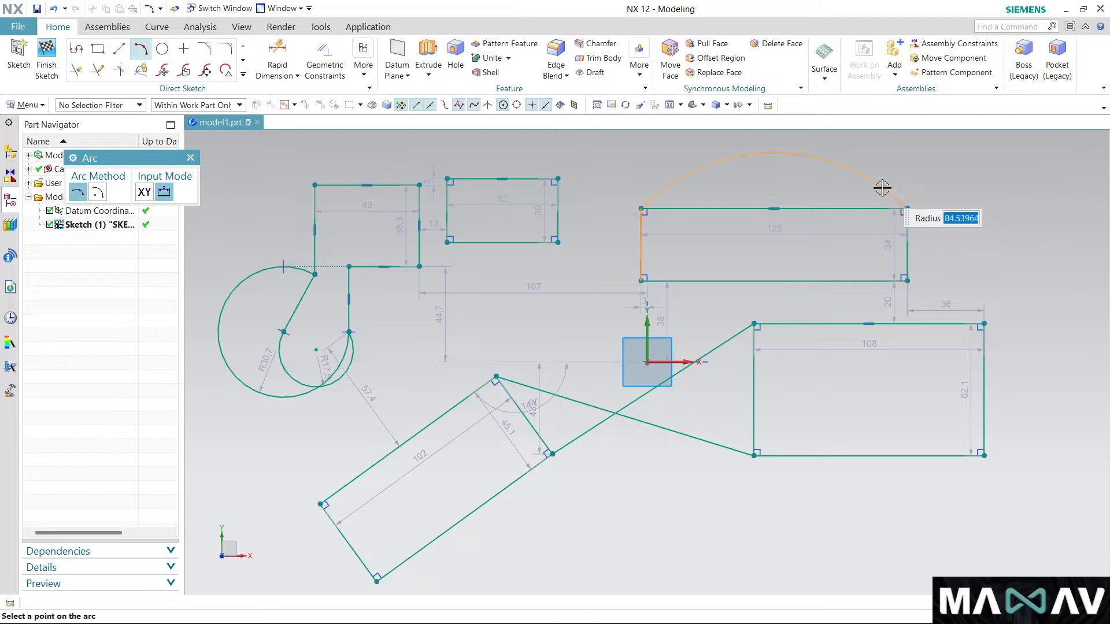
{"action": "scroll", "coordinate": [835, 166], "scroll_direction": "up", "scroll_amount": 3}
{"action": "scroll", "coordinate": [783, 243], "scroll_direction": "down", "scroll_amount": 3}
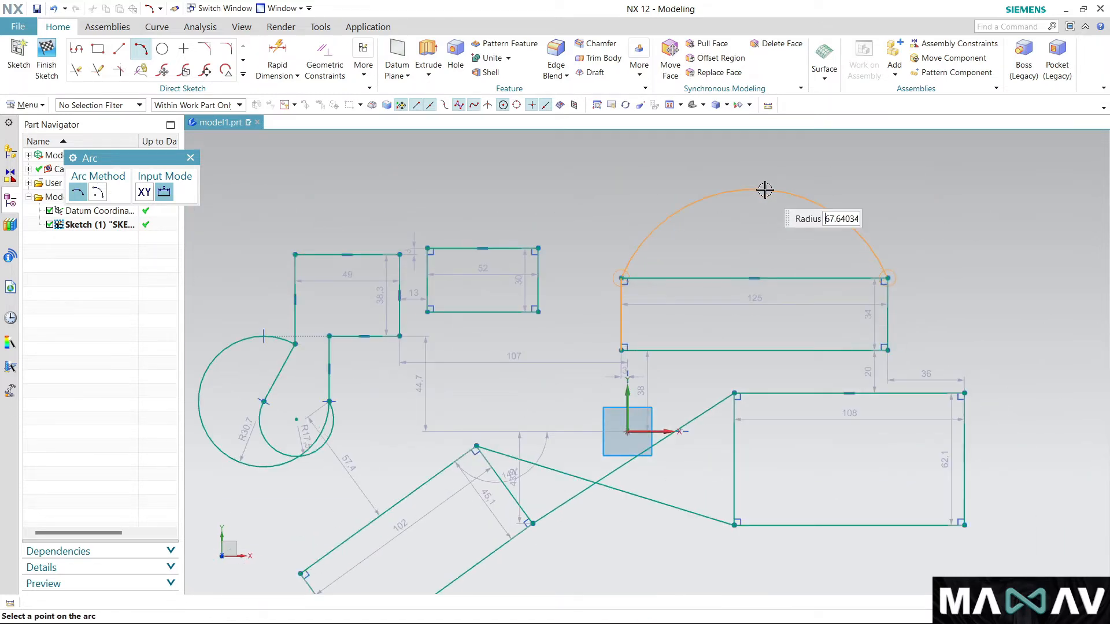
{"action": "left_click", "coordinate": [765, 199]}
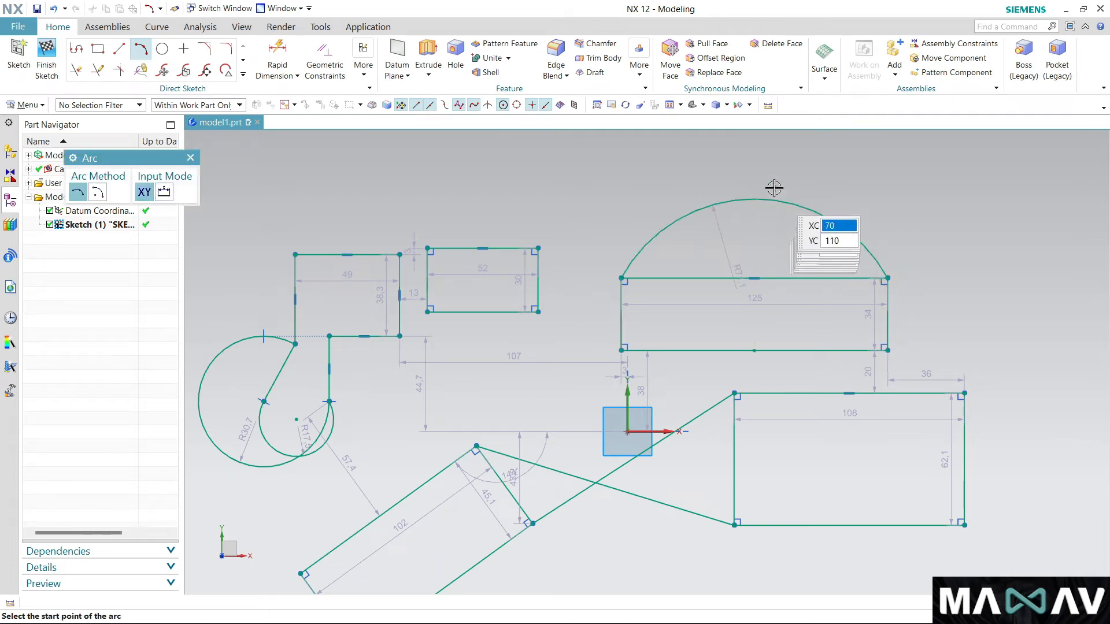
{"action": "left_click", "coordinate": [622, 278]}
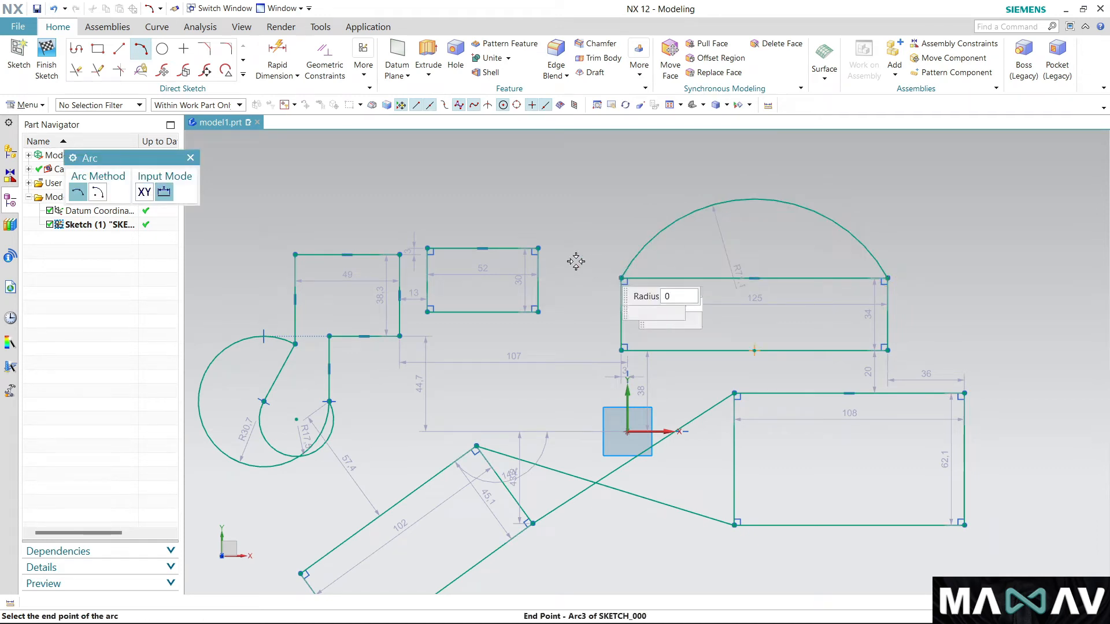
{"action": "left_click", "coordinate": [537, 249]}
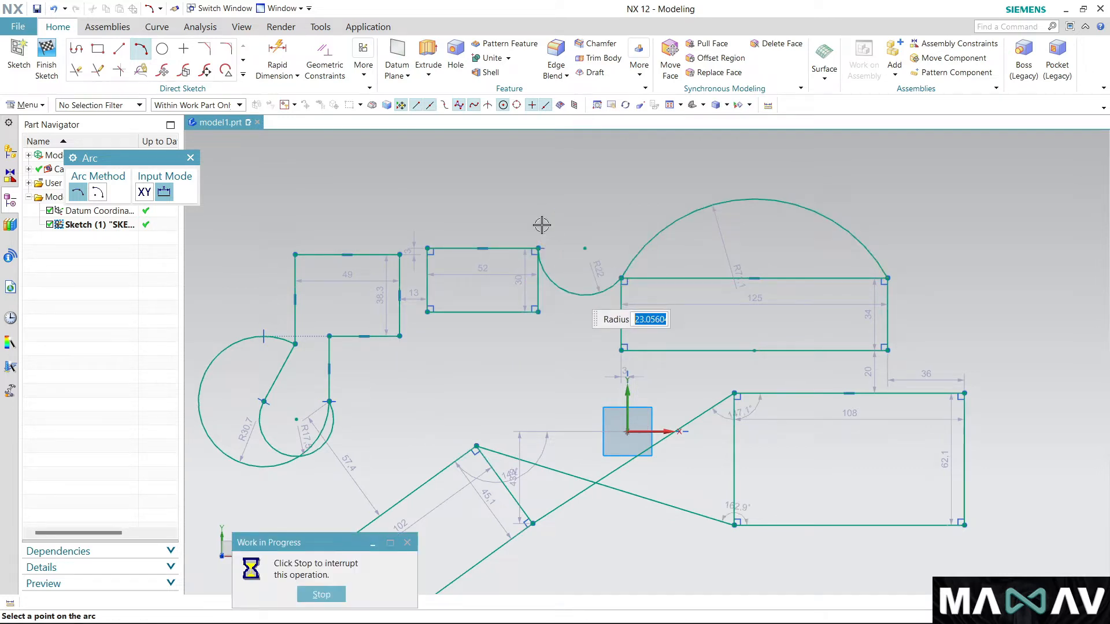
Draw two arcs by centre: about 48 mm radius around the 52 mm rectangle's top midpoint, and about 47 mm above the 125 mm rectangle's upper-right corner
{"action": "left_click", "coordinate": [96, 194]}
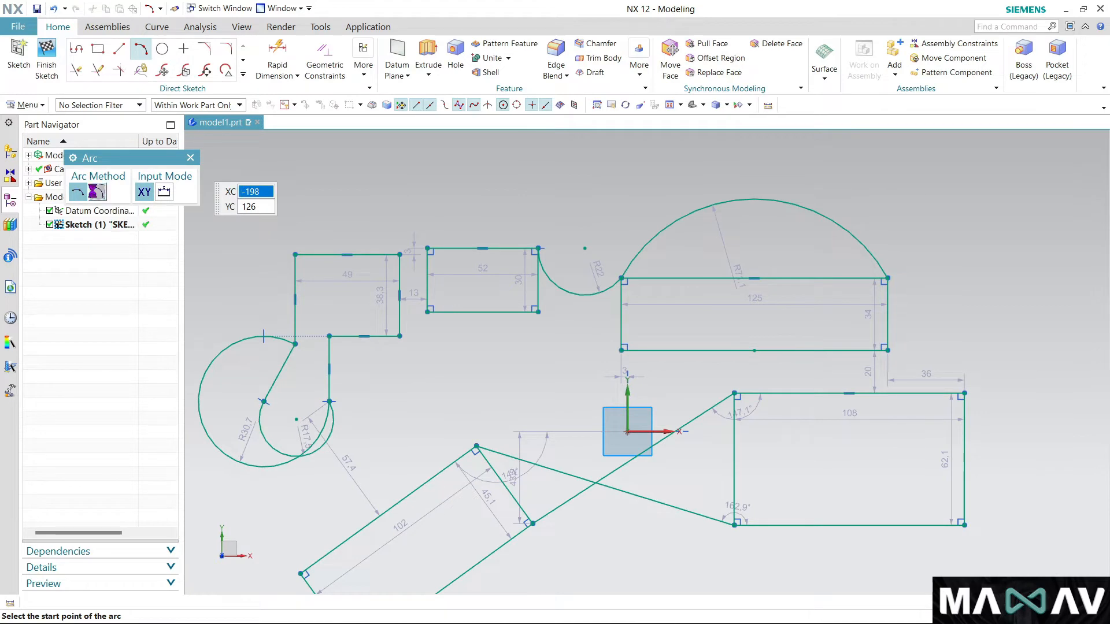
{"action": "left_click", "coordinate": [483, 249]}
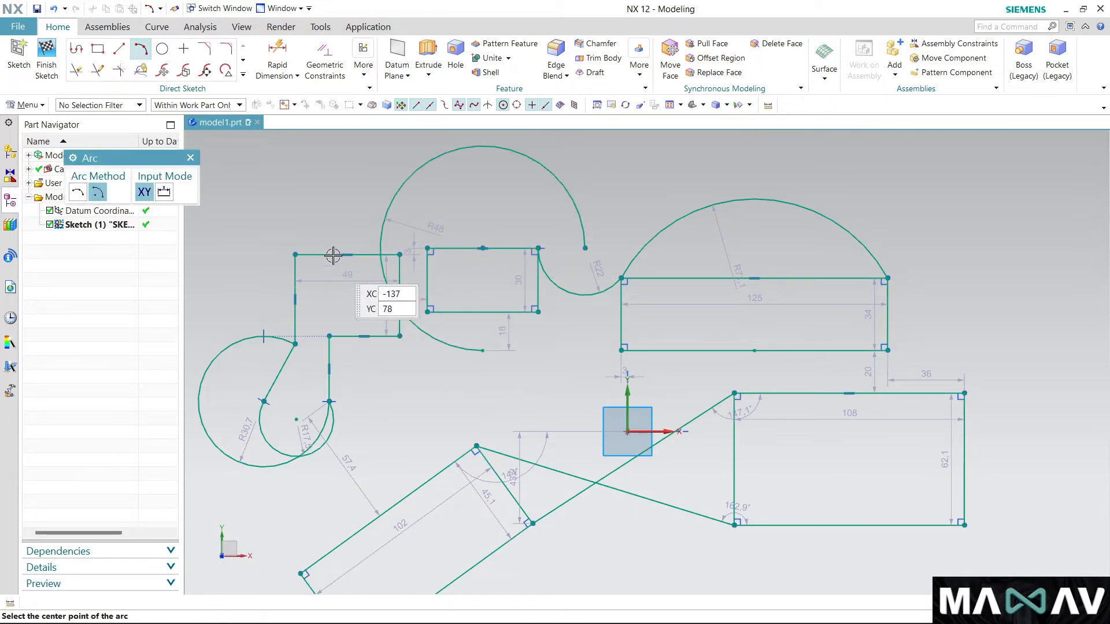
{"action": "scroll", "coordinate": [347, 347], "scroll_direction": "down", "scroll_amount": 3}
{"action": "scroll", "coordinate": [589, 312], "scroll_direction": "up", "scroll_amount": 3}
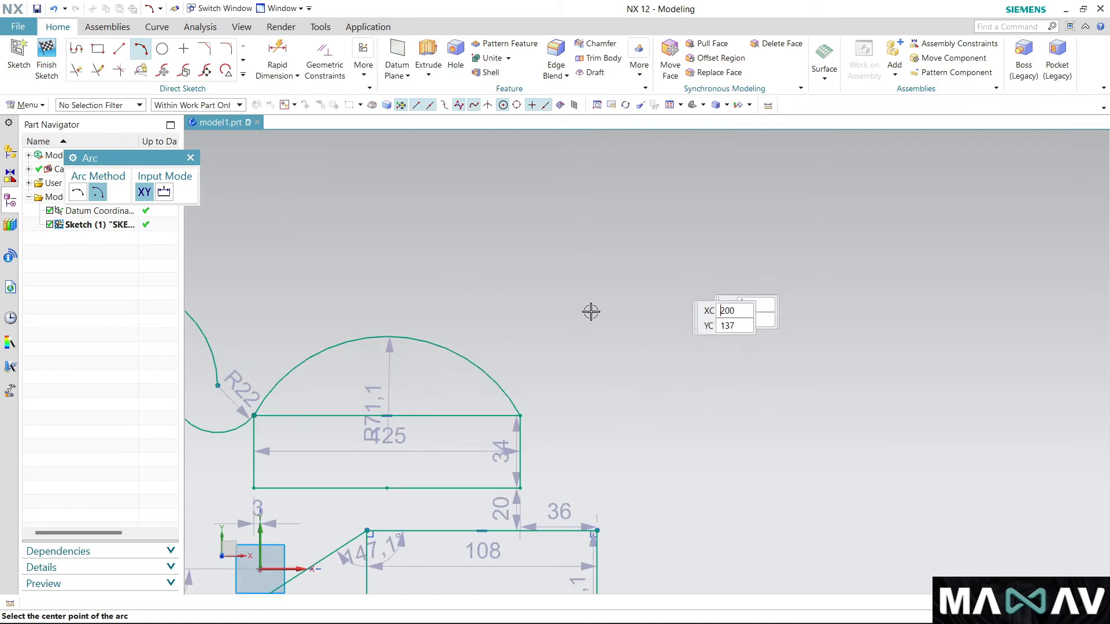
{"action": "scroll", "coordinate": [520, 359], "scroll_direction": "up", "scroll_amount": 3}
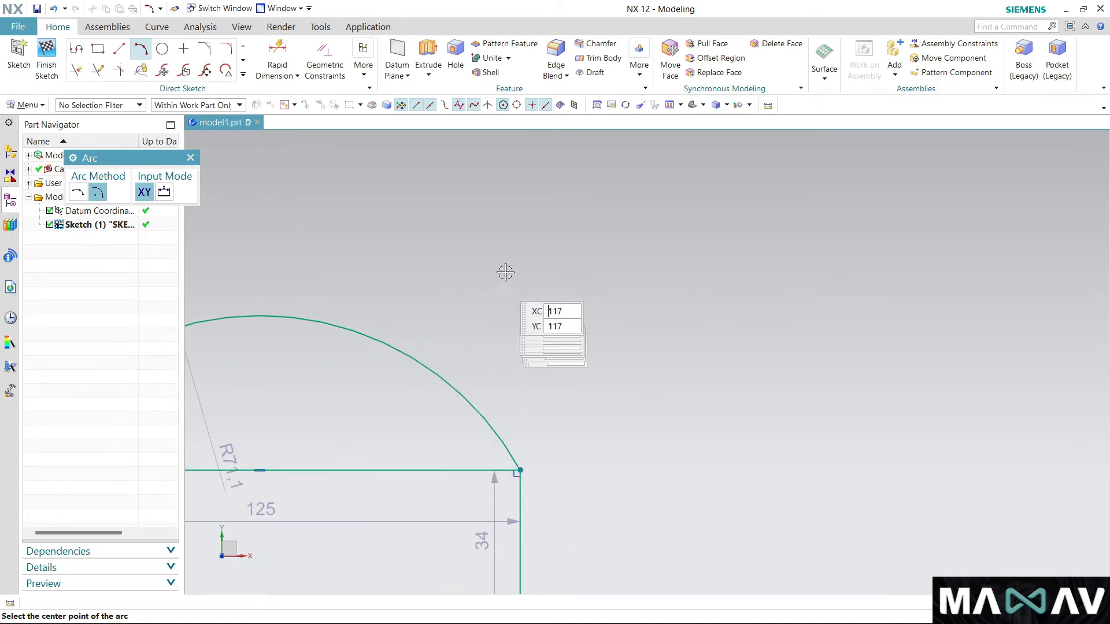
{"action": "left_click", "coordinate": [573, 287]}
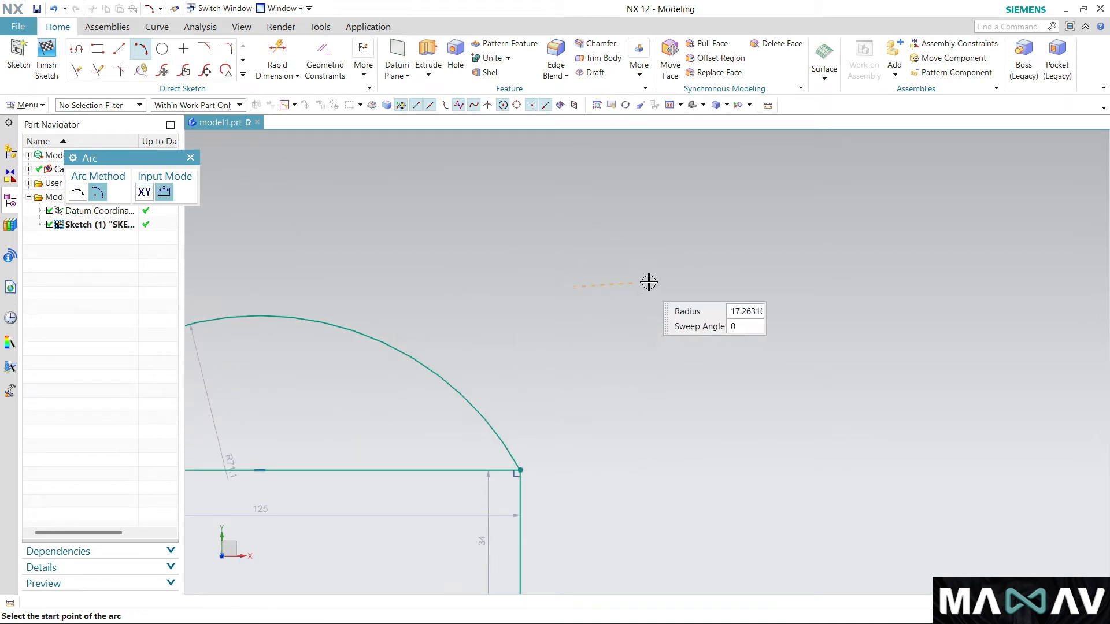
{"action": "left_click", "coordinate": [768, 284]}
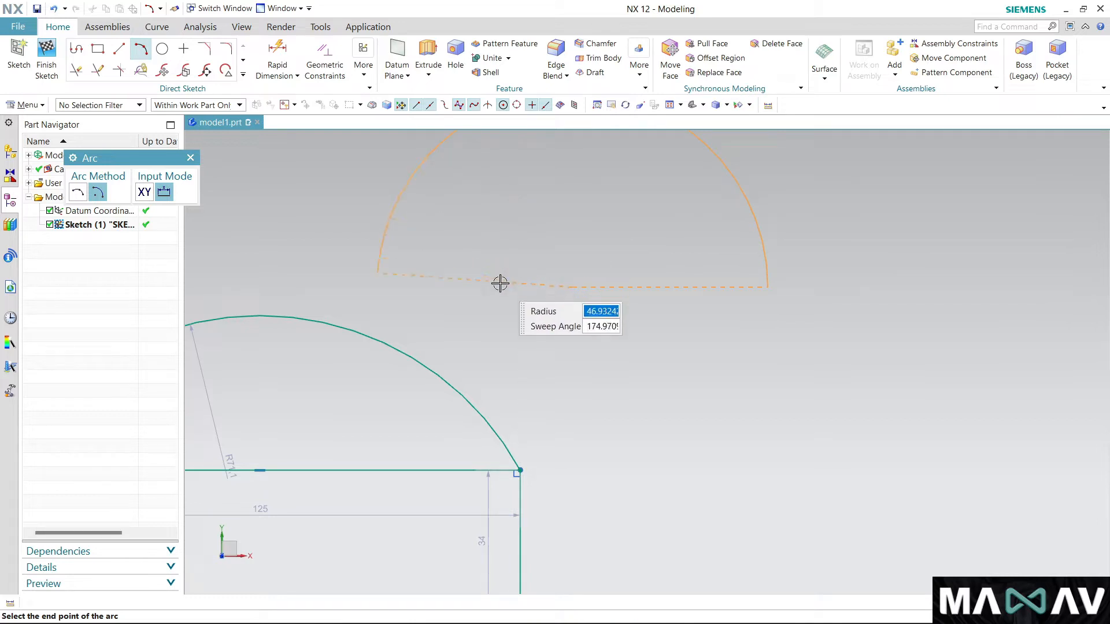
{"action": "left_click", "coordinate": [516, 306]}
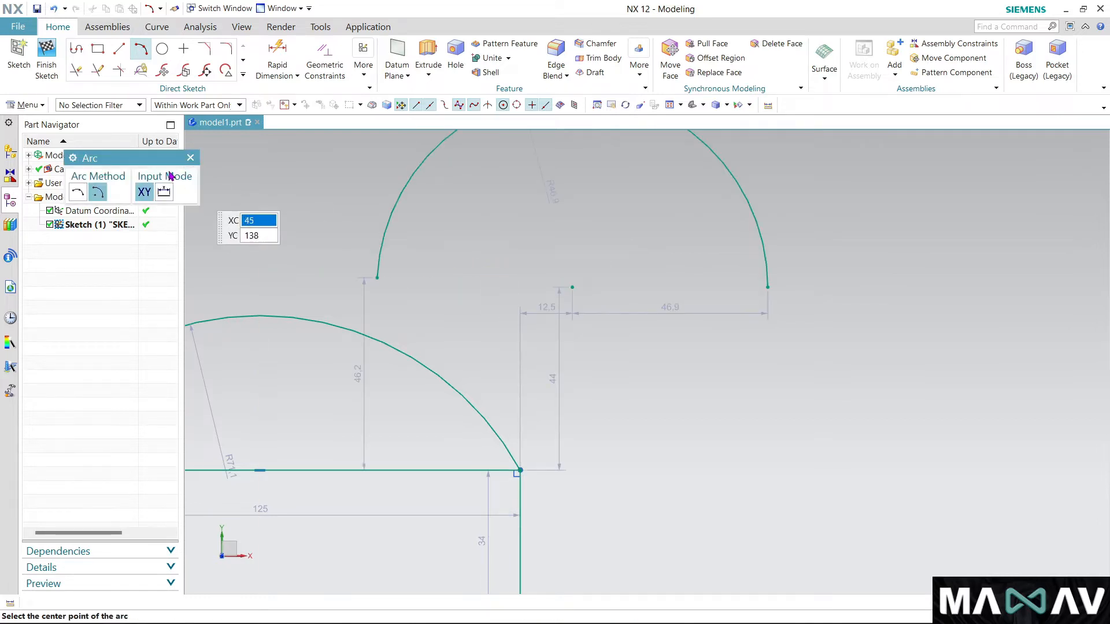
Draw two circles by centre: about 33 mm diameter inside the 47 mm radius arc, and about 27 mm diameter below it
{"action": "left_click", "coordinate": [163, 51]}
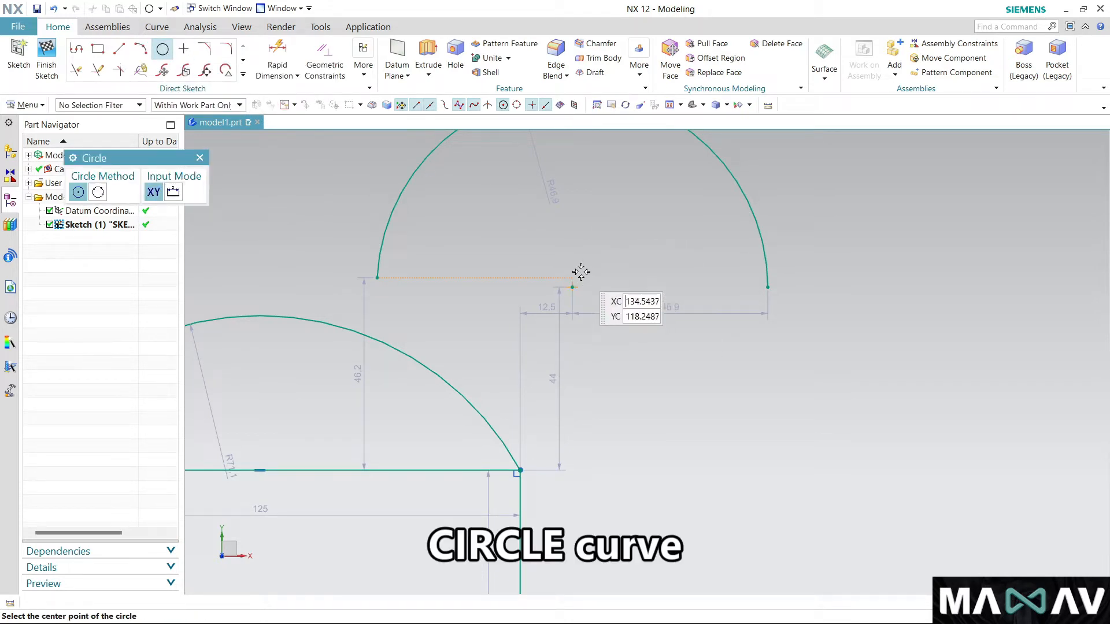
{"action": "left_click", "coordinate": [588, 212]}
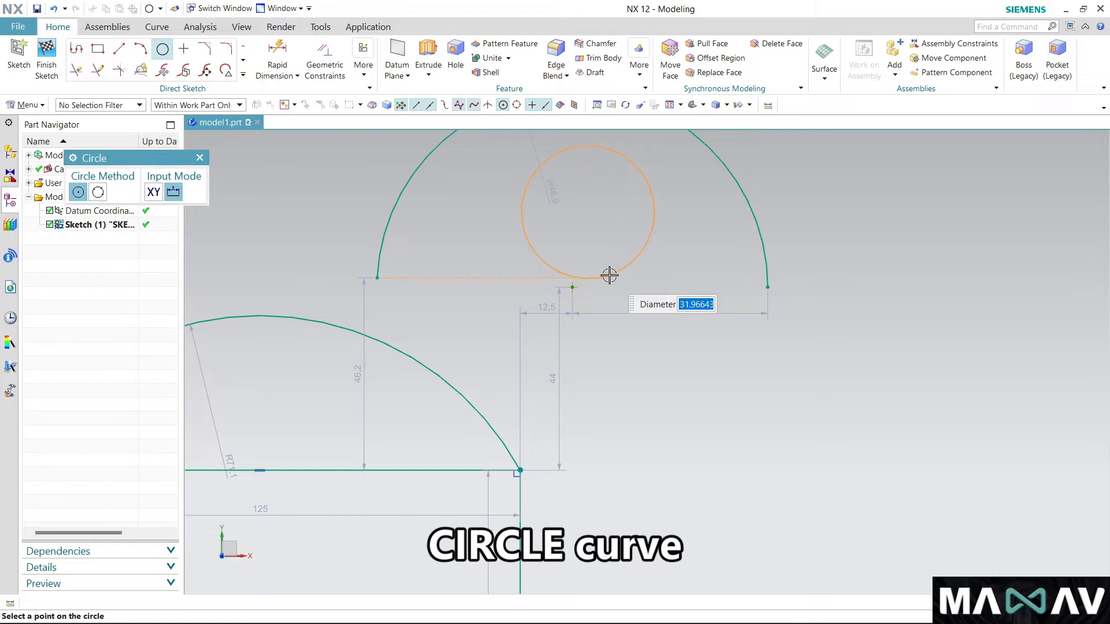
{"action": "left_click", "coordinate": [658, 380]}
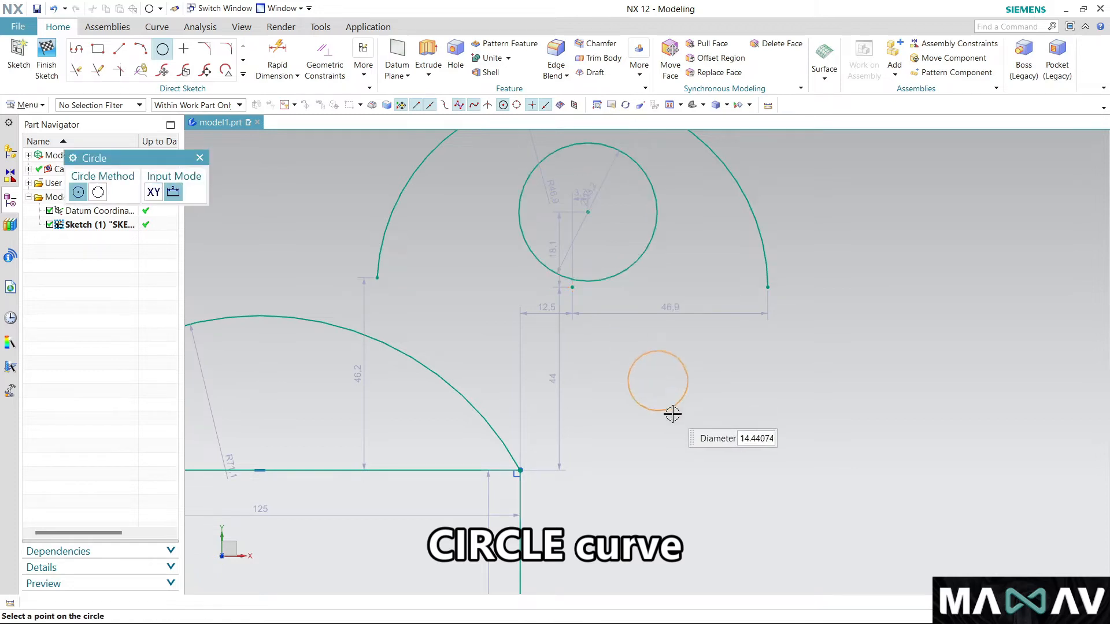
{"action": "left_click", "coordinate": [682, 433]}
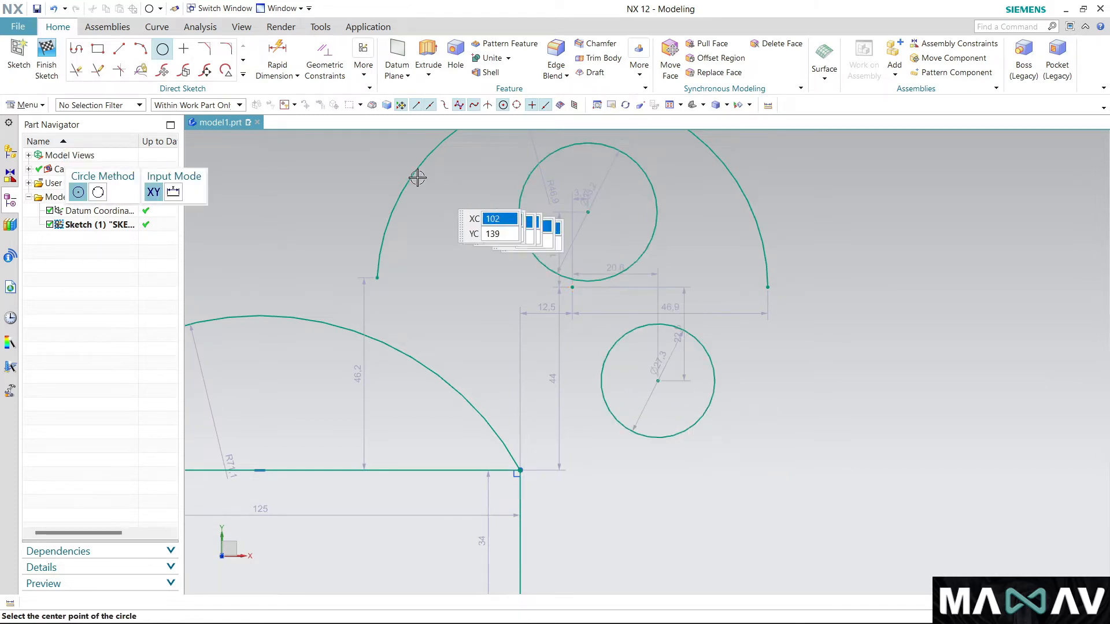
Chamfer the upper-right corner of the 108 mm wide rectangle symmetrically by 25 mm, trimming the input curves
{"action": "left_click", "coordinate": [209, 53]}
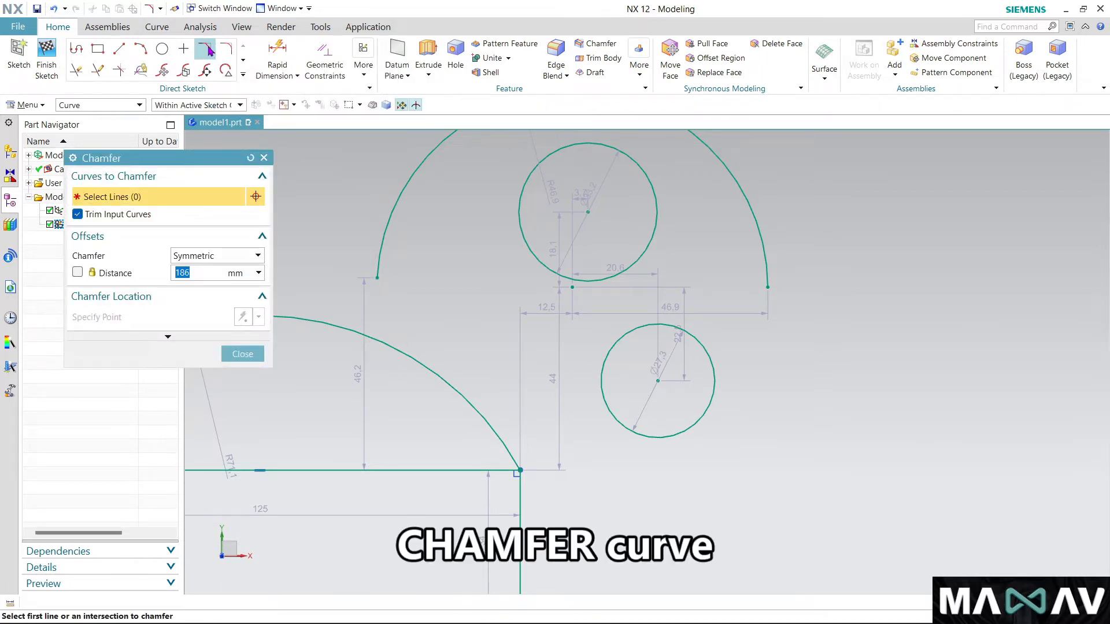
{"action": "scroll", "coordinate": [734, 260], "scroll_direction": "down", "scroll_amount": 5}
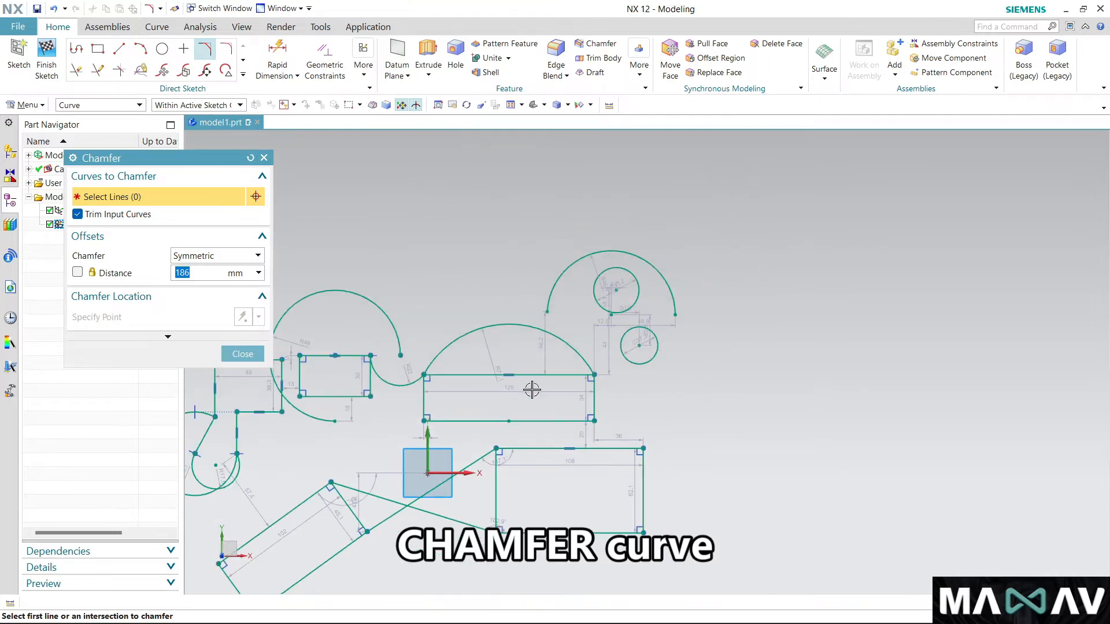
{"action": "scroll", "coordinate": [622, 490], "scroll_direction": "up", "scroll_amount": 4}
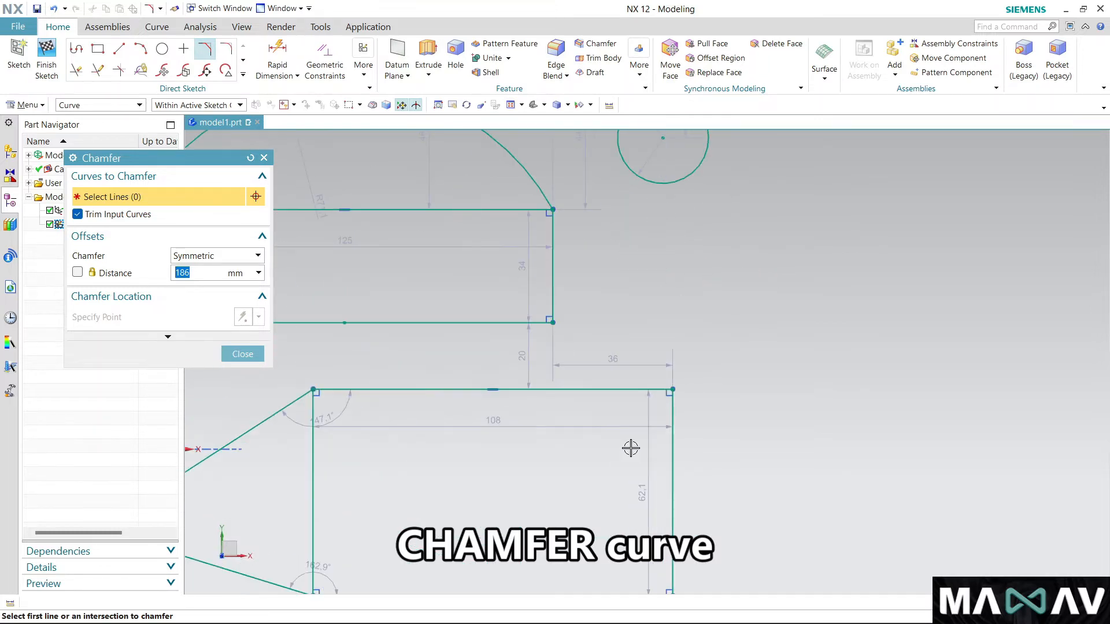
{"action": "scroll", "coordinate": [647, 433], "scroll_direction": "up", "scroll_amount": 2}
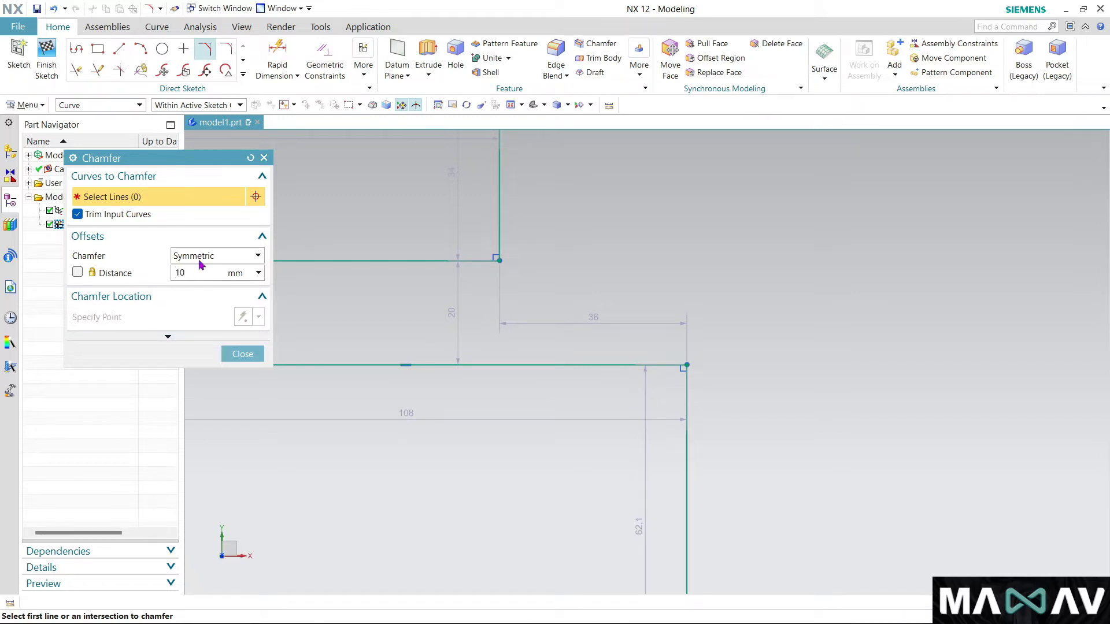
{"action": "left_click", "coordinate": [581, 366]}
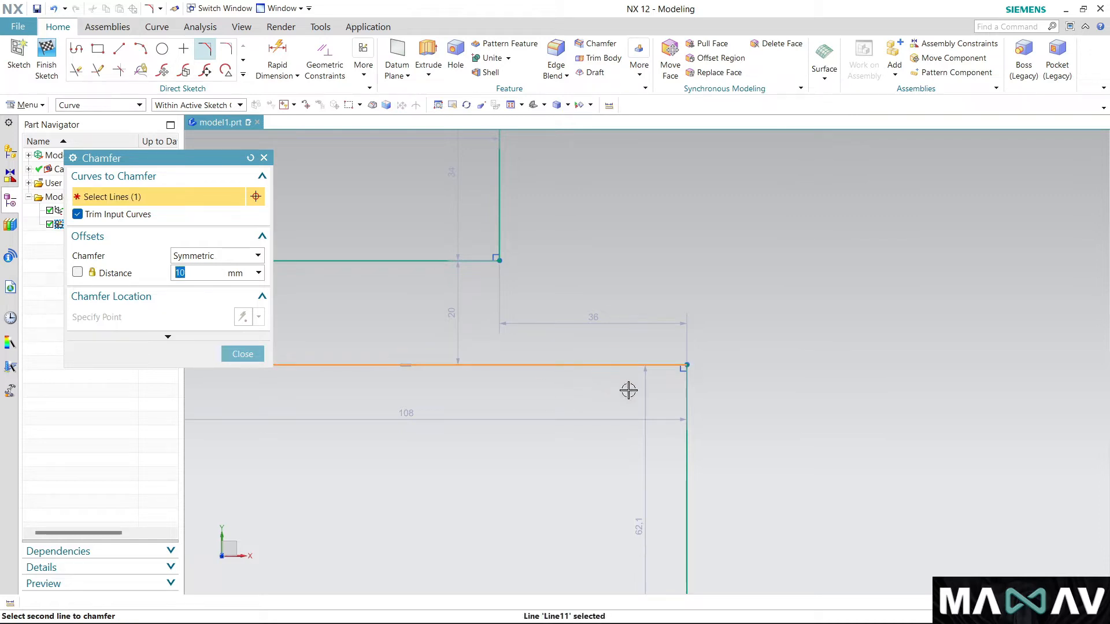
{"action": "left_click", "coordinate": [685, 404]}
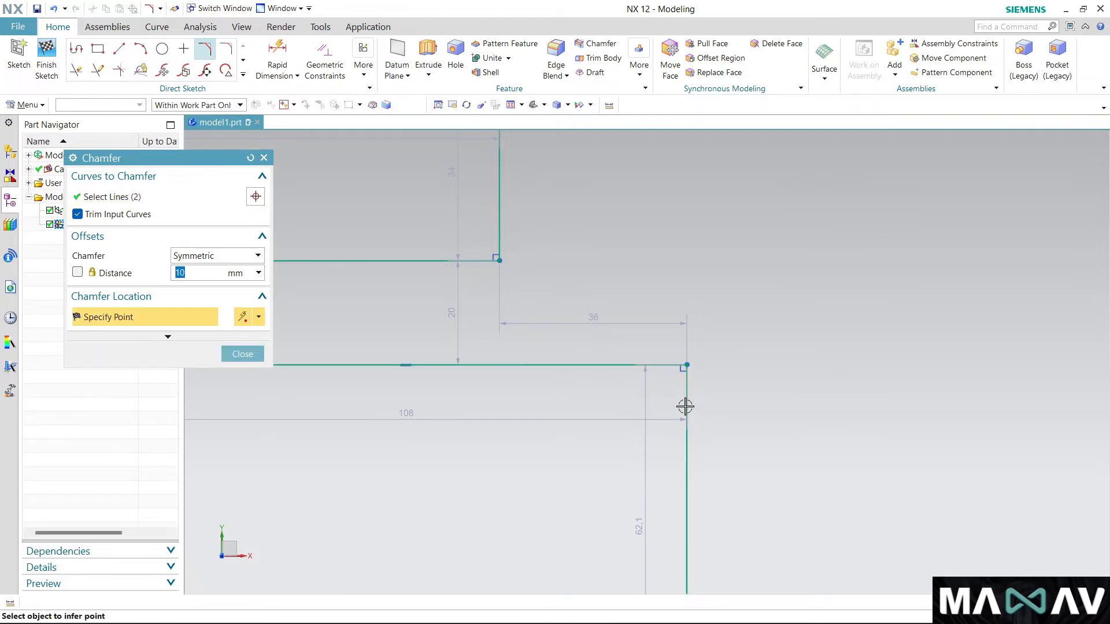
{"action": "scroll", "coordinate": [657, 420], "scroll_direction": "down", "scroll_amount": 2}
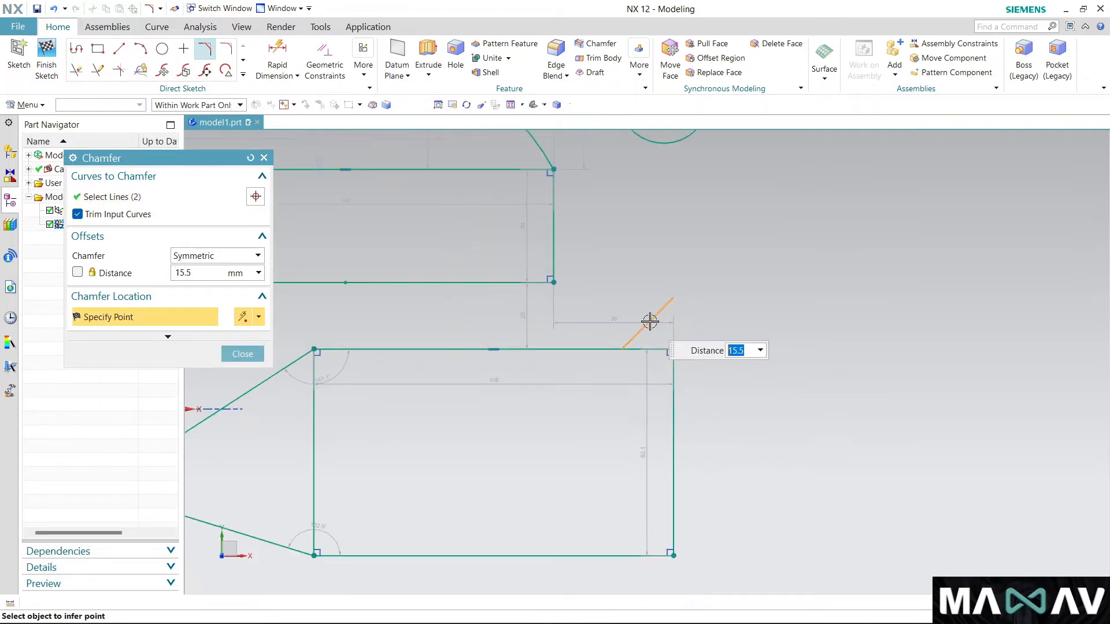
{"action": "left_click", "coordinate": [631, 390]}
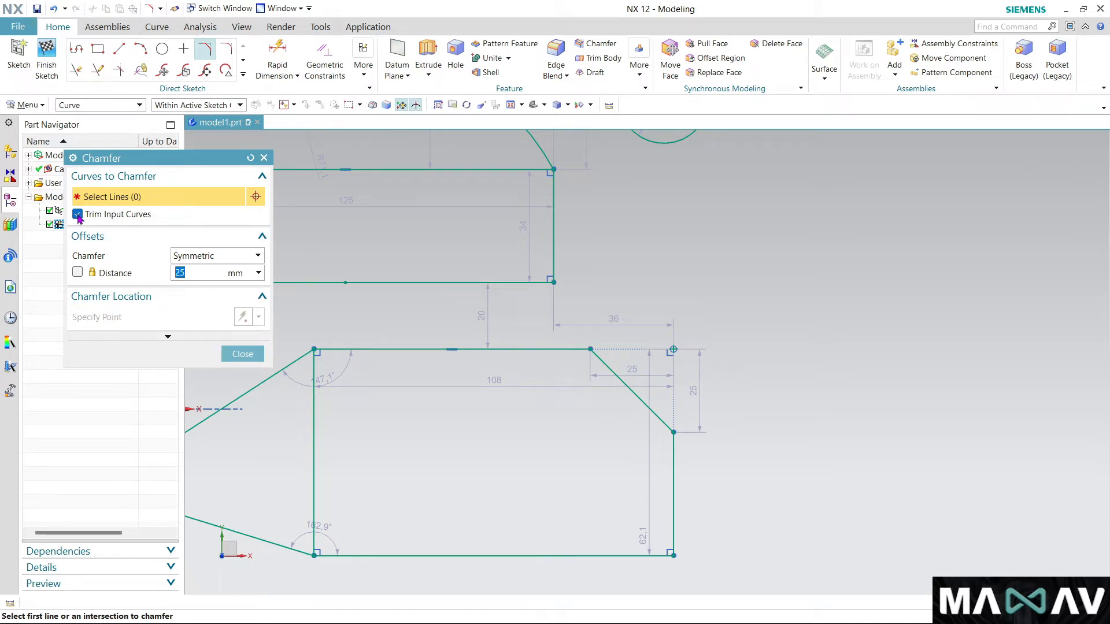
Add a 23 mm symmetric chamfer at the 108 mm wide rectangle's lower-right corner without trimming the input curves
{"action": "left_click", "coordinate": [676, 480]}
{"action": "left_click", "coordinate": [628, 554]}
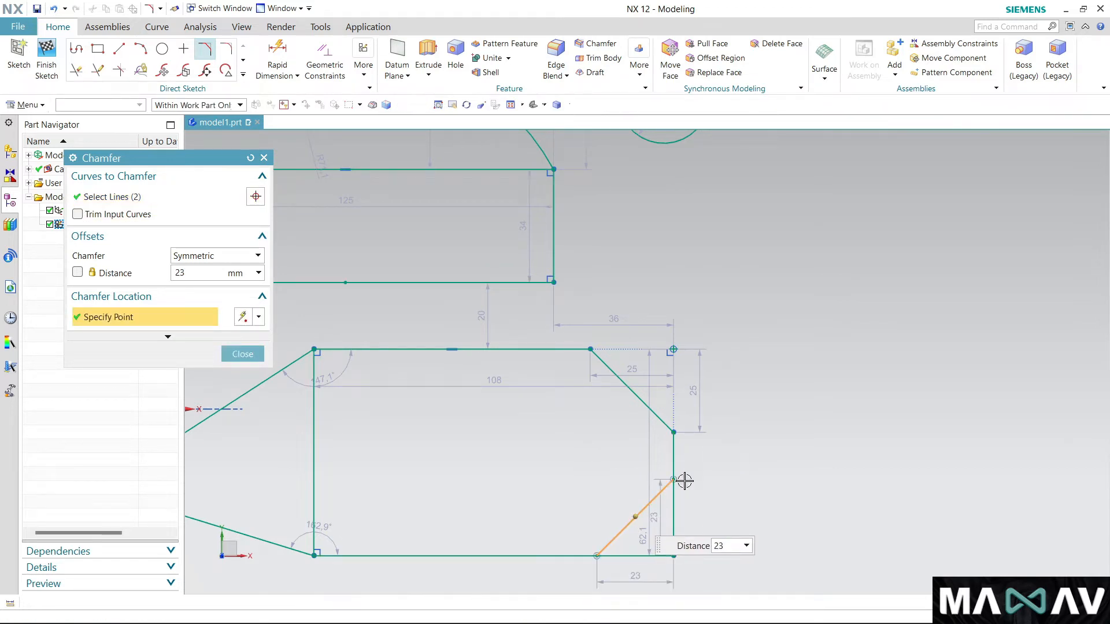
{"action": "left_click", "coordinate": [712, 521]}
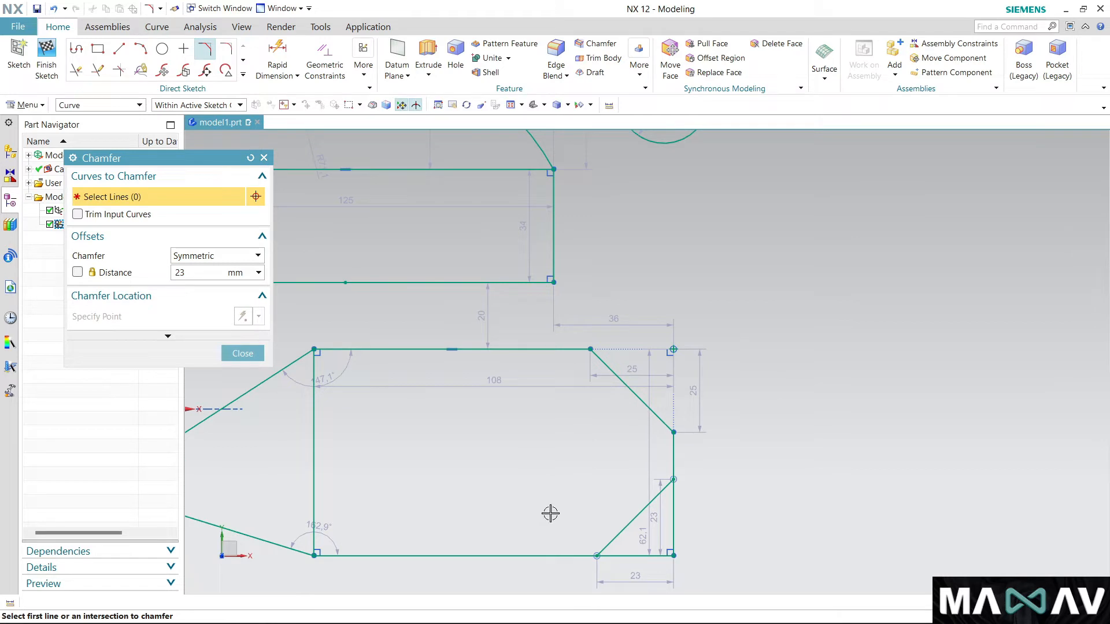
{"action": "left_click", "coordinate": [264, 158]}
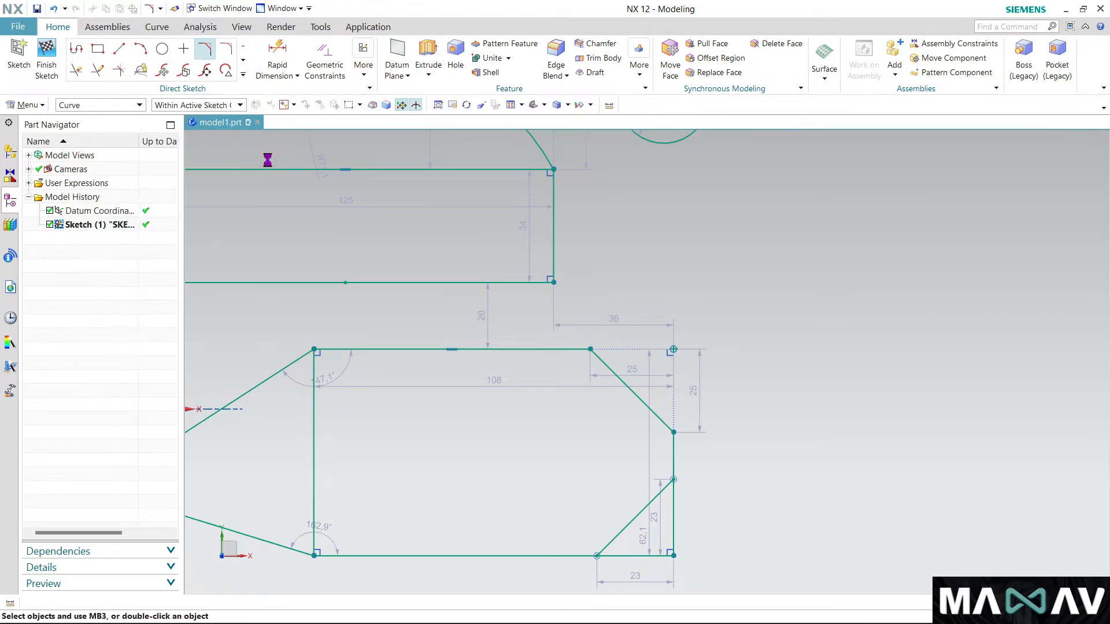
Fillet the upper-left corner of the 108 mm wide rectangle with a trimmed radius of about 32 mm
{"action": "left_click", "coordinate": [227, 49]}
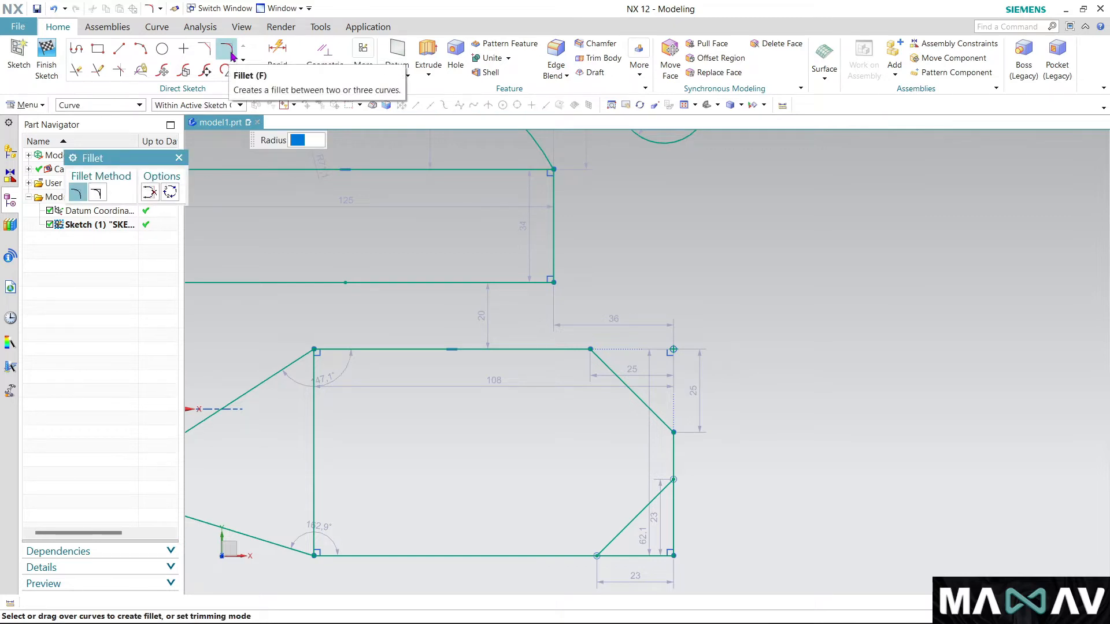
{"action": "left_click", "coordinate": [363, 349]}
{"action": "left_click", "coordinate": [314, 399]}
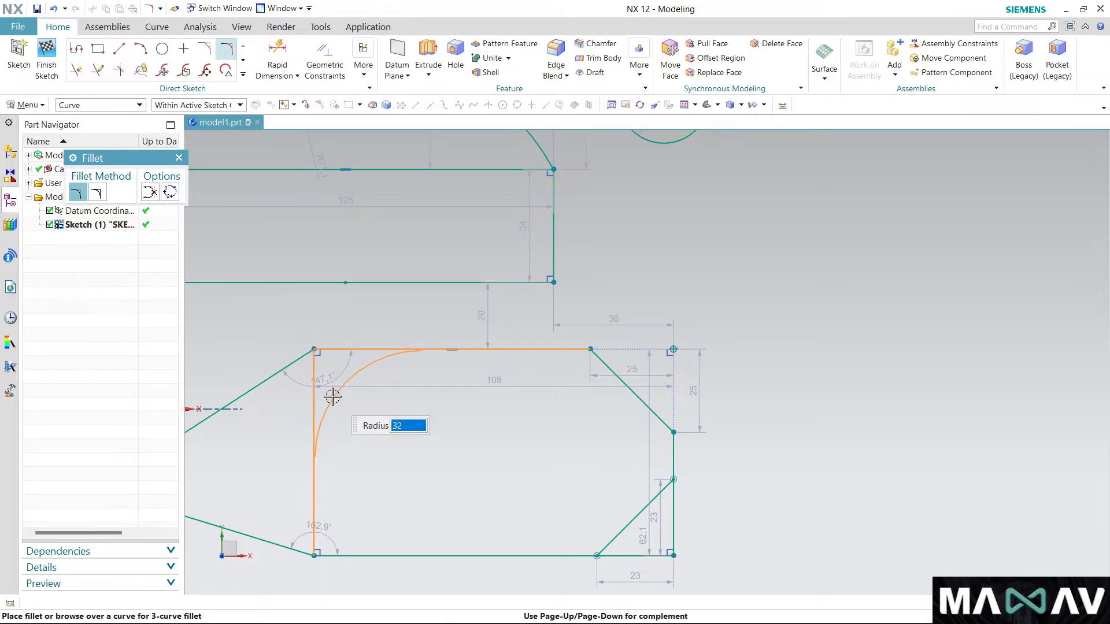
{"action": "left_click", "coordinate": [333, 397]}
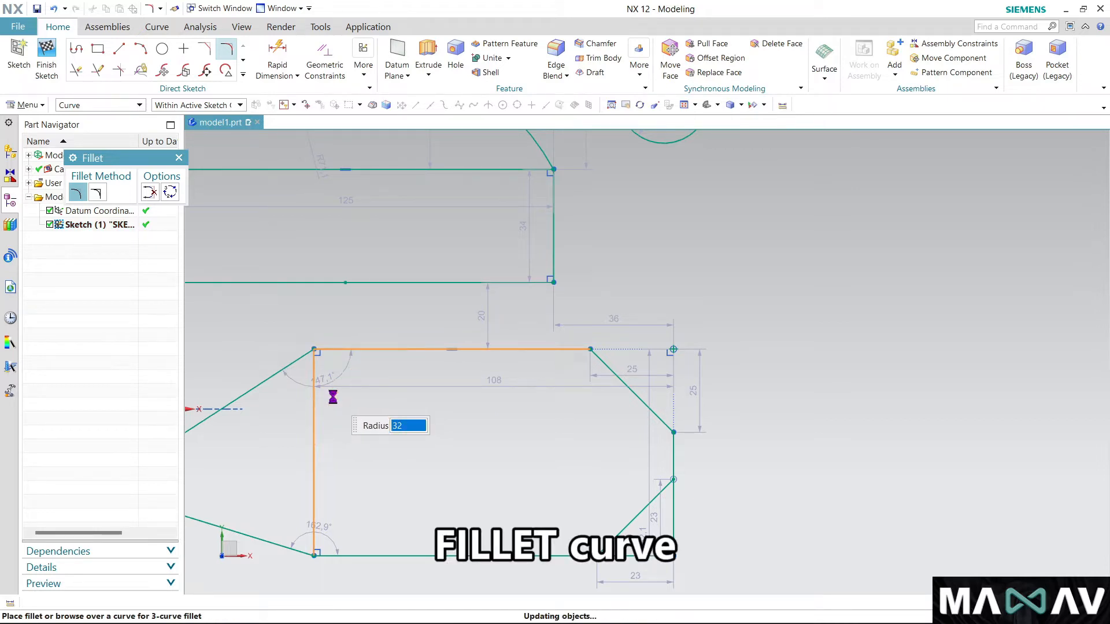
Add an untrimmed fillet of about 21 mm radius at the lower-left corner of the 108 mm wide rectangle
{"action": "left_click", "coordinate": [99, 193]}
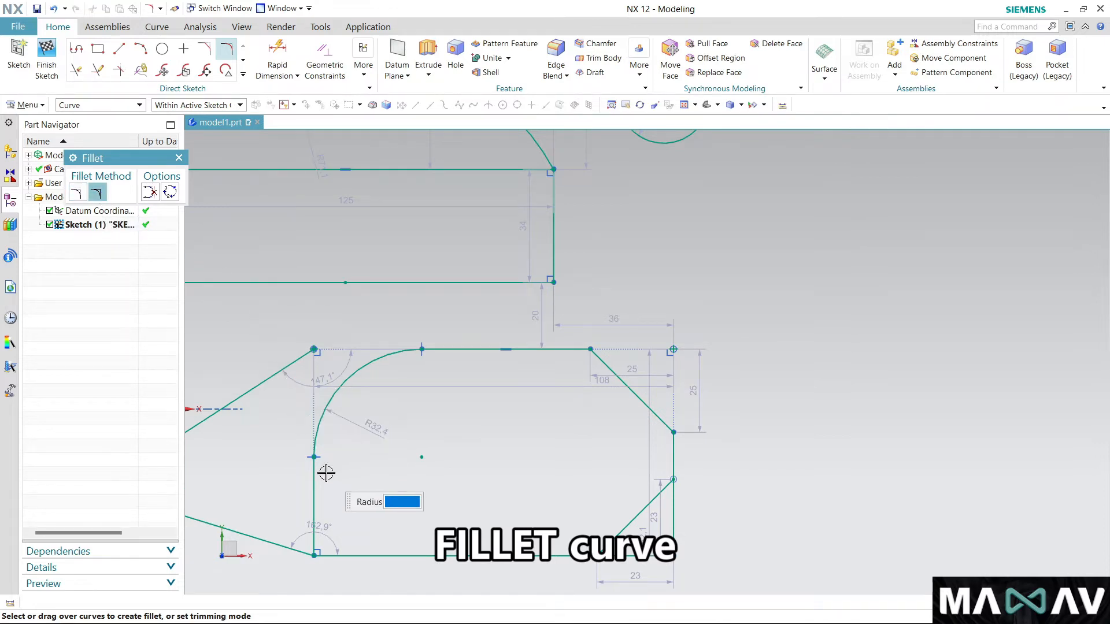
{"action": "left_click", "coordinate": [369, 555]}
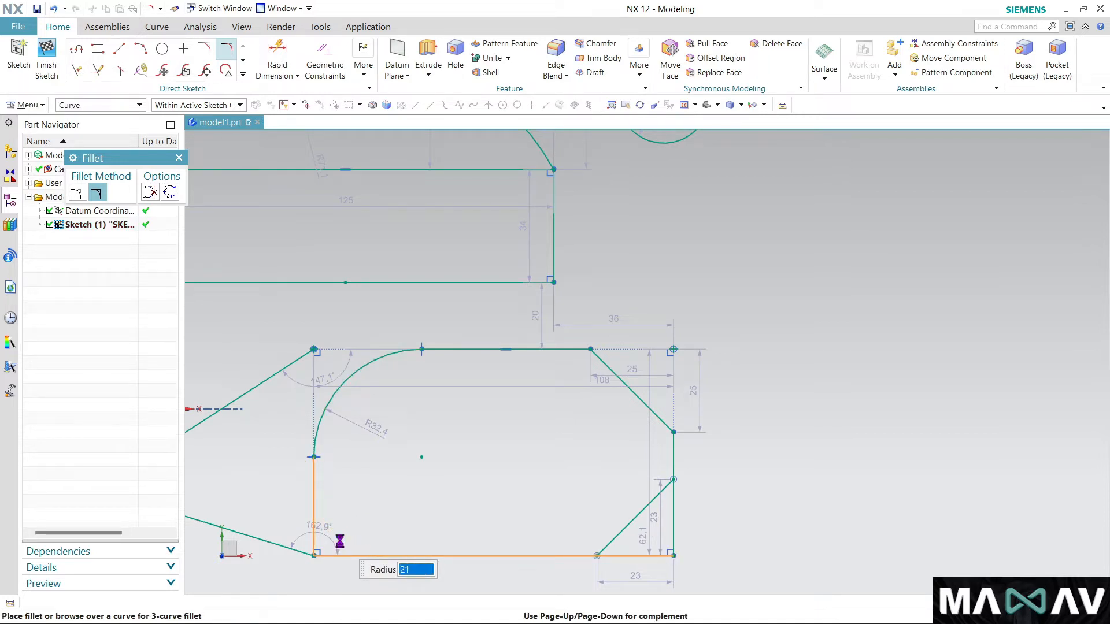
{"action": "left_click", "coordinate": [341, 541]}
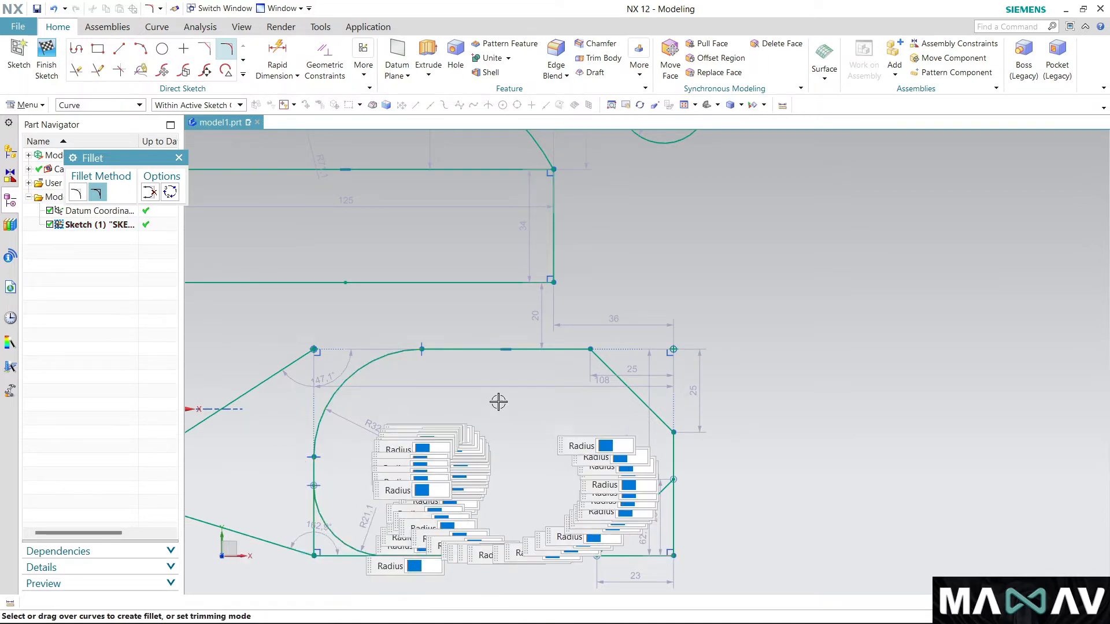
Quick-trim the top edge of the 125 mm wide rectangle beneath the arc, and trim away the small circle beside the arc
{"action": "left_click", "coordinate": [178, 158]}
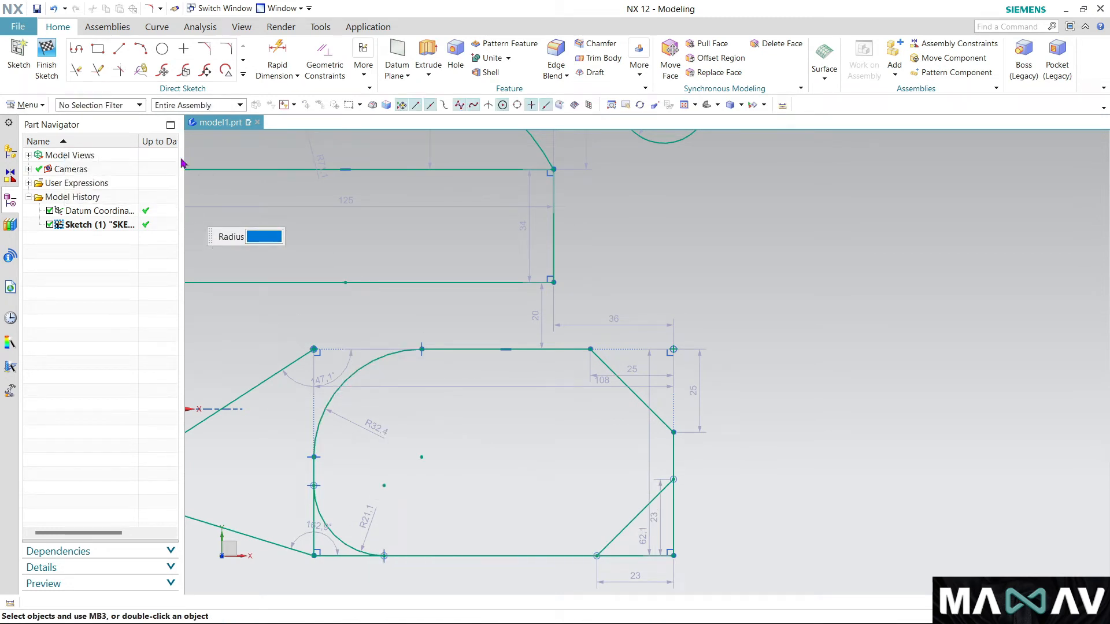
{"action": "left_click", "coordinate": [78, 70]}
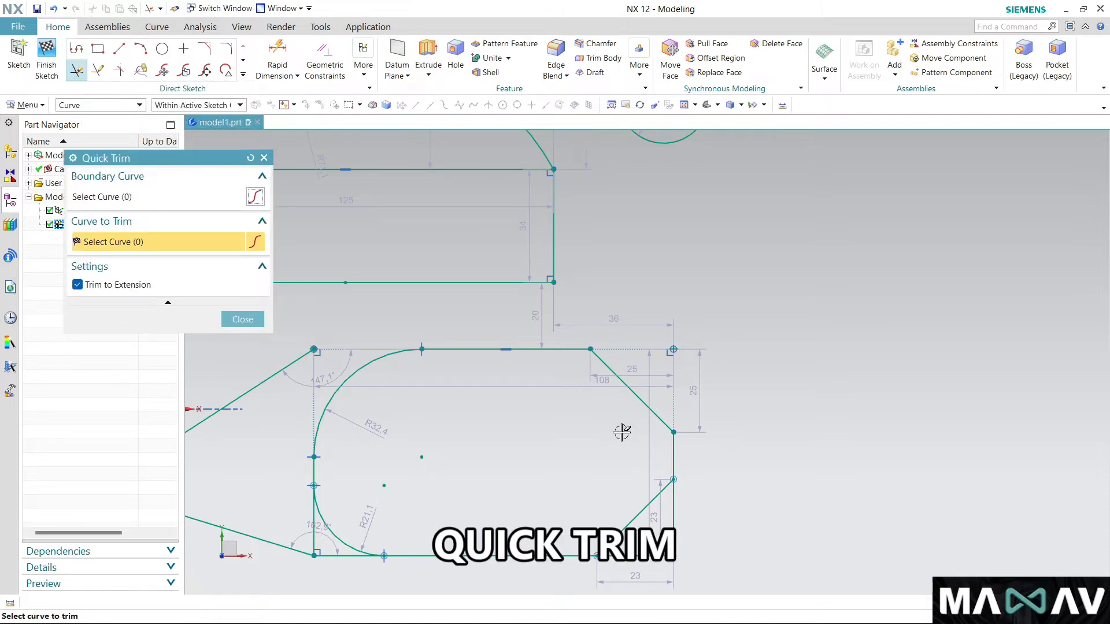
{"action": "scroll", "coordinate": [532, 290], "scroll_direction": "down", "scroll_amount": 3}
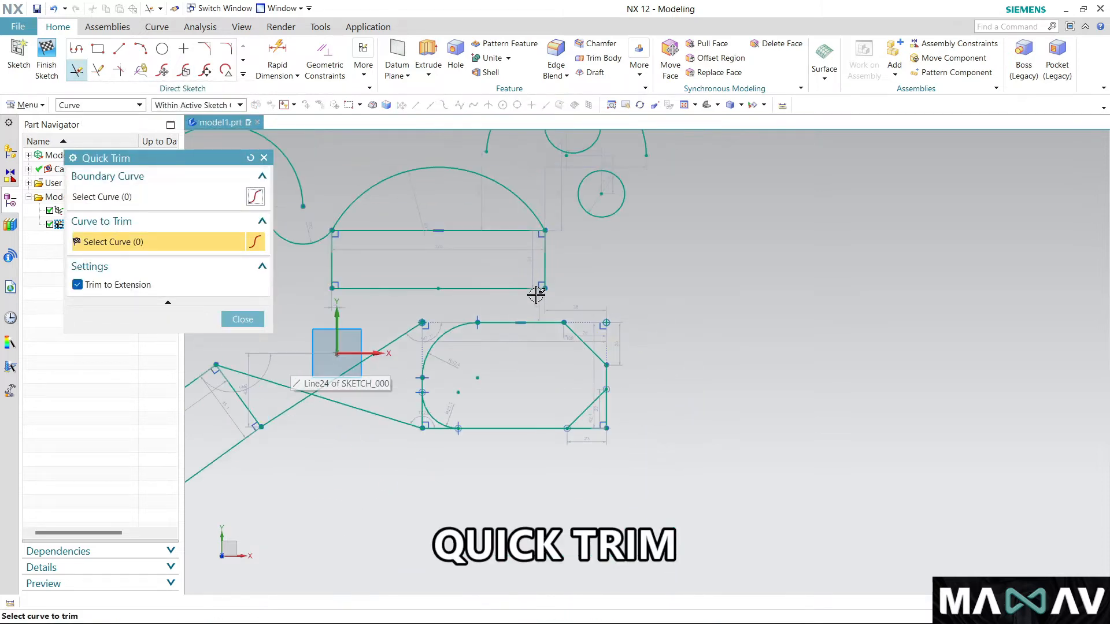
{"action": "scroll", "coordinate": [432, 236], "scroll_direction": "up", "scroll_amount": 3}
{"action": "scroll", "coordinate": [518, 257], "scroll_direction": "down", "scroll_amount": 2}
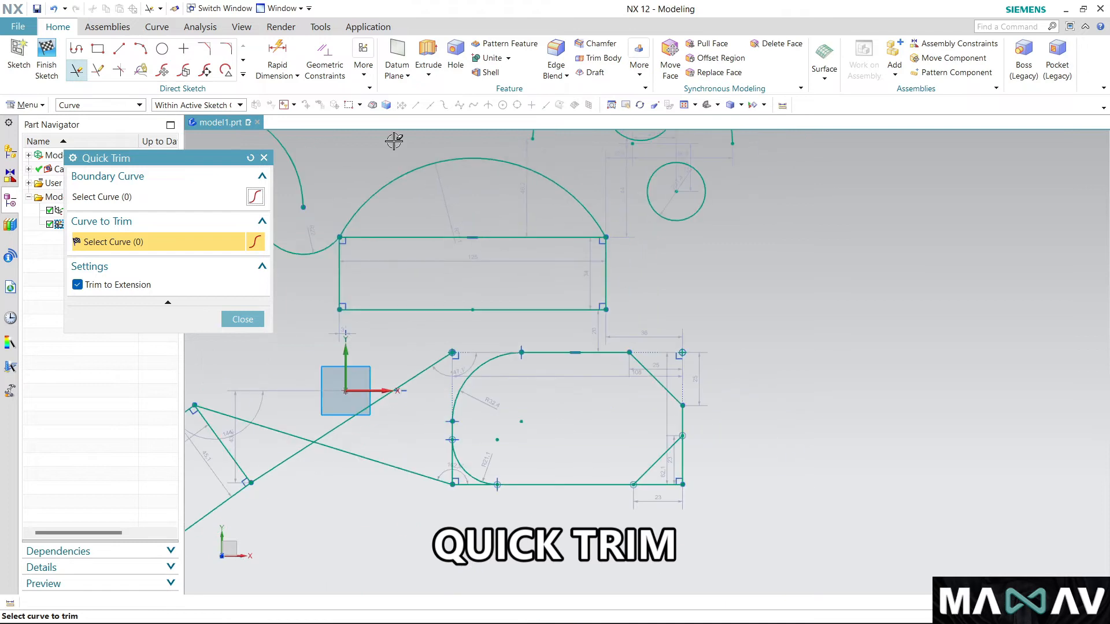
{"action": "scroll", "coordinate": [394, 141], "scroll_direction": "up", "scroll_amount": 2}
{"action": "left_click", "coordinate": [428, 292]}
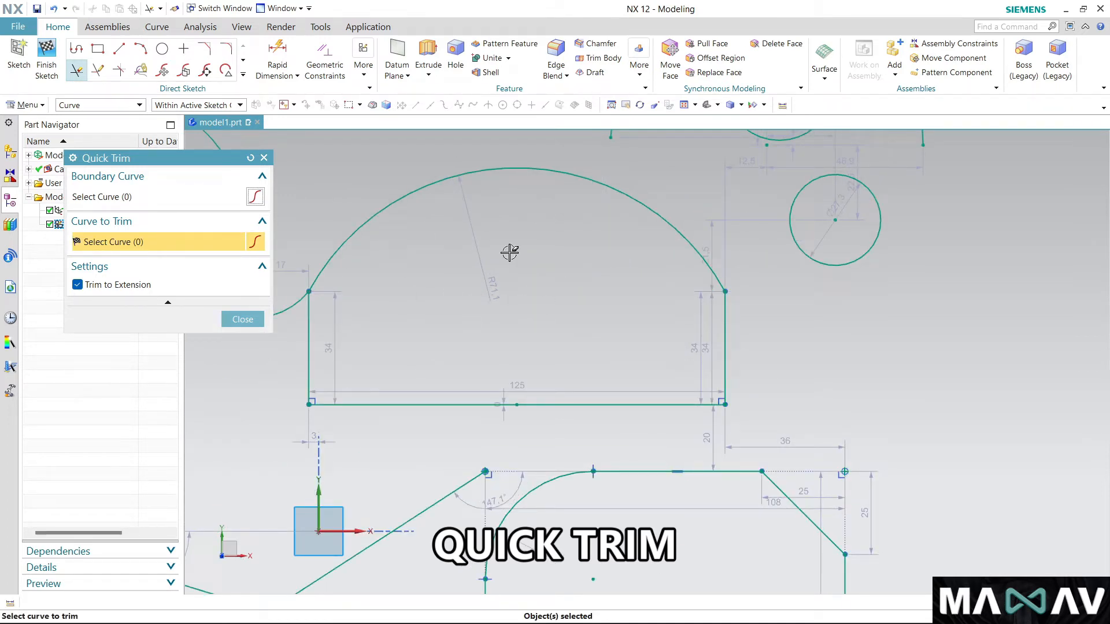
{"action": "left_click", "coordinate": [800, 248]}
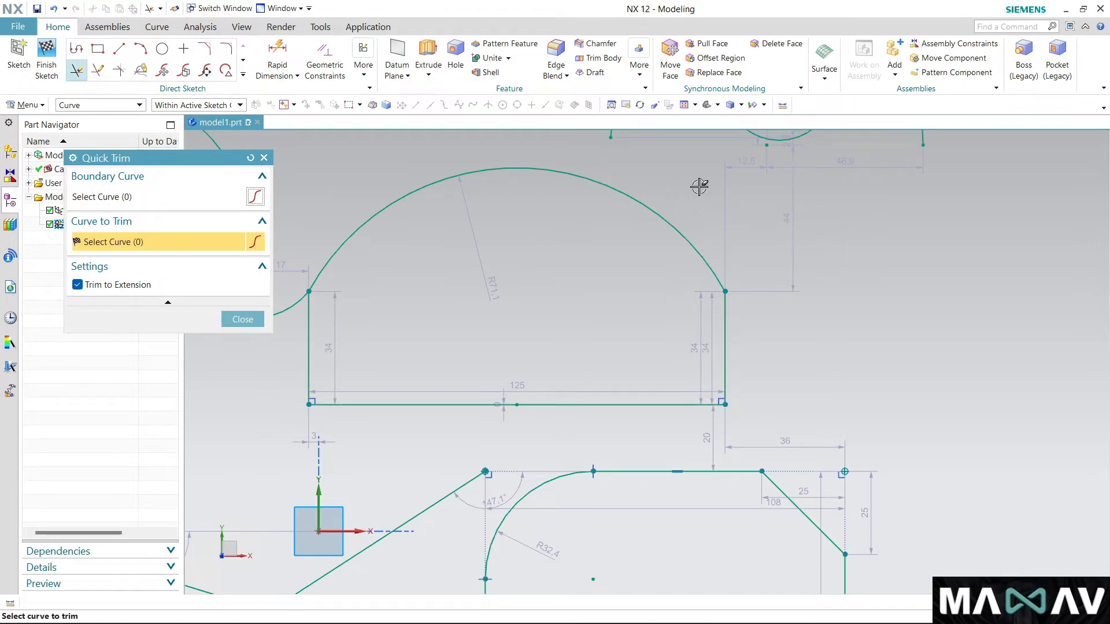
{"action": "left_click", "coordinate": [264, 158]}
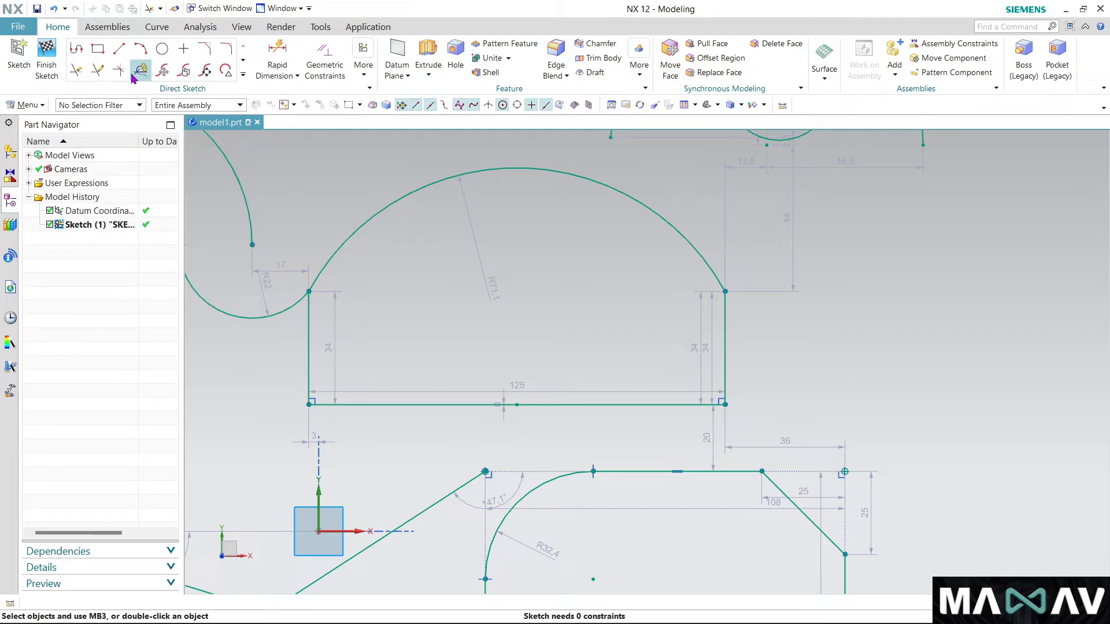
Quick-extend the slanted line past the tilted rectangle's corner to the profile, and the rectangle's upper long edge to the arched shape's left side
{"action": "left_click", "coordinate": [99, 70]}
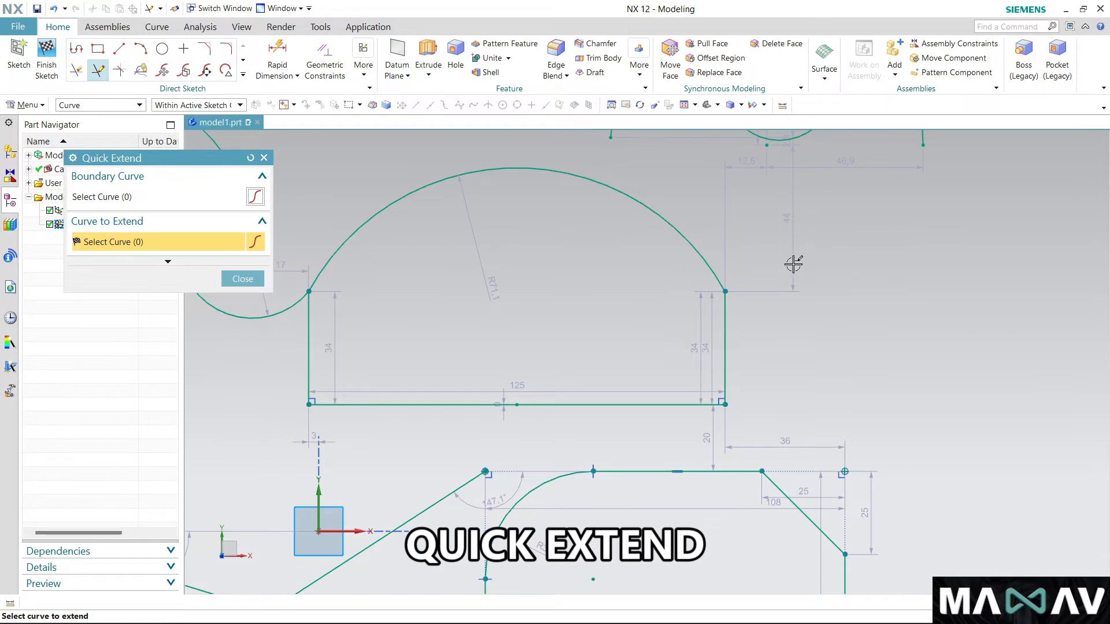
{"action": "scroll", "coordinate": [794, 264], "scroll_direction": "down", "scroll_amount": 3}
{"action": "scroll", "coordinate": [514, 475], "scroll_direction": "up", "scroll_amount": 2}
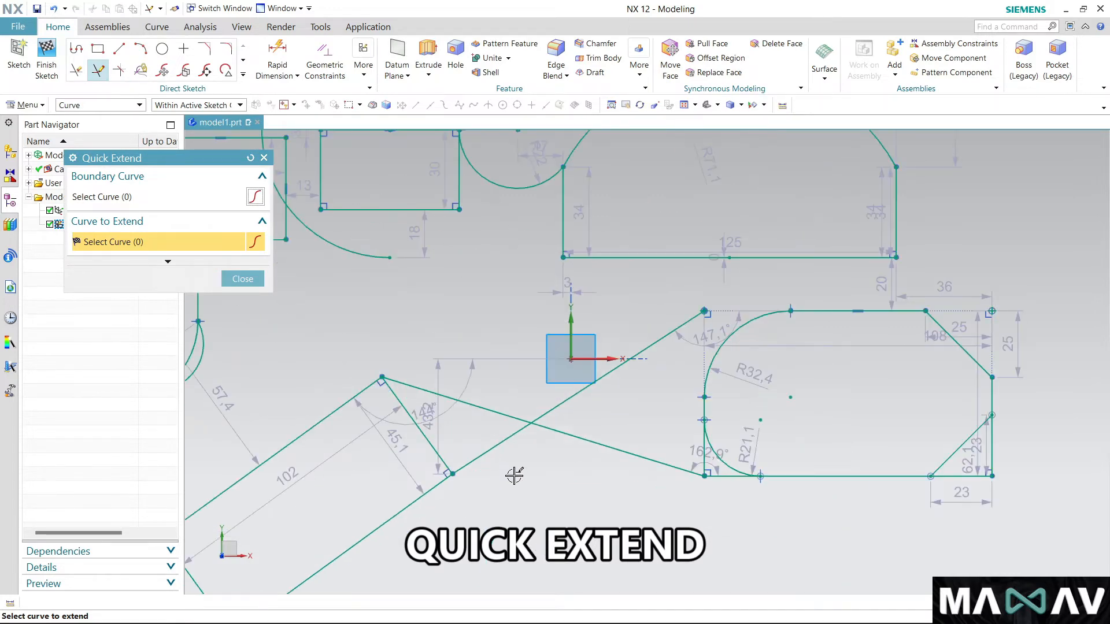
{"action": "scroll", "coordinate": [514, 476], "scroll_direction": "down", "scroll_amount": 1}
{"action": "left_click", "coordinate": [468, 412]}
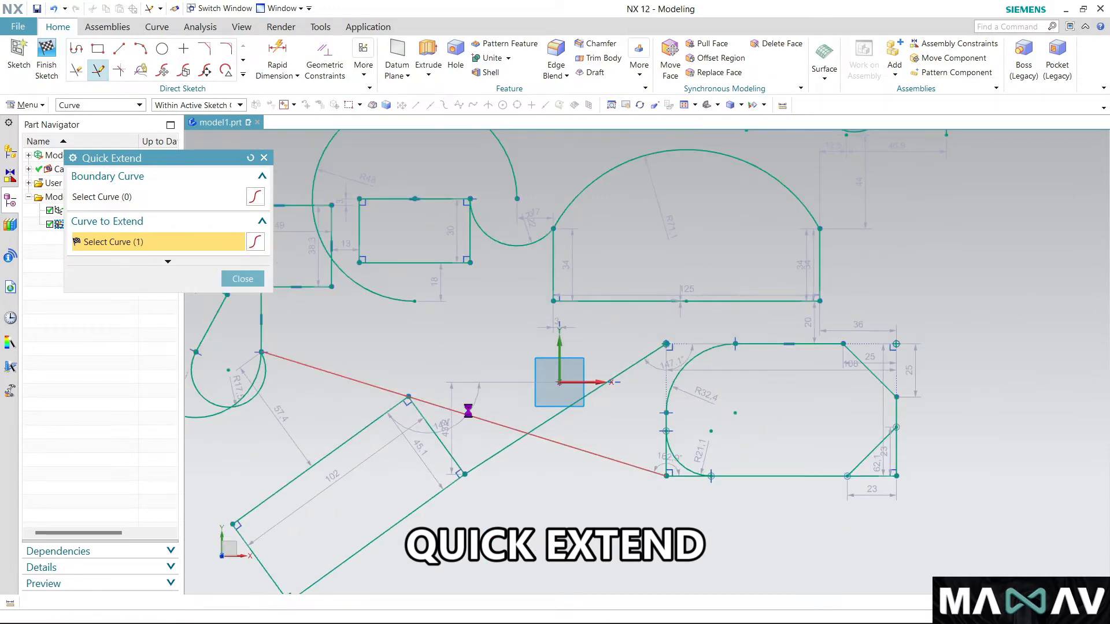
{"action": "left_click", "coordinate": [380, 414]}
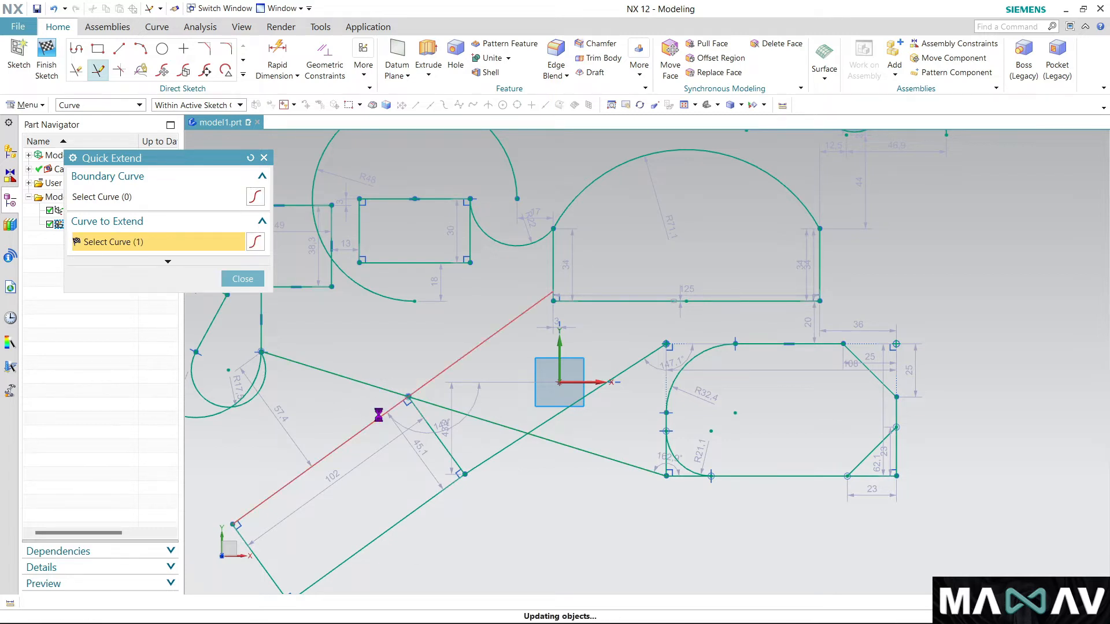
Quick-extend the large arc and the R22 arc until they meet each other, and the R32.4 fillet arc to the chamfered rectangle's bottom edge
{"action": "left_click", "coordinate": [391, 298]}
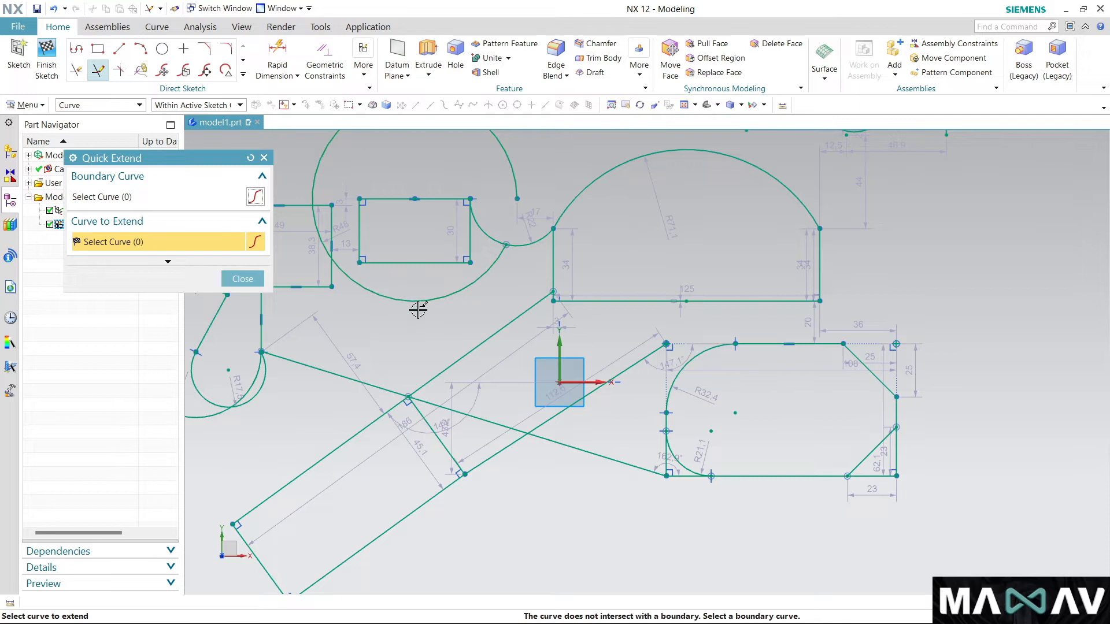
{"action": "left_click", "coordinate": [493, 235]}
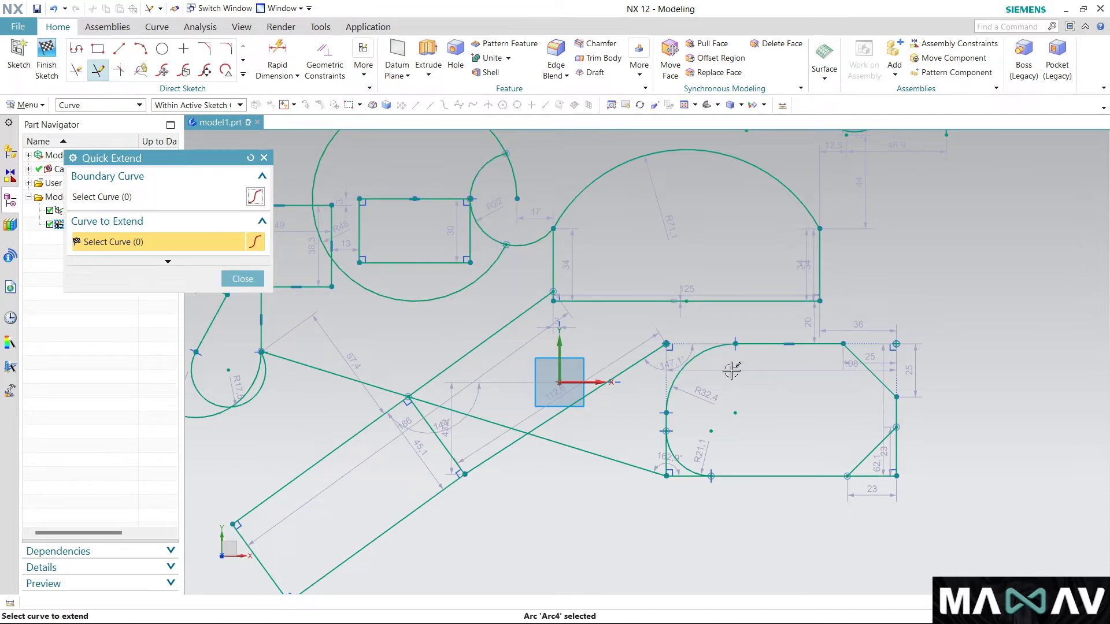
{"action": "left_click", "coordinate": [700, 352]}
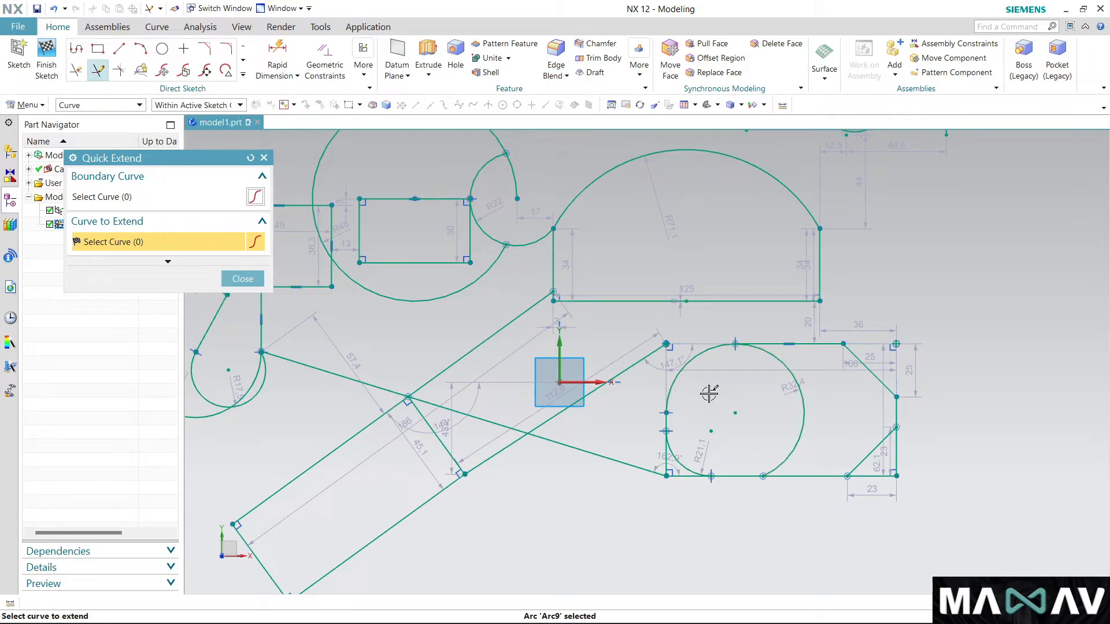
{"action": "left_click", "coordinate": [263, 157]}
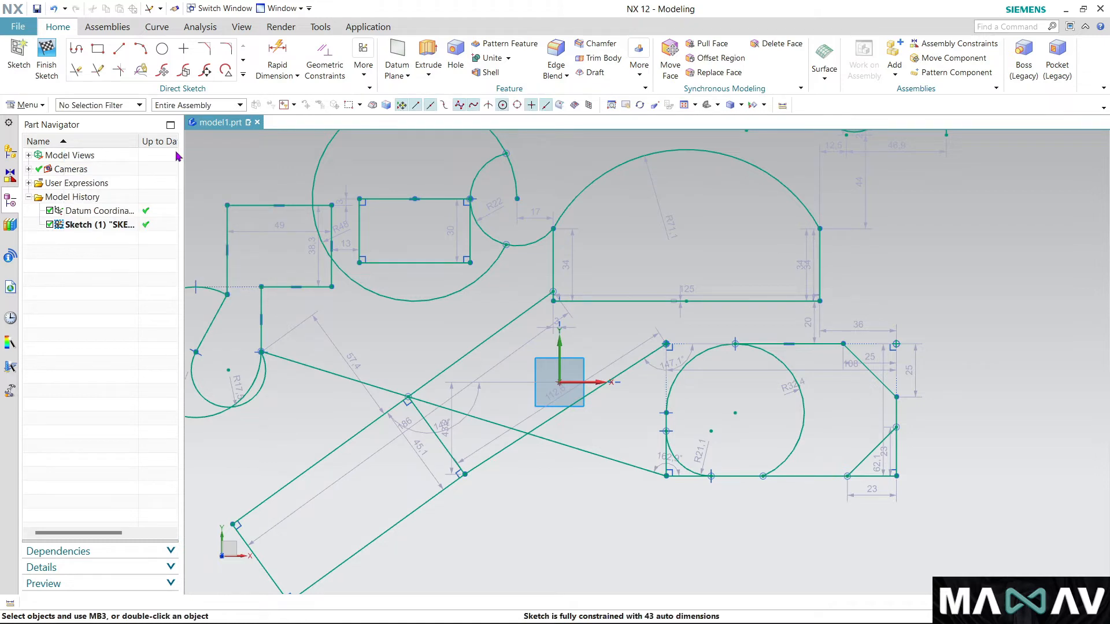
Make corners between the slanted line and the arched shape's bottom edge, and between the R32.4 arc and the chamfered rectangle's bottom edge
{"action": "left_click", "coordinate": [120, 71]}
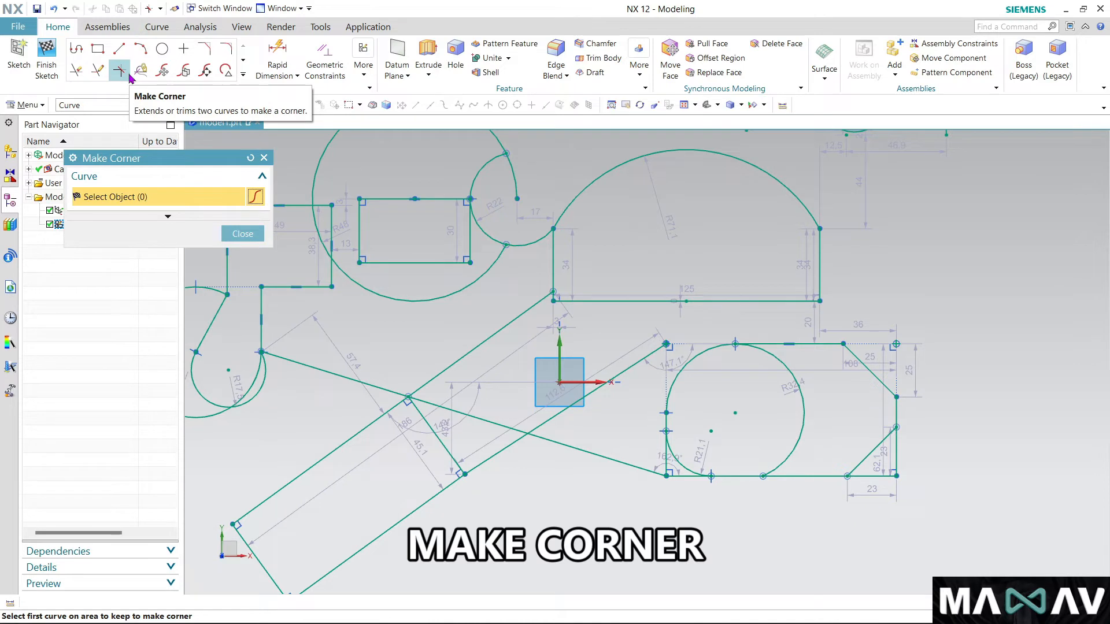
{"action": "left_click", "coordinate": [648, 357]}
{"action": "left_click", "coordinate": [642, 302]}
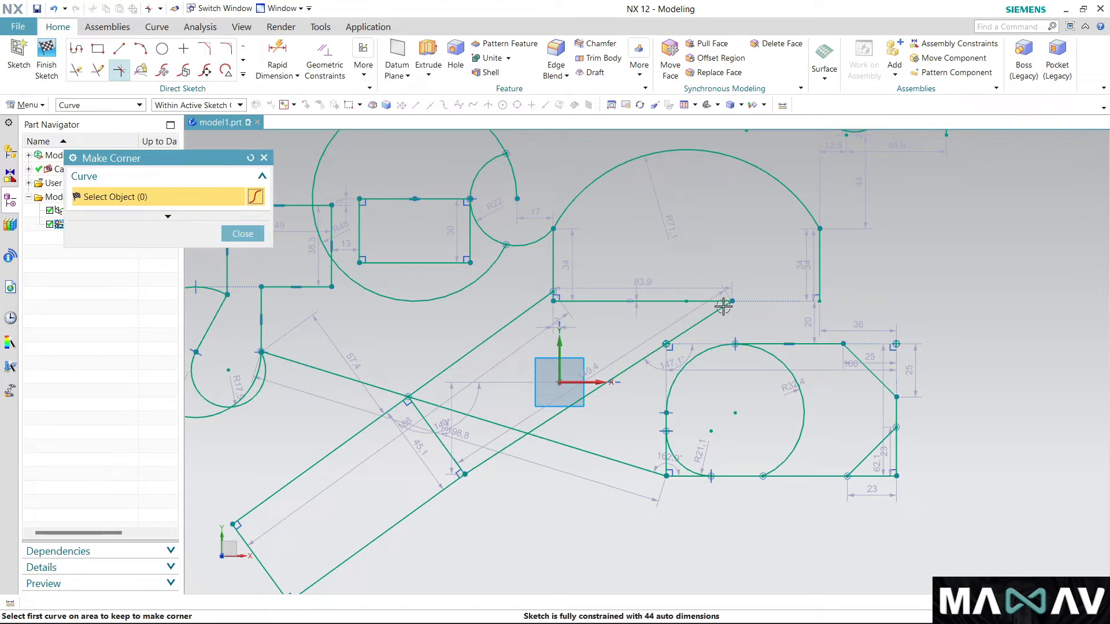
{"action": "left_click", "coordinate": [794, 436]}
{"action": "left_click", "coordinate": [810, 475]}
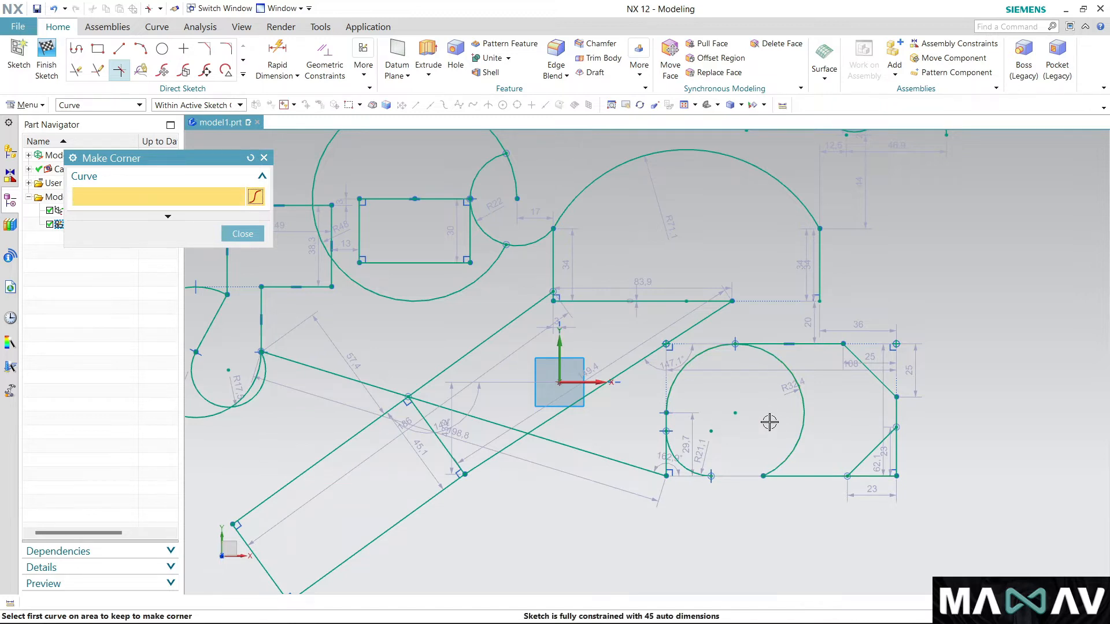
{"action": "scroll", "coordinate": [727, 433], "scroll_direction": "up", "scroll_amount": 5}
{"action": "scroll", "coordinate": [746, 406], "scroll_direction": "down", "scroll_amount": 4}
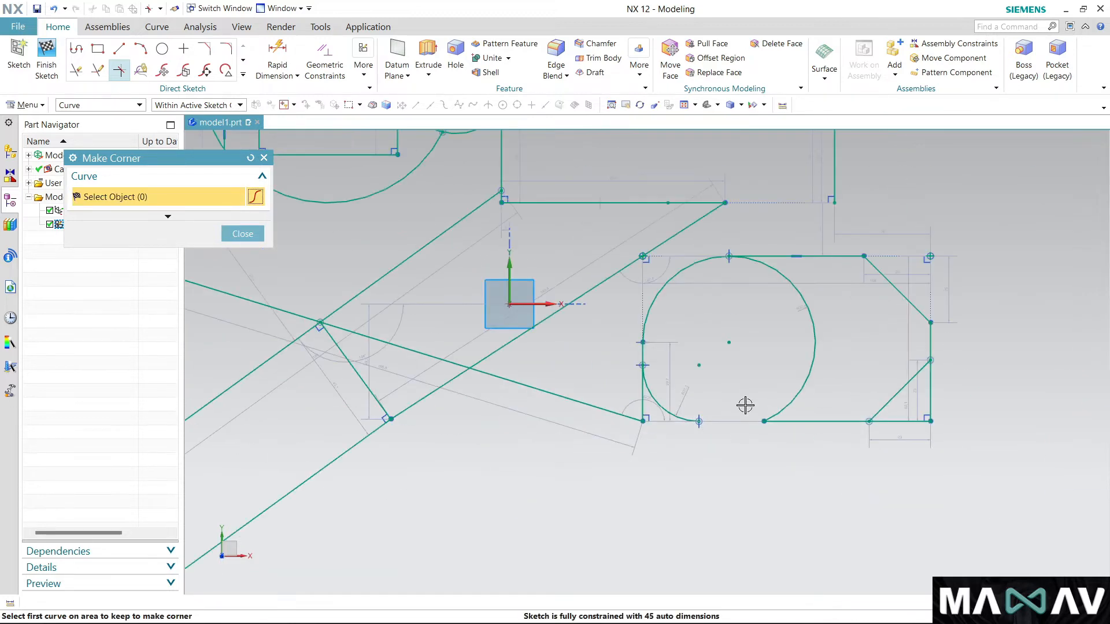
{"action": "left_click", "coordinate": [263, 158]}
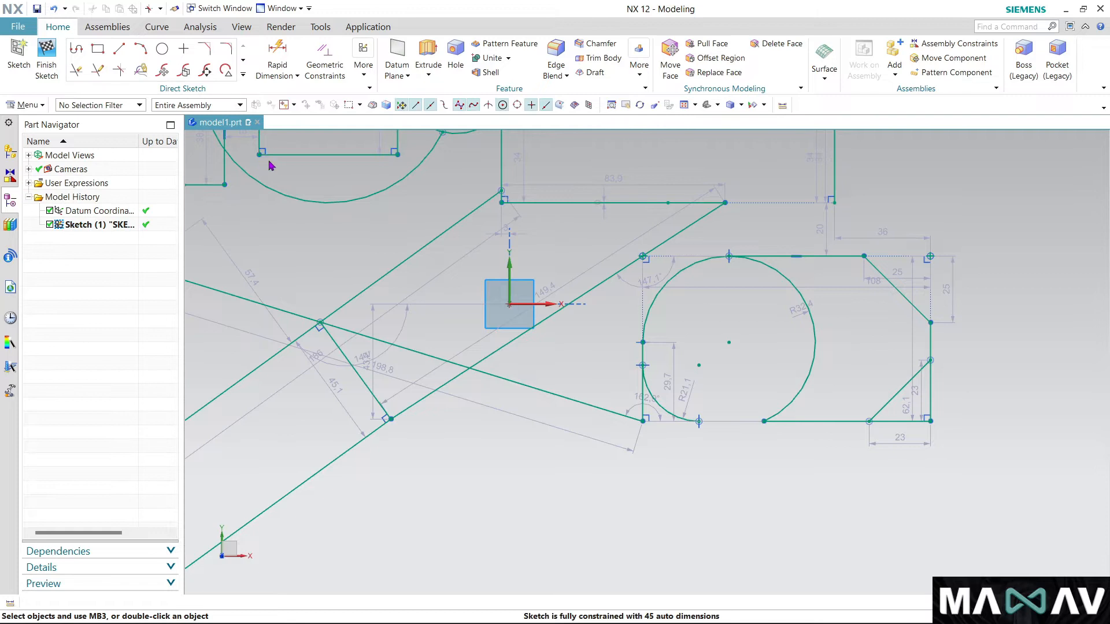
Set up a 10 mm curve offset of the arched shape's right vertical edge, with the direction reversed to point outward
{"action": "scroll", "coordinate": [273, 238], "scroll_direction": "down", "scroll_amount": 1}
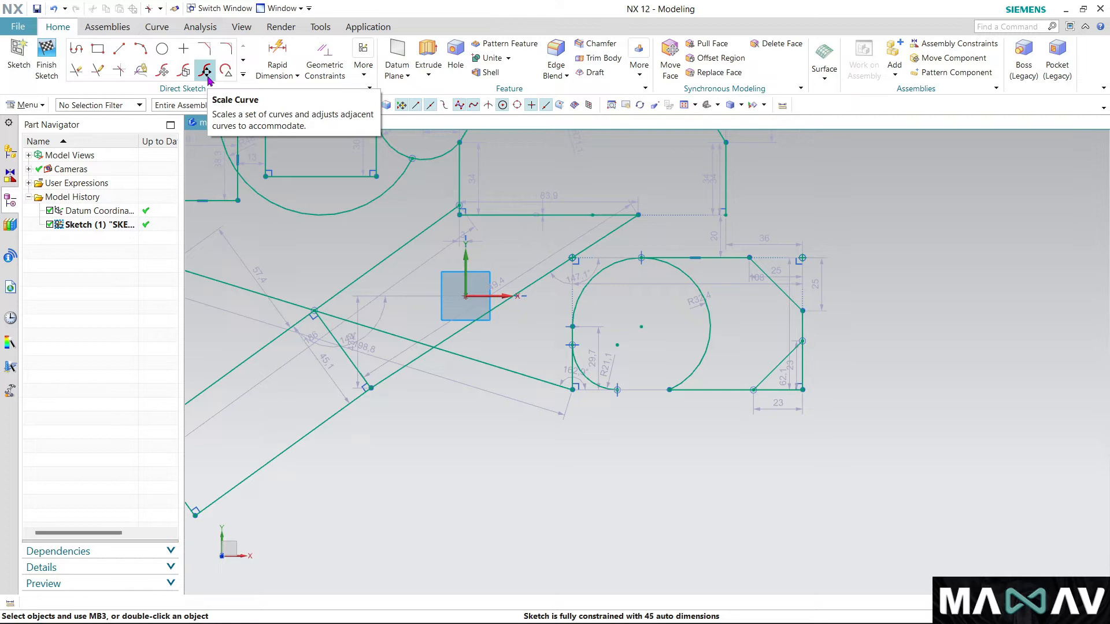
{"action": "left_click", "coordinate": [242, 75]}
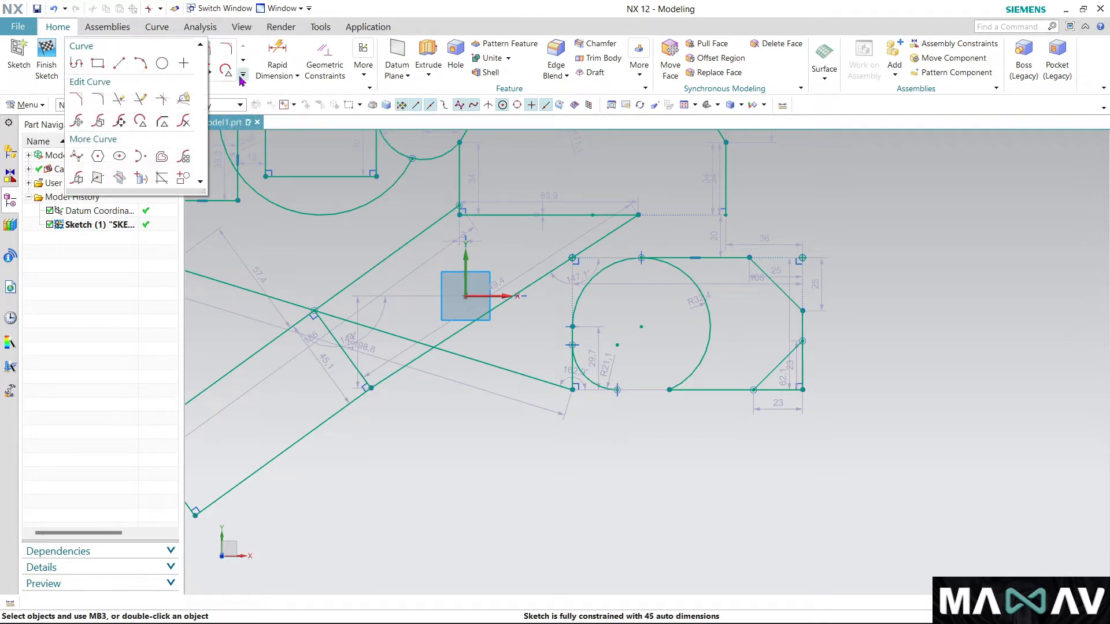
{"action": "left_click", "coordinate": [162, 158]}
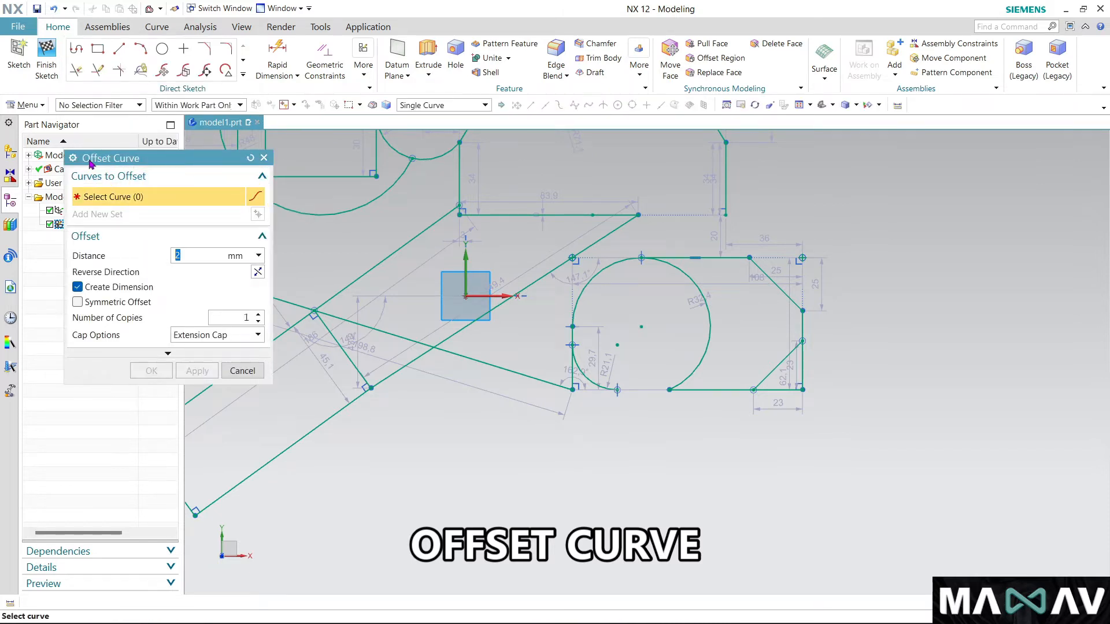
{"action": "scroll", "coordinate": [568, 389], "scroll_direction": "down", "scroll_amount": 2}
{"action": "scroll", "coordinate": [575, 249], "scroll_direction": "up", "scroll_amount": 4}
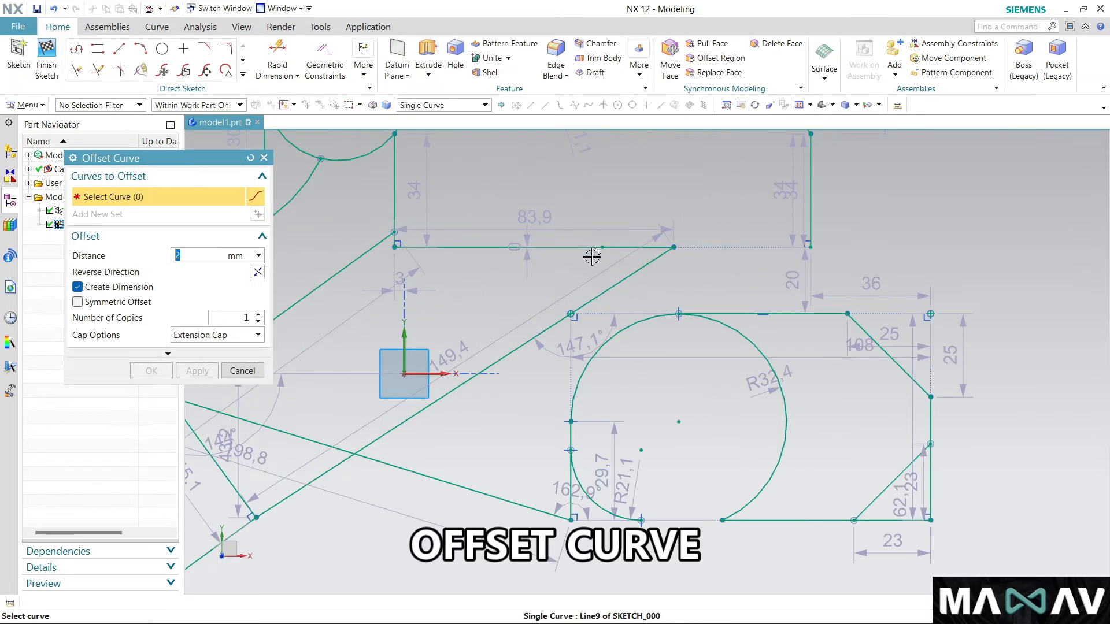
{"action": "scroll", "coordinate": [595, 283], "scroll_direction": "down", "scroll_amount": 2}
{"action": "scroll", "coordinate": [665, 283], "scroll_direction": "up", "scroll_amount": 5}
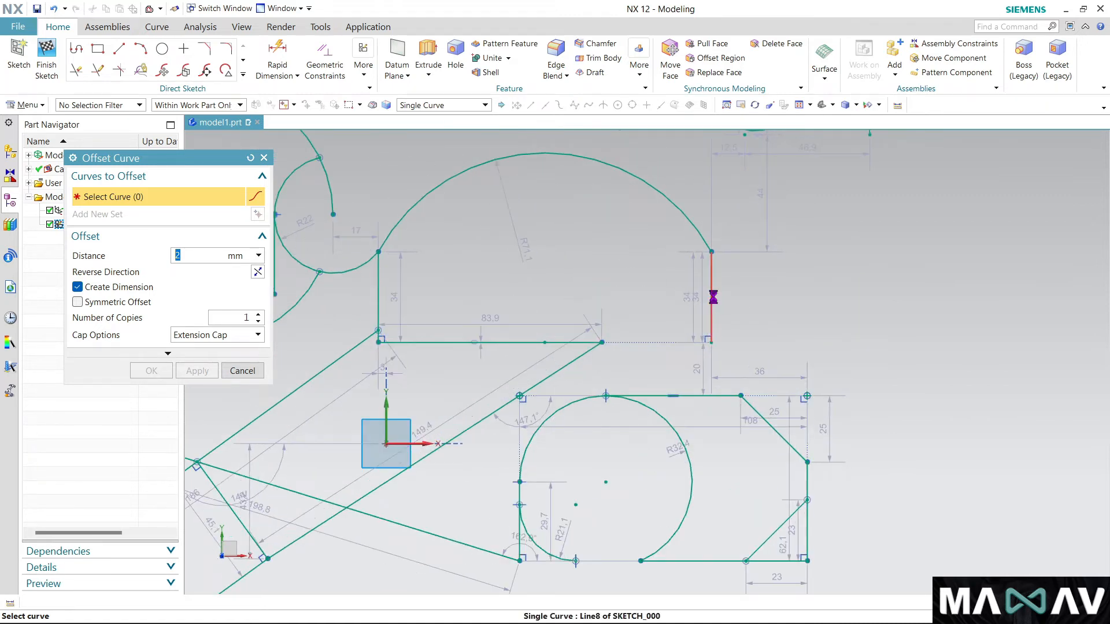
{"action": "left_click", "coordinate": [712, 296]}
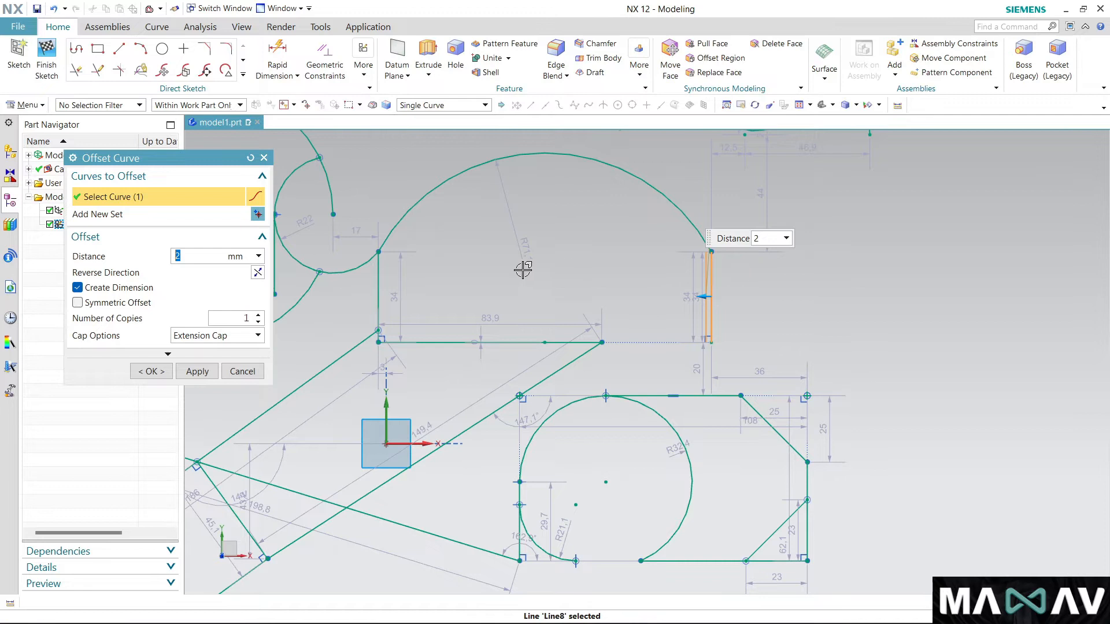
{"action": "type", "text": "10"}
{"action": "key", "text": "Return"}
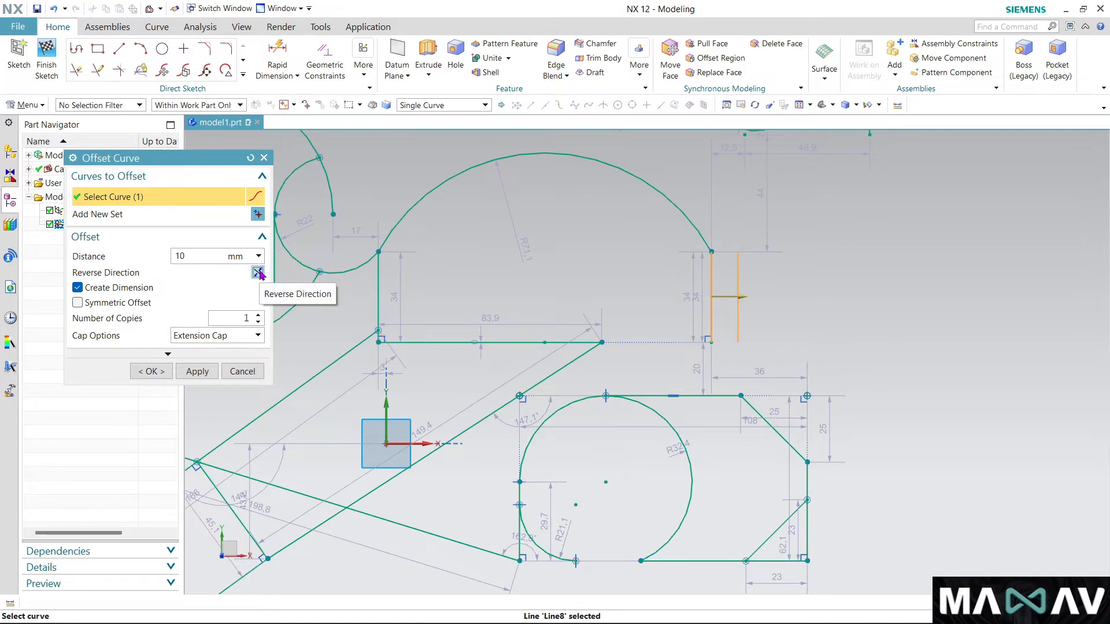
{"action": "left_click", "coordinate": [258, 273]}
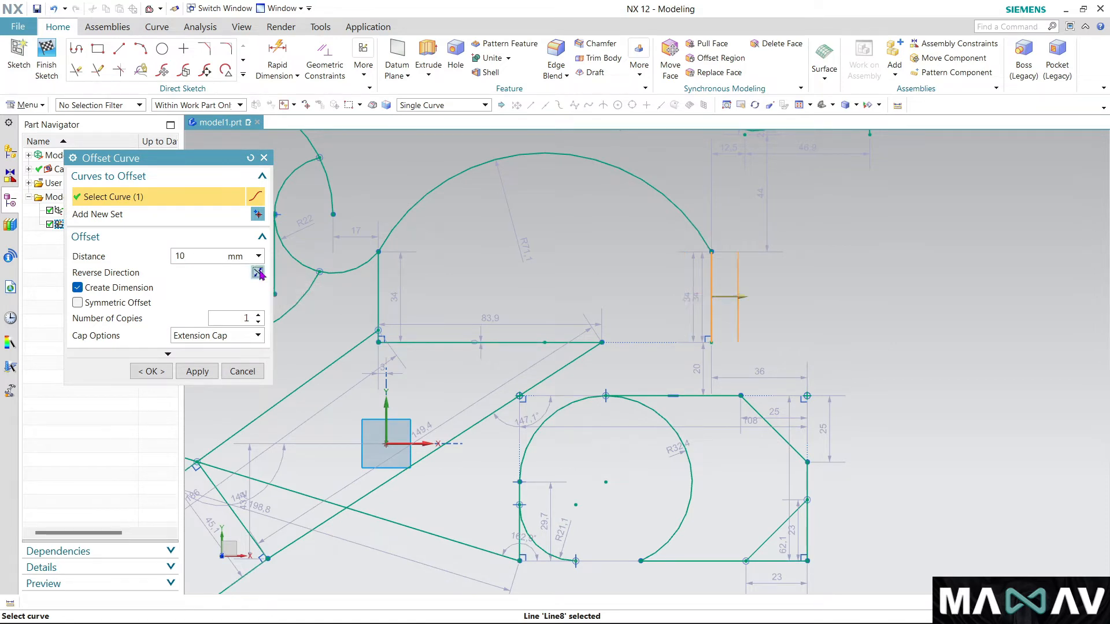
Make the vertical edge's offset symmetric, set its distance to 4 mm, and create the offset lines
{"action": "left_click", "coordinate": [78, 303]}
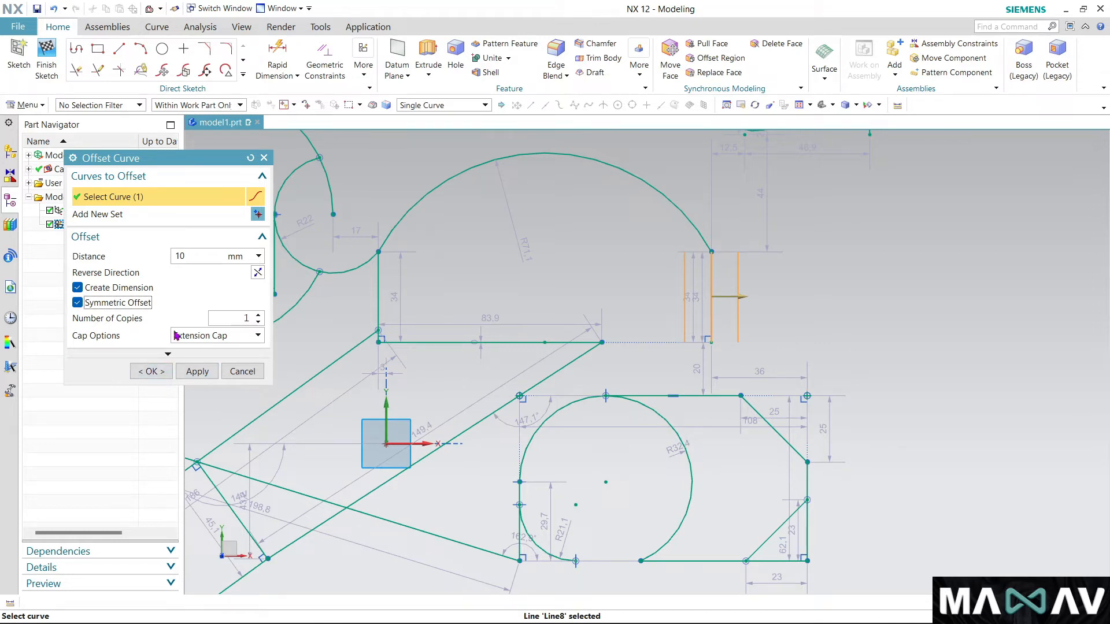
{"action": "double_click", "coordinate": [188, 256]}
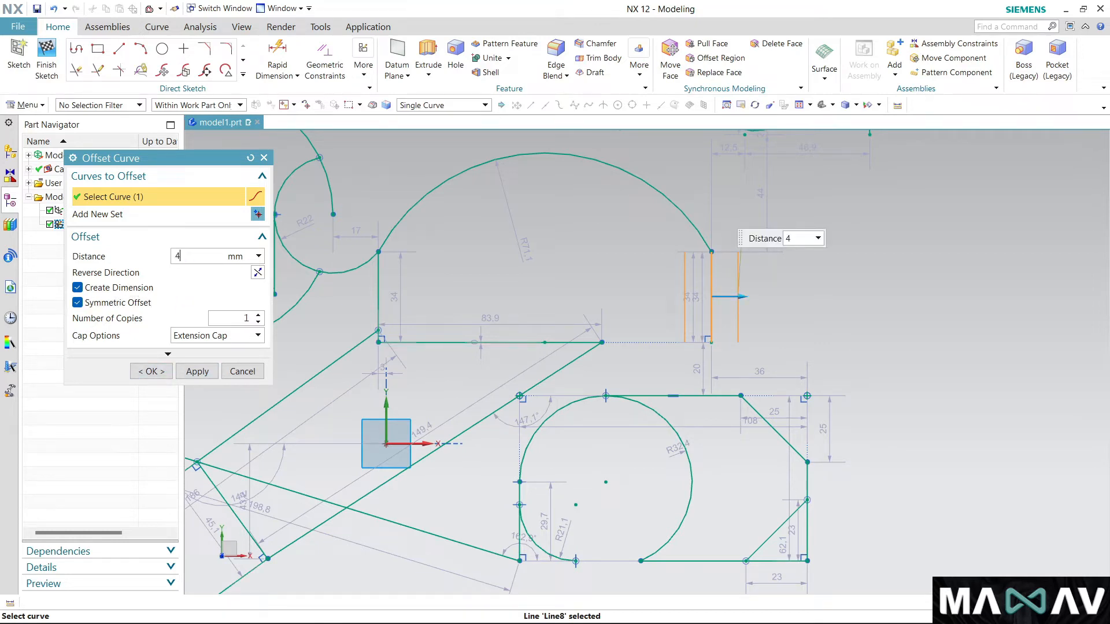
{"action": "key", "text": "Return"}
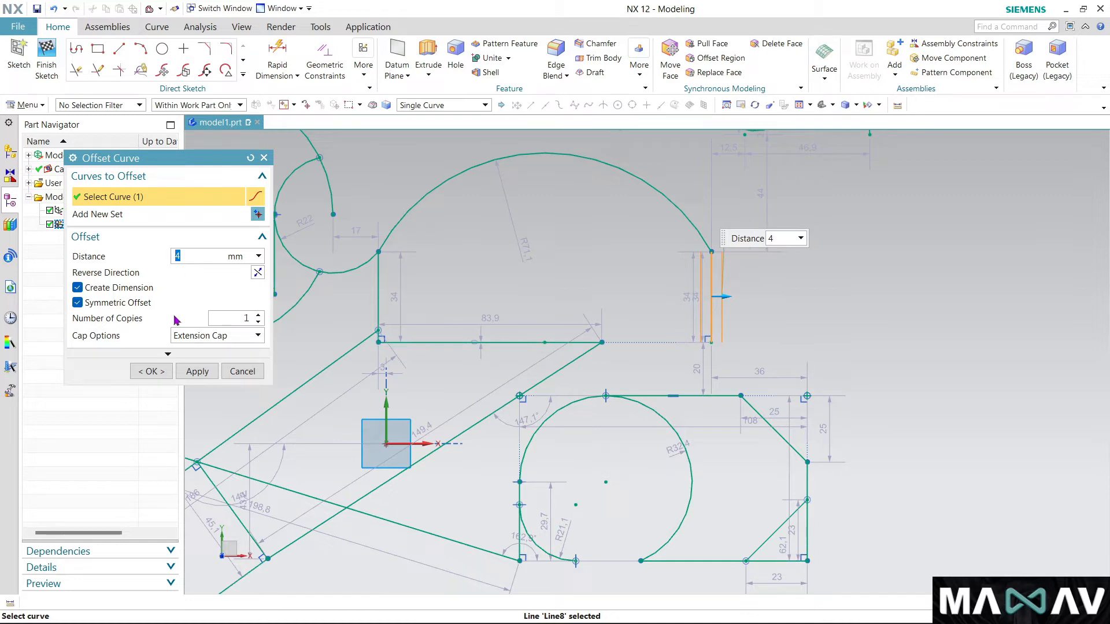
{"action": "left_click", "coordinate": [161, 368]}
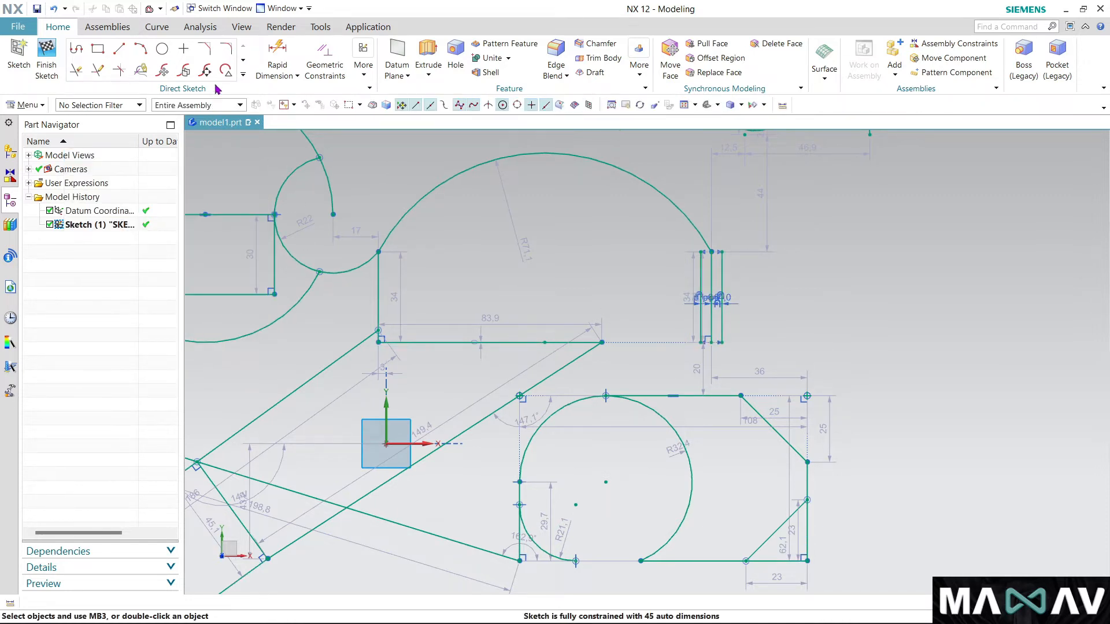
Set up a symmetric curve offset of the upper semicircular arc around the small circle, with 5 copies
{"action": "left_click", "coordinate": [243, 75]}
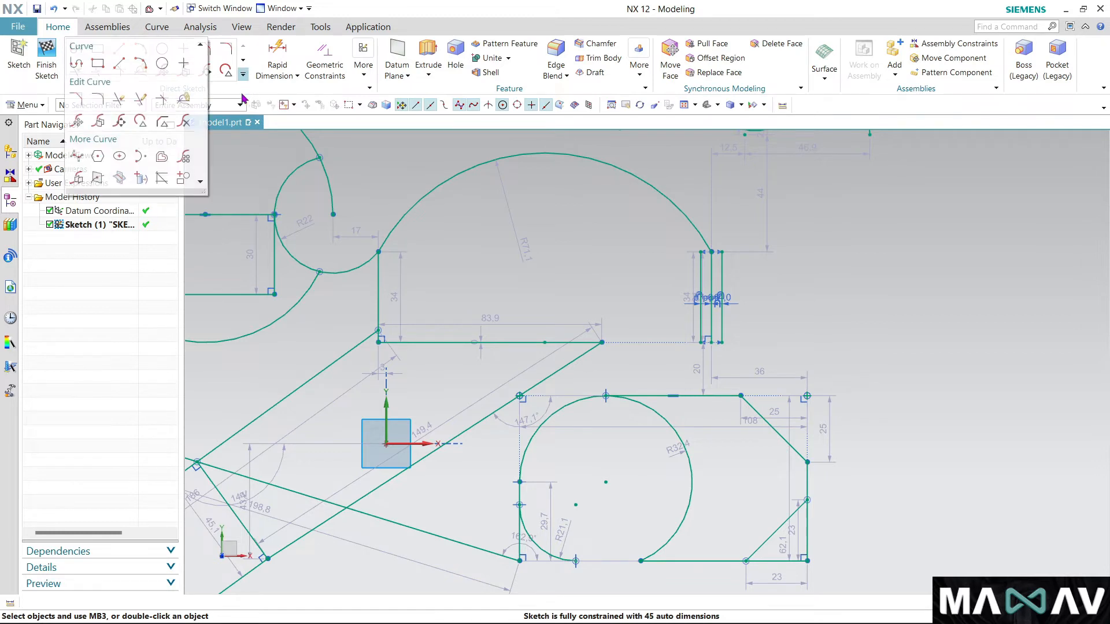
{"action": "left_click", "coordinate": [163, 158]}
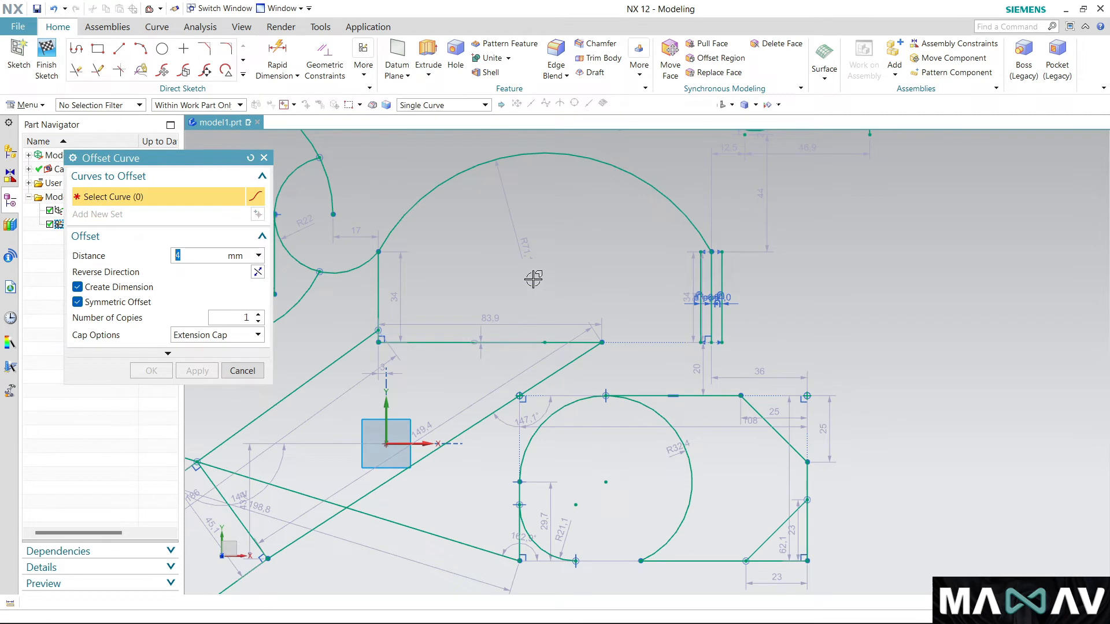
{"action": "scroll", "coordinate": [508, 299], "scroll_direction": "down", "scroll_amount": 3}
{"action": "scroll", "coordinate": [509, 298], "scroll_direction": "down", "scroll_amount": 3}
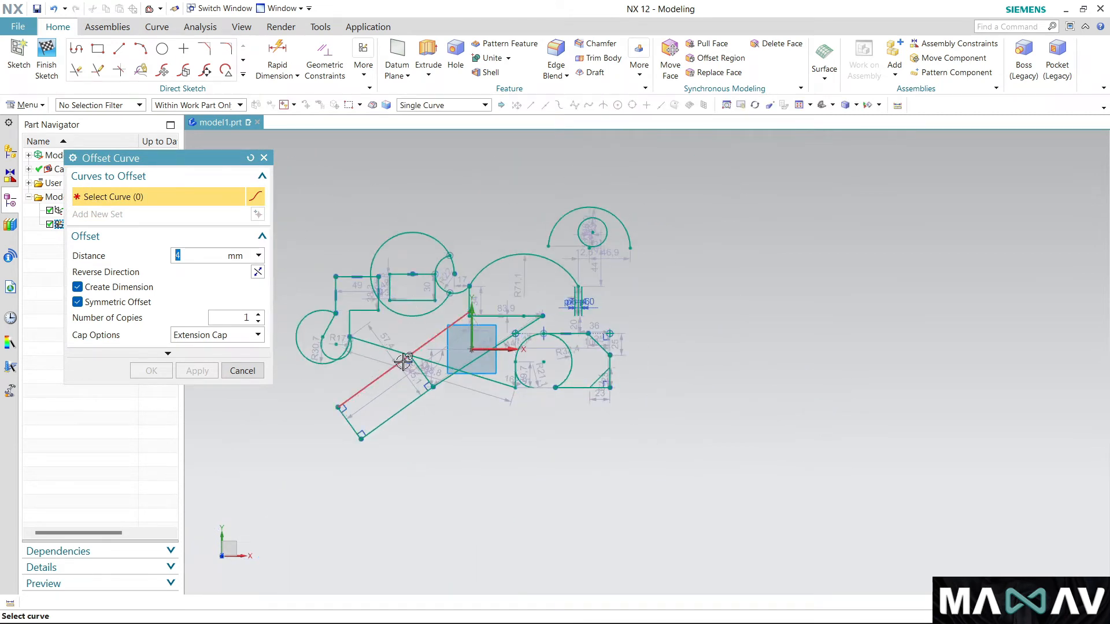
{"action": "scroll", "coordinate": [363, 350], "scroll_direction": "up", "scroll_amount": 6}
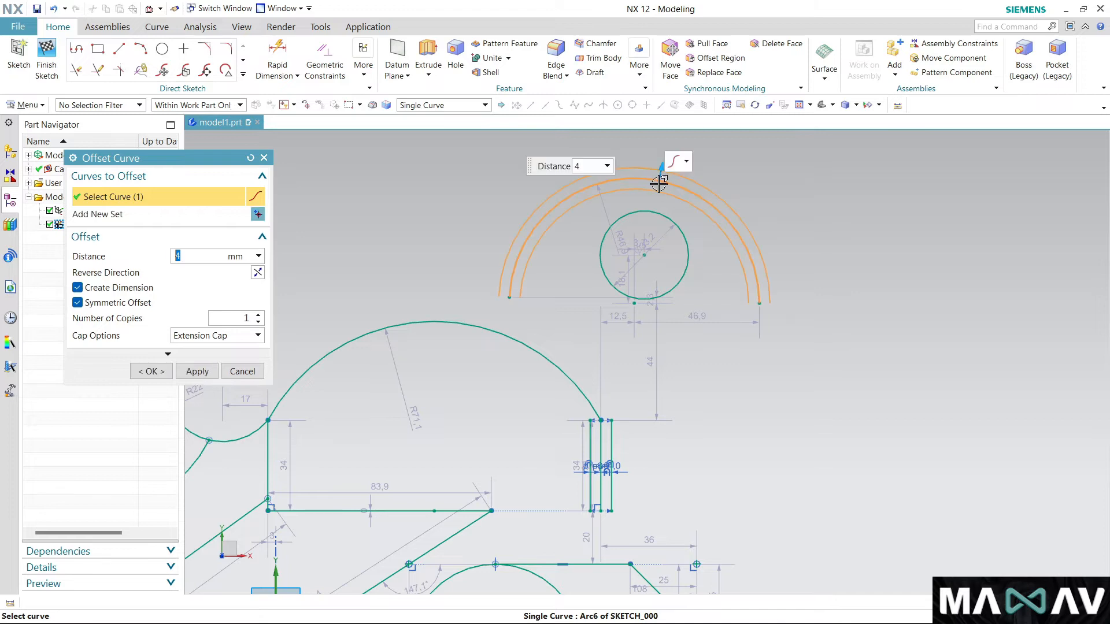
{"action": "left_click", "coordinate": [256, 323]}
{"action": "left_click", "coordinate": [259, 316]}
{"action": "left_click", "coordinate": [259, 316]}
{"action": "left_click", "coordinate": [259, 316]}
{"action": "left_click", "coordinate": [258, 315]}
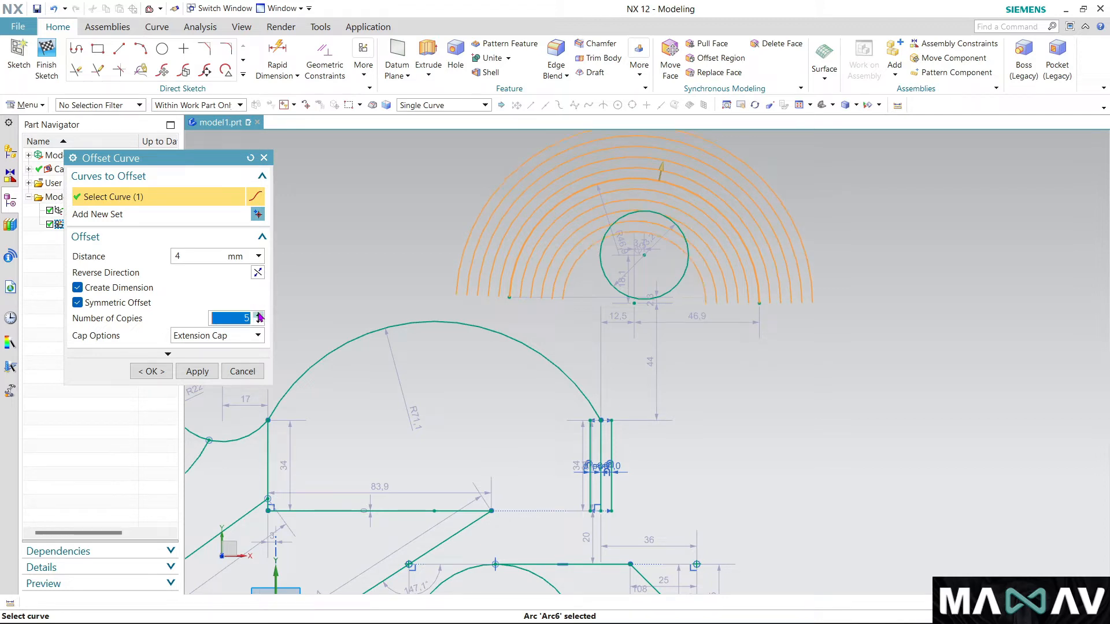
Make the semicircular arc's offset one-sided and outward, set its distance to 5 mm, and create the copies
{"action": "left_click", "coordinate": [77, 304]}
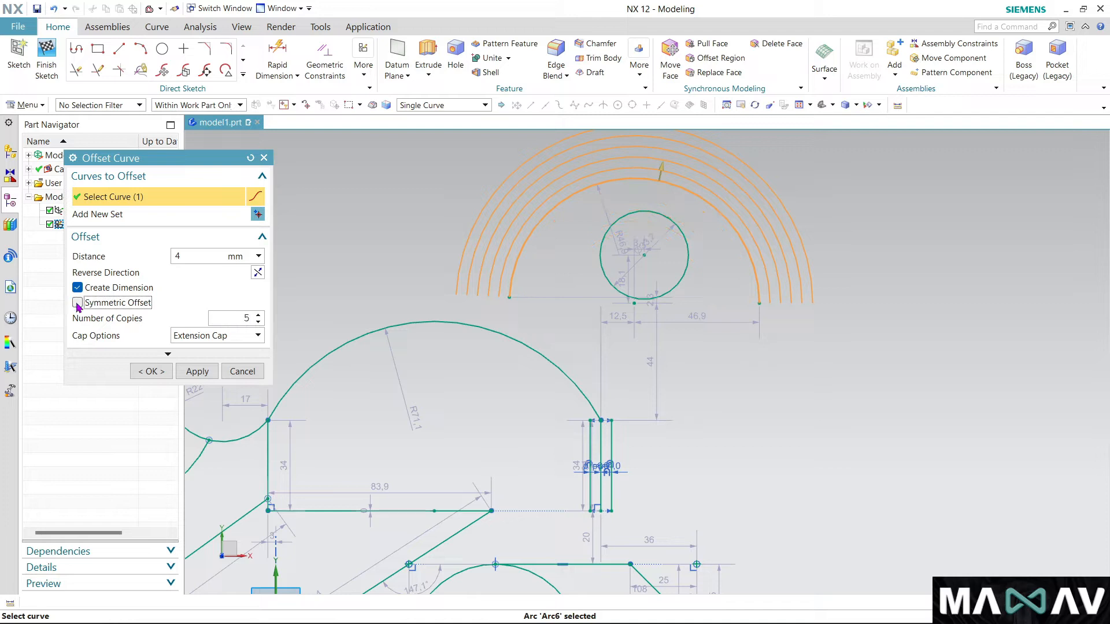
{"action": "left_click", "coordinate": [257, 273]}
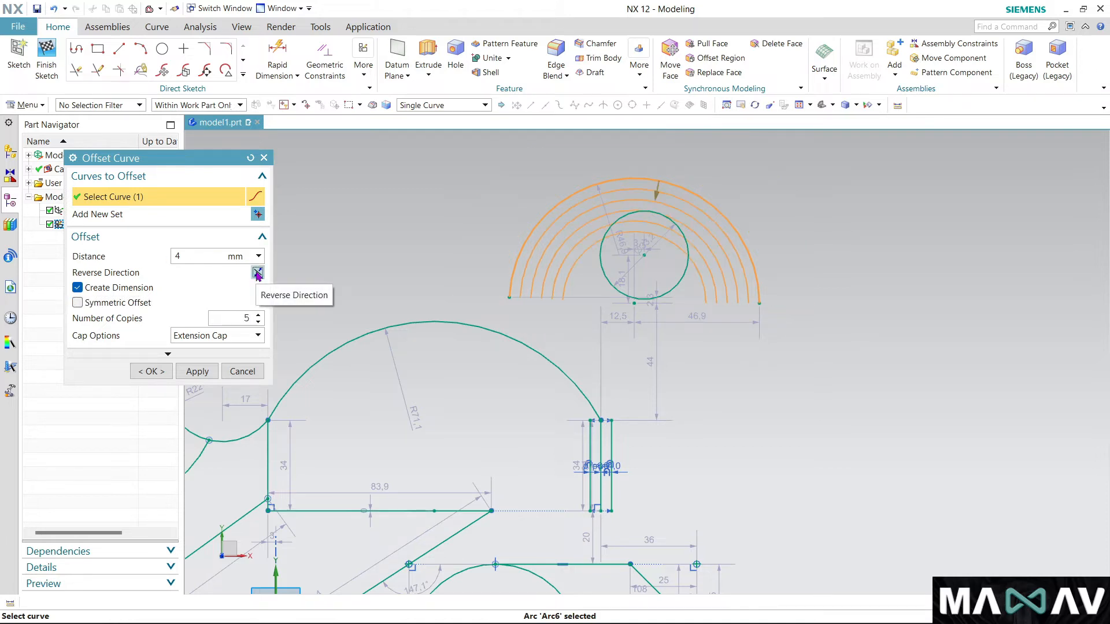
{"action": "left_click", "coordinate": [257, 273]}
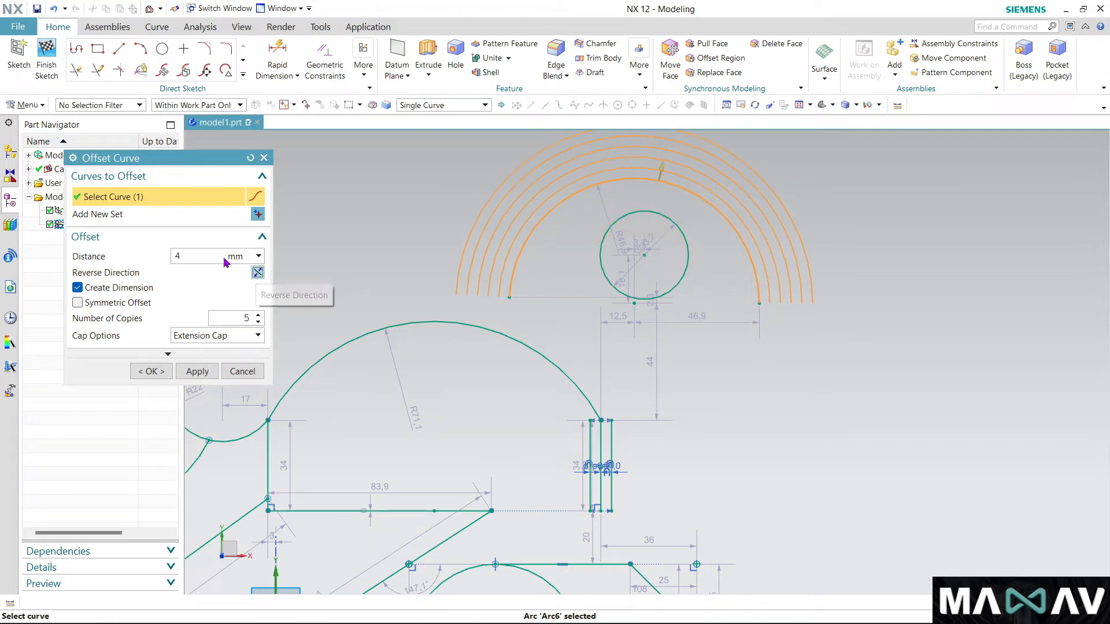
{"action": "left_click", "coordinate": [200, 255]}
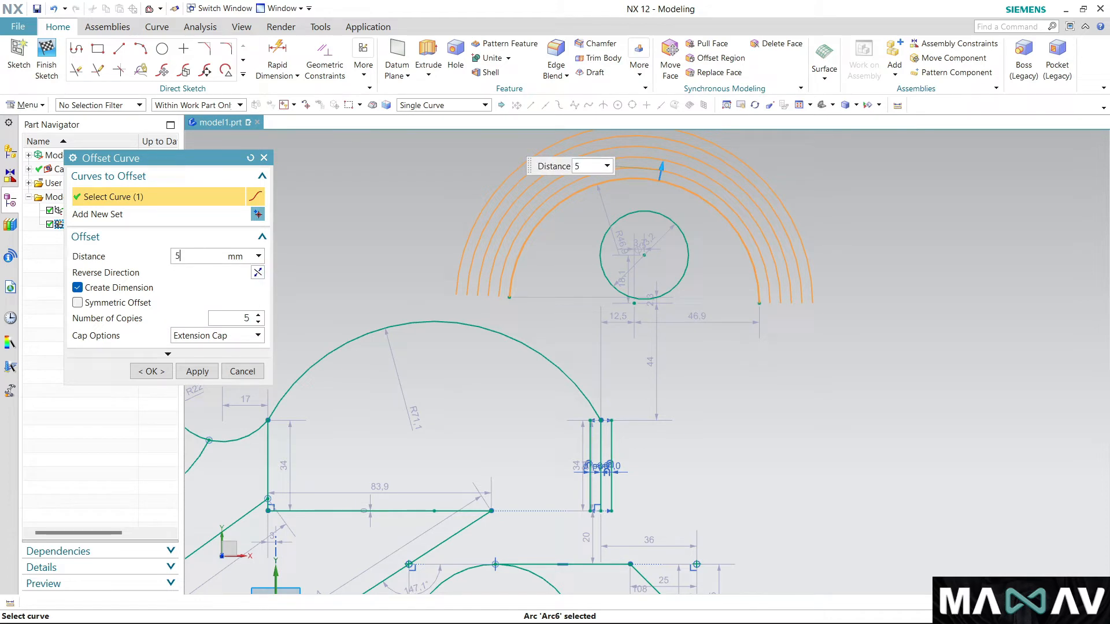
{"action": "type", "text": "5"}
{"action": "key", "text": "Return"}
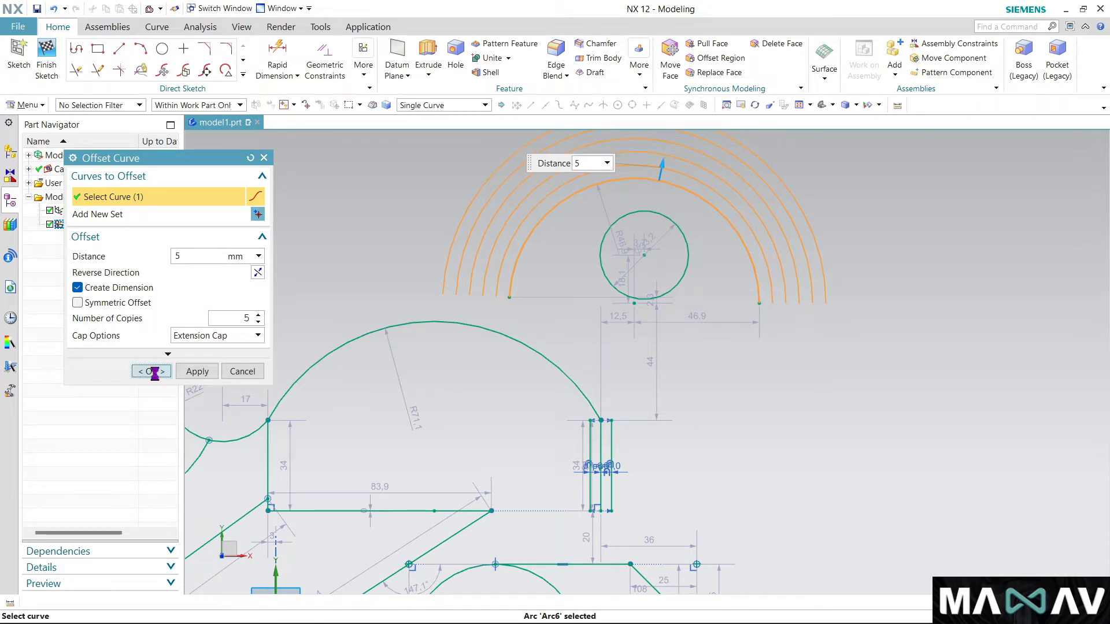
{"action": "left_click", "coordinate": [151, 372]}
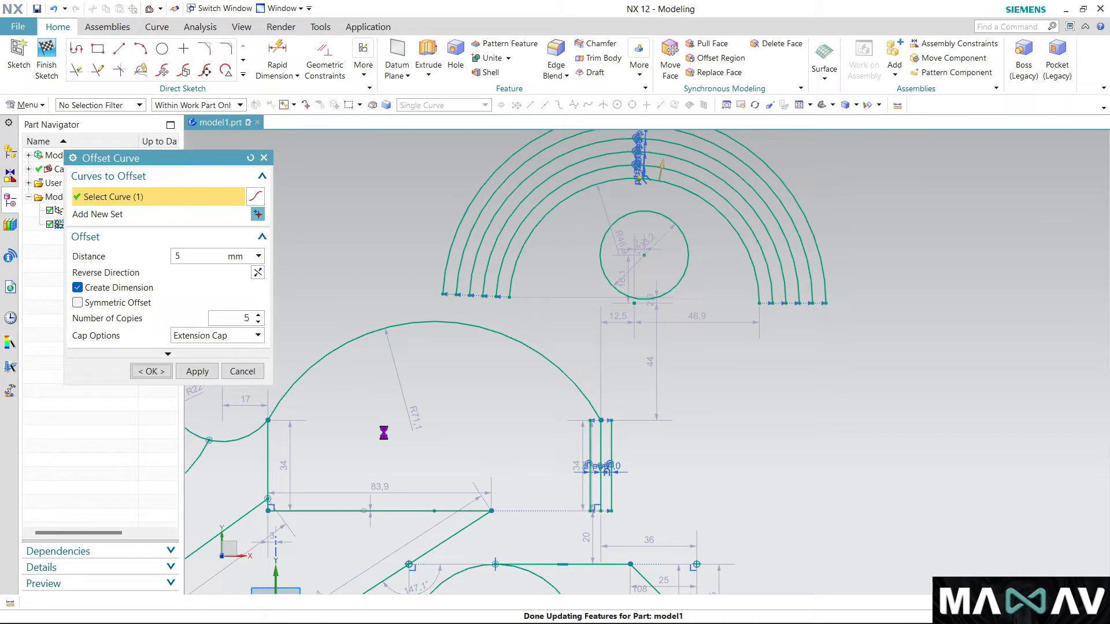
Mirror the large open circular arc around the small rectangle, using the arched shape's left vertical edge as the centerline
{"action": "scroll", "coordinate": [523, 304], "scroll_direction": "down", "scroll_amount": 3}
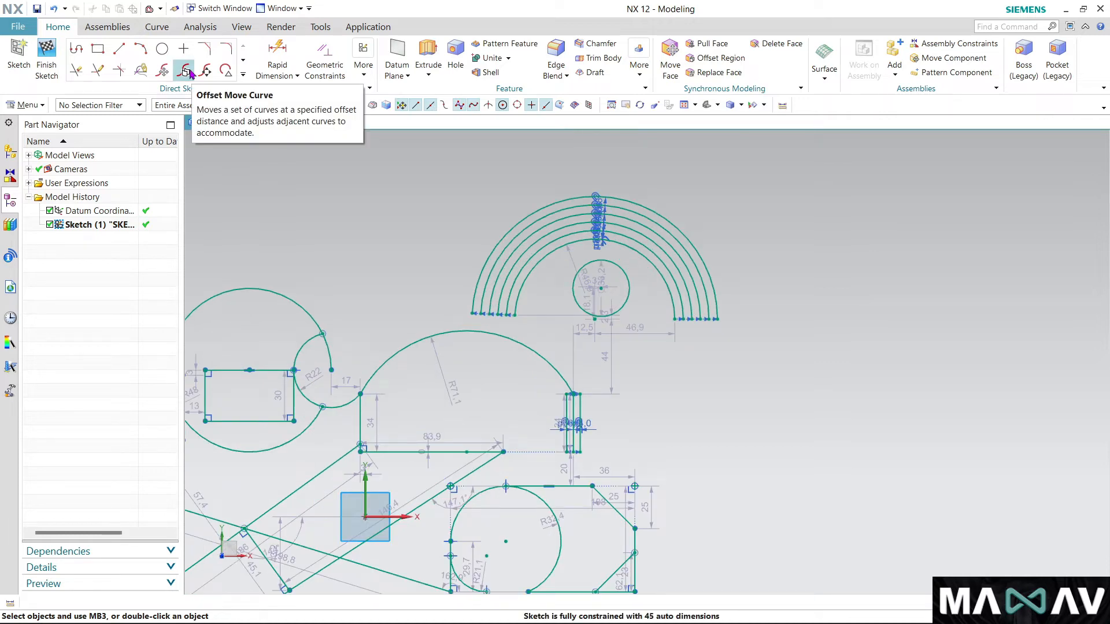
{"action": "left_click", "coordinate": [244, 74]}
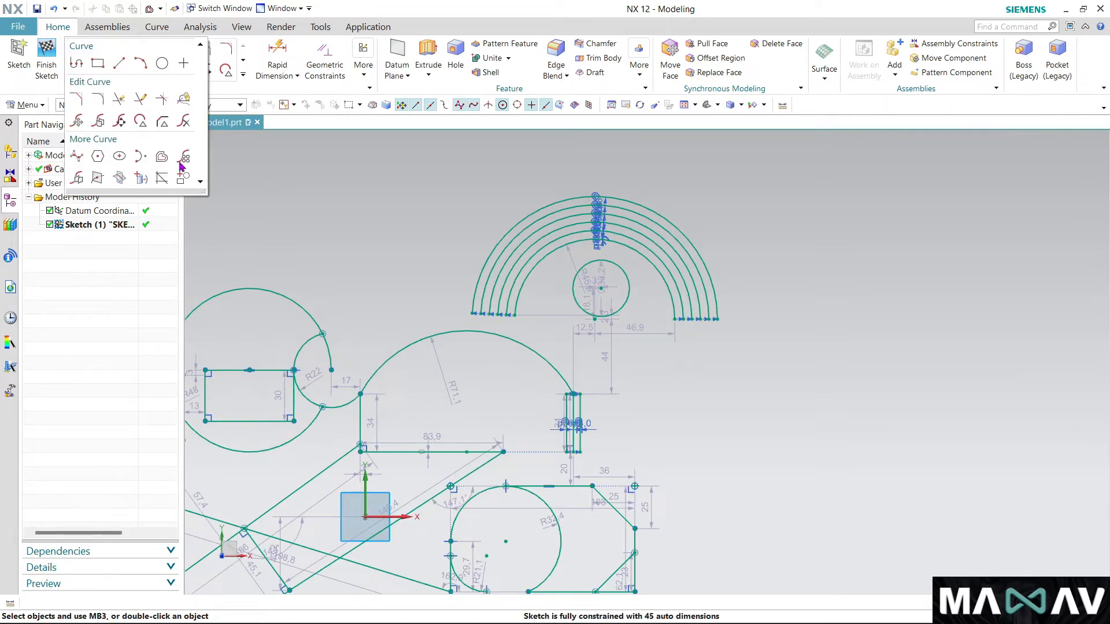
{"action": "left_click", "coordinate": [78, 179]}
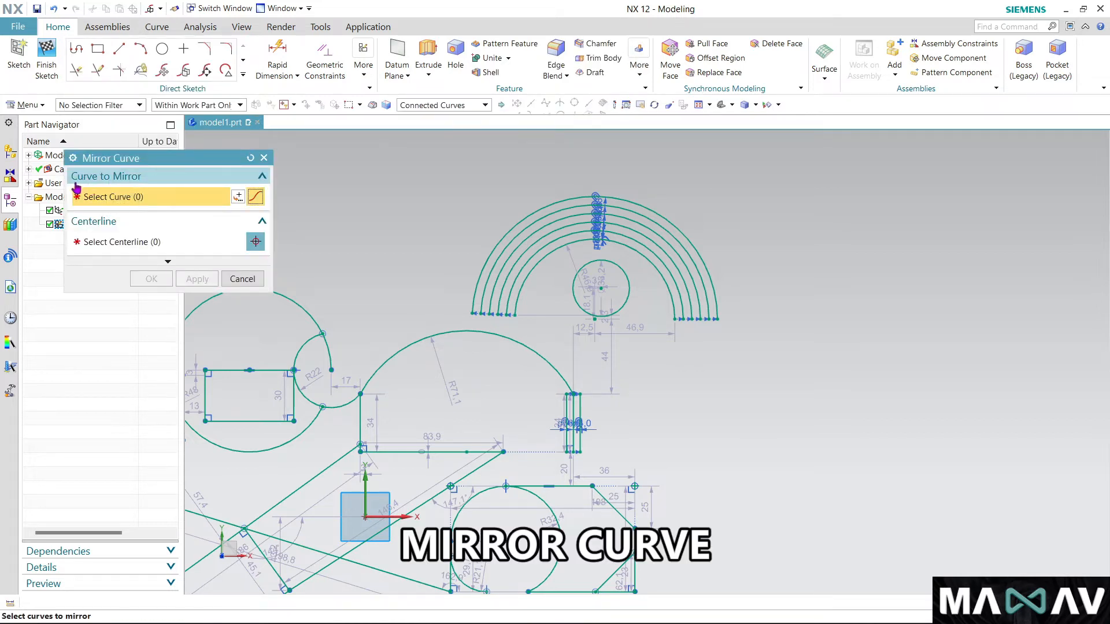
{"action": "scroll", "coordinate": [783, 266], "scroll_direction": "up", "scroll_amount": 2}
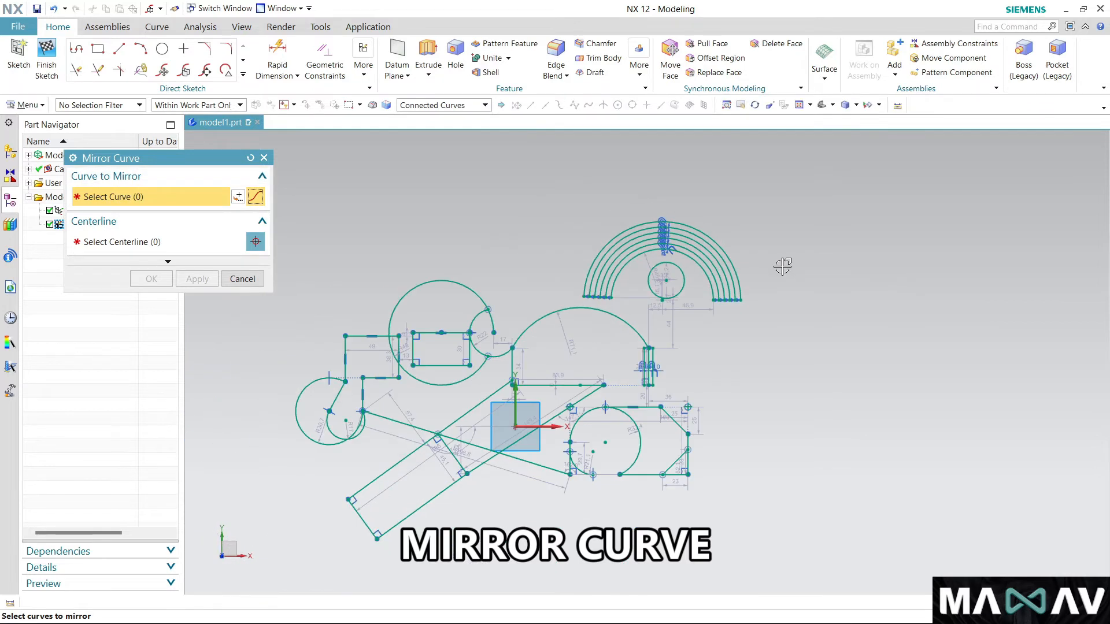
{"action": "scroll", "coordinate": [608, 423], "scroll_direction": "down", "scroll_amount": 1}
{"action": "scroll", "coordinate": [536, 417], "scroll_direction": "down", "scroll_amount": 1}
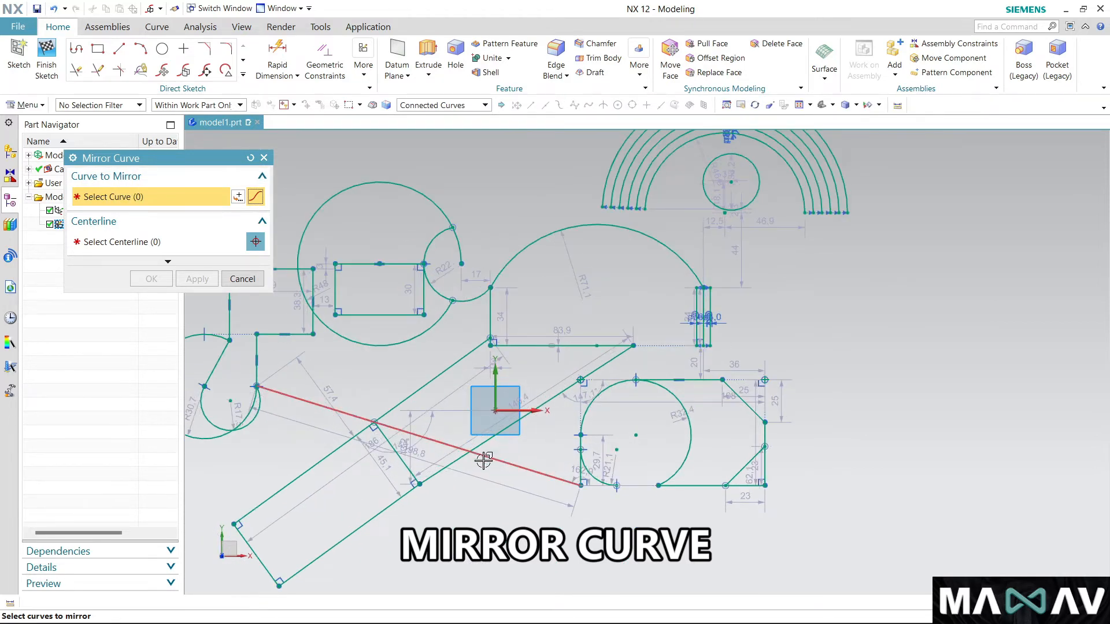
{"action": "scroll", "coordinate": [484, 461], "scroll_direction": "down", "scroll_amount": 3}
{"action": "scroll", "coordinate": [501, 358], "scroll_direction": "up", "scroll_amount": 2}
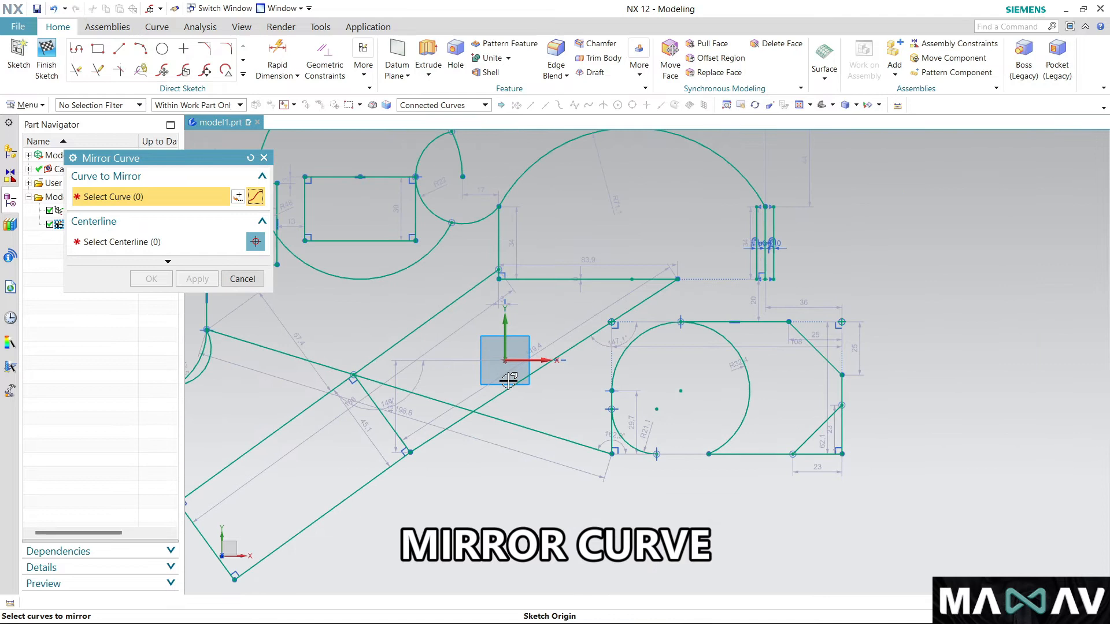
{"action": "scroll", "coordinate": [509, 381], "scroll_direction": "up", "scroll_amount": 1}
{"action": "left_click", "coordinate": [322, 177]}
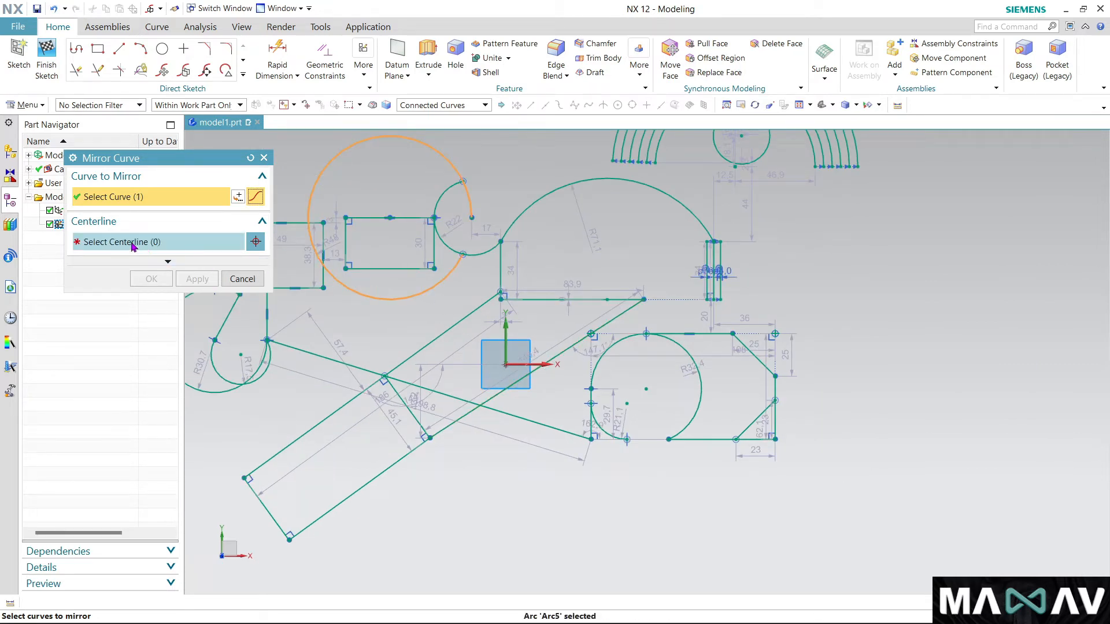
{"action": "left_click", "coordinate": [137, 243]}
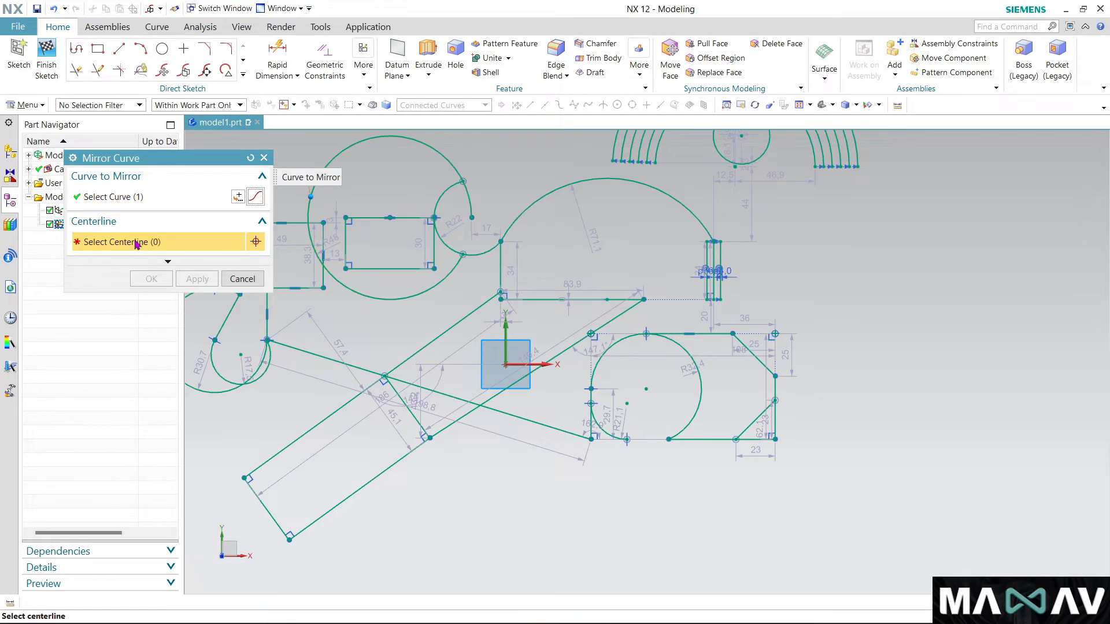
{"action": "left_click", "coordinate": [506, 268]}
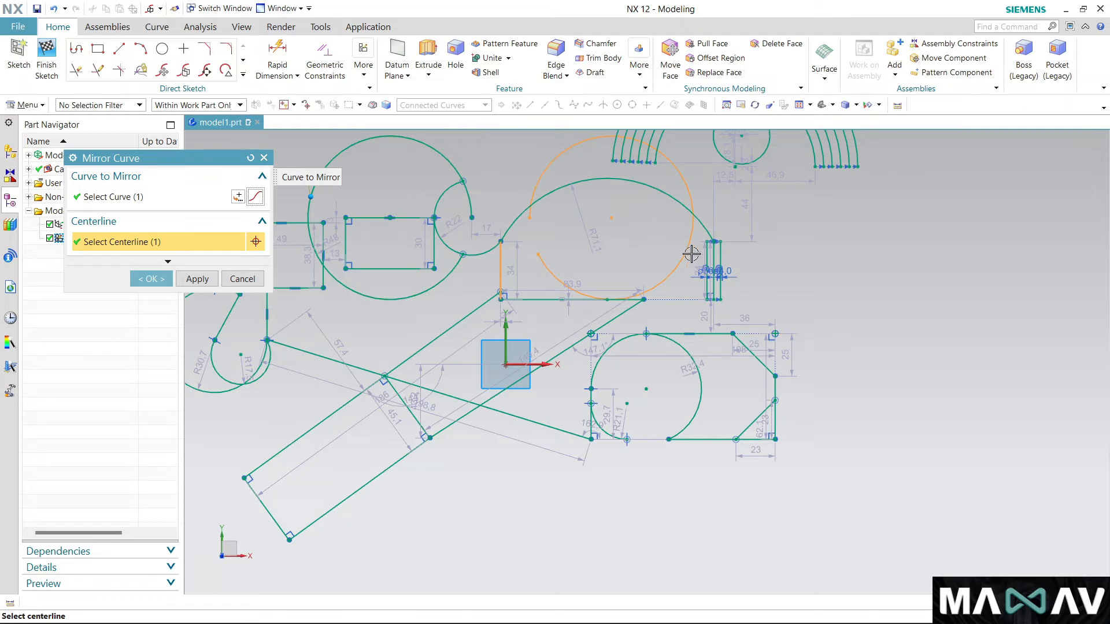
{"action": "left_click", "coordinate": [160, 283]}
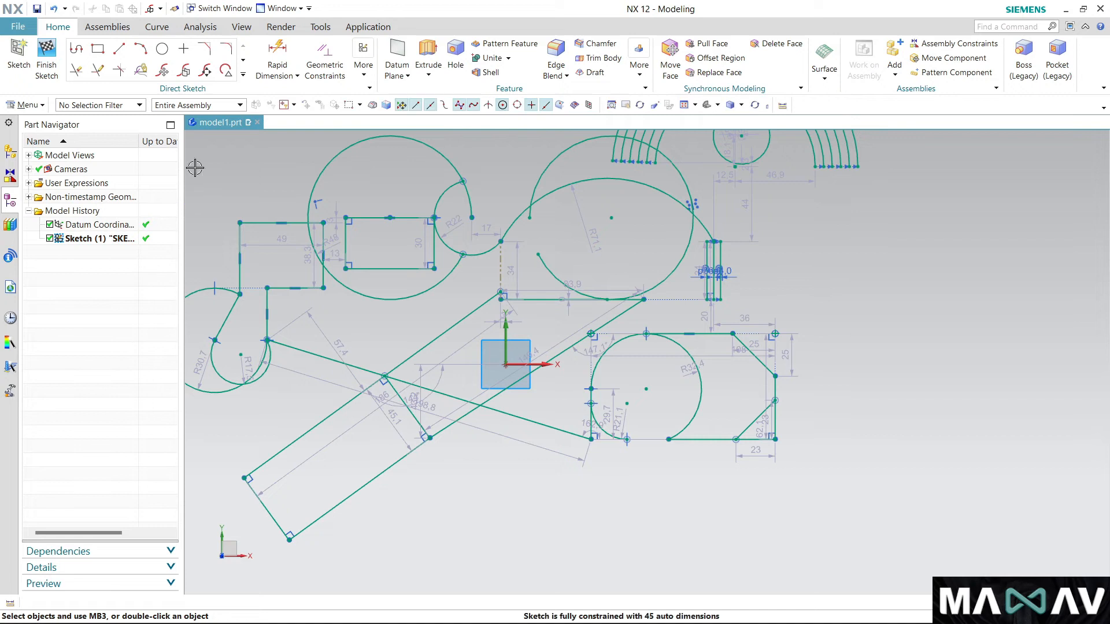
Mirror the small rectangle inside the large arc about the slanted rectangle's upper long edge
{"action": "left_click", "coordinate": [245, 75]}
{"action": "left_click", "coordinate": [79, 180]}
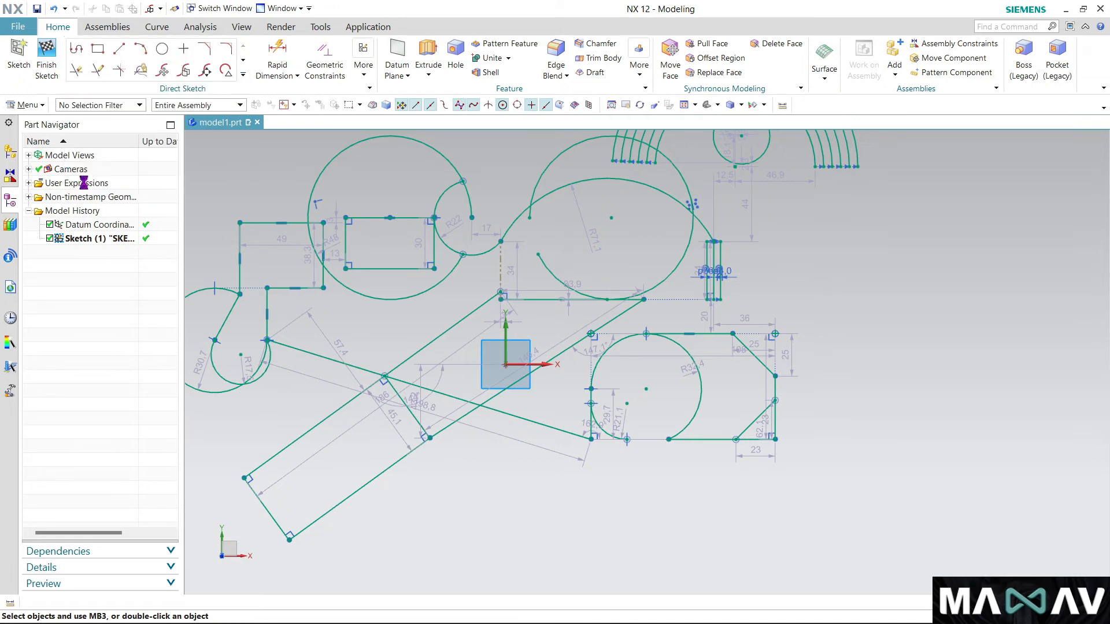
{"action": "left_click", "coordinate": [391, 269]}
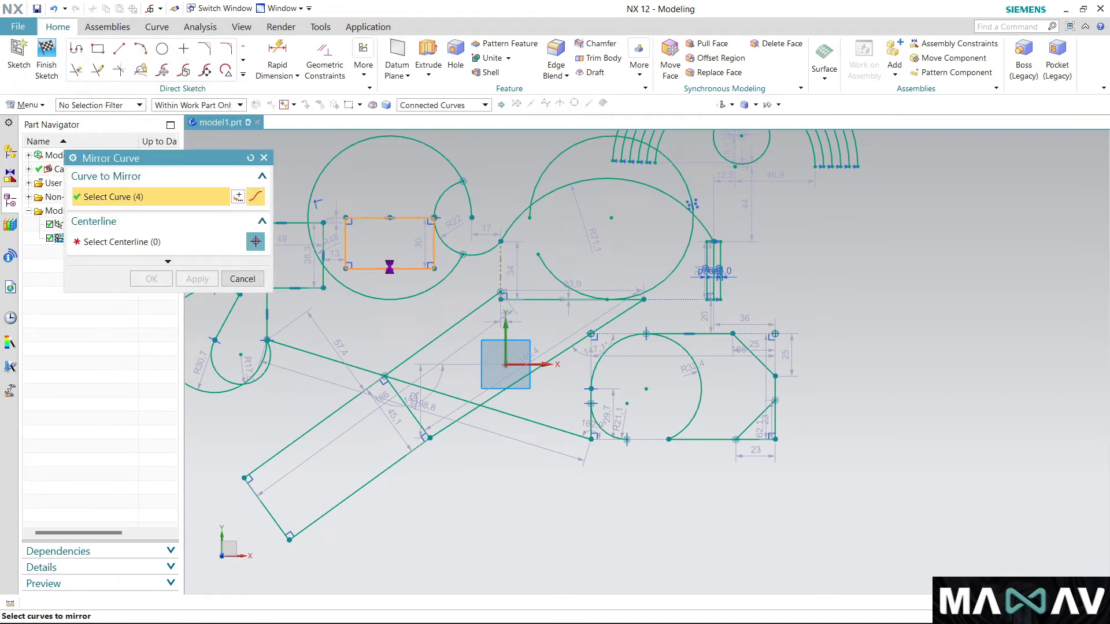
{"action": "left_click", "coordinate": [167, 243]}
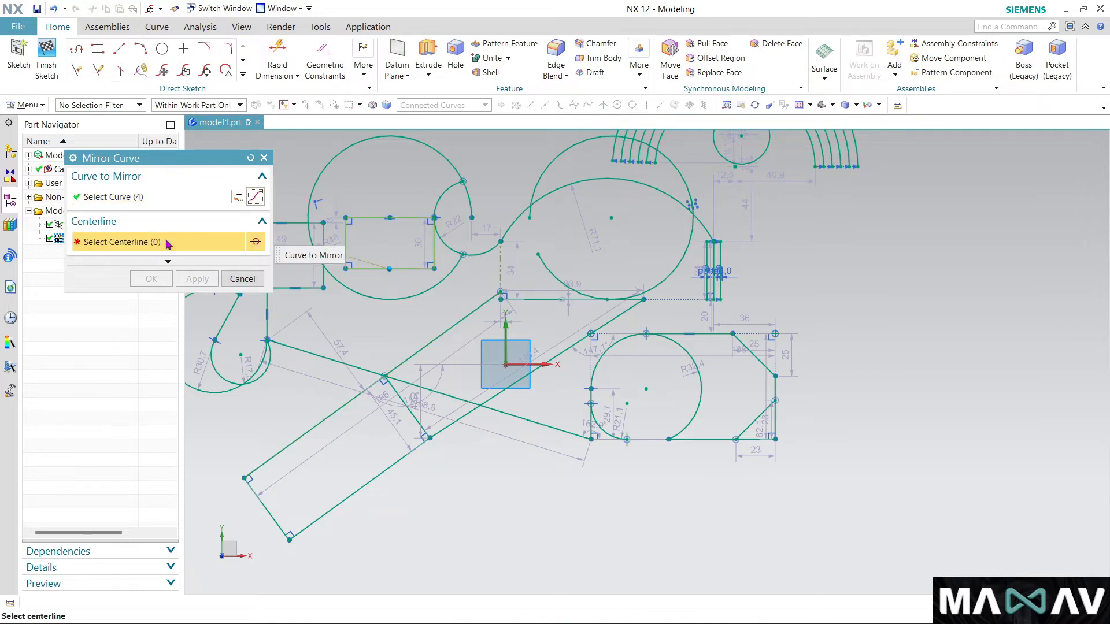
{"action": "left_click", "coordinate": [445, 331]}
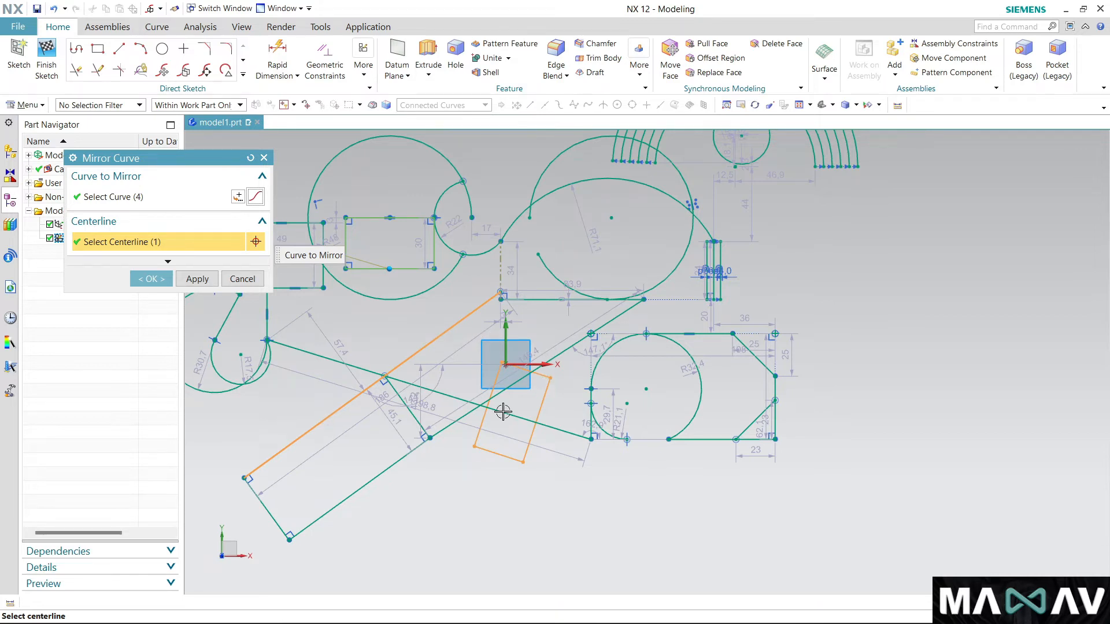
{"action": "left_click", "coordinate": [151, 280]}
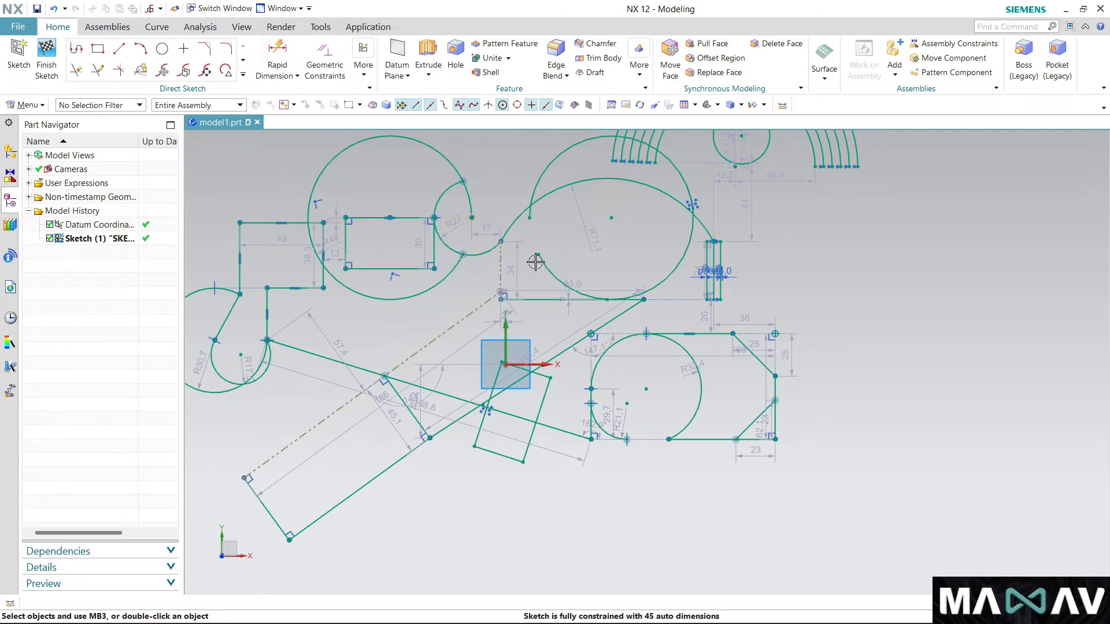
{"action": "key", "text": "XF86AudioLowerVolume"}
{"action": "key", "text": "c"}
{"action": "key", "text": "XF86AudioLowerVolume"}
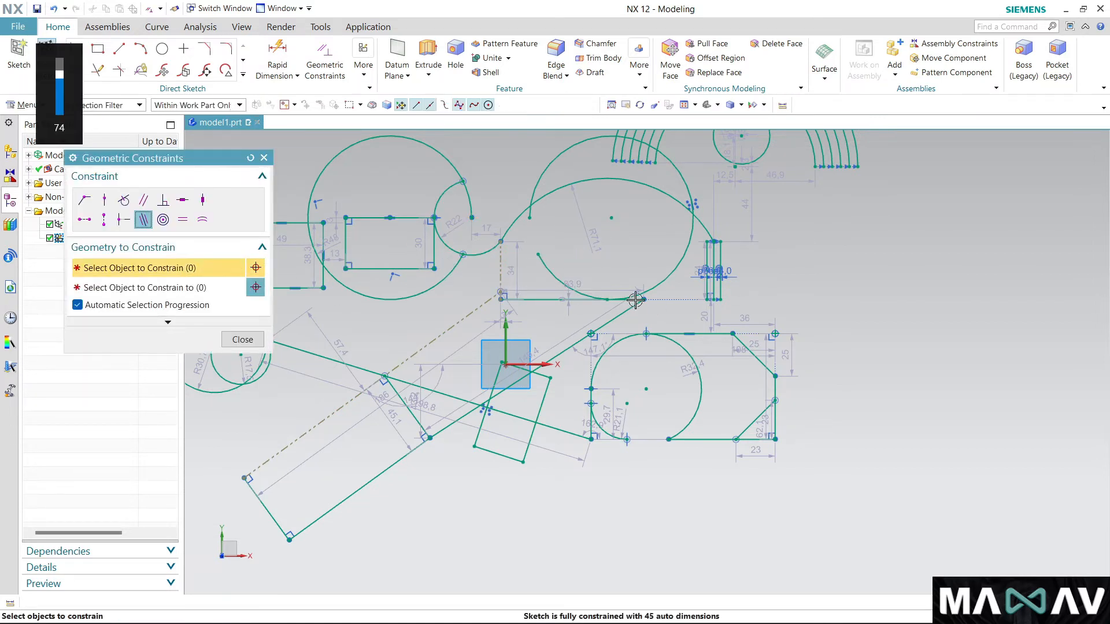
{"action": "key", "text": "XF86AudioMute"}
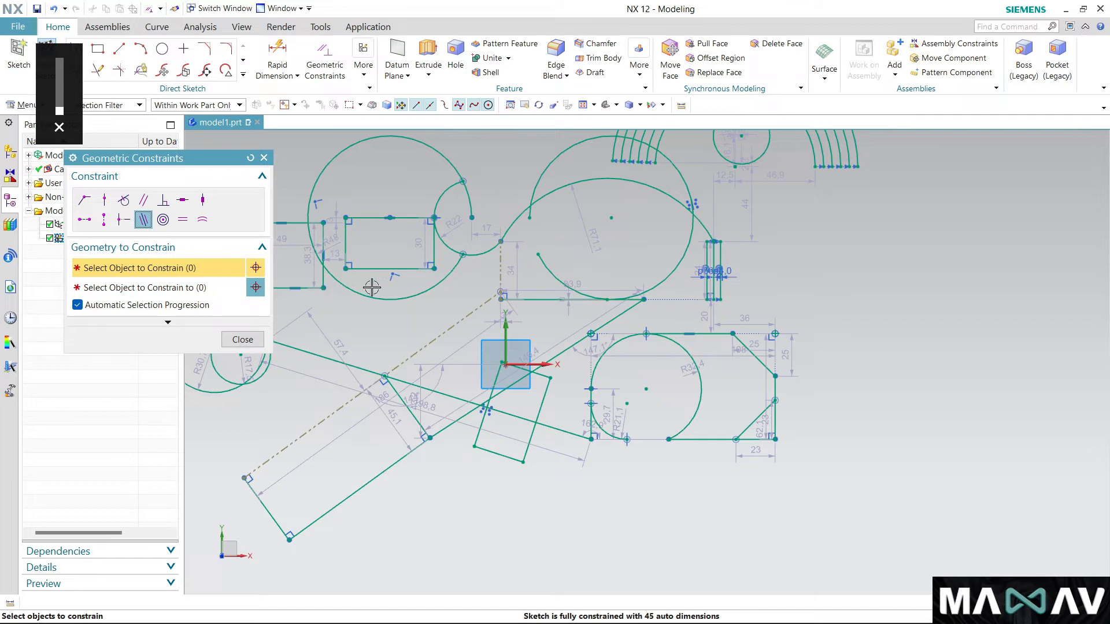
{"action": "left_click", "coordinate": [264, 158]}
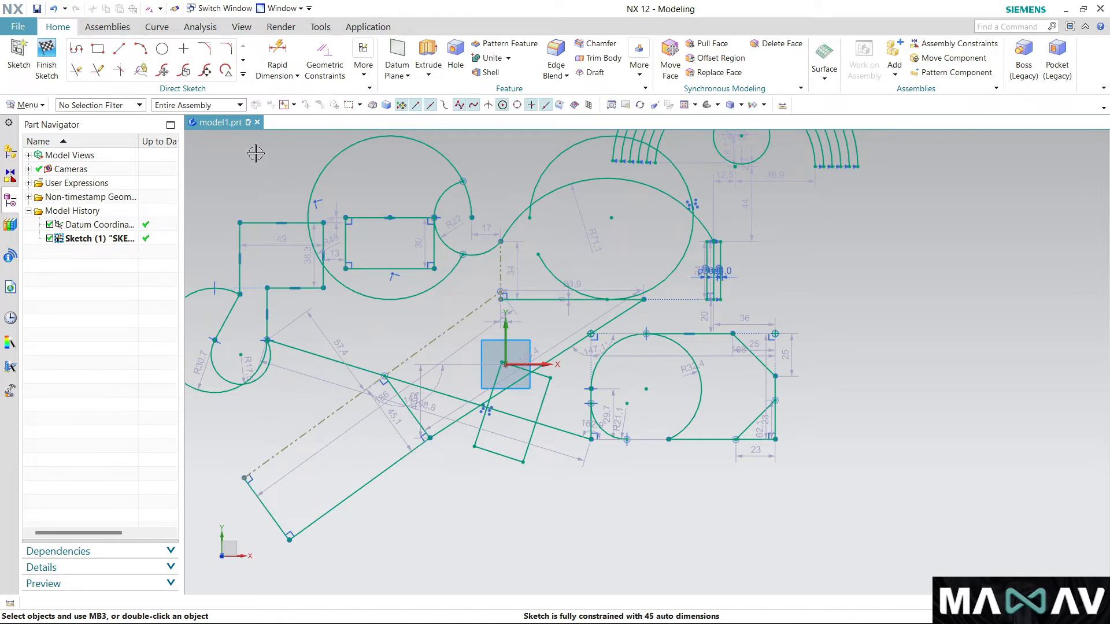
Draw a 10-sided polygon right of the arched shape, with an inscribed radius of about 46 mm and a rotation of about 209°
{"action": "left_click", "coordinate": [243, 75]}
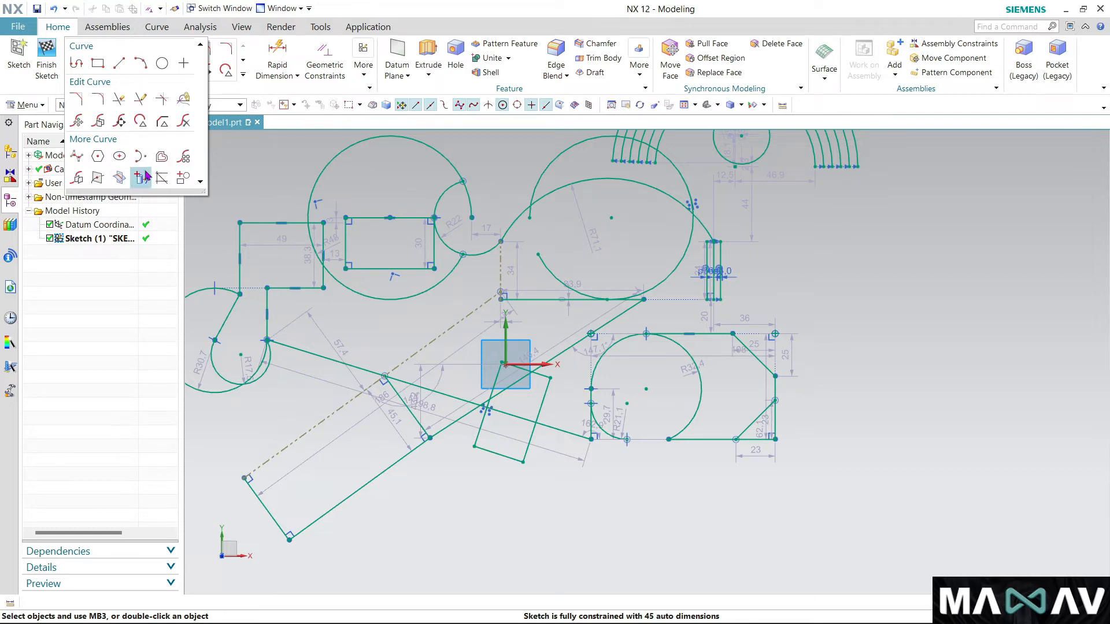
{"action": "left_click", "coordinate": [98, 156]}
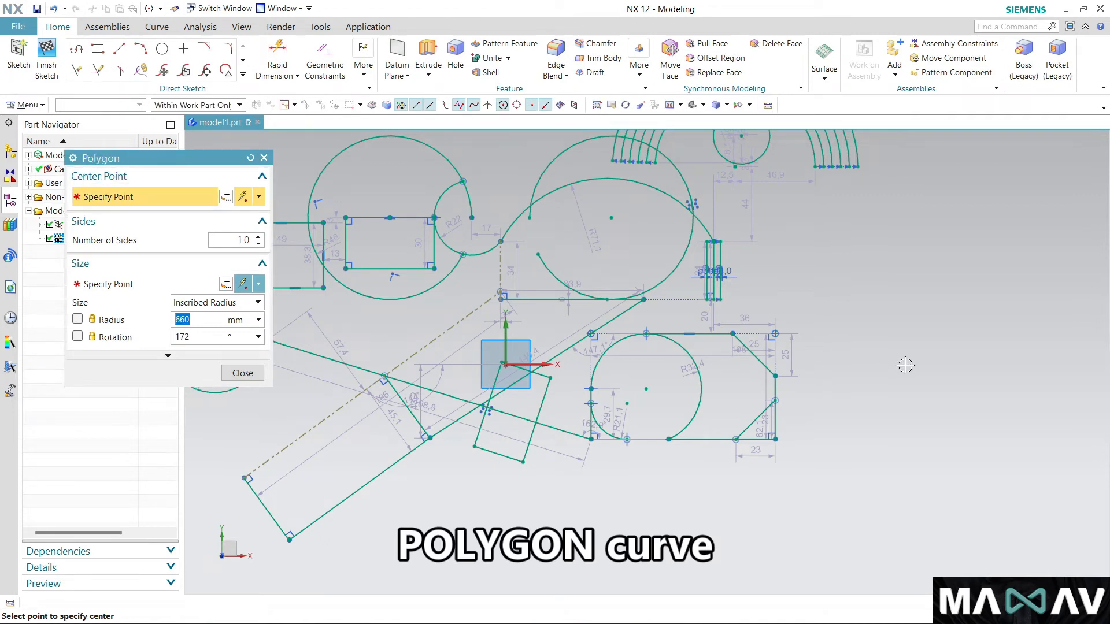
{"action": "left_click", "coordinate": [902, 285]}
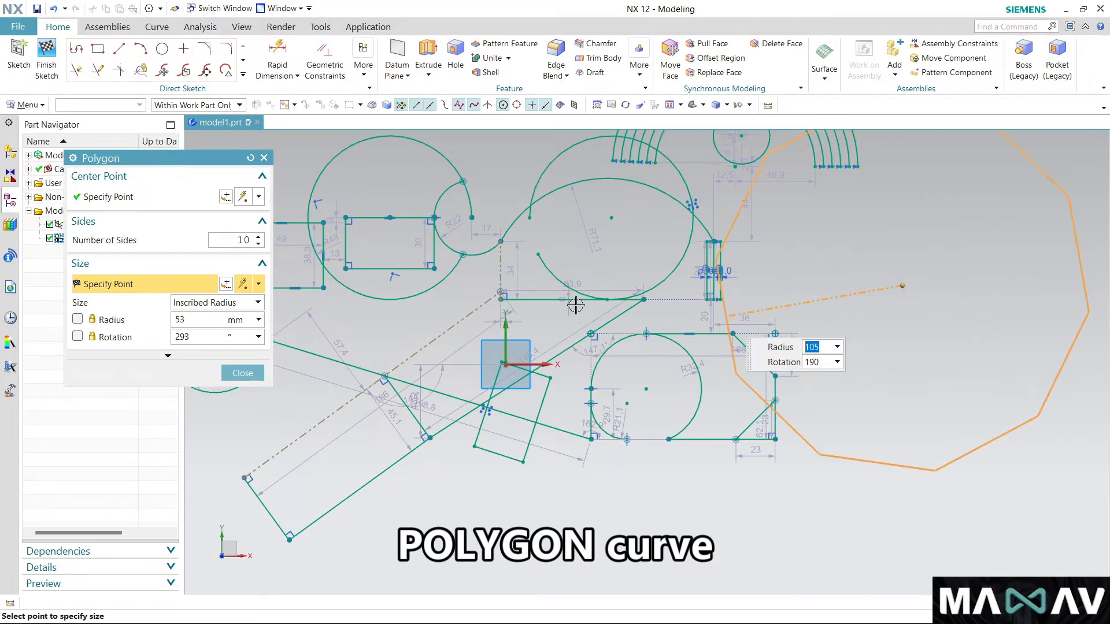
{"action": "left_click", "coordinate": [834, 324]}
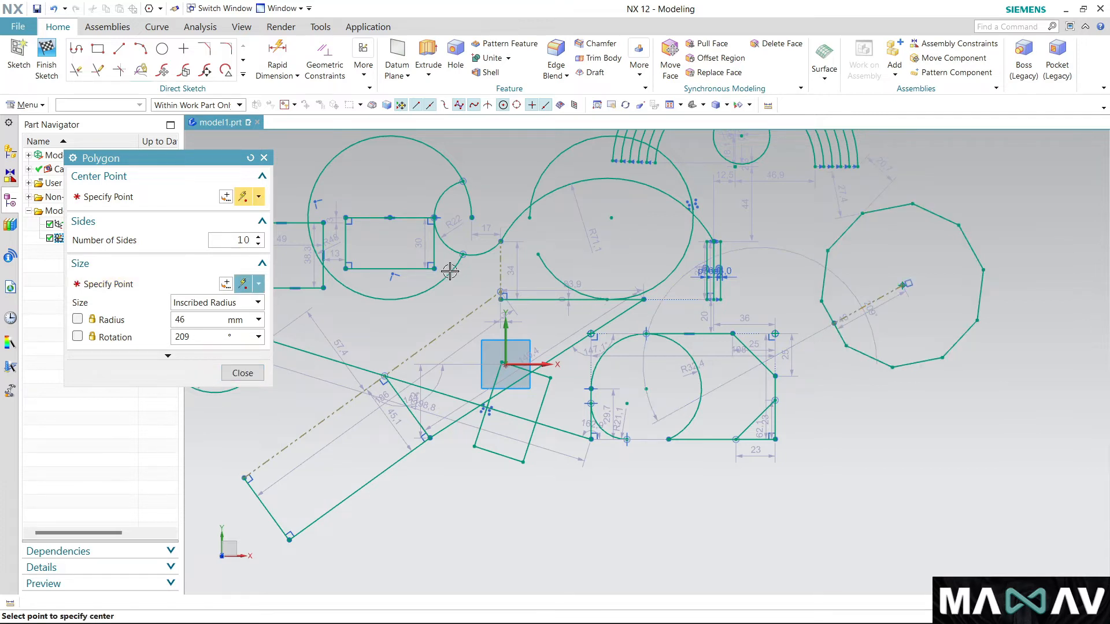
Draw a five-sided polygon below the 10-sided one, with an inscribed radius of about 29 mm and a rotation of about 300°
{"action": "double_click", "coordinate": [234, 238]}
{"action": "type", "text": "5"}
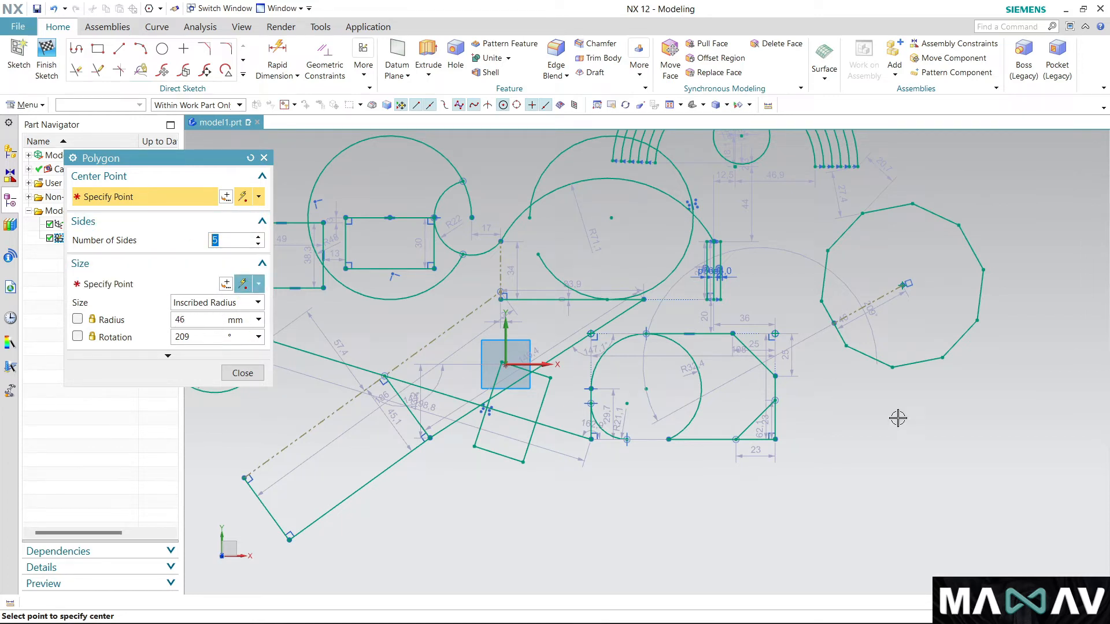
{"action": "left_click", "coordinate": [904, 440]}
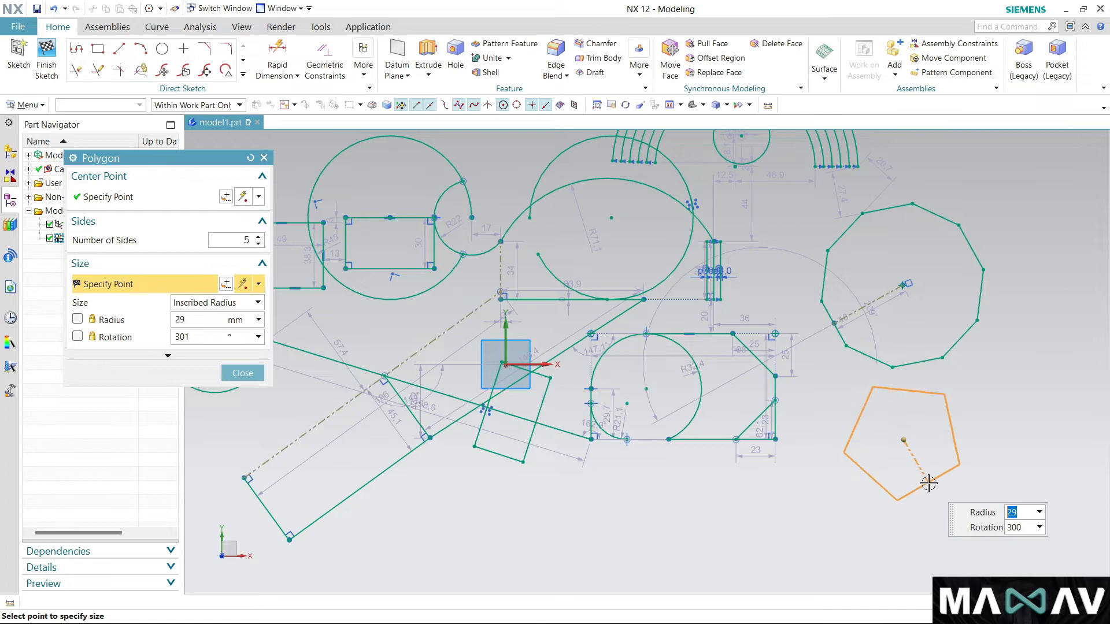
{"action": "left_click", "coordinate": [929, 483]}
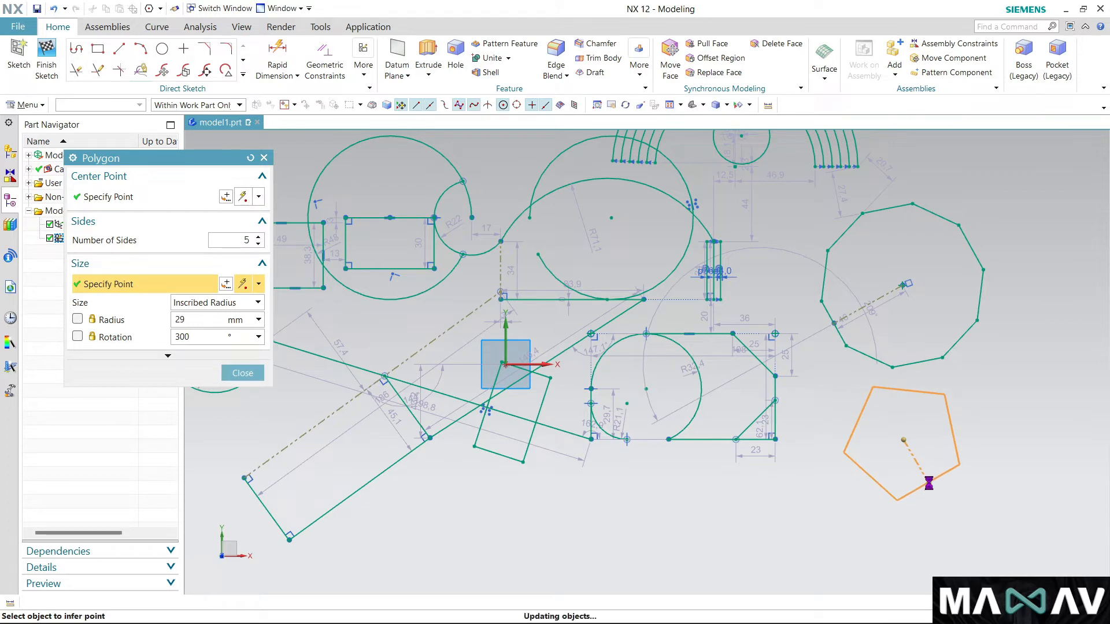
Draw a six-sided polygon below the arched shape, with an inscribed radius of about 21 mm and a rotation of about 325°
{"action": "left_click", "coordinate": [260, 239]}
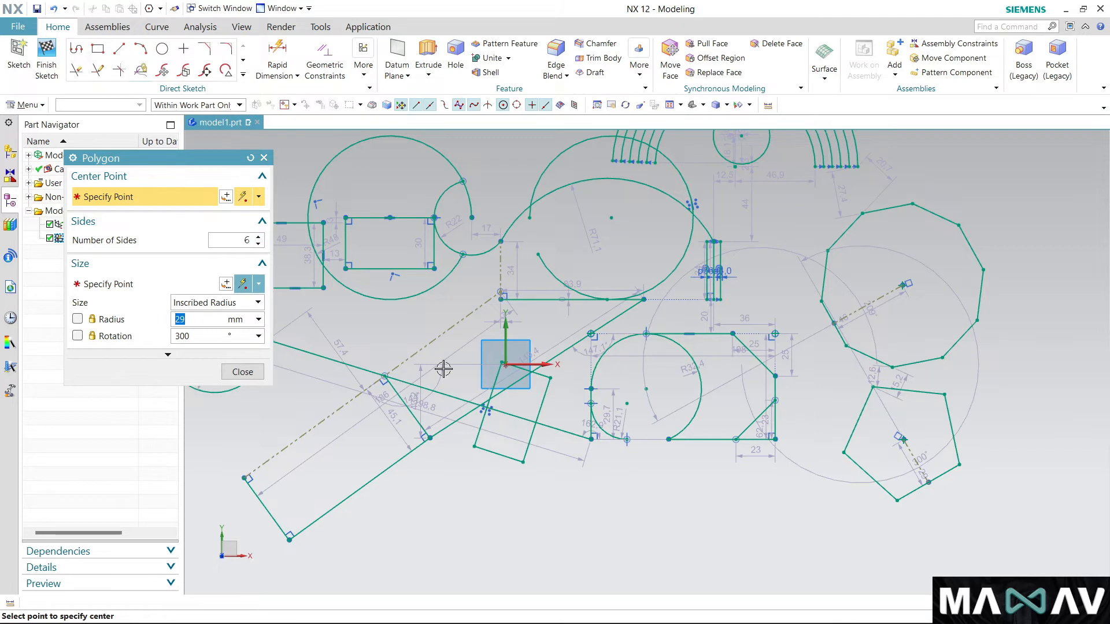
{"action": "left_click", "coordinate": [644, 520]}
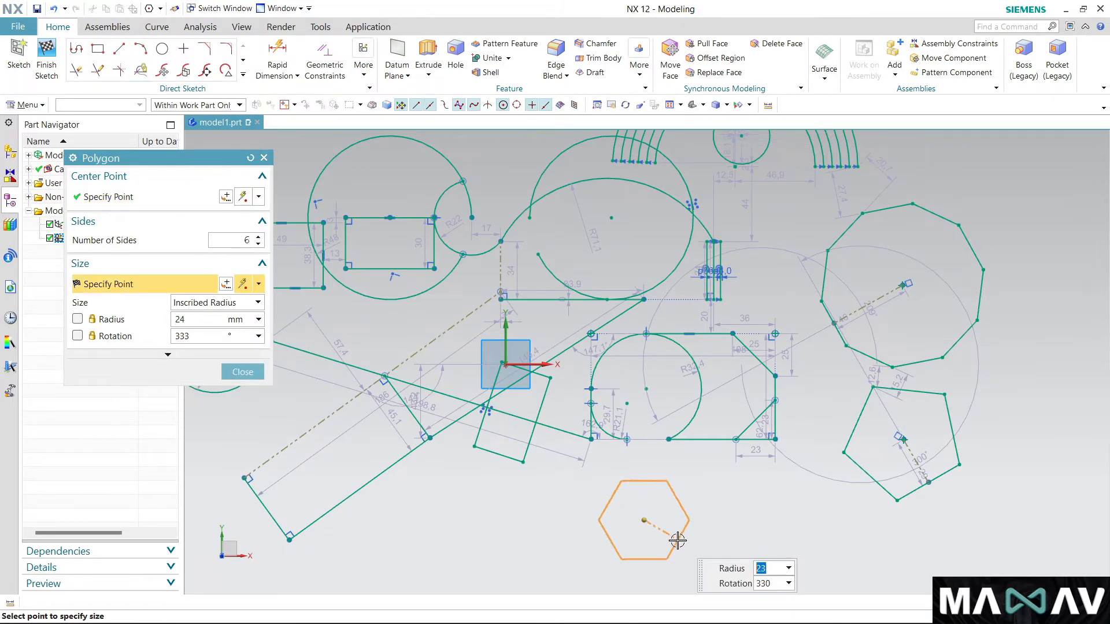
{"action": "left_click", "coordinate": [674, 541]}
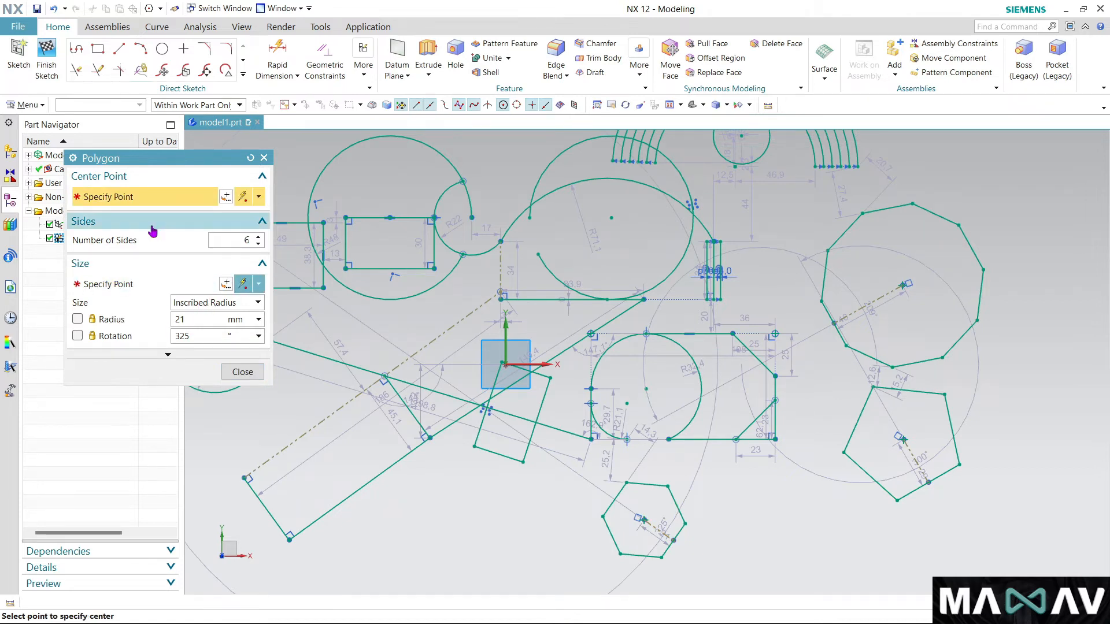
{"action": "left_click", "coordinate": [261, 158]}
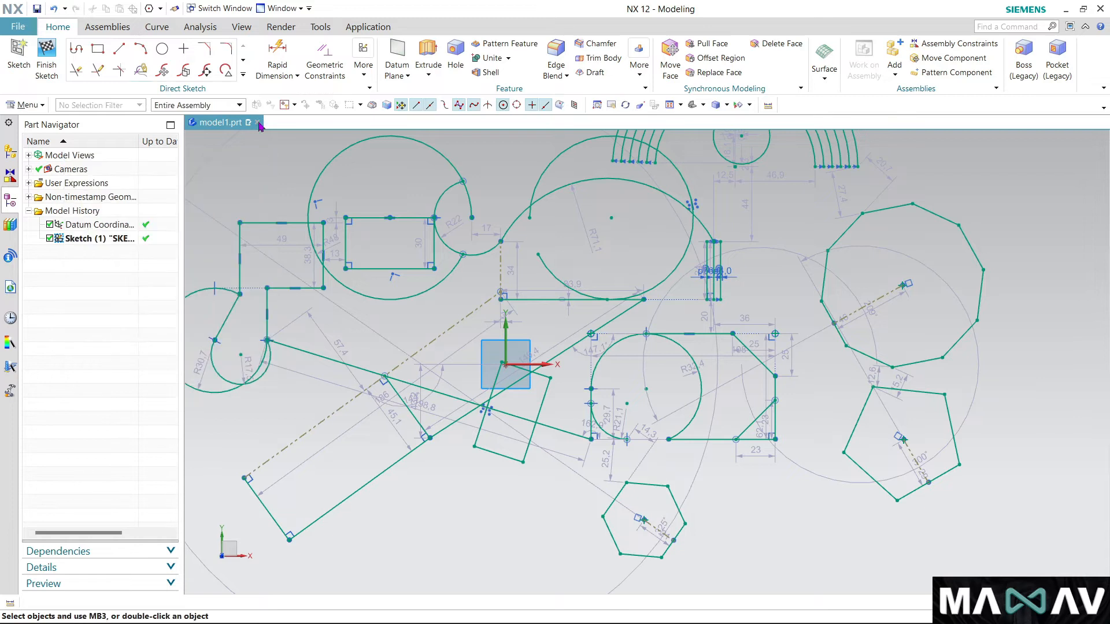
Place a closed ellipse left of the hexagon with 17.5 mm major and 60 mm minor radius, and rotate it to about 271°
{"action": "left_click", "coordinate": [243, 74]}
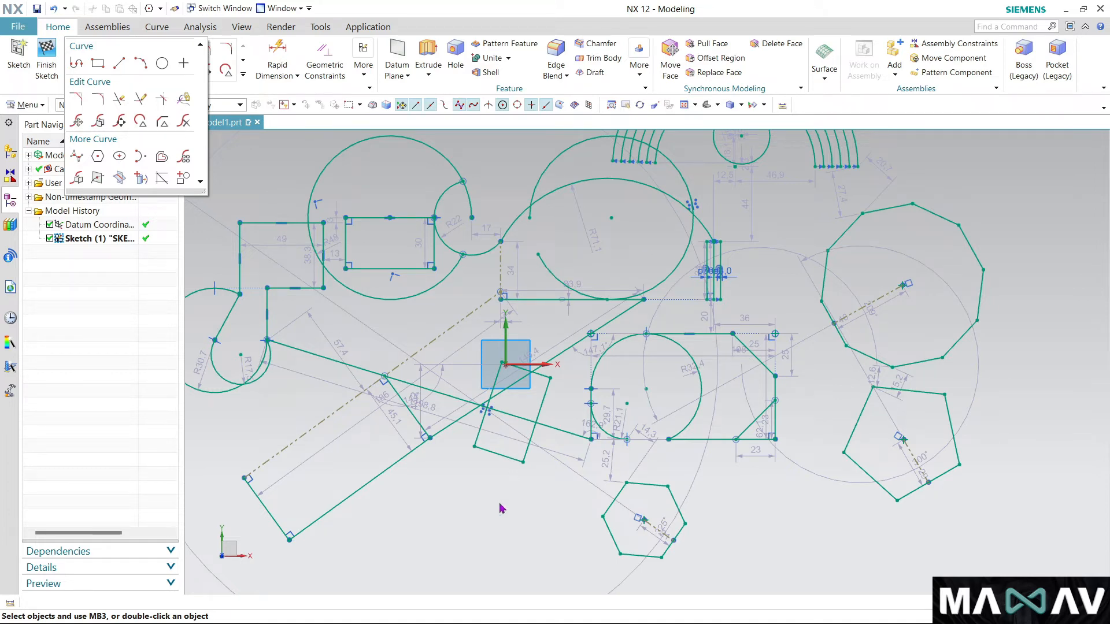
{"action": "left_click", "coordinate": [120, 156]}
{"action": "scroll", "coordinate": [623, 292], "scroll_direction": "down", "scroll_amount": 1}
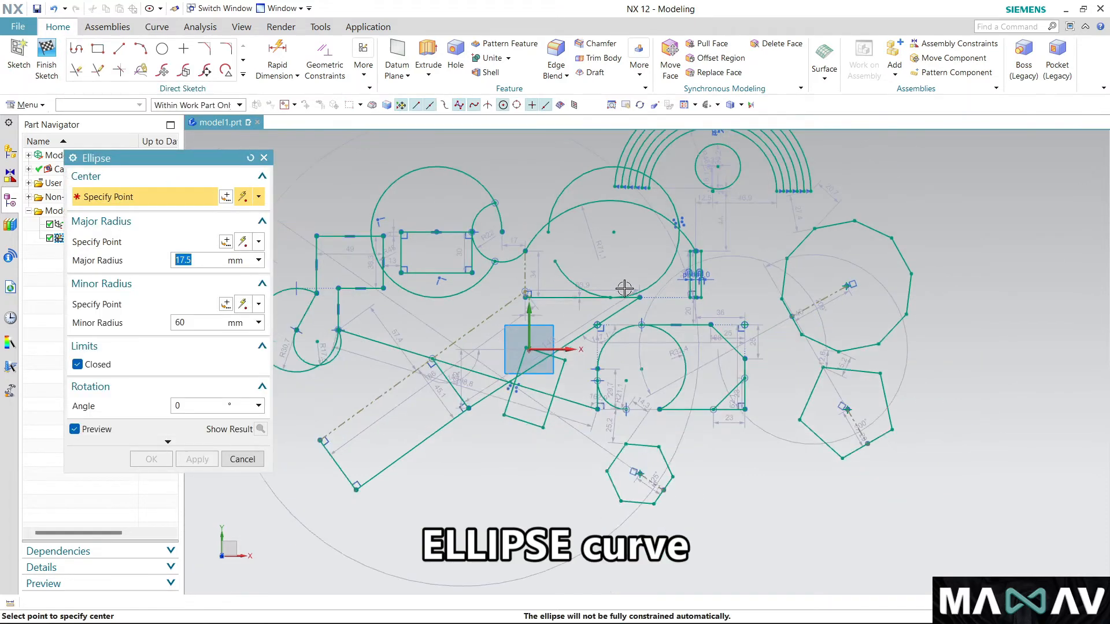
{"action": "scroll", "coordinate": [570, 345], "scroll_direction": "down", "scroll_amount": 3}
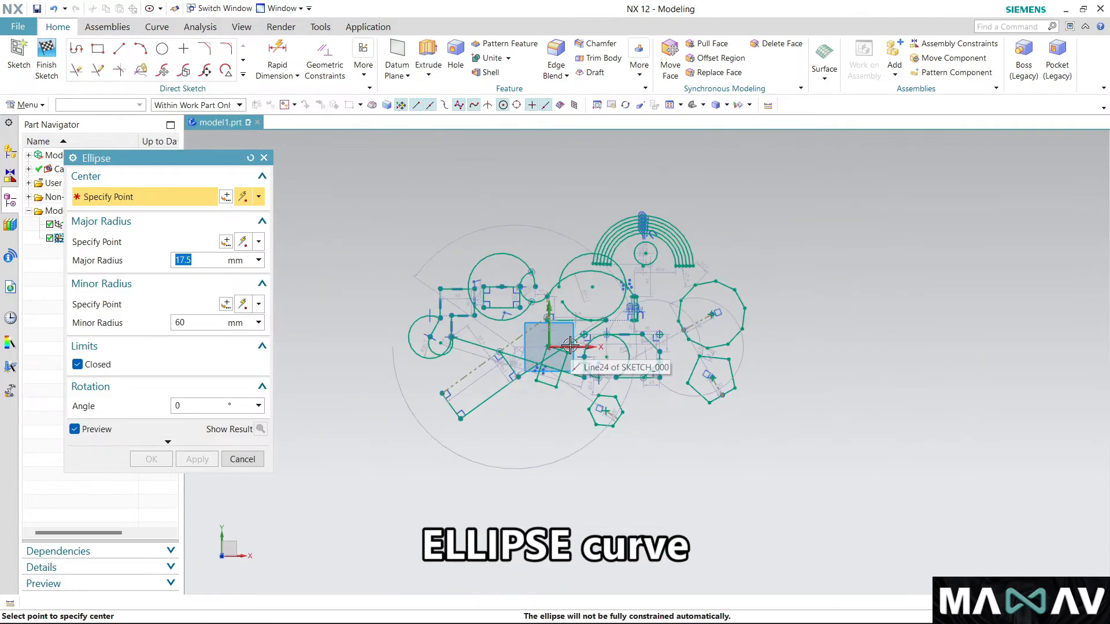
{"action": "scroll", "coordinate": [559, 506], "scroll_direction": "up", "scroll_amount": 1}
{"action": "scroll", "coordinate": [558, 379], "scroll_direction": "up", "scroll_amount": 3}
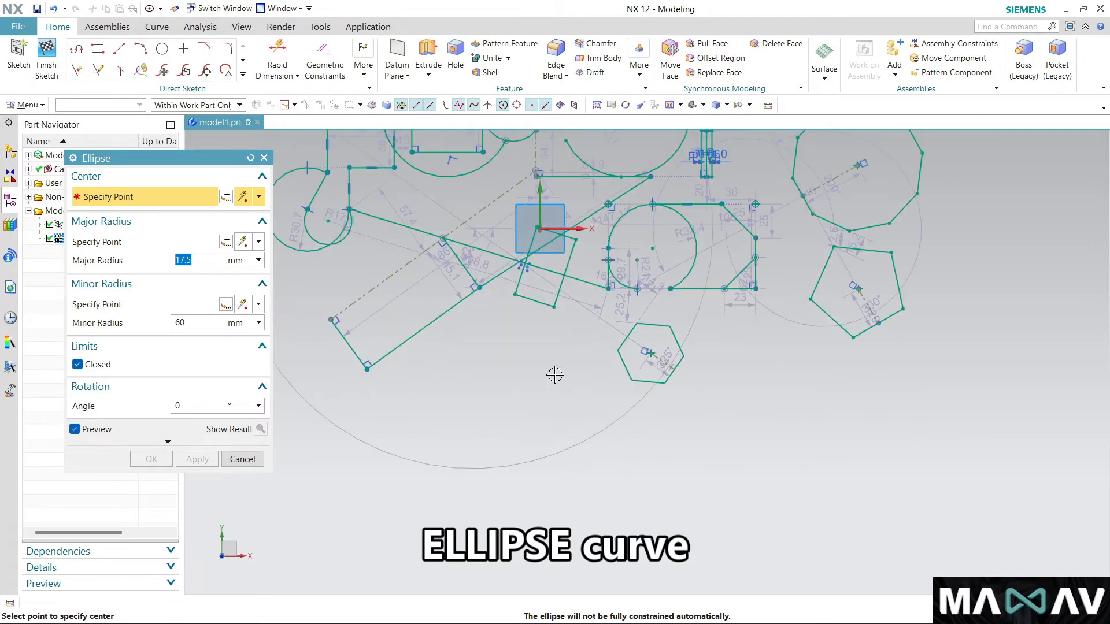
{"action": "scroll", "coordinate": [555, 375], "scroll_direction": "up", "scroll_amount": 1}
{"action": "left_click", "coordinate": [468, 322]}
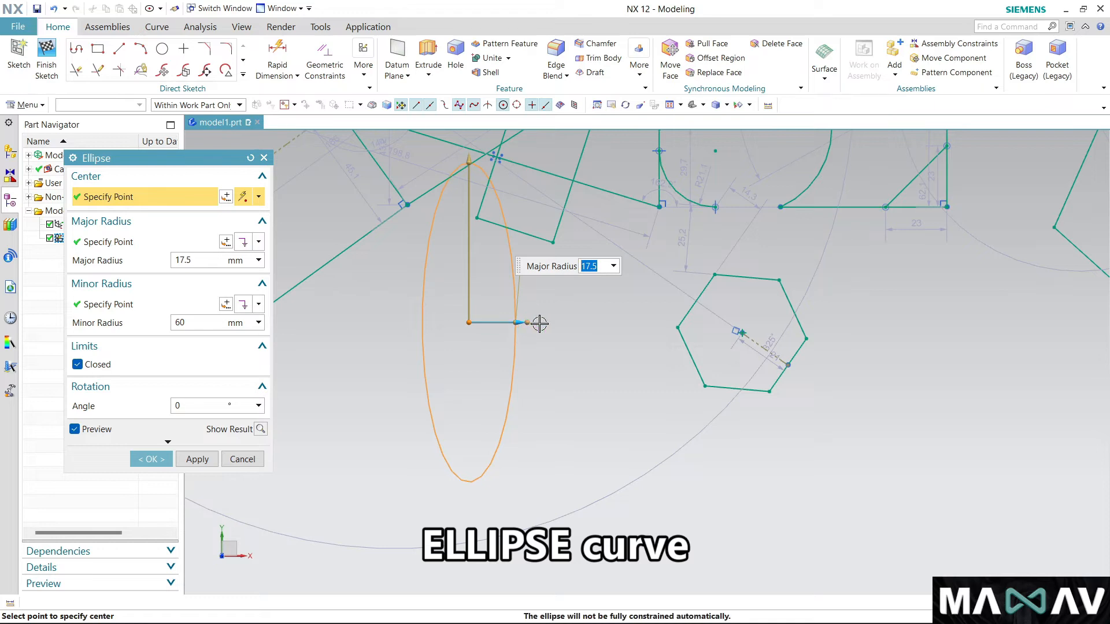
{"action": "left_click_drag", "start_coordinate": [536, 322], "coordinate": [479, 390]}
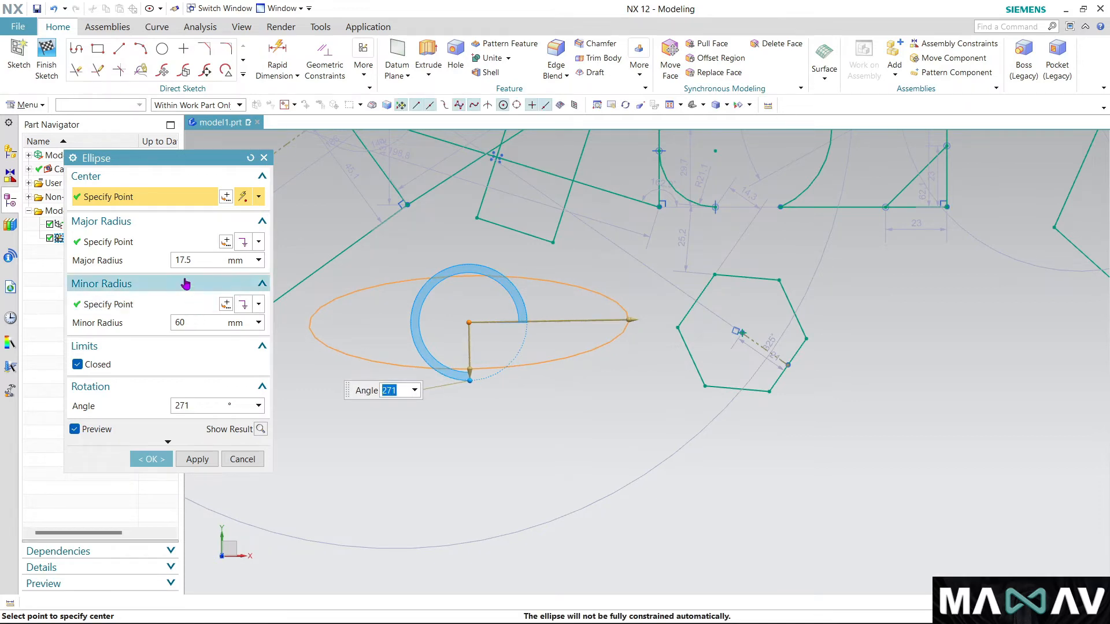
Set the ellipse's major radius to 15 mm and open its minor radius for editing
{"action": "left_click", "coordinate": [193, 261]}
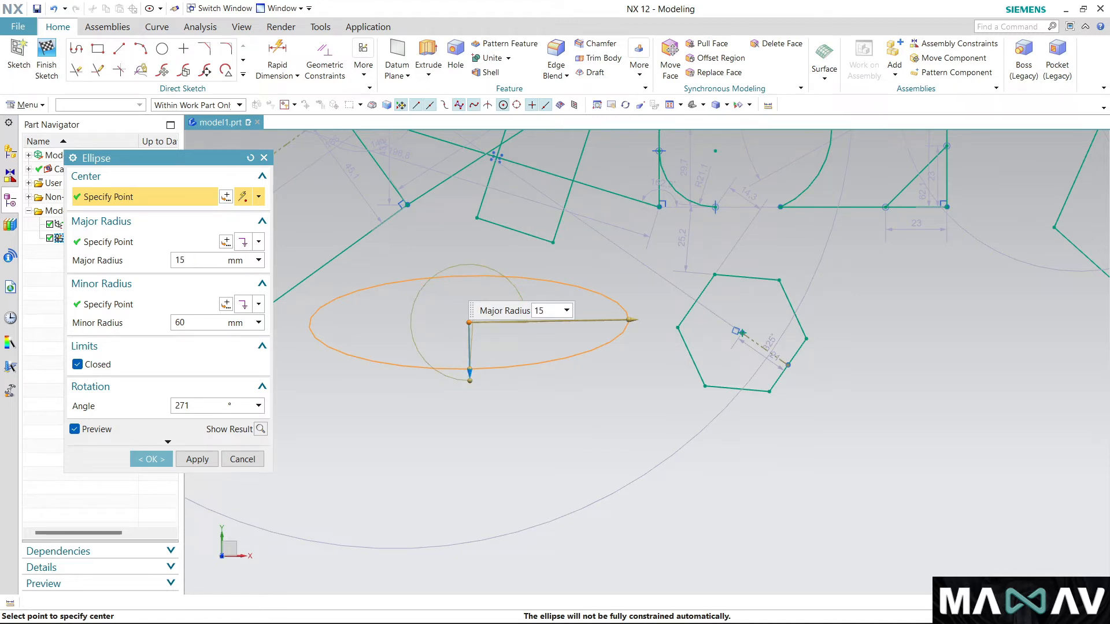
{"action": "key", "text": "Return"}
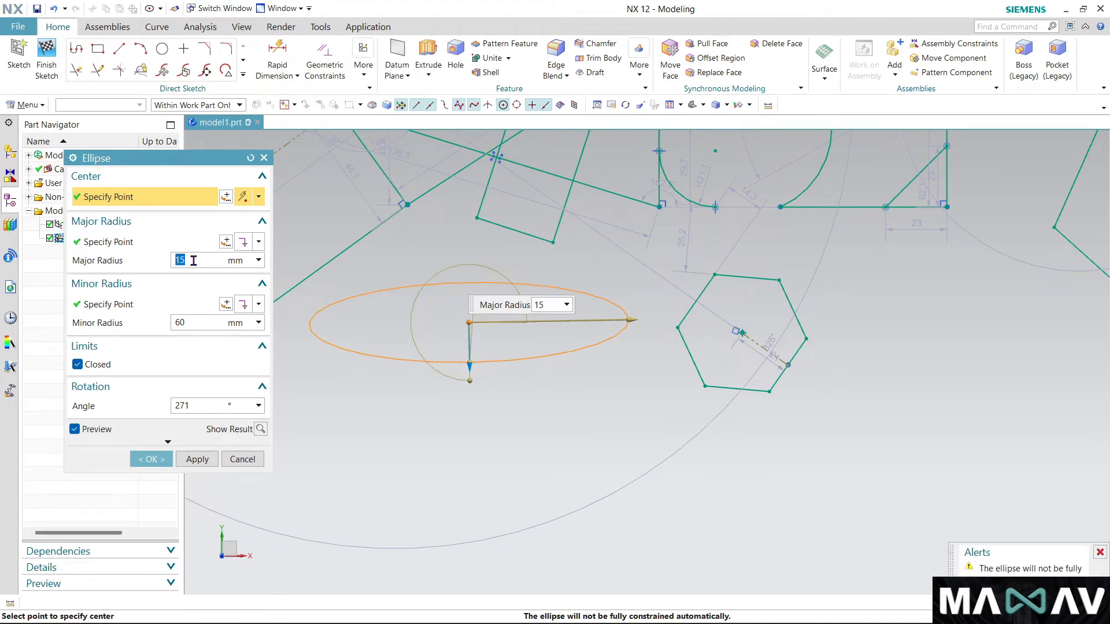
{"action": "left_click", "coordinate": [195, 322]}
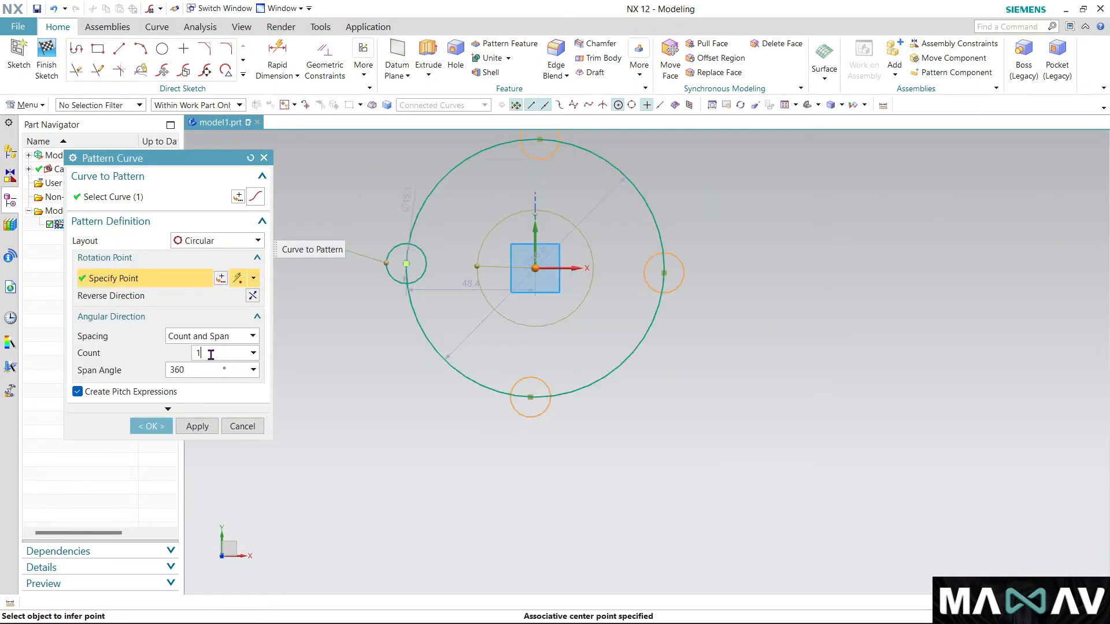
Create a circular pattern of the small circle around the origin, with a count of 10 over a 360° span
{"action": "type", "text": "10"}
{"action": "key", "text": "Return"}
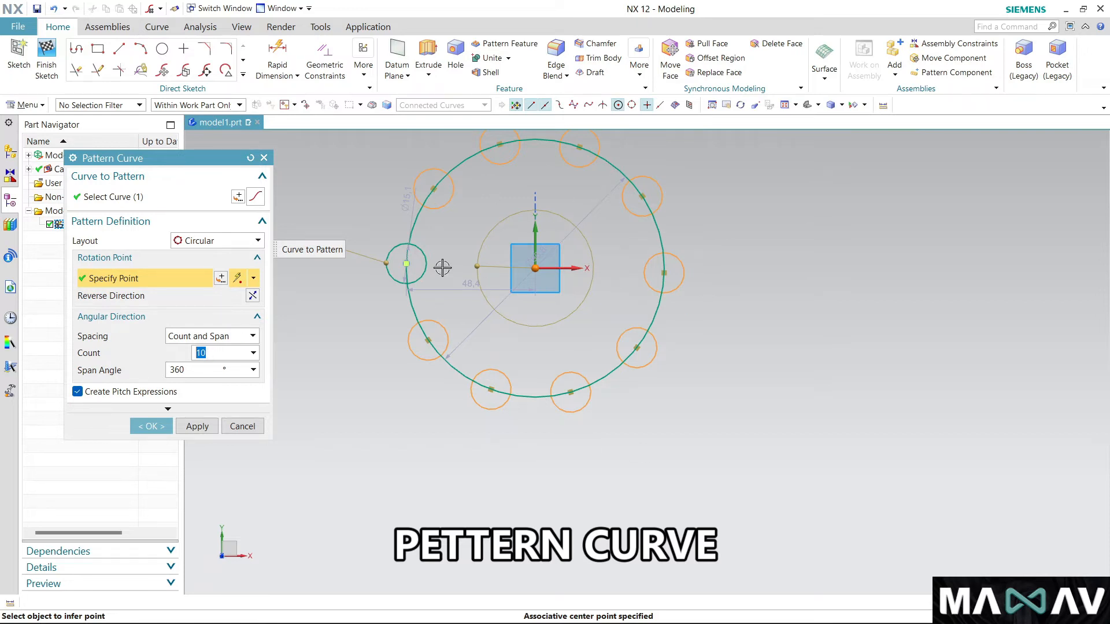
{"action": "left_click", "coordinate": [151, 425]}
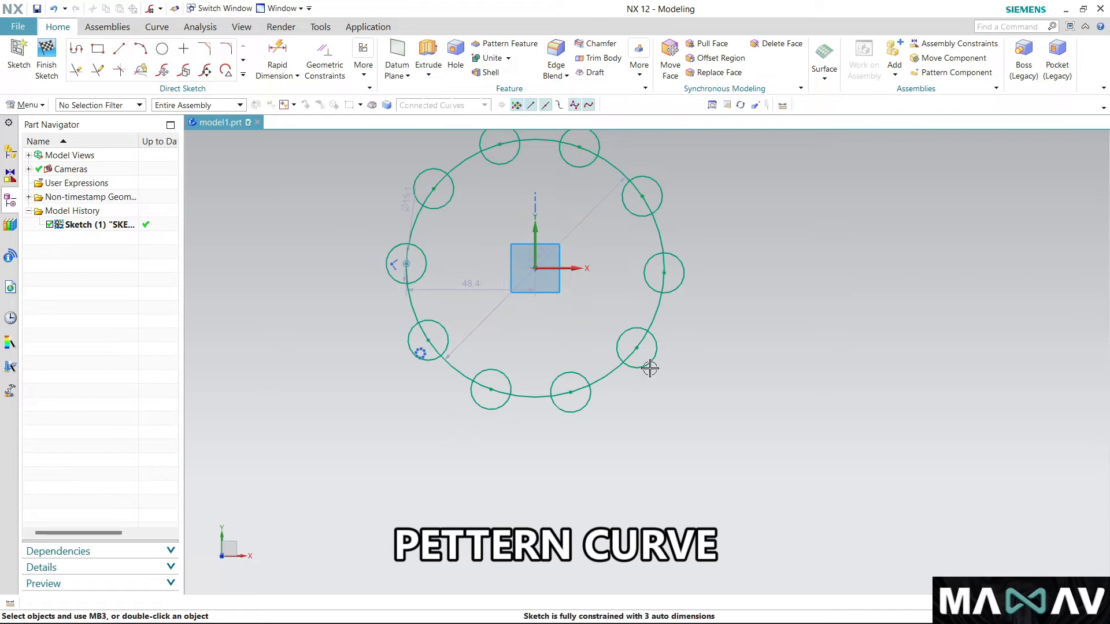
Delete the large circle, the patterned circles and the one small circle left over, clearing the sketch of all curves
{"action": "scroll", "coordinate": [414, 321], "scroll_direction": "up", "scroll_amount": 4}
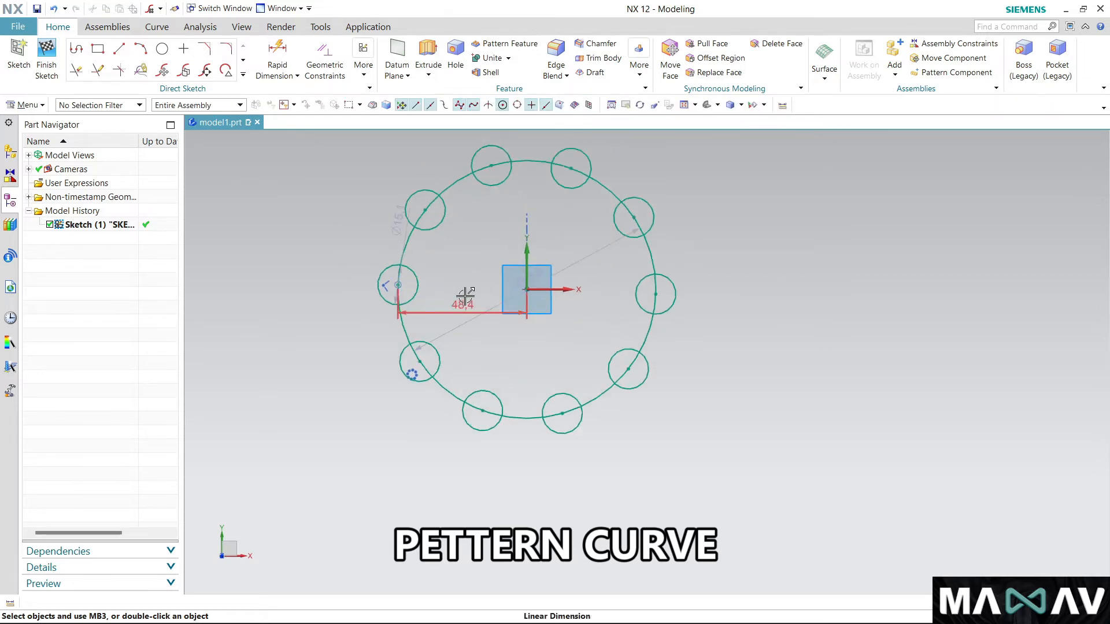
{"action": "scroll", "coordinate": [345, 181], "scroll_direction": "up", "scroll_amount": 1}
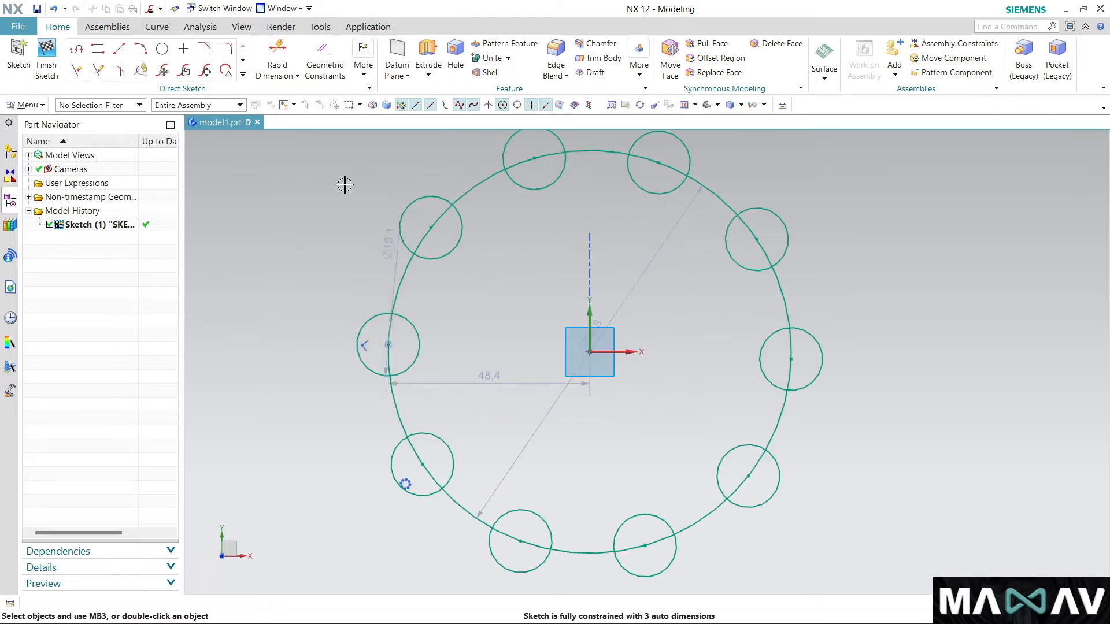
{"action": "scroll", "coordinate": [352, 200], "scroll_direction": "down", "scroll_amount": 1}
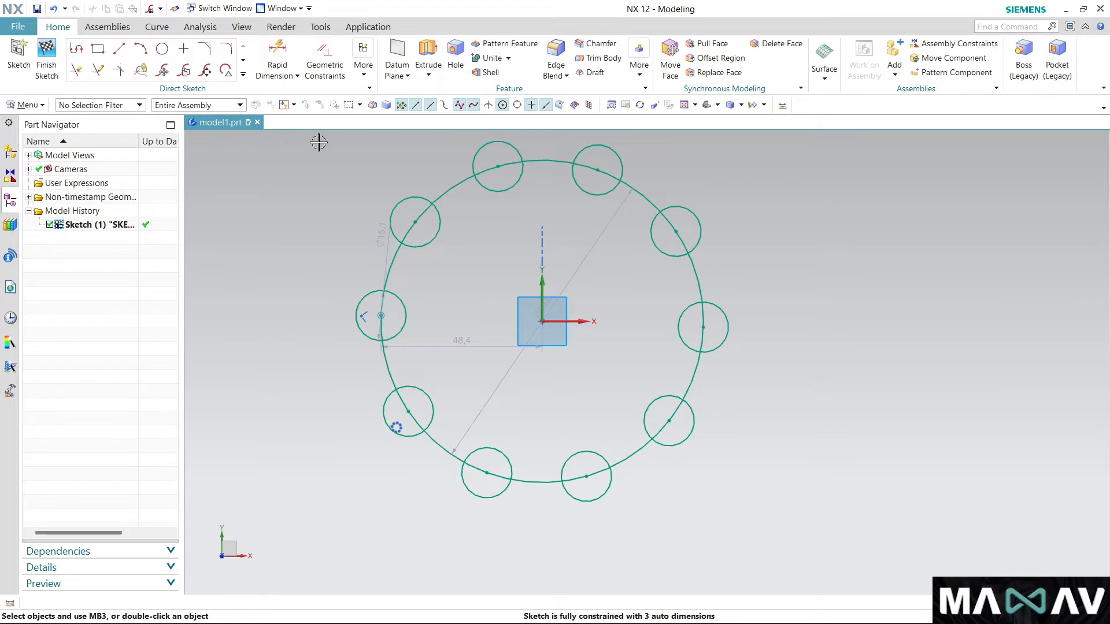
{"action": "left_click_drag", "start_coordinate": [319, 142], "coordinate": [602, 376]}
{"action": "left_click_drag", "start_coordinate": [763, 497], "coordinate": [778, 531]}
{"action": "key", "text": "Delete"}
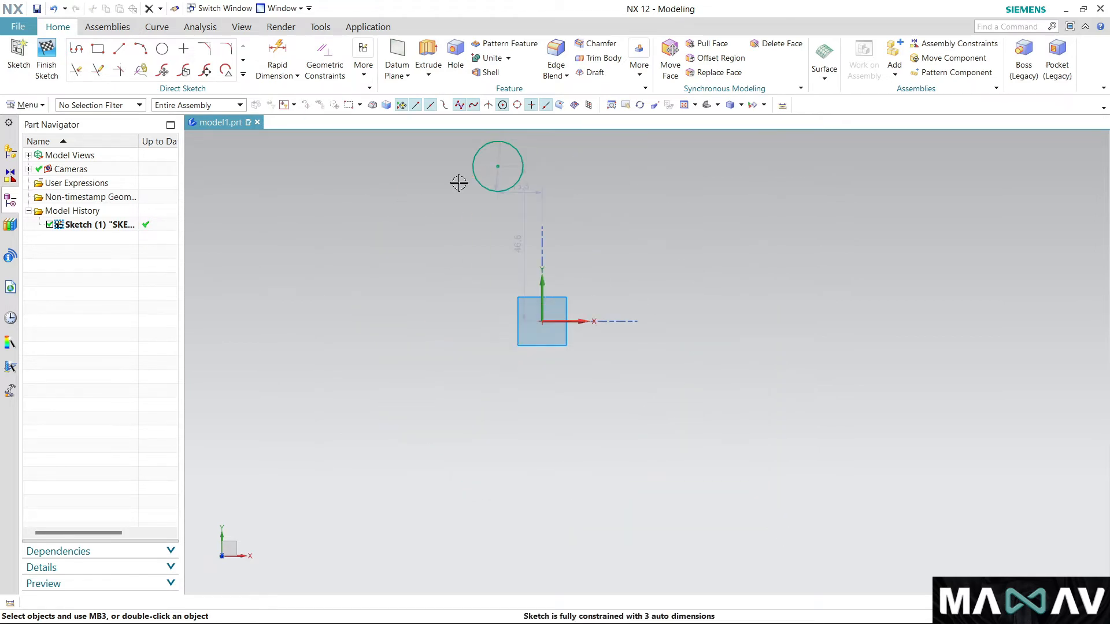
{"action": "left_click_drag", "start_coordinate": [580, 267], "coordinate": [580, 266]}
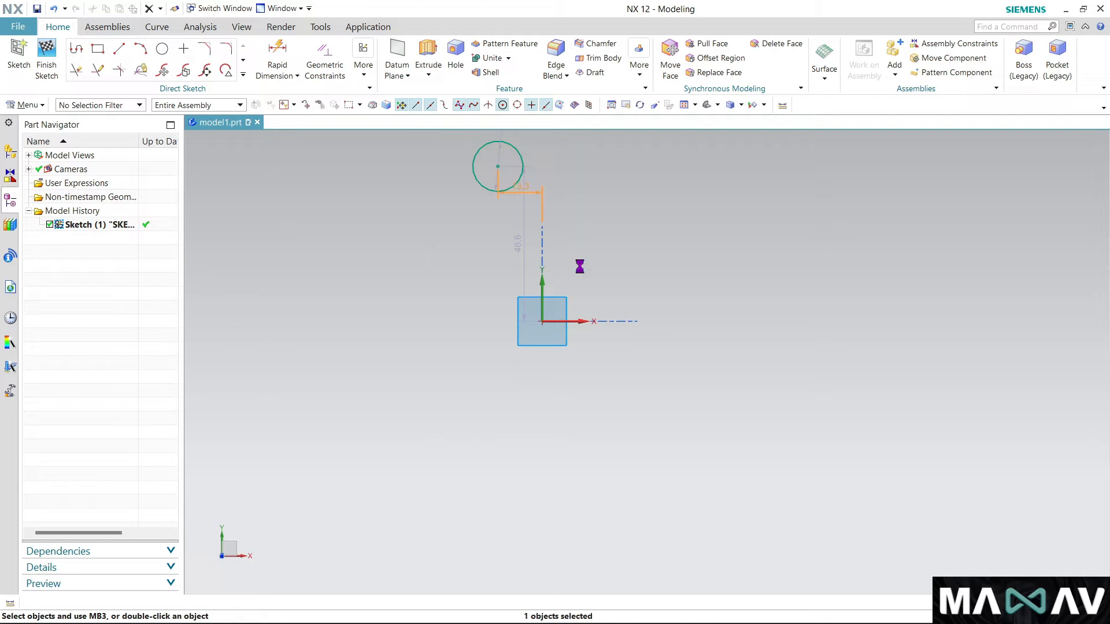
{"action": "left_click_drag", "start_coordinate": [554, 226], "coordinate": [548, 227]}
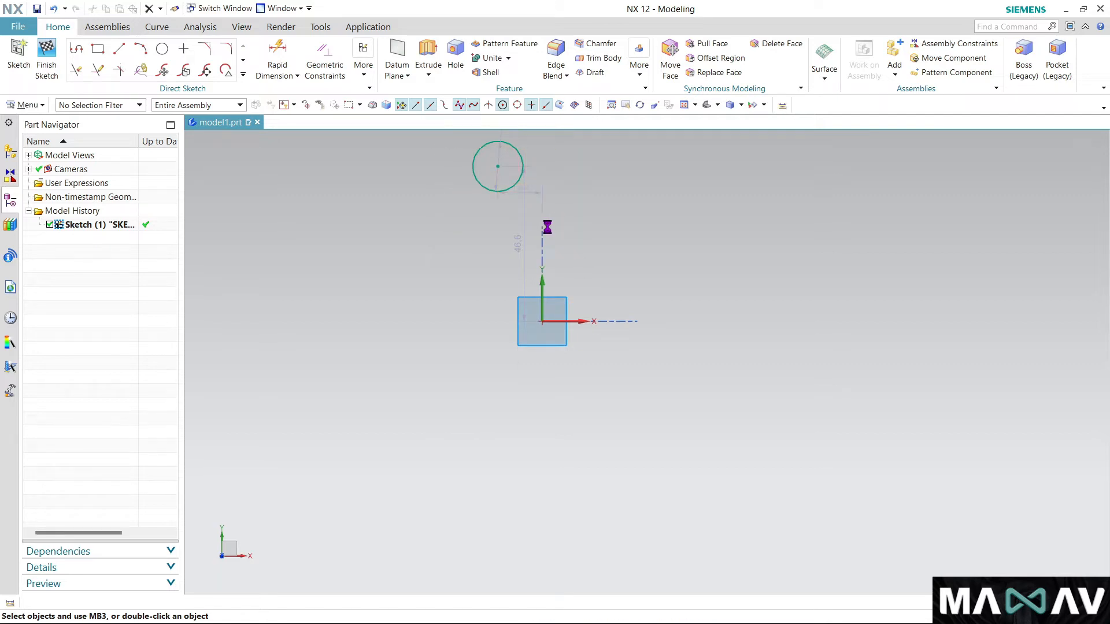
{"action": "left_click", "coordinate": [522, 166]}
{"action": "key", "text": "Delete"}
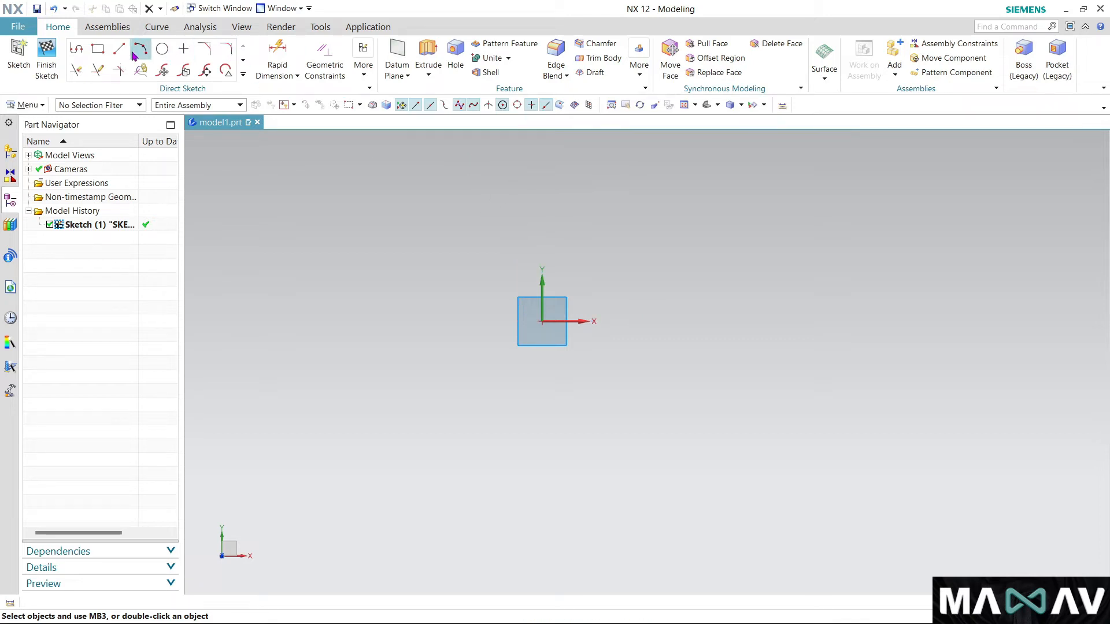
Draw two horizontal lines, one about 98 mm long above the origin and one about 88 mm long below it
{"action": "left_click", "coordinate": [120, 49]}
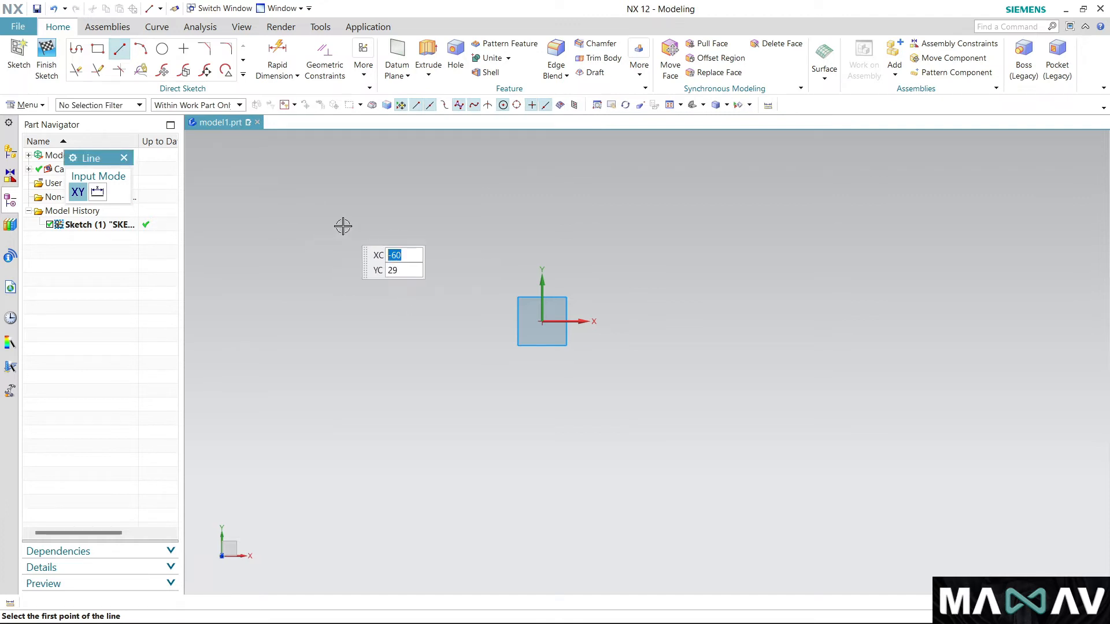
{"action": "left_click", "coordinate": [366, 248]}
{"action": "left_click", "coordinate": [692, 248]}
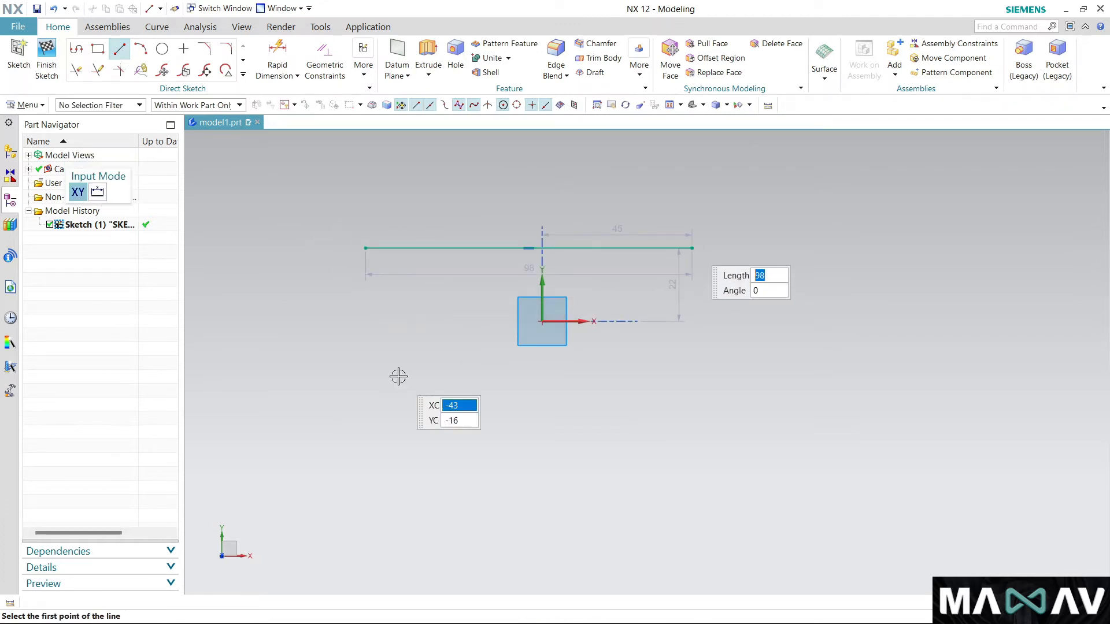
{"action": "left_click", "coordinate": [399, 375]}
{"action": "left_click", "coordinate": [692, 374]}
Draw a line about 96 mm long at 6° below the horizontal lines, and one about 67 mm long at 304° to their right
{"action": "left_click", "coordinate": [321, 439]}
{"action": "left_click", "coordinate": [635, 432]}
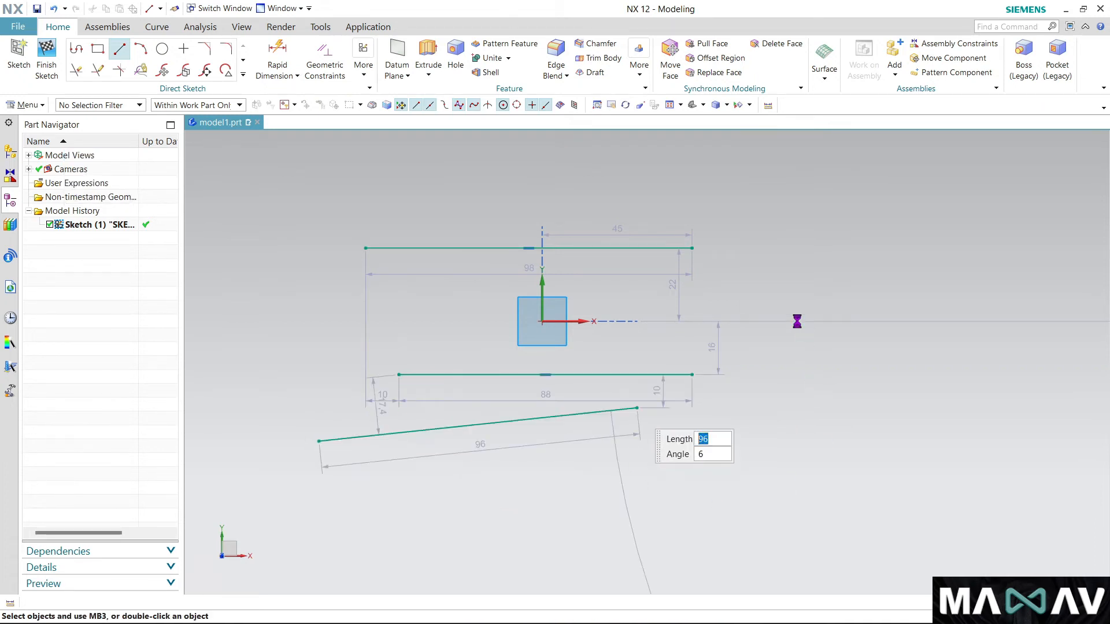
{"action": "left_click", "coordinate": [919, 460]}
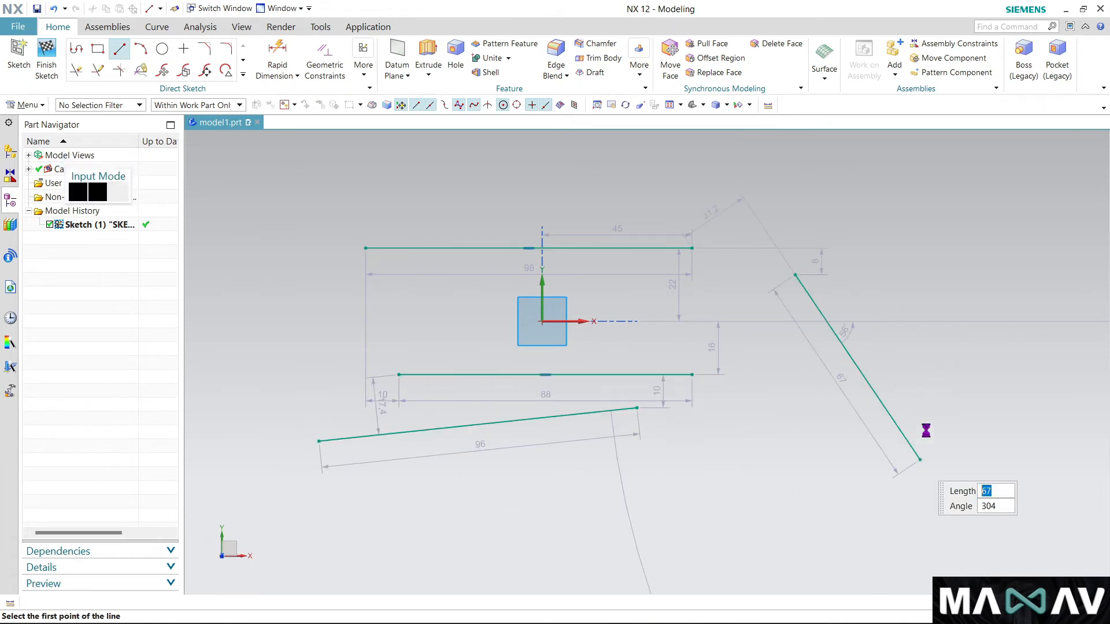
Make the steep line's upper end coincident with the upper horizontal line's right end, and its lower end with the slightly slanted line's right end
{"action": "left_click", "coordinate": [327, 56]}
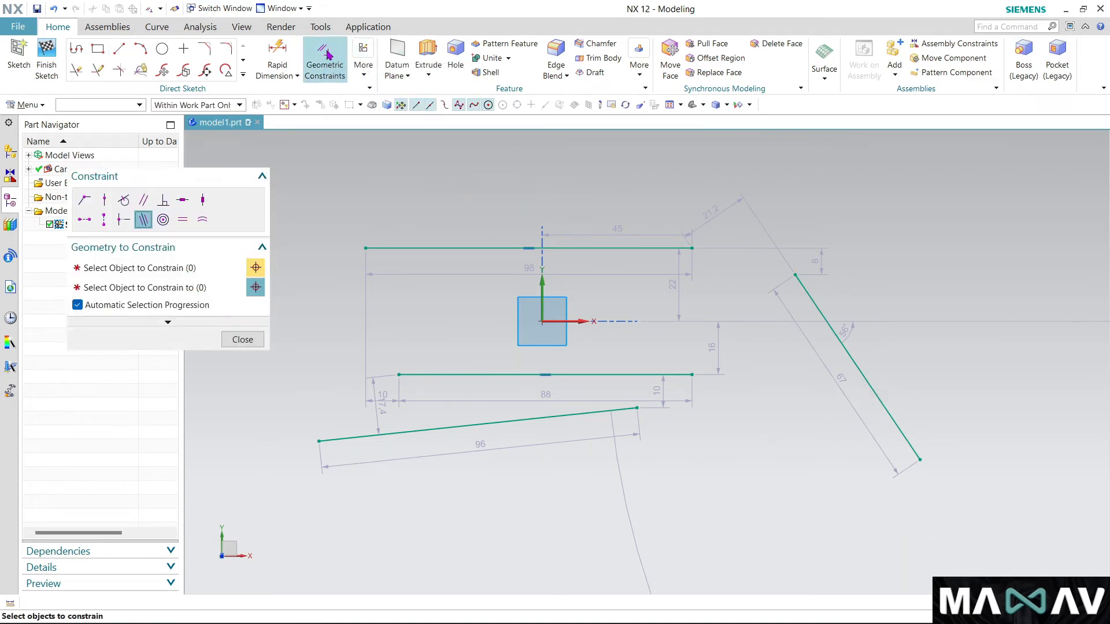
{"action": "left_click", "coordinate": [85, 201]}
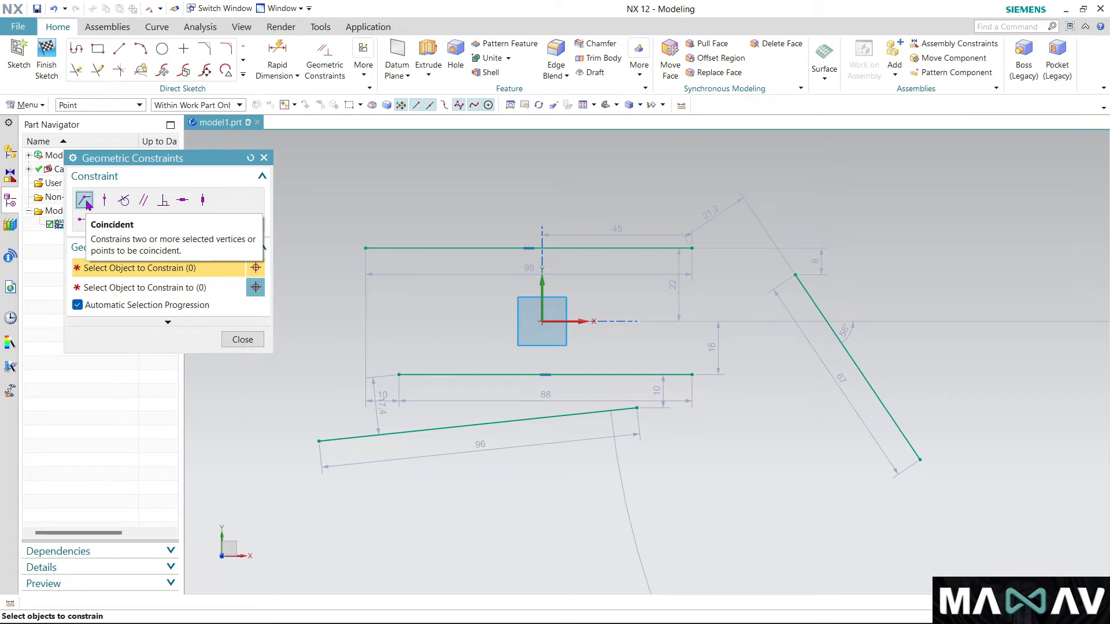
{"action": "left_click", "coordinate": [793, 273]}
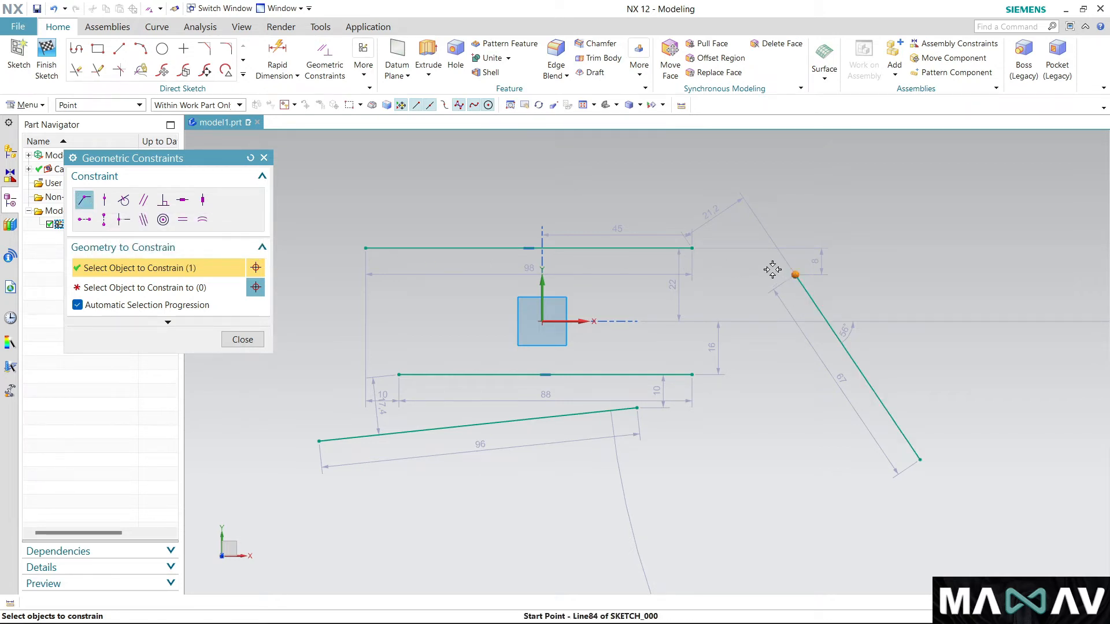
{"action": "left_click", "coordinate": [693, 247]}
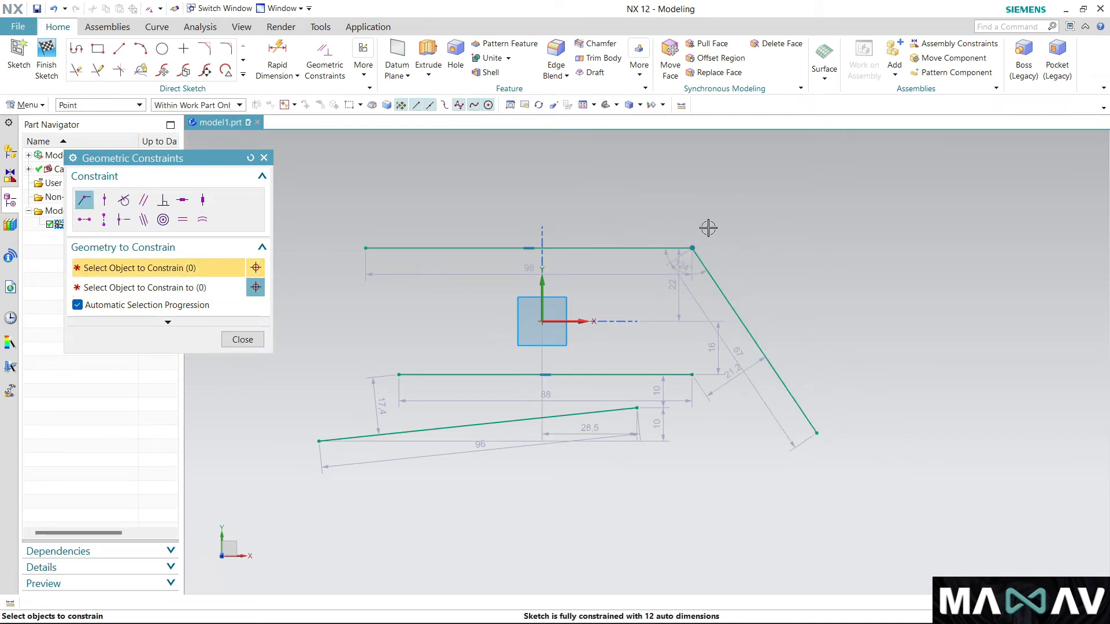
{"action": "left_click", "coordinate": [638, 406]}
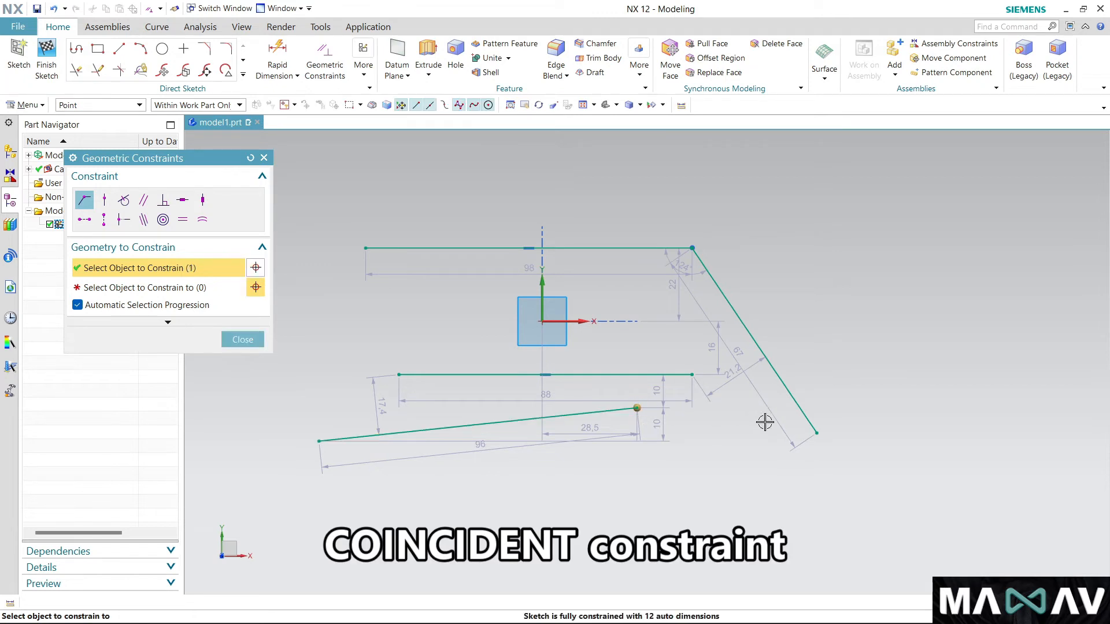
{"action": "left_click", "coordinate": [817, 433]}
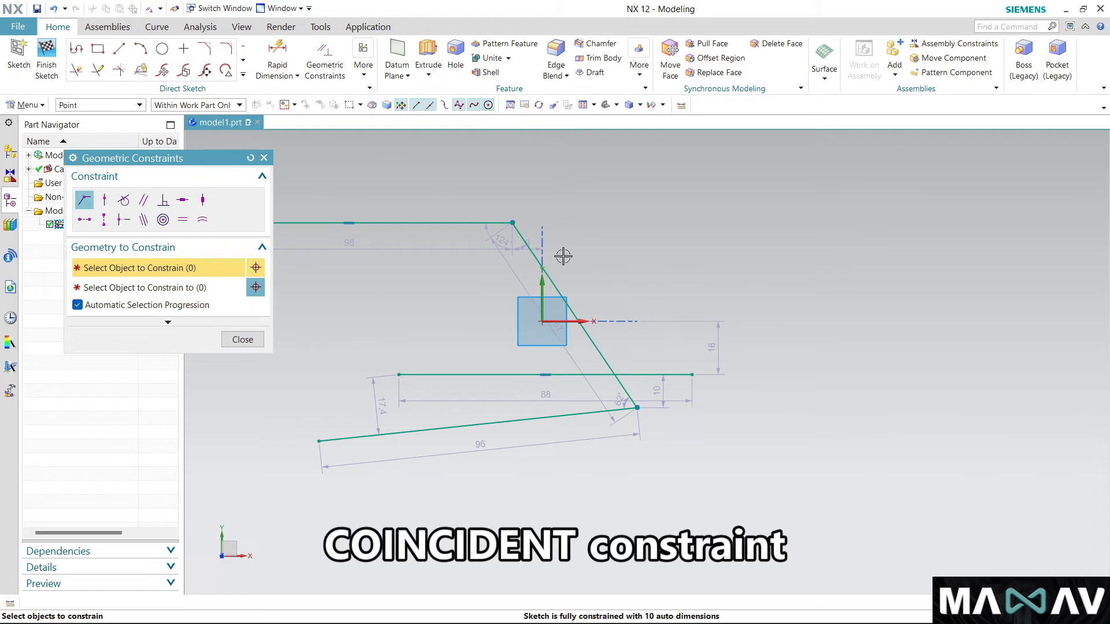
Constrain the lower horizontal line's right endpoint to lie on the steep line with a Point on Curve constraint
{"action": "left_click", "coordinate": [109, 202]}
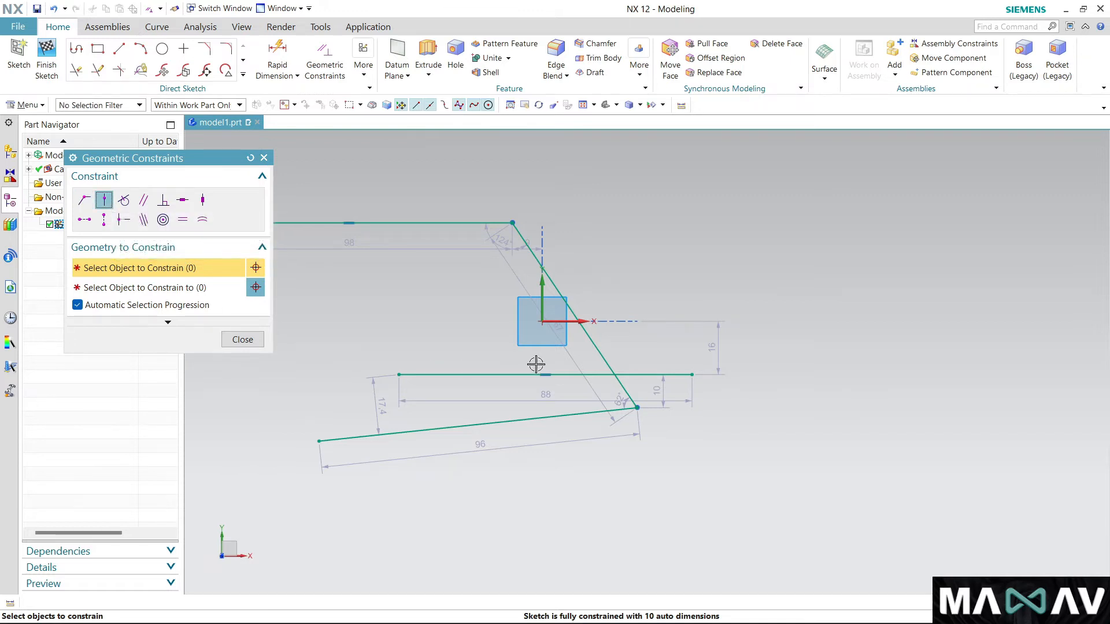
{"action": "left_click", "coordinate": [690, 375]}
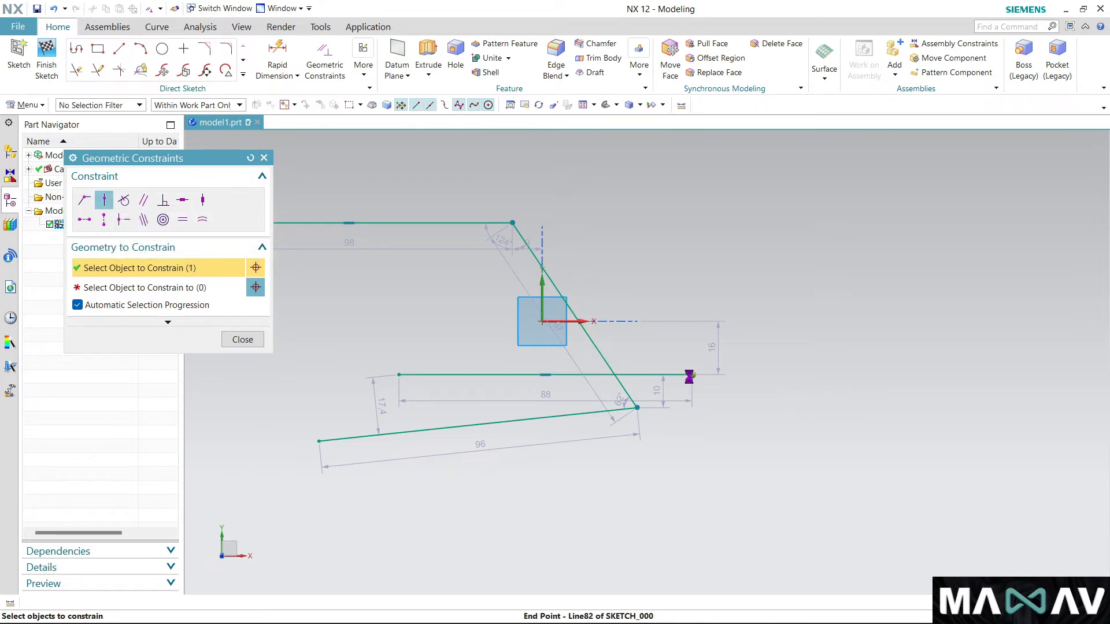
{"action": "left_click", "coordinate": [605, 349]}
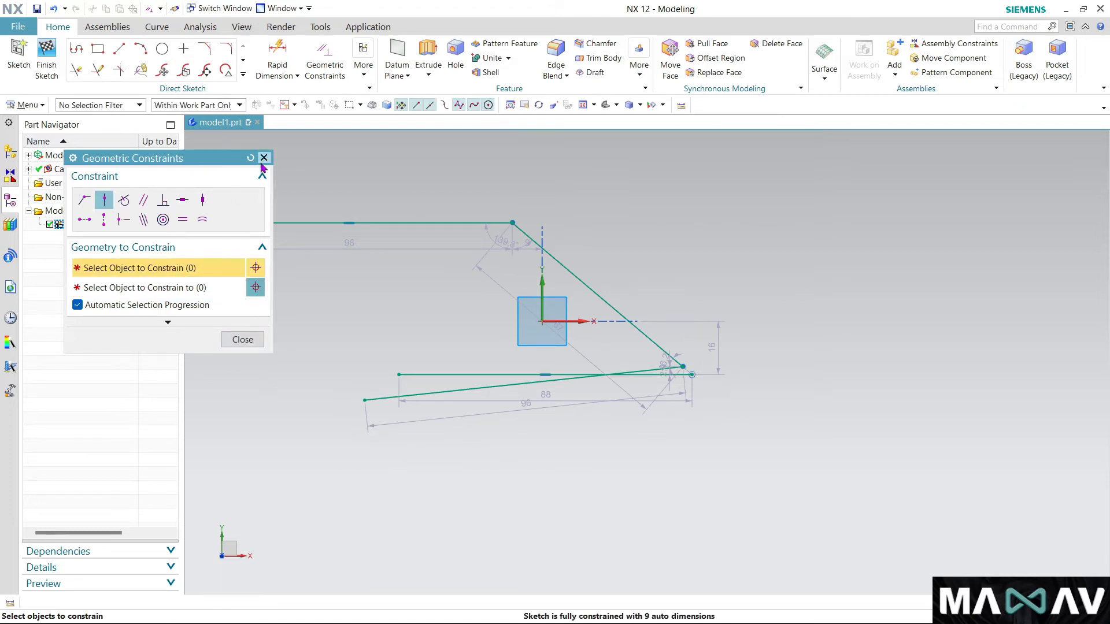
{"action": "left_click", "coordinate": [264, 158]}
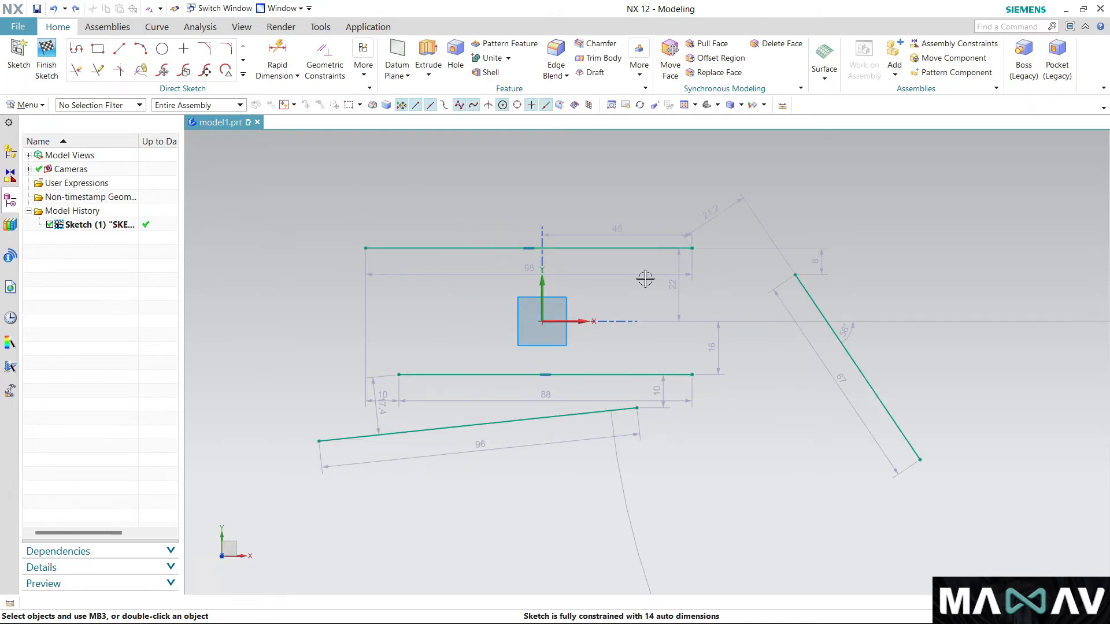
{"action": "left_click", "coordinate": [320, 62]}
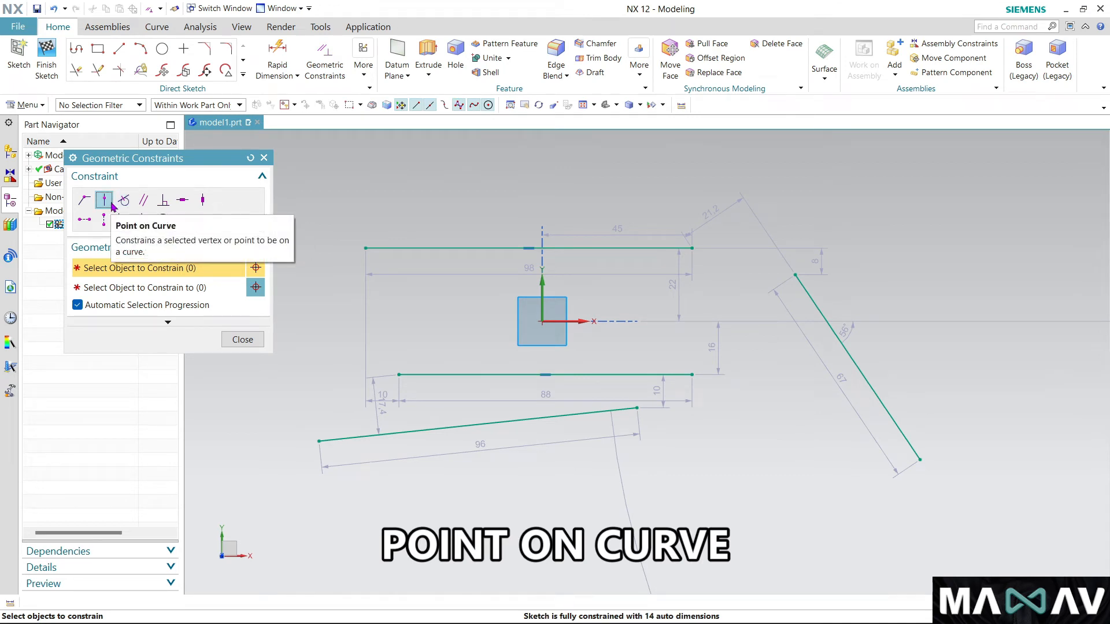
{"action": "left_click", "coordinate": [265, 158]}
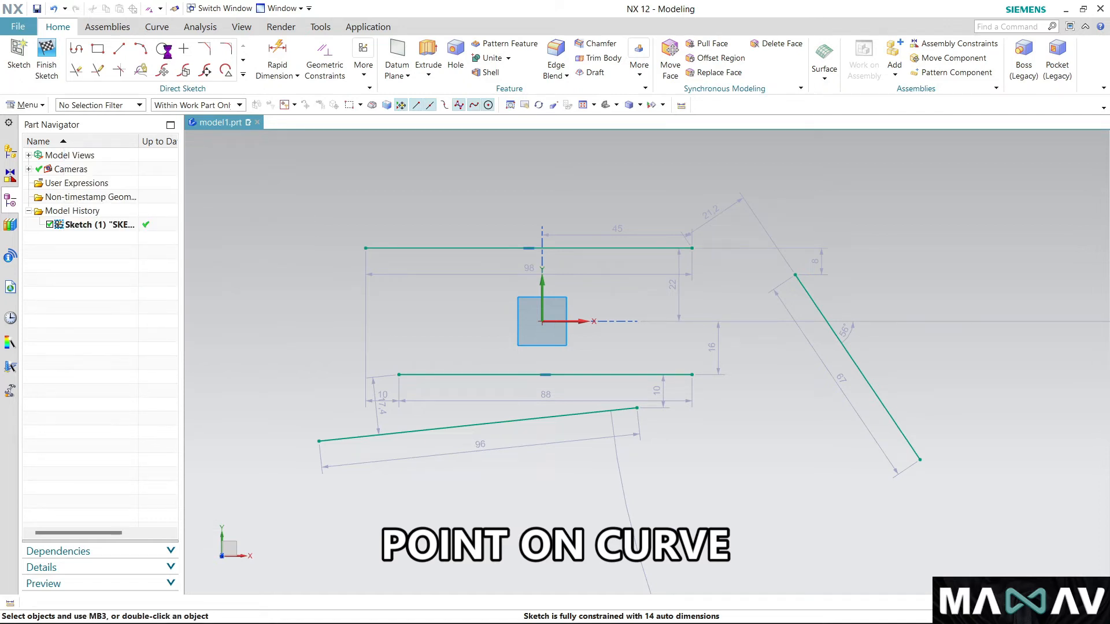
Draw two circles above the upper horizontal line, one about 31 mm in diameter and a larger one about 42 mm to its left
{"action": "left_click", "coordinate": [163, 49]}
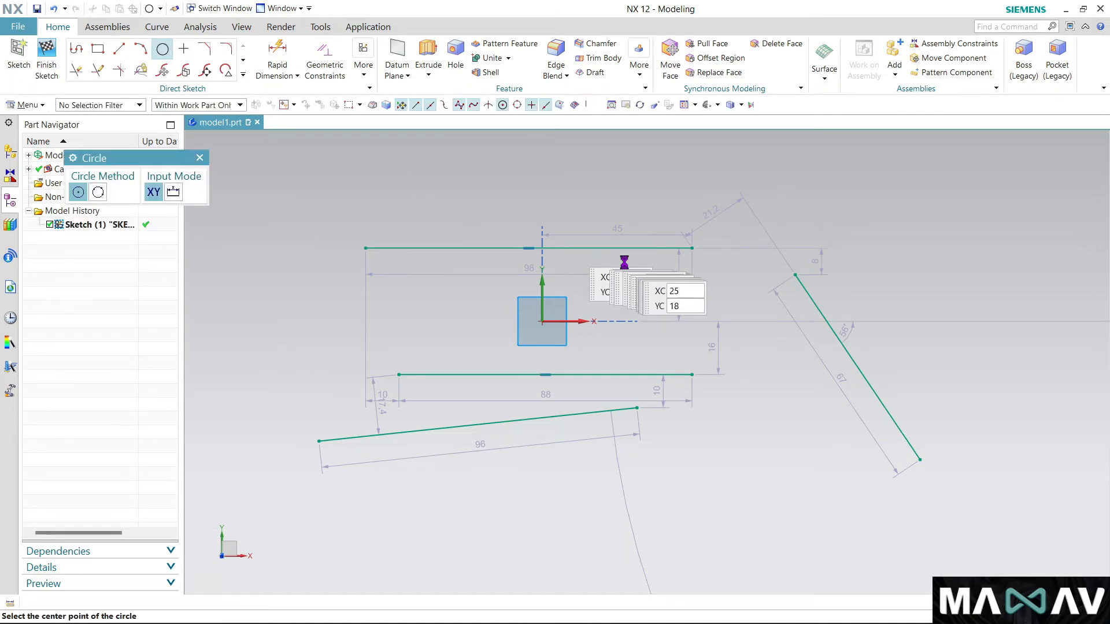
{"action": "left_click", "coordinate": [620, 176]}
{"action": "left_click", "coordinate": [647, 218]}
{"action": "scroll", "coordinate": [633, 404], "scroll_direction": "up", "scroll_amount": 2}
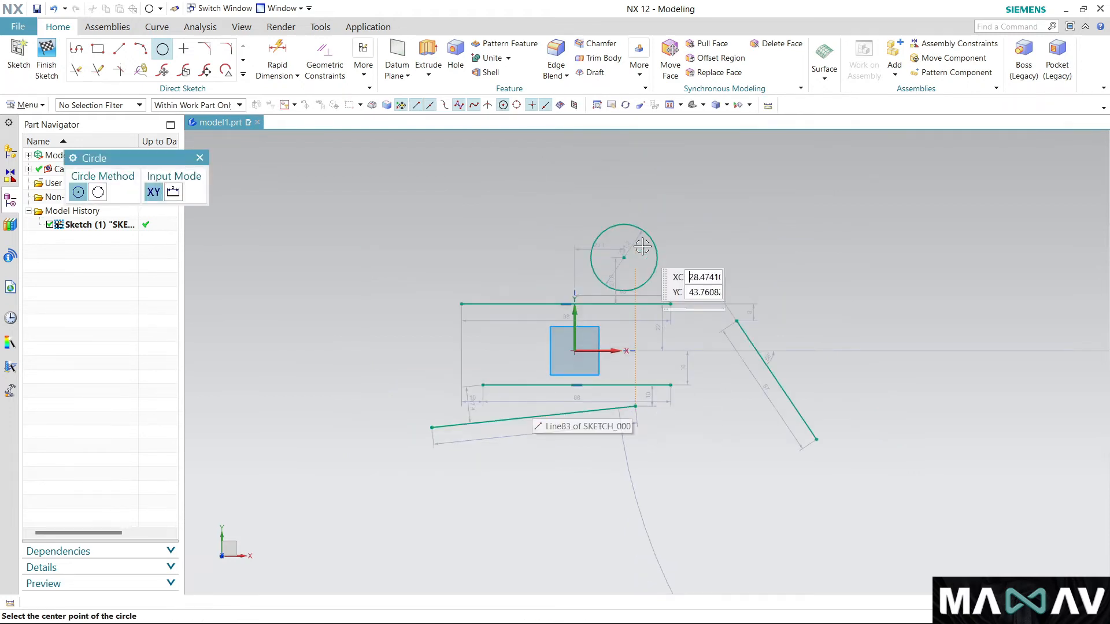
{"action": "scroll", "coordinate": [640, 244], "scroll_direction": "down", "scroll_amount": 1}
{"action": "left_click", "coordinate": [426, 208]}
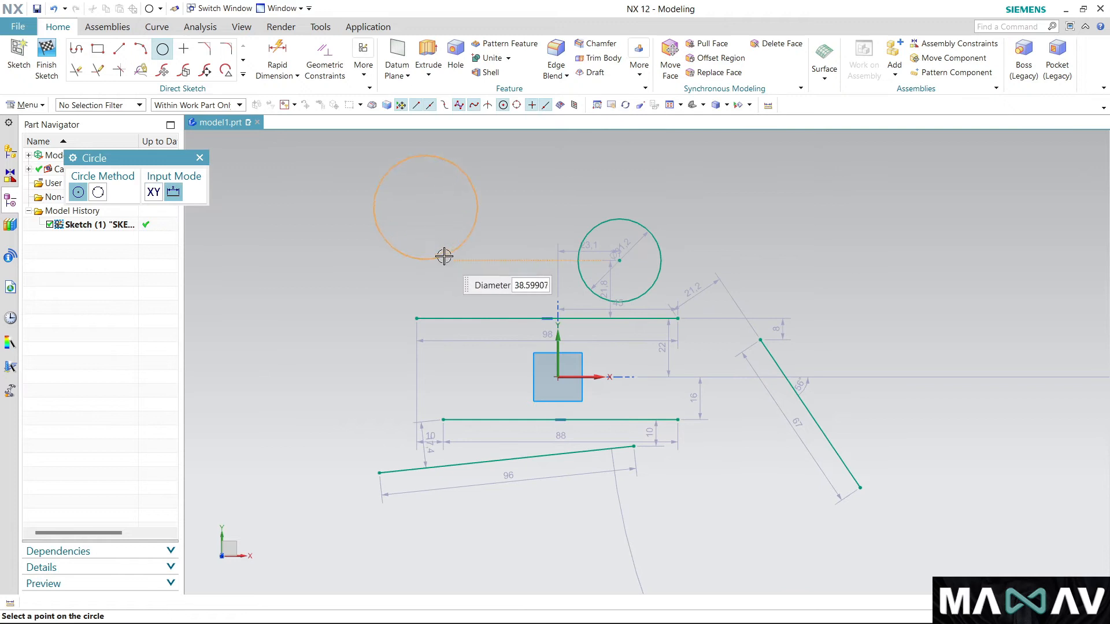
{"action": "left_click", "coordinate": [446, 260]}
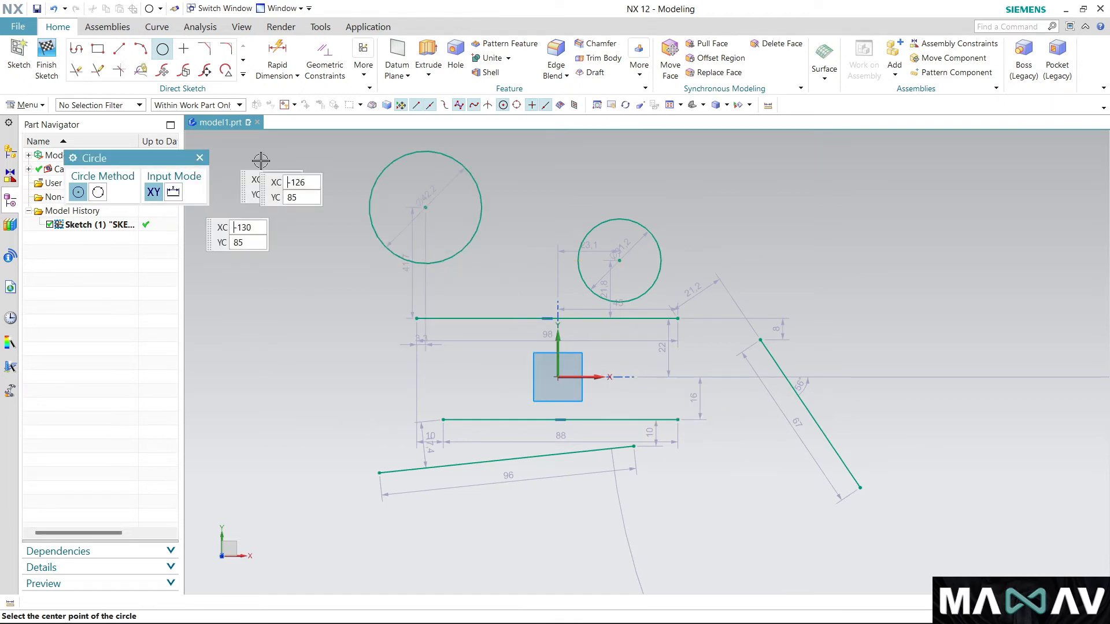
Draw a slanted line about 115 mm long at about 343° above the two circles
{"action": "left_click", "coordinate": [116, 53]}
{"action": "scroll", "coordinate": [396, 335], "scroll_direction": "down", "scroll_amount": 3}
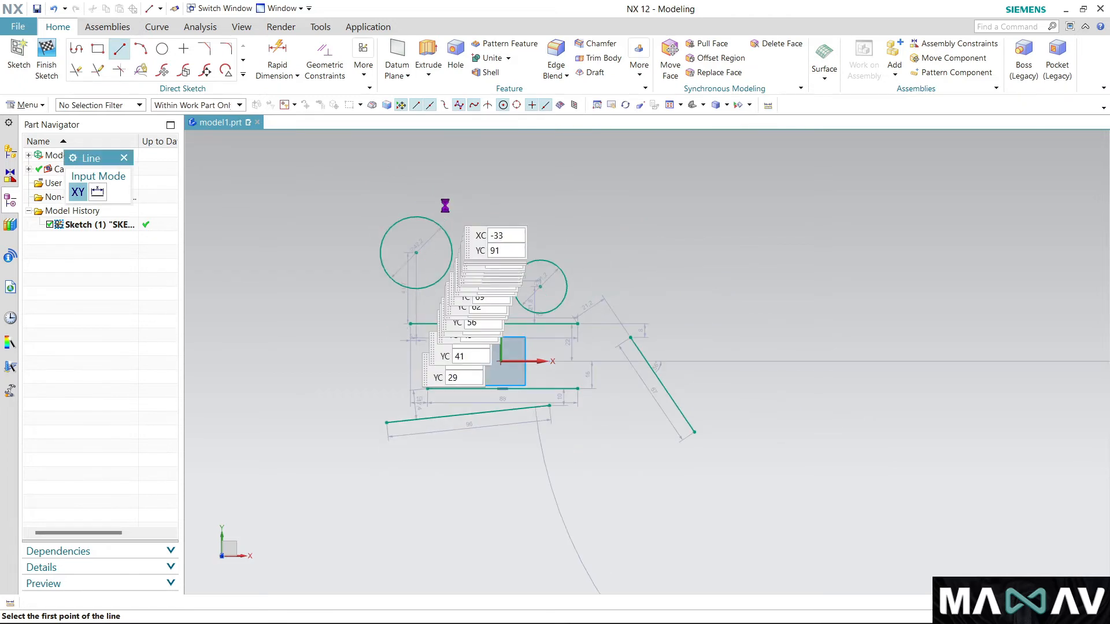
{"action": "left_click", "coordinate": [413, 165]}
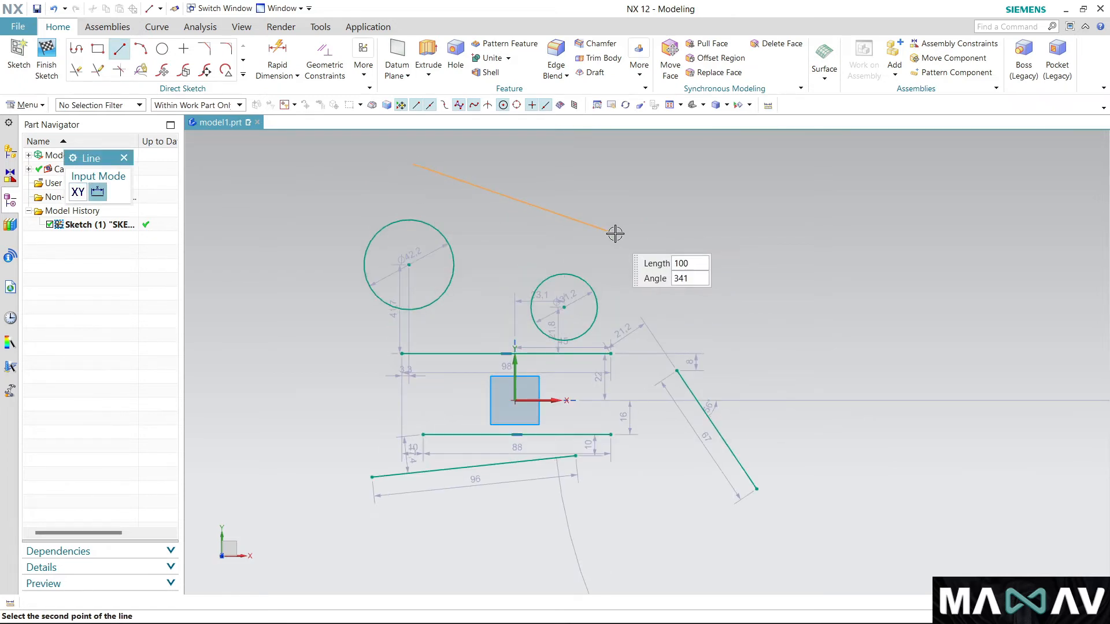
{"action": "left_click", "coordinate": [647, 235]}
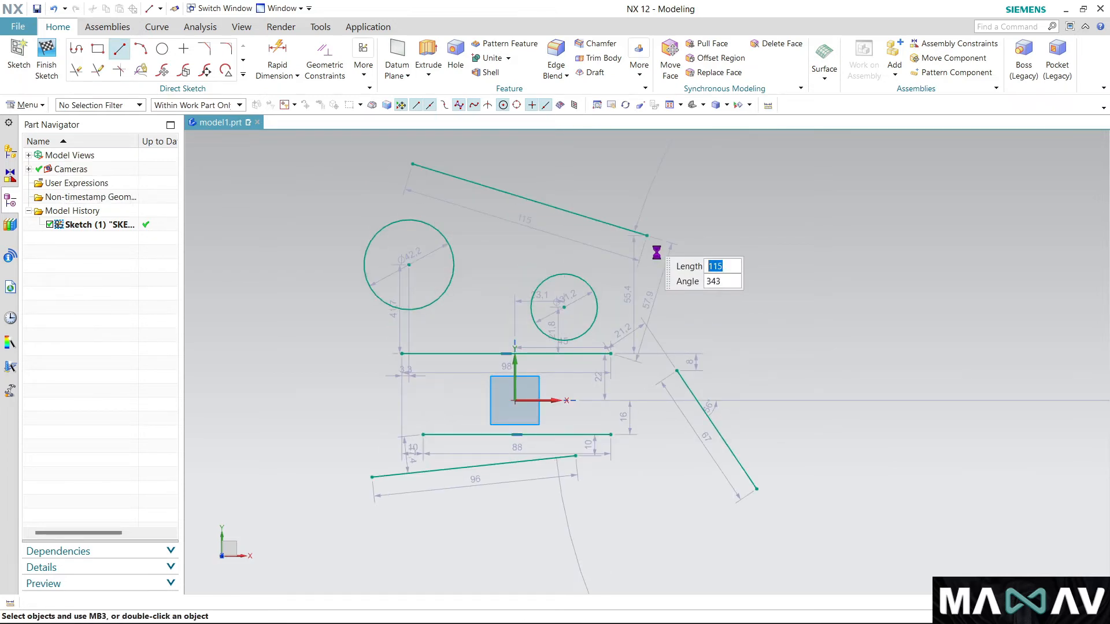
Apply Tangent constraints between the slanted top line and each of the two circles
{"action": "left_click", "coordinate": [325, 58]}
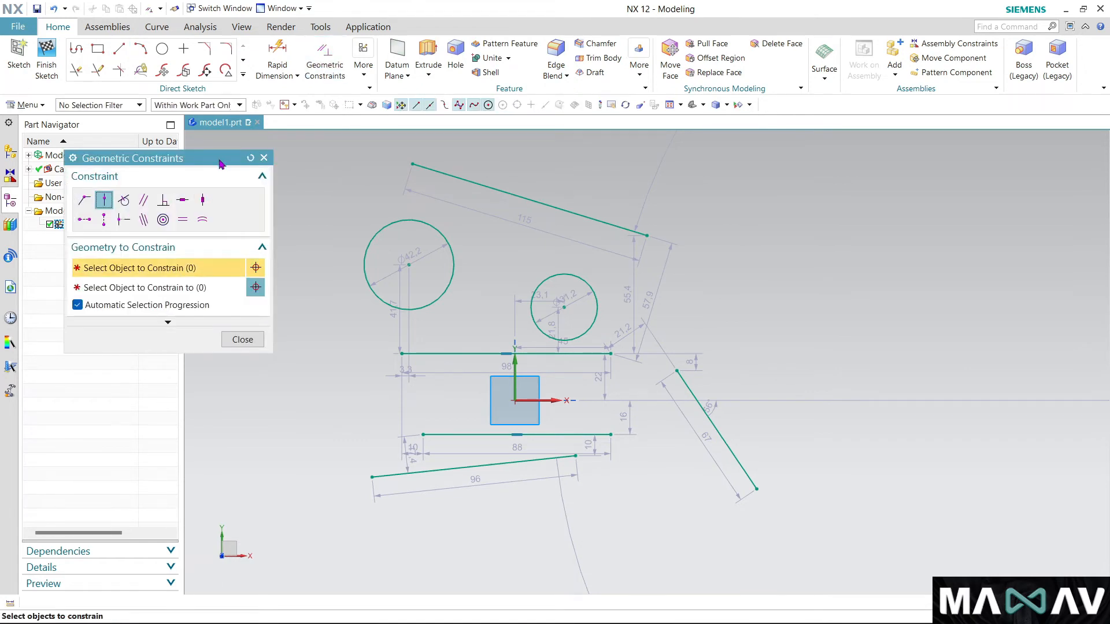
{"action": "left_click", "coordinate": [125, 201]}
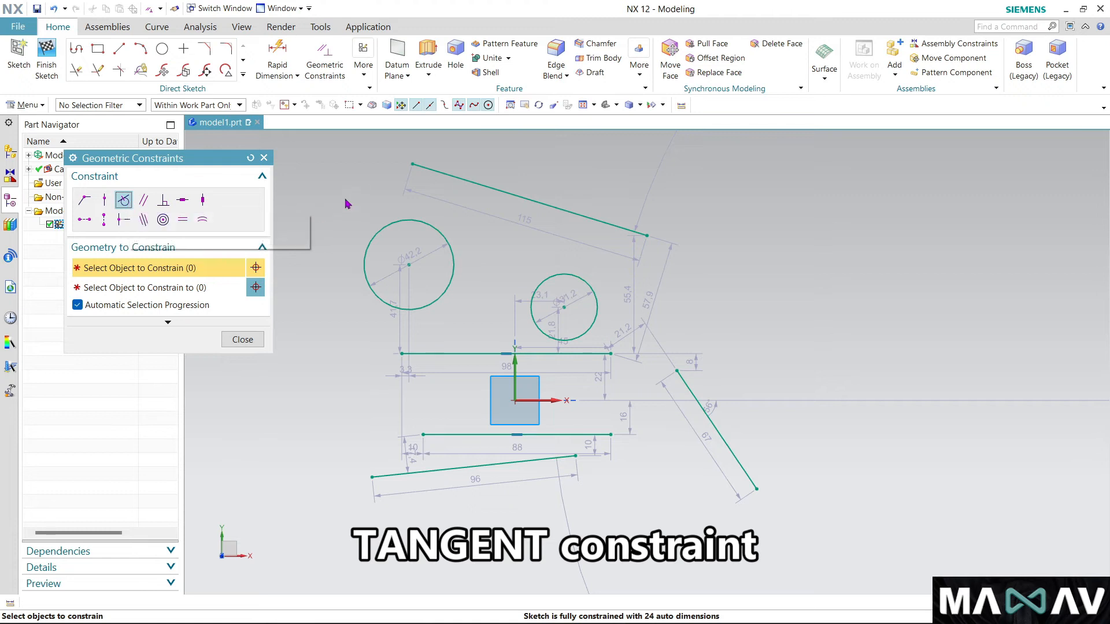
{"action": "left_click", "coordinate": [433, 171]}
{"action": "left_click", "coordinate": [416, 220]}
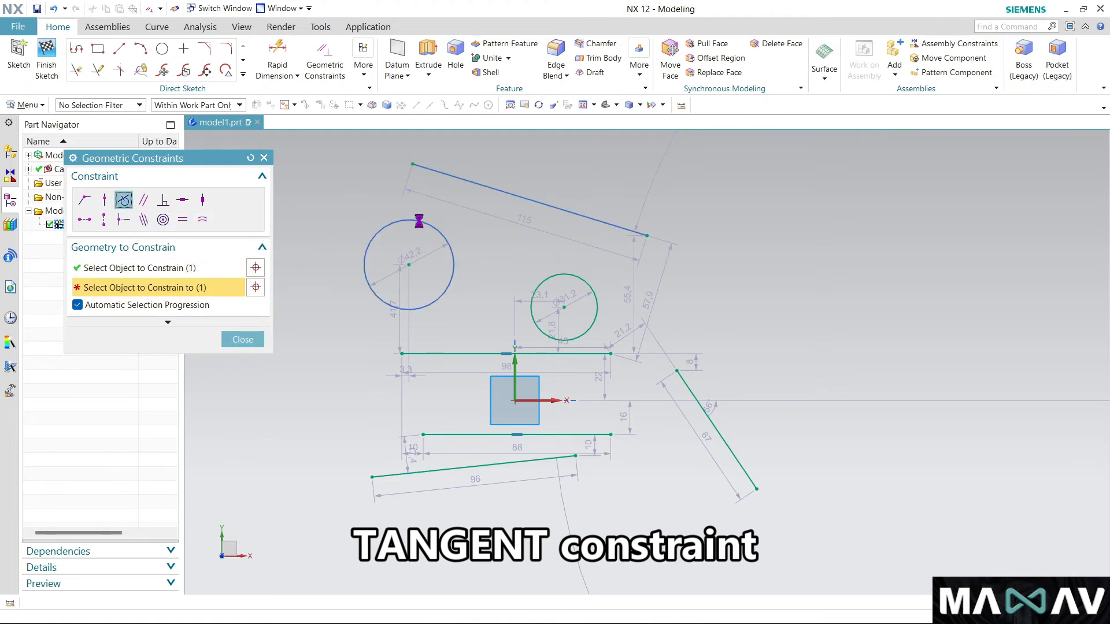
{"action": "scroll", "coordinate": [441, 163], "scroll_direction": "up", "scroll_amount": 4}
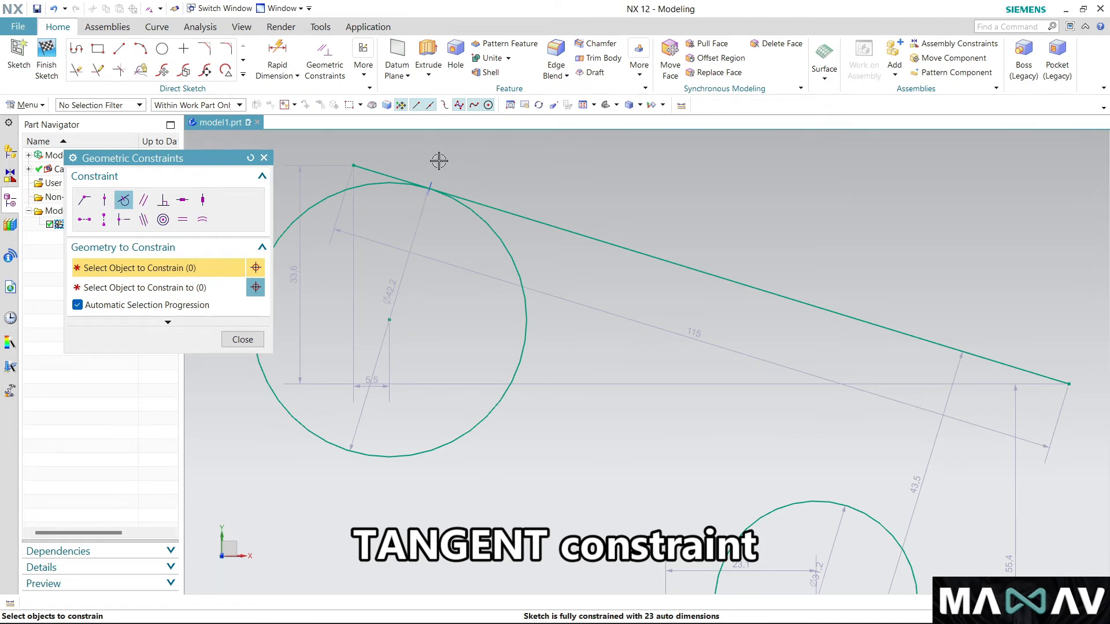
{"action": "scroll", "coordinate": [441, 167], "scroll_direction": "down", "scroll_amount": 4}
{"action": "left_click", "coordinate": [610, 225]}
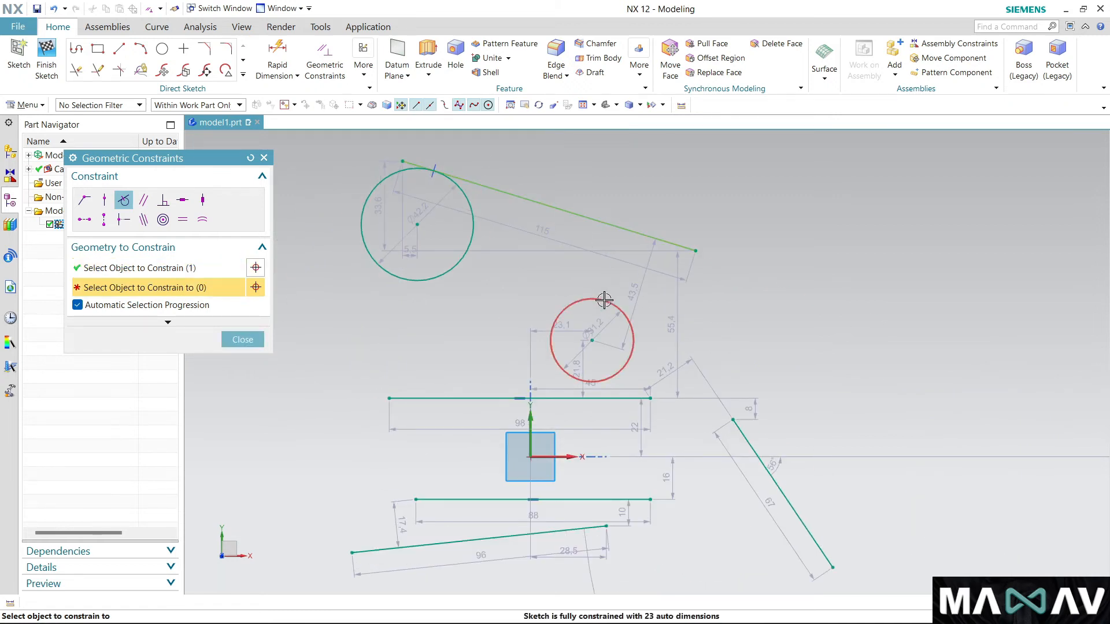
{"action": "left_click", "coordinate": [604, 301]}
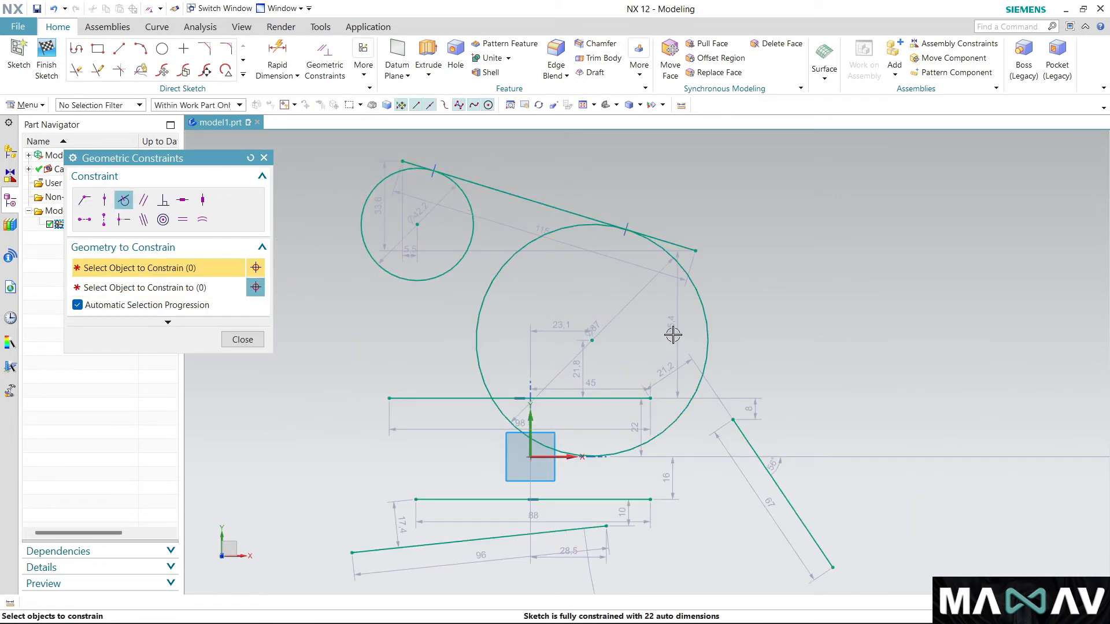
{"action": "left_click", "coordinate": [266, 158]}
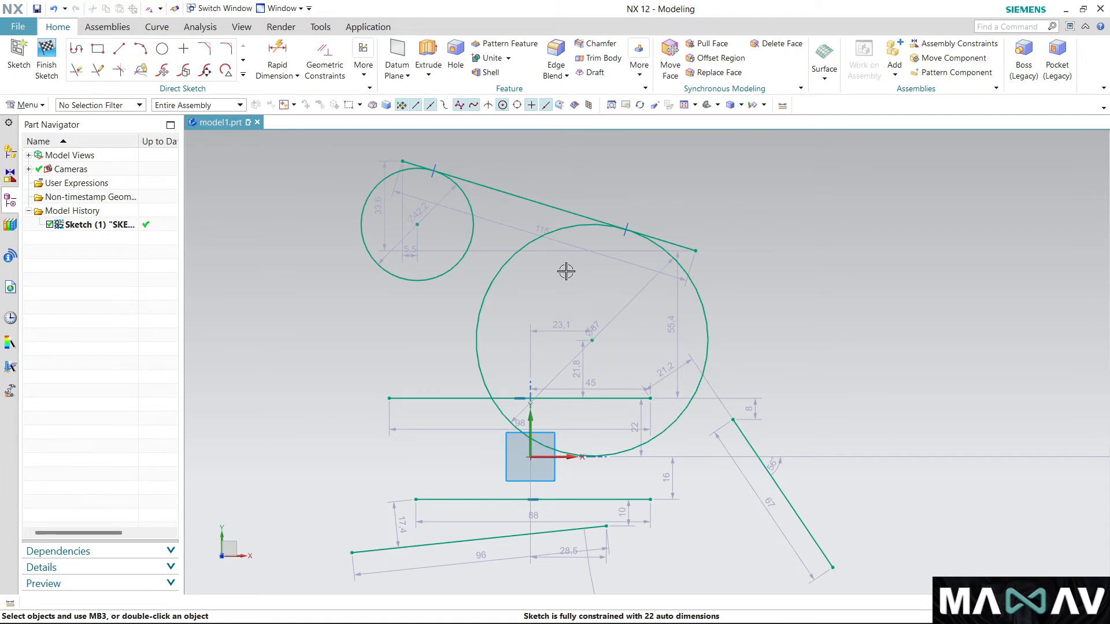
Delete all the lines and circles, clearing the sketch
{"action": "mouse_move", "coordinate": [344, 138]}
{"action": "left_mouse_down"}
{"action": "mouse_move", "coordinate": [424, 198]}
{"action": "mouse_move", "coordinate": [556, 355]}
{"action": "mouse_move", "coordinate": [844, 587]}
{"action": "left_mouse_up"}
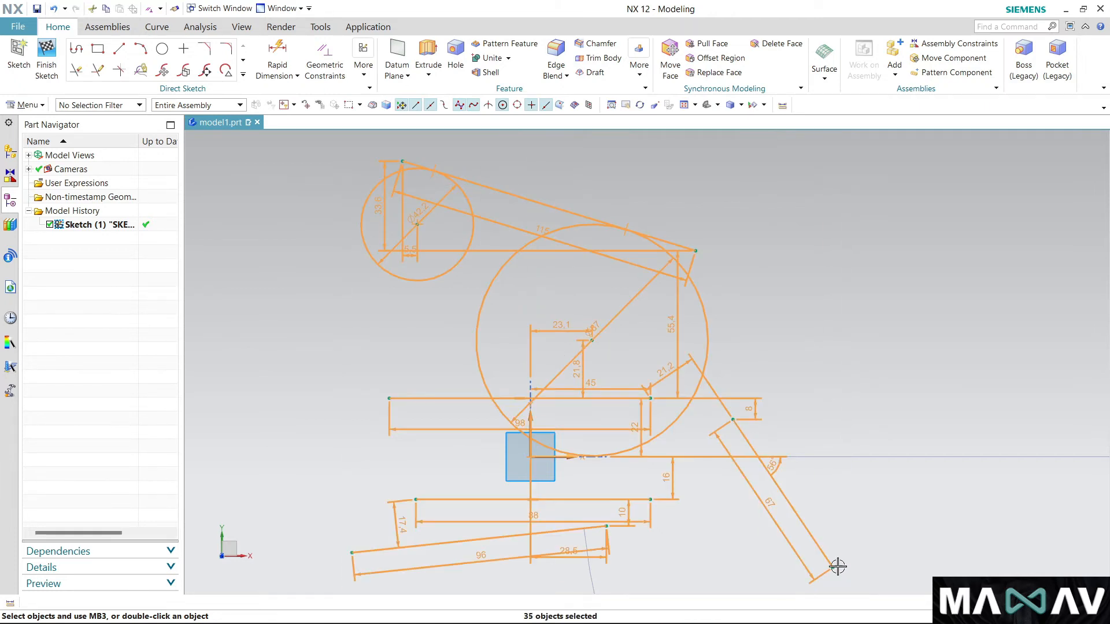
{"action": "key", "text": "Delete"}
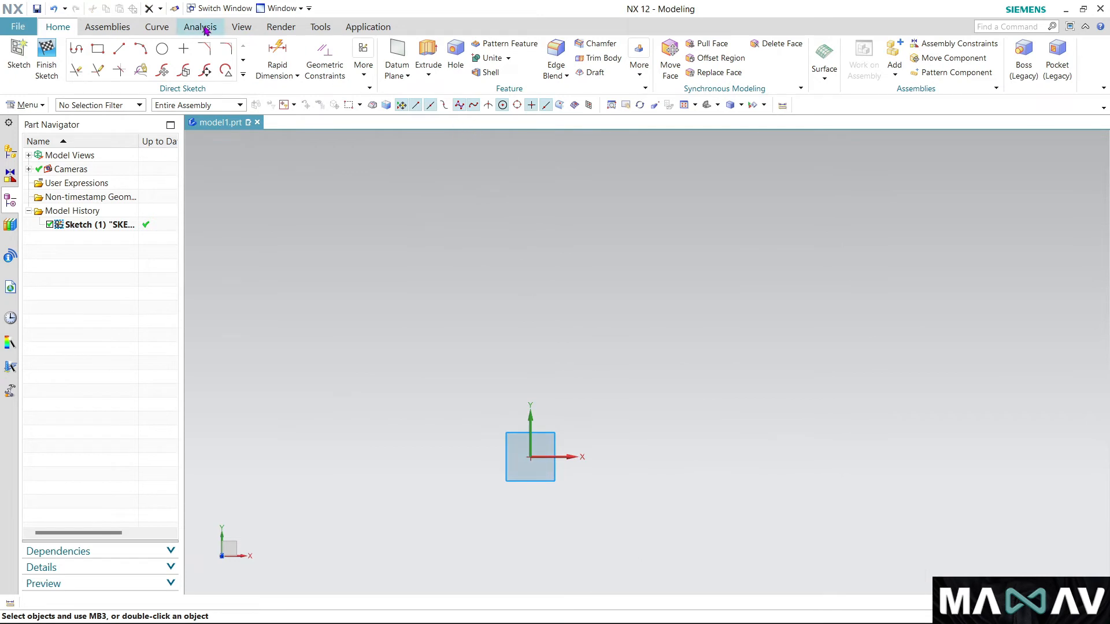
Draw four separate slanted lines: about 70 mm from the origin, about 88 mm and 47 mm to its upper left, and a steep one about 66 mm
{"action": "left_click", "coordinate": [126, 52]}
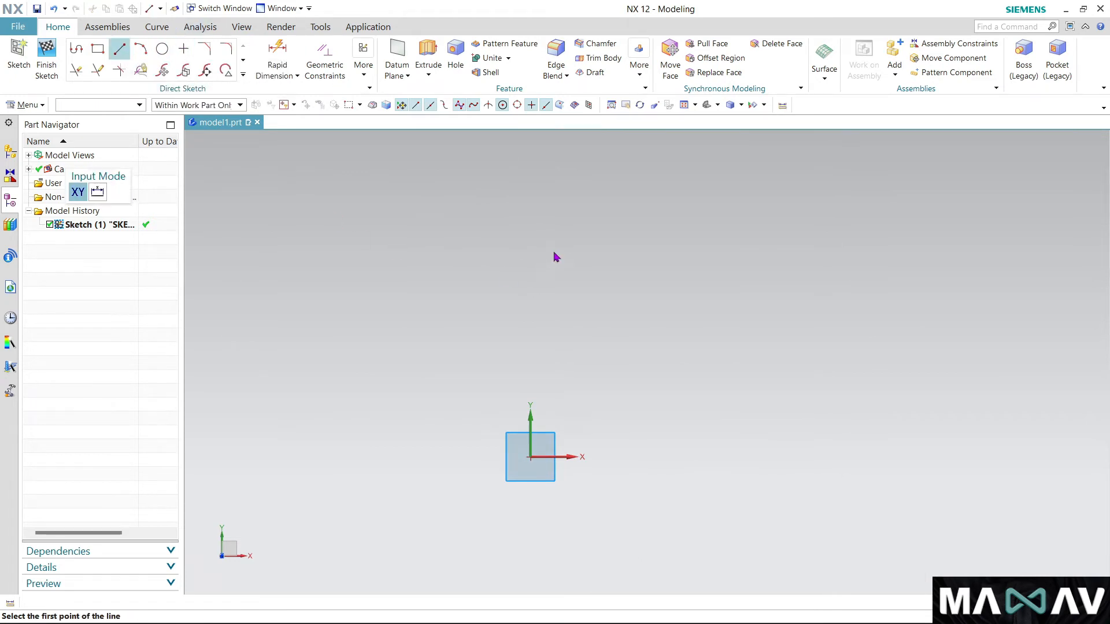
{"action": "left_click", "coordinate": [530, 457]}
{"action": "left_click", "coordinate": [642, 308]}
{"action": "left_click", "coordinate": [456, 382]}
{"action": "left_click", "coordinate": [642, 242]}
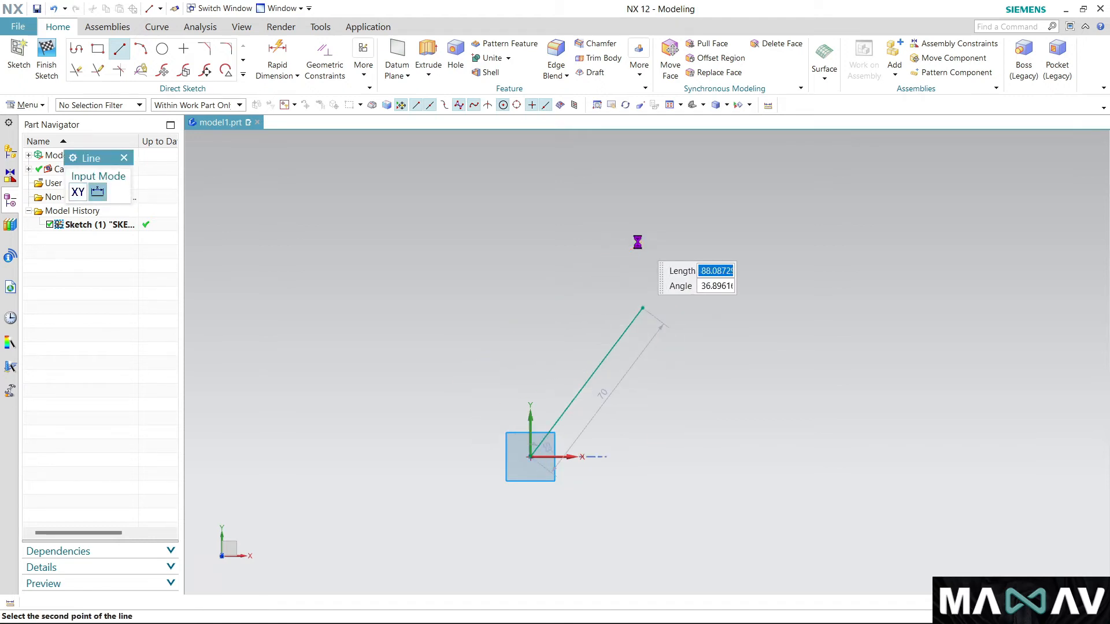
{"action": "left_click", "coordinate": [370, 272]}
{"action": "left_click", "coordinate": [465, 192]}
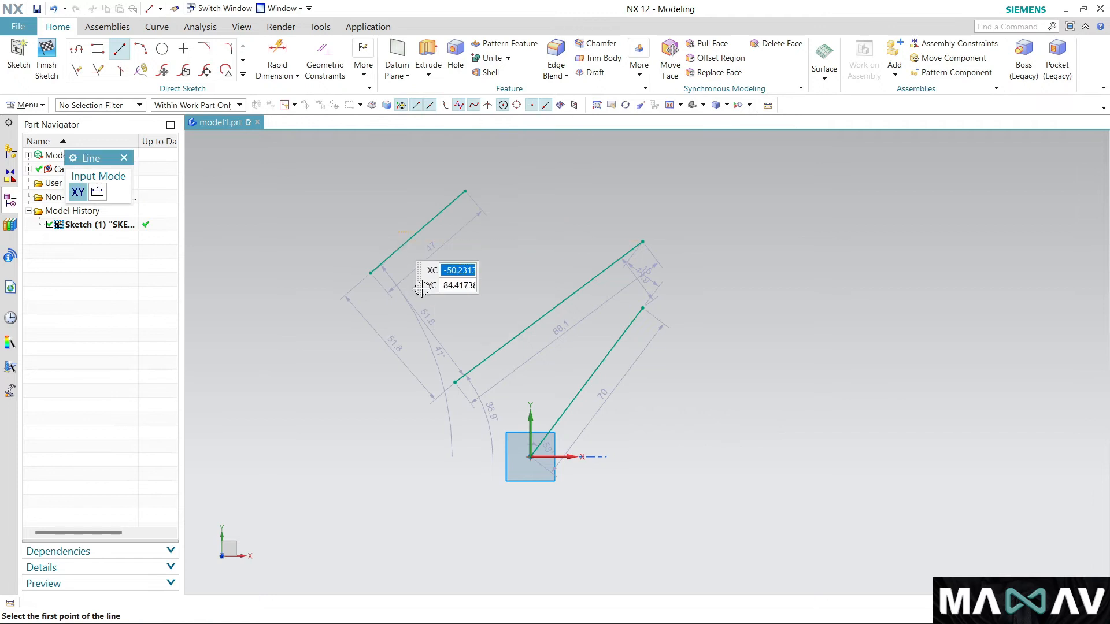
{"action": "left_click", "coordinate": [701, 209]}
{"action": "left_click", "coordinate": [725, 382]}
Make the 70 mm, 65.6 mm and 47 mm lines parallel to the 88.1 mm line with Parallel constraints
{"action": "left_click", "coordinate": [329, 54]}
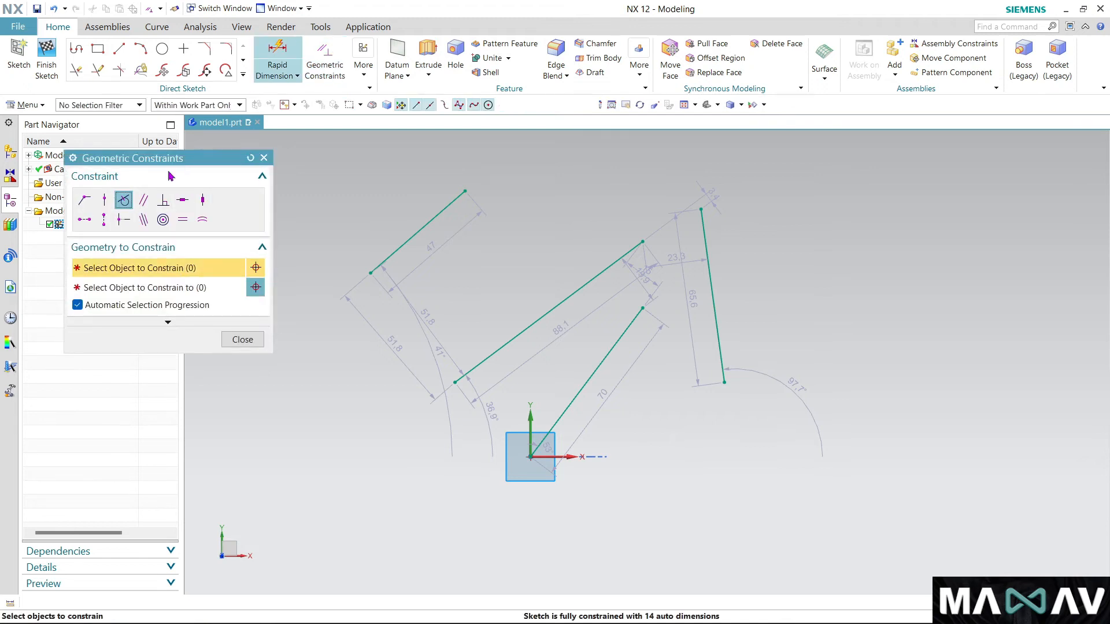
{"action": "left_click", "coordinate": [145, 201]}
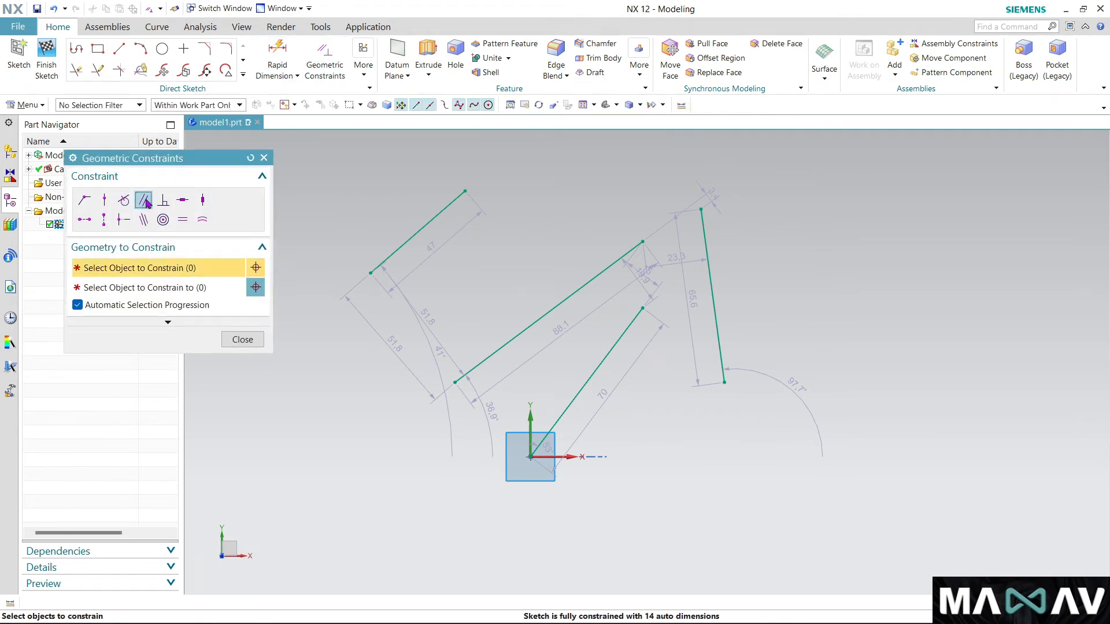
{"action": "left_click", "coordinate": [585, 287]}
{"action": "left_click", "coordinate": [615, 343]}
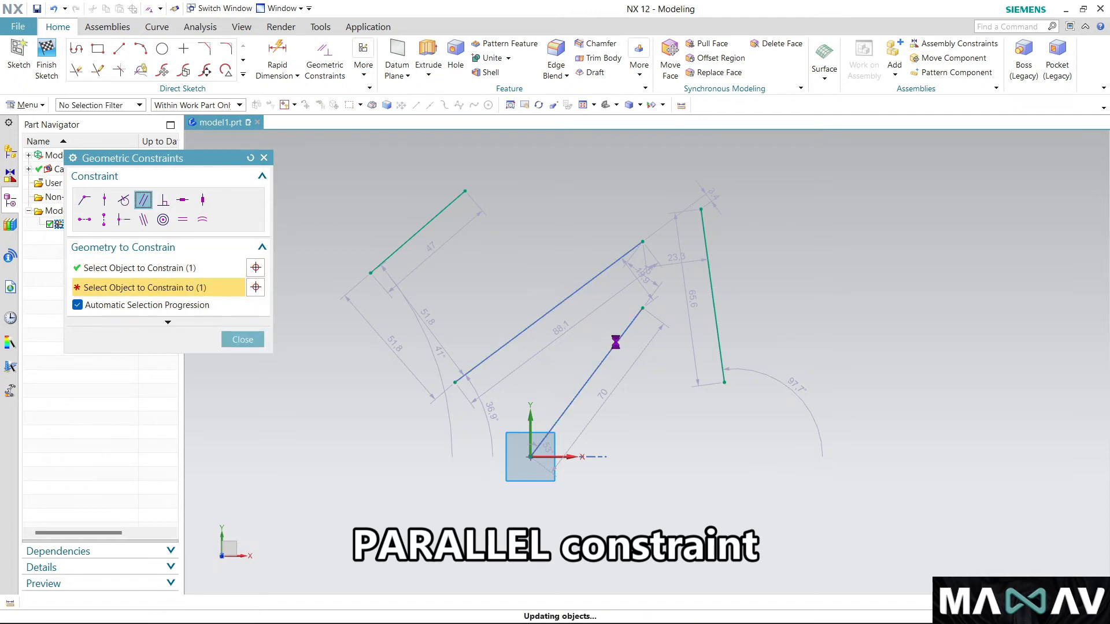
{"action": "left_click", "coordinate": [714, 285]}
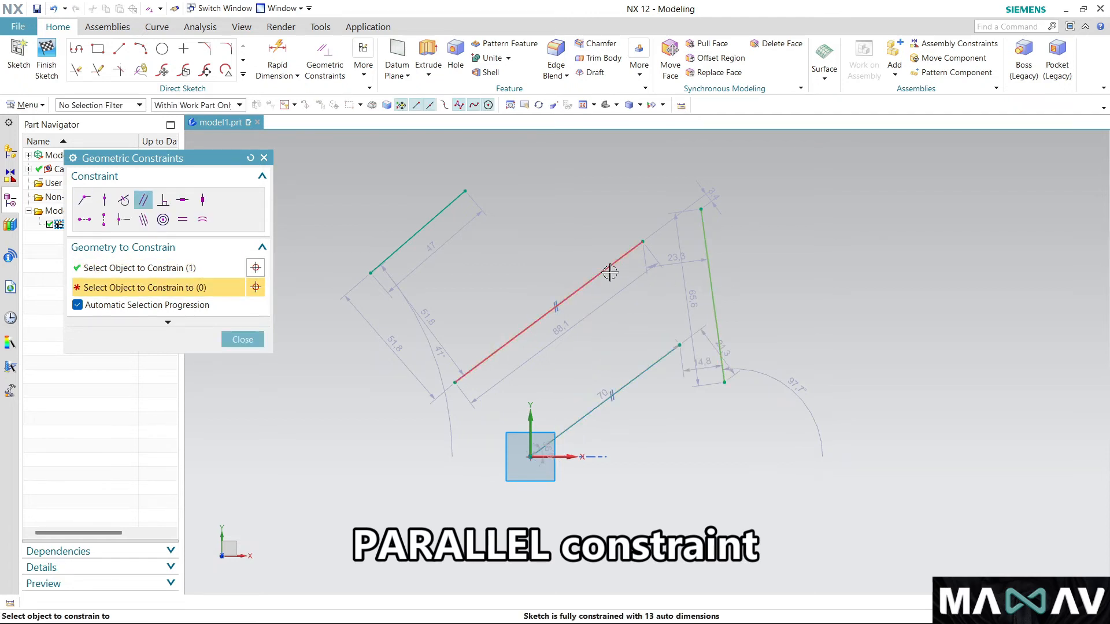
{"action": "left_click", "coordinate": [608, 270]}
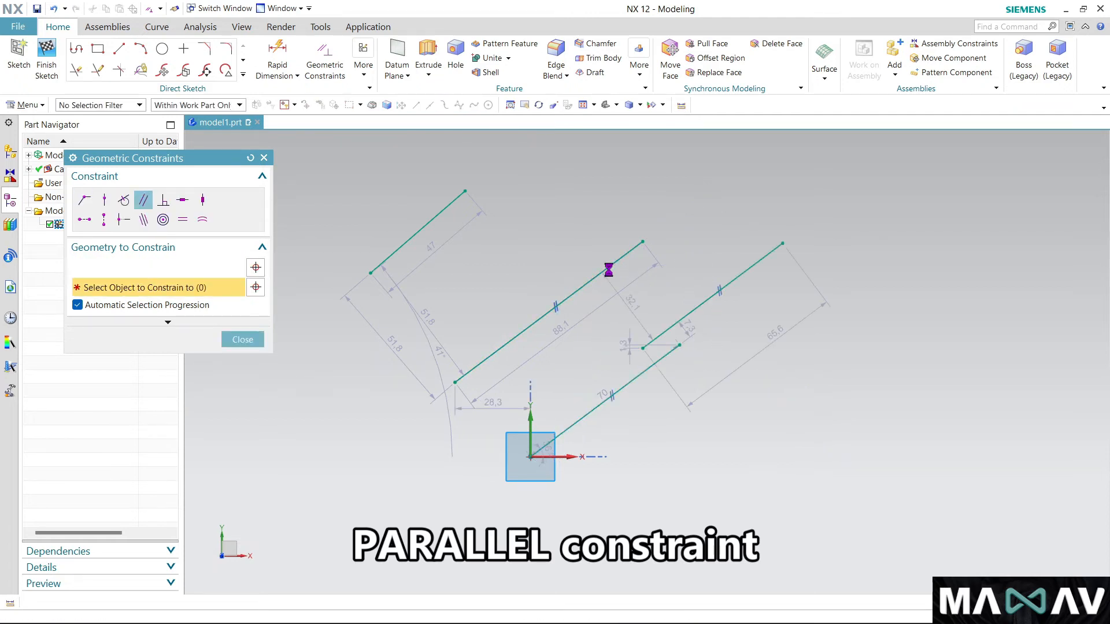
{"action": "left_click", "coordinate": [438, 210]}
{"action": "left_click", "coordinate": [610, 262]}
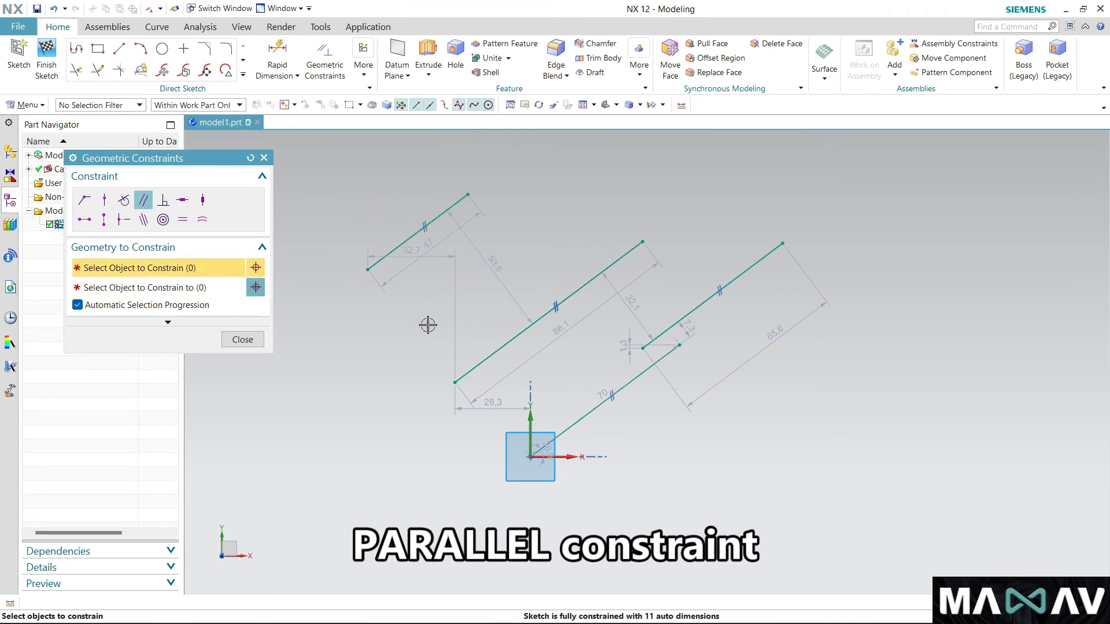
{"action": "left_click", "coordinate": [424, 228]}
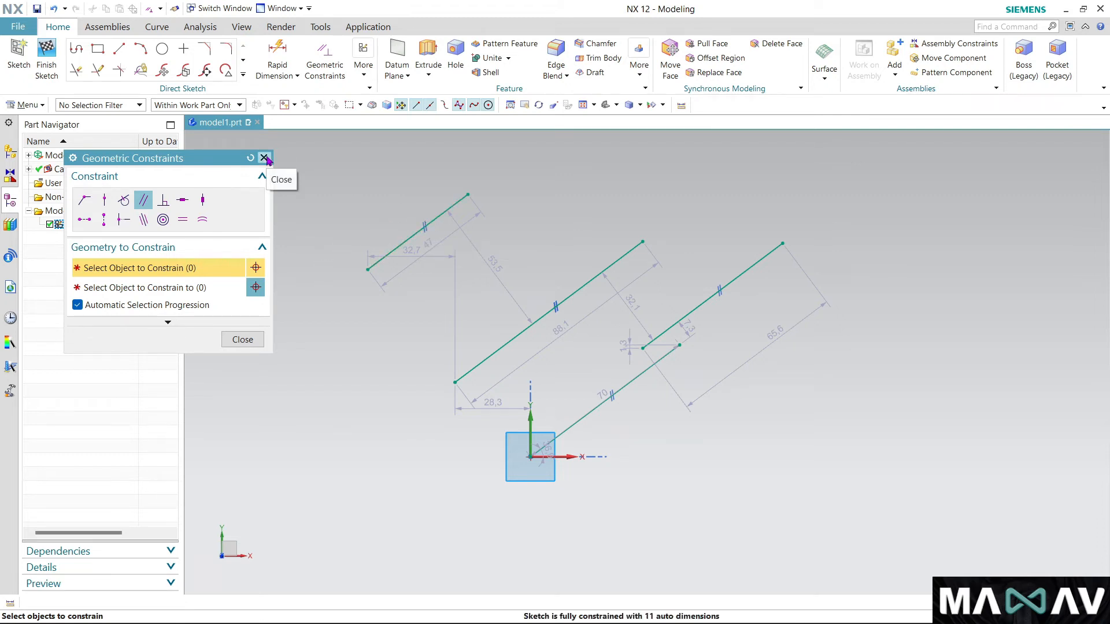
{"action": "left_click", "coordinate": [264, 158]}
Draw a slanted line about 33.3 mm long above the 65.6 mm line and a vertical 35 mm line above the 88.1 mm line
{"action": "left_click", "coordinate": [98, 48]}
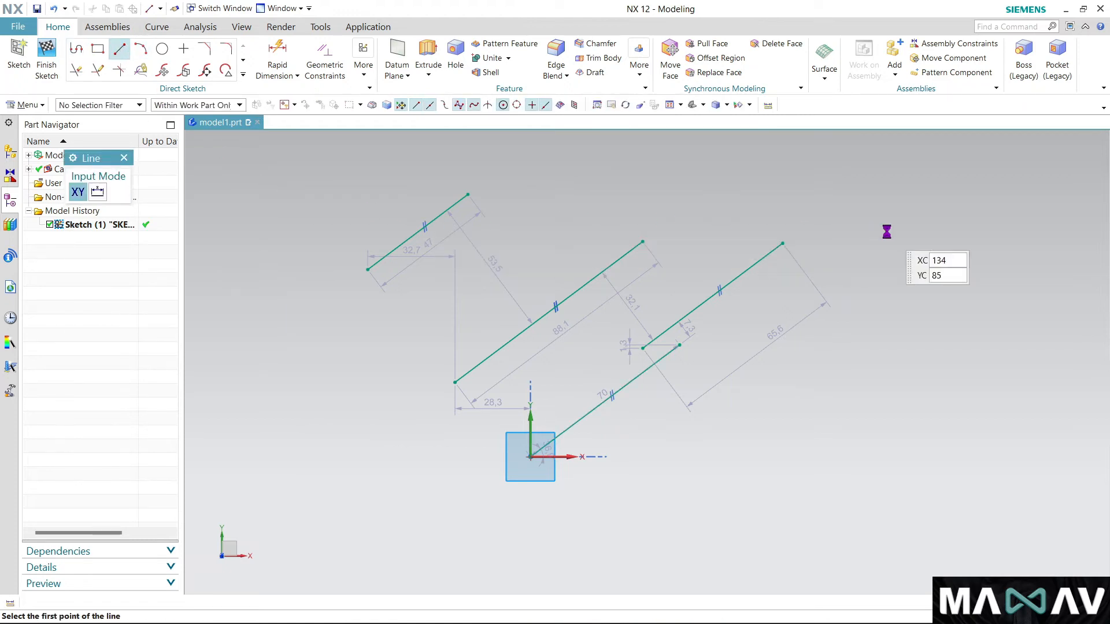
{"action": "scroll", "coordinate": [558, 244], "scroll_direction": "down", "scroll_amount": 3}
{"action": "scroll", "coordinate": [626, 205], "scroll_direction": "up", "scroll_amount": 3}
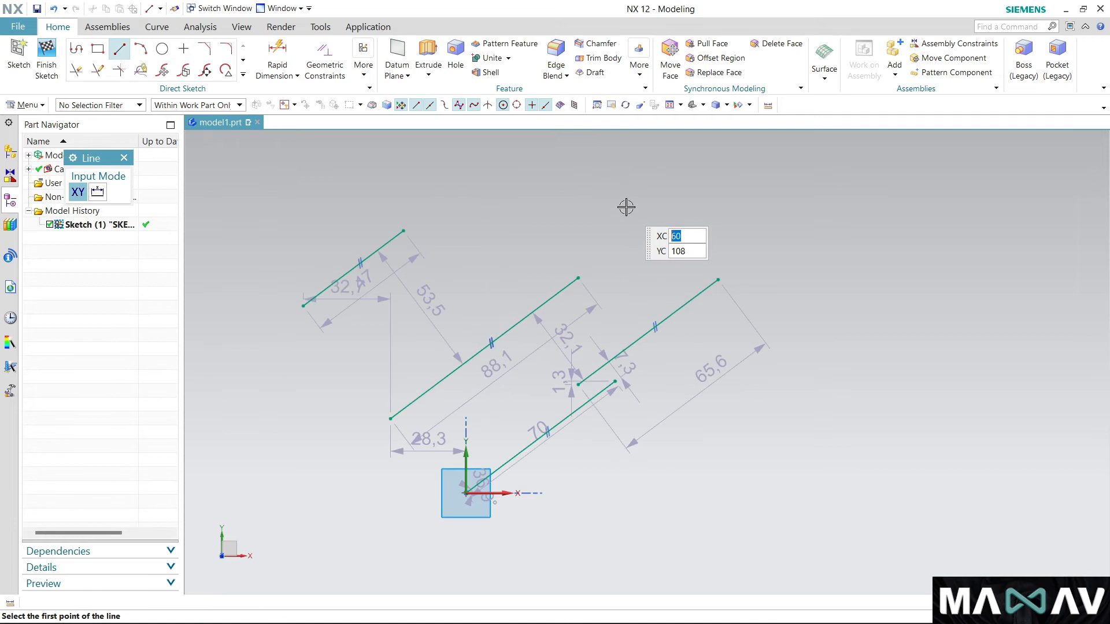
{"action": "left_click", "coordinate": [625, 198]}
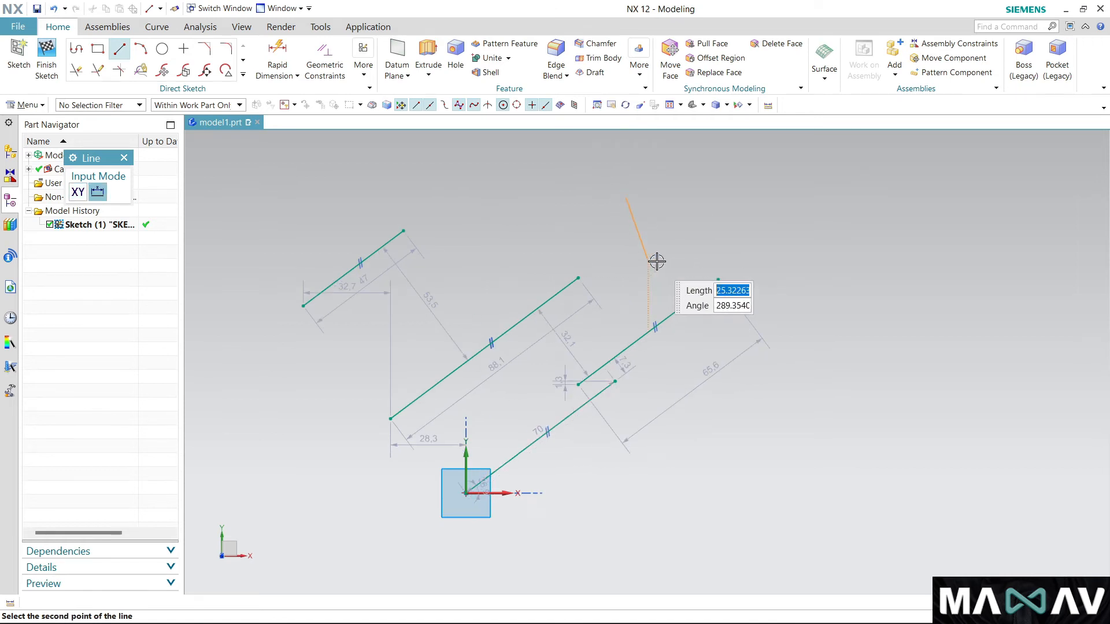
{"action": "left_click", "coordinate": [659, 280]}
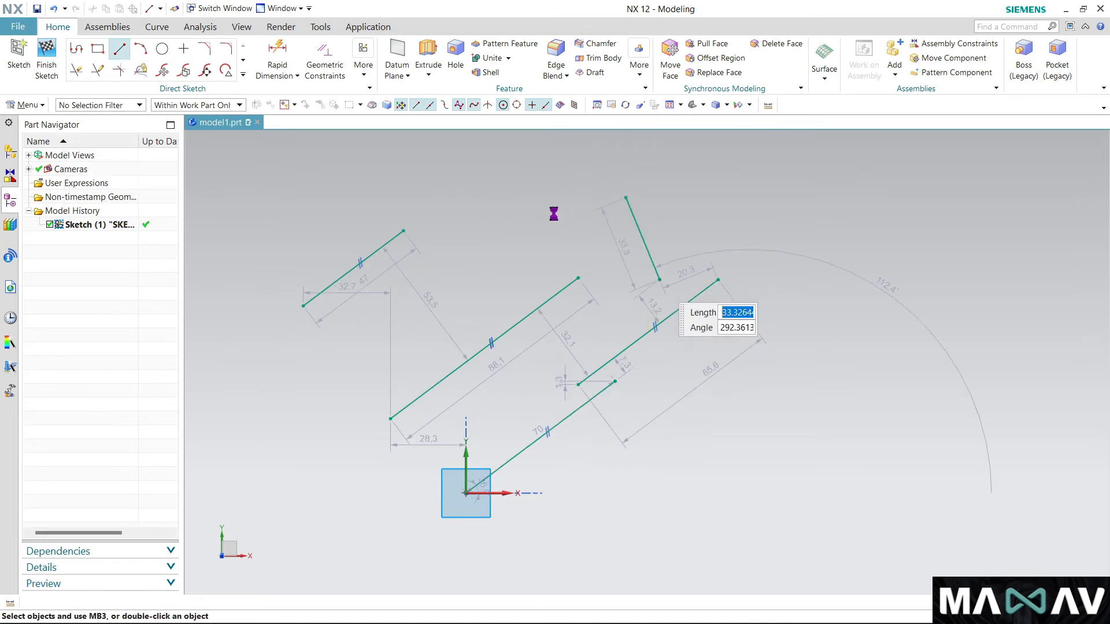
{"action": "left_click", "coordinate": [501, 197]}
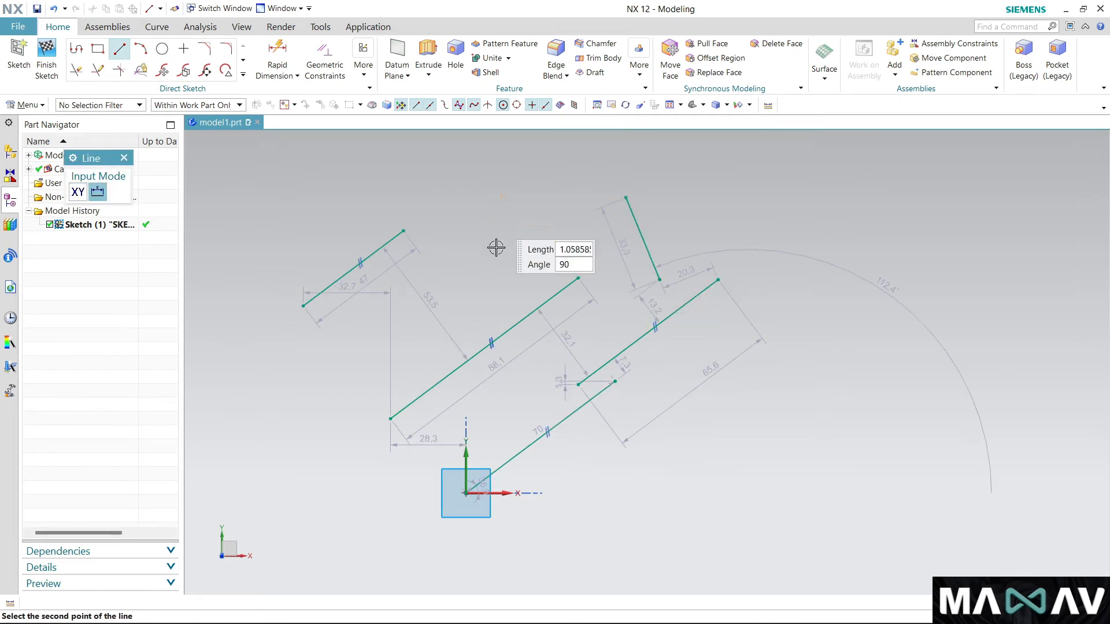
{"action": "left_click", "coordinate": [501, 292]}
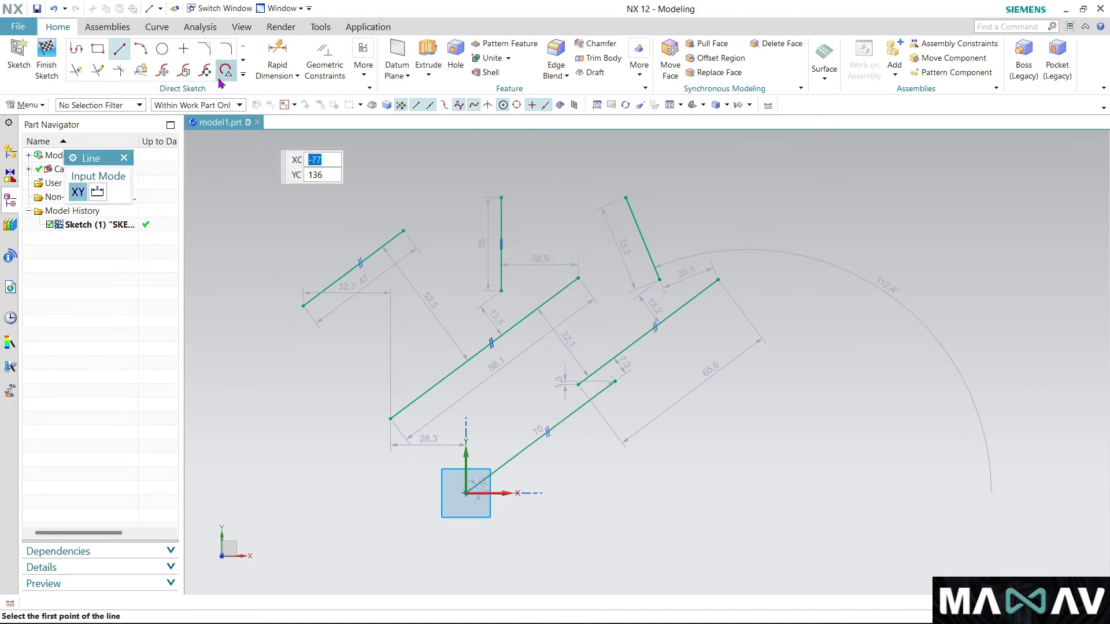
{"action": "key", "text": "Escape"}
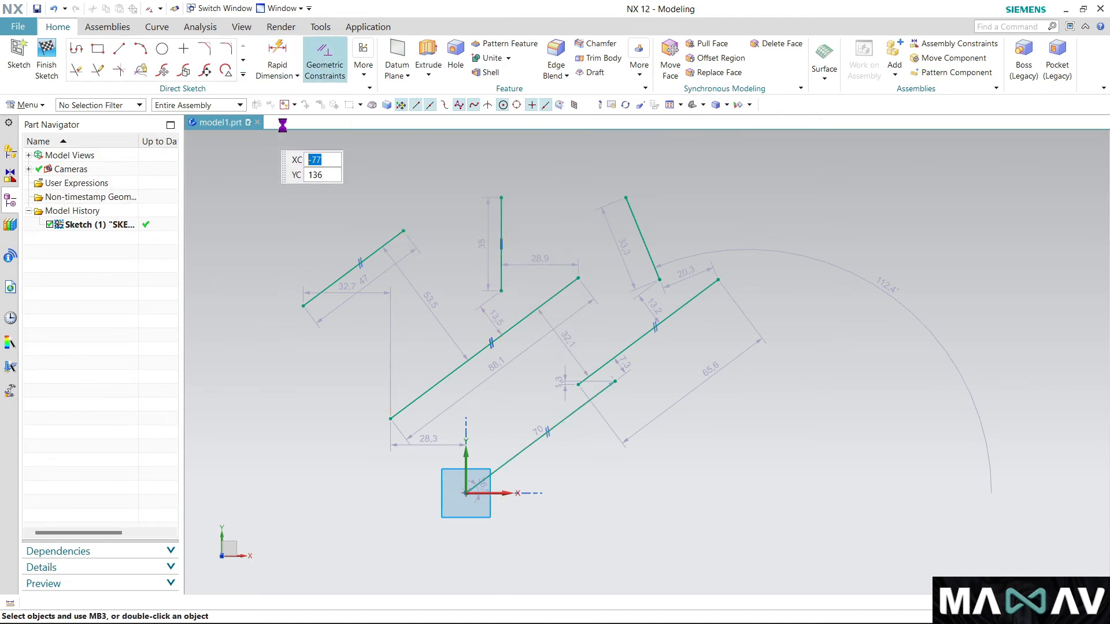
Apply Perpendicular constraints between the 33.3 mm and 65.6 mm lines and between the 35 mm and 88.1 mm lines
{"action": "left_click", "coordinate": [163, 205]}
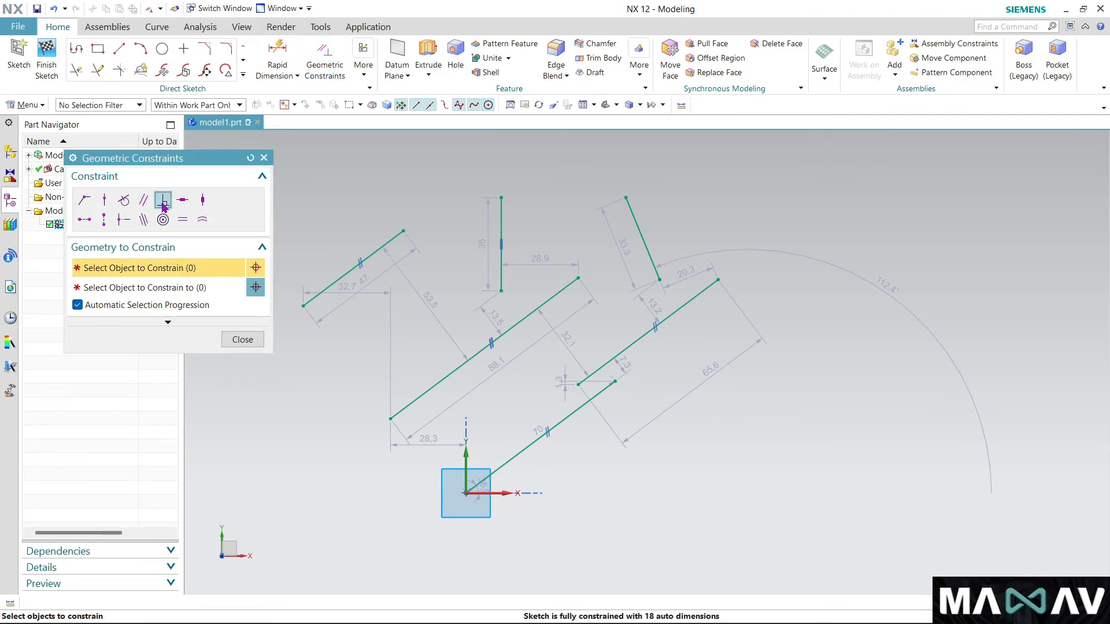
{"action": "left_click", "coordinate": [644, 256]}
{"action": "left_click", "coordinate": [701, 287]}
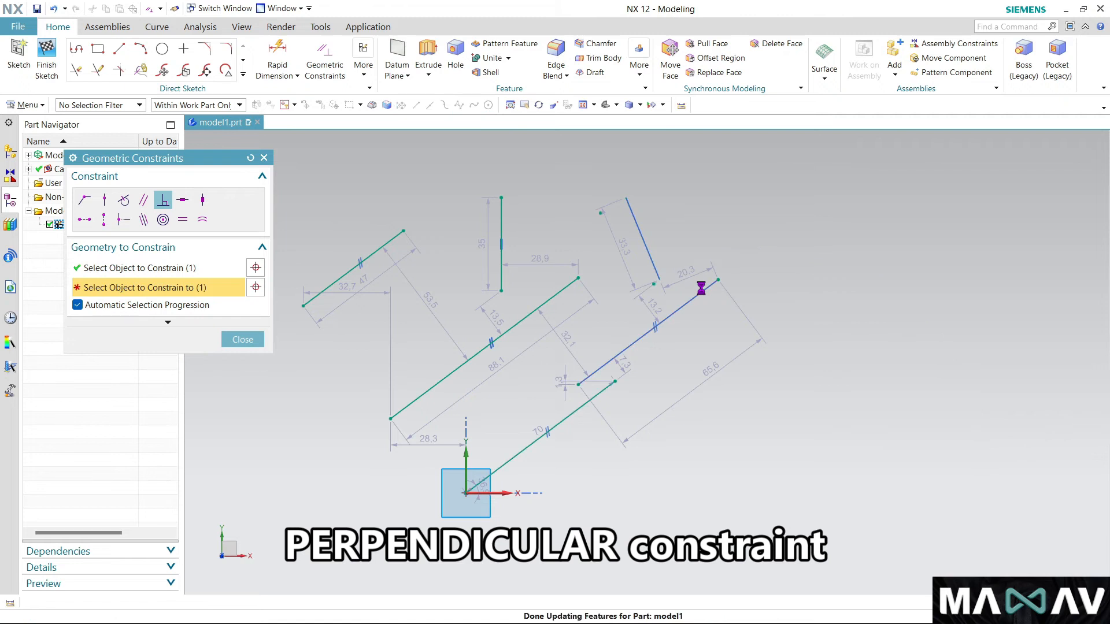
{"action": "left_click", "coordinate": [502, 220]}
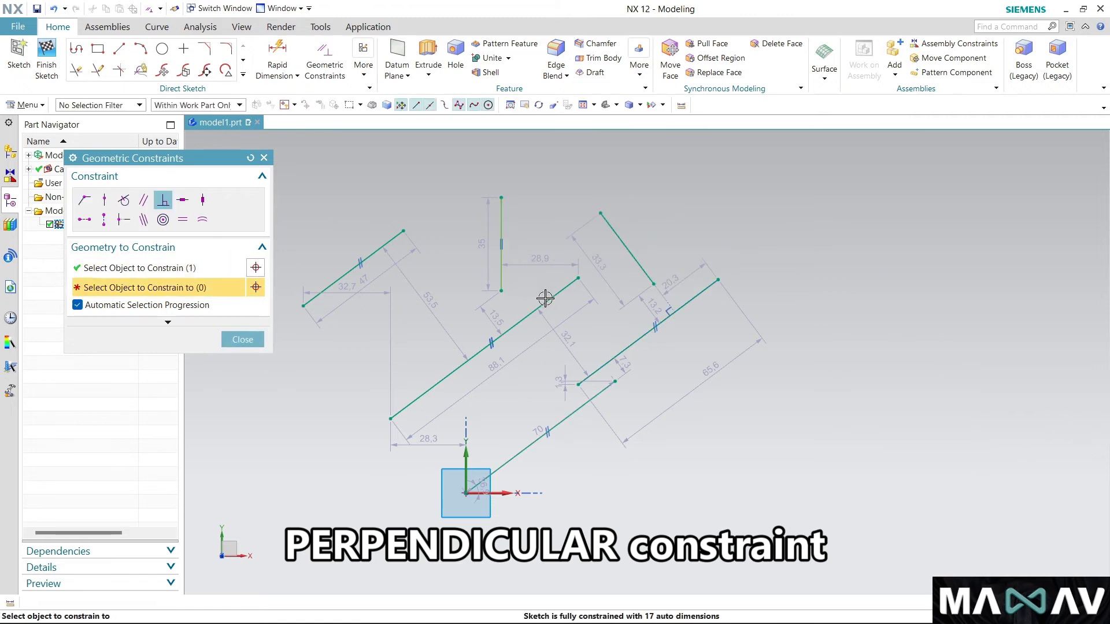
{"action": "left_click", "coordinate": [545, 297]}
{"action": "scroll", "coordinate": [566, 219], "scroll_direction": "down", "scroll_amount": 2}
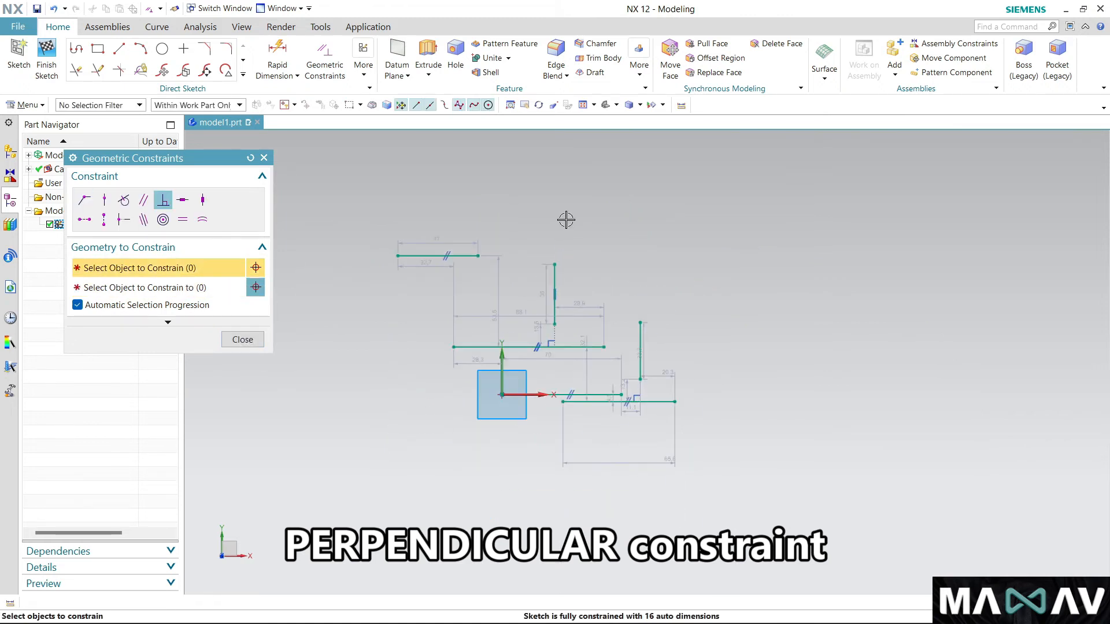
{"action": "scroll", "coordinate": [583, 292], "scroll_direction": "up", "scroll_amount": 2}
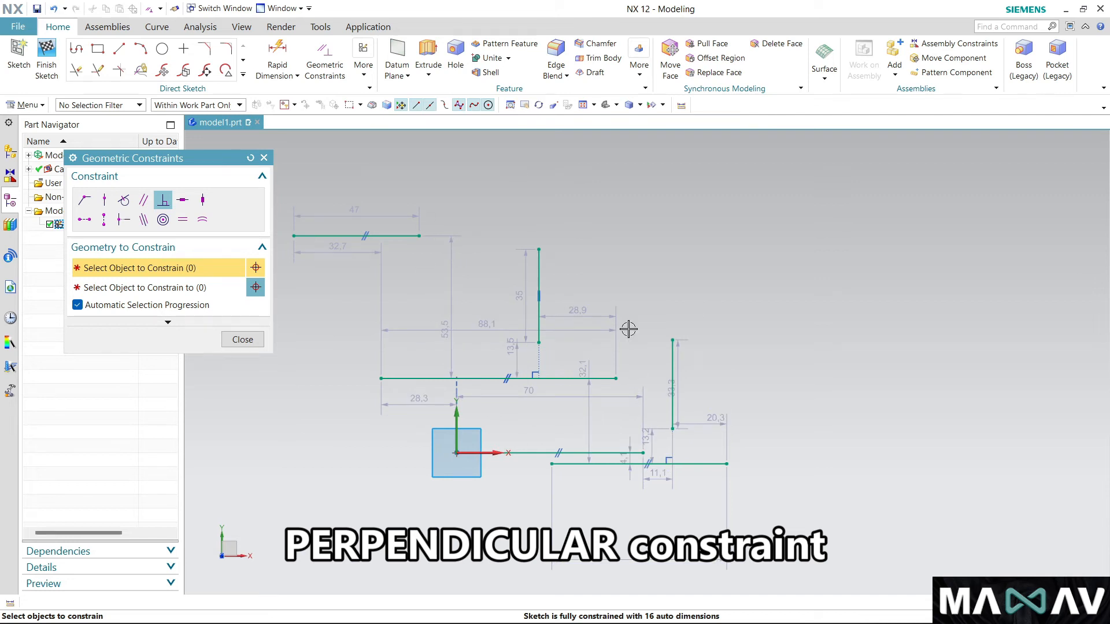
{"action": "scroll", "coordinate": [533, 389], "scroll_direction": "up", "scroll_amount": 3}
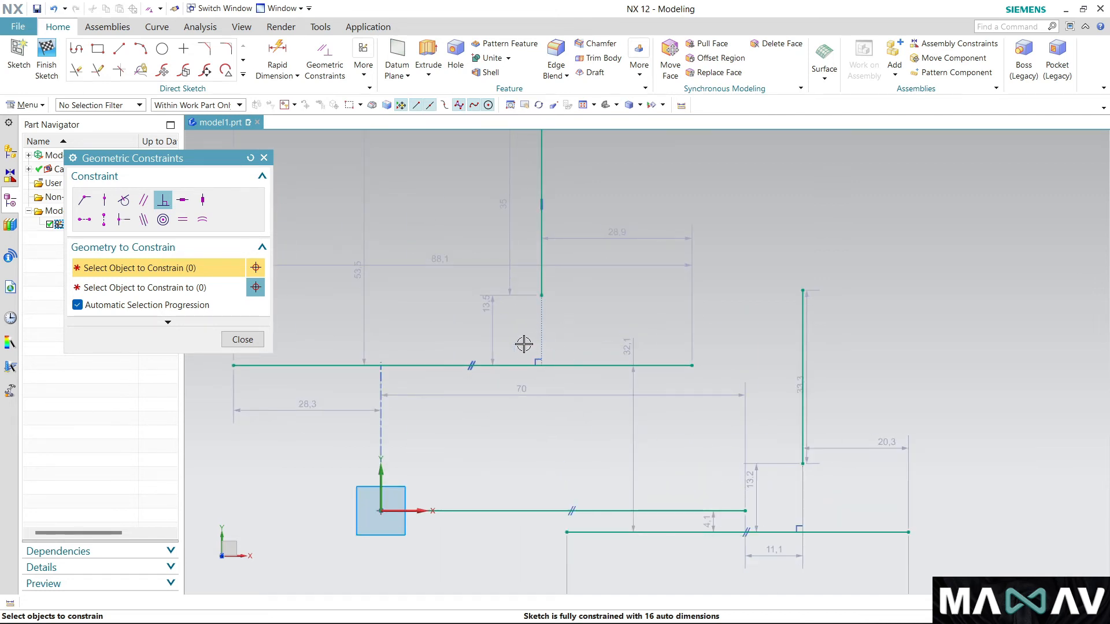
{"action": "scroll", "coordinate": [598, 236], "scroll_direction": "down", "scroll_amount": 5}
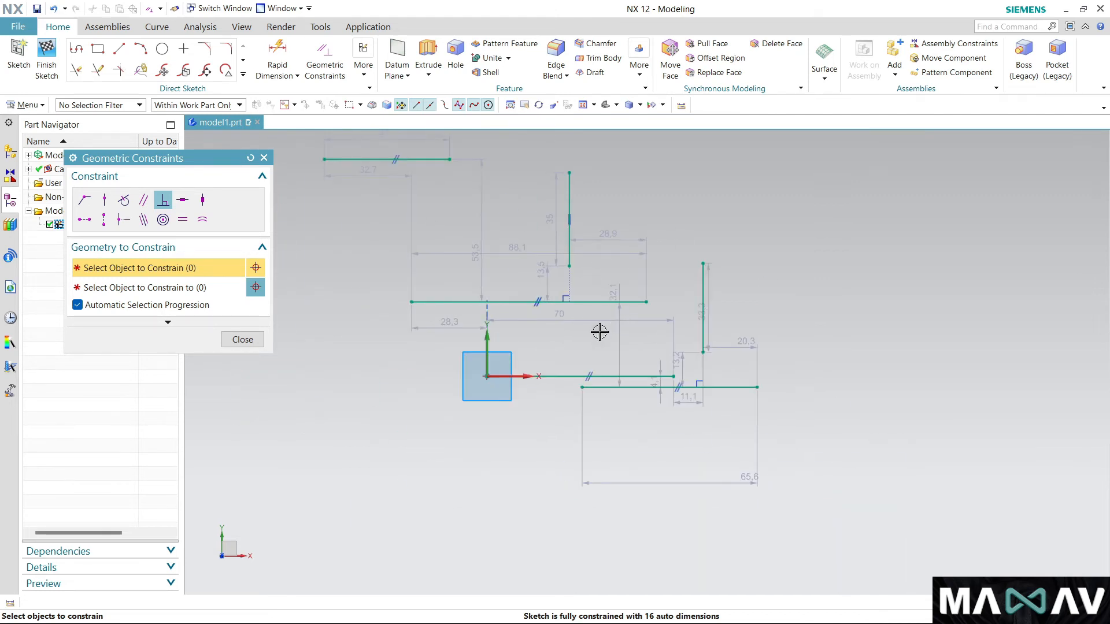
{"action": "left_click", "coordinate": [264, 158]}
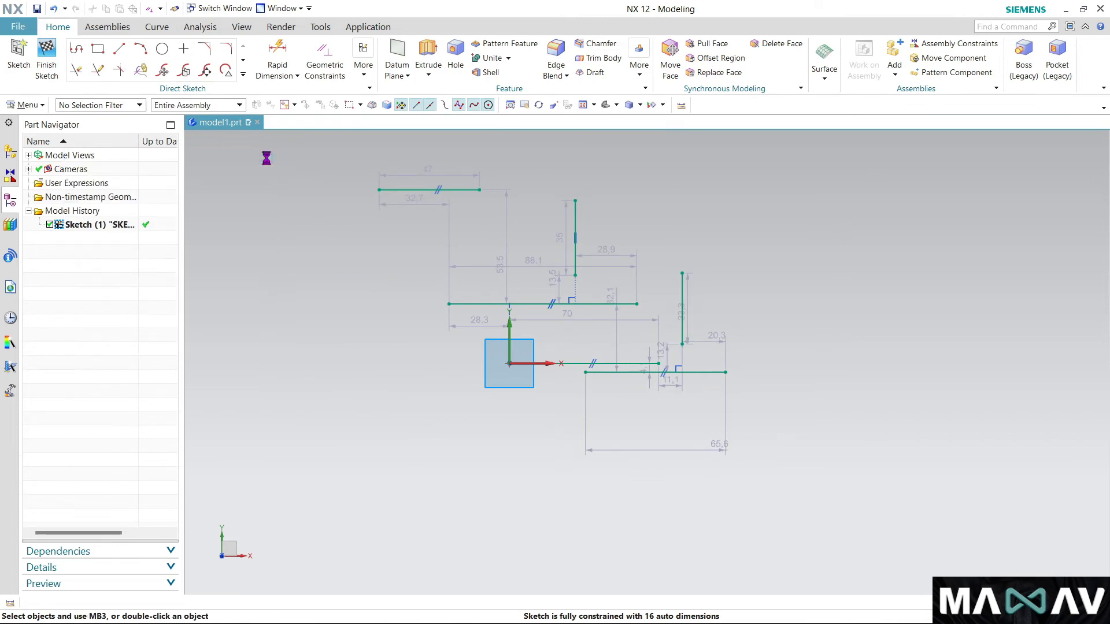
Draw three separate slanted lines to the left of the origin, about 86 mm, 113 mm and 77.4 mm long
{"action": "left_click", "coordinate": [120, 50]}
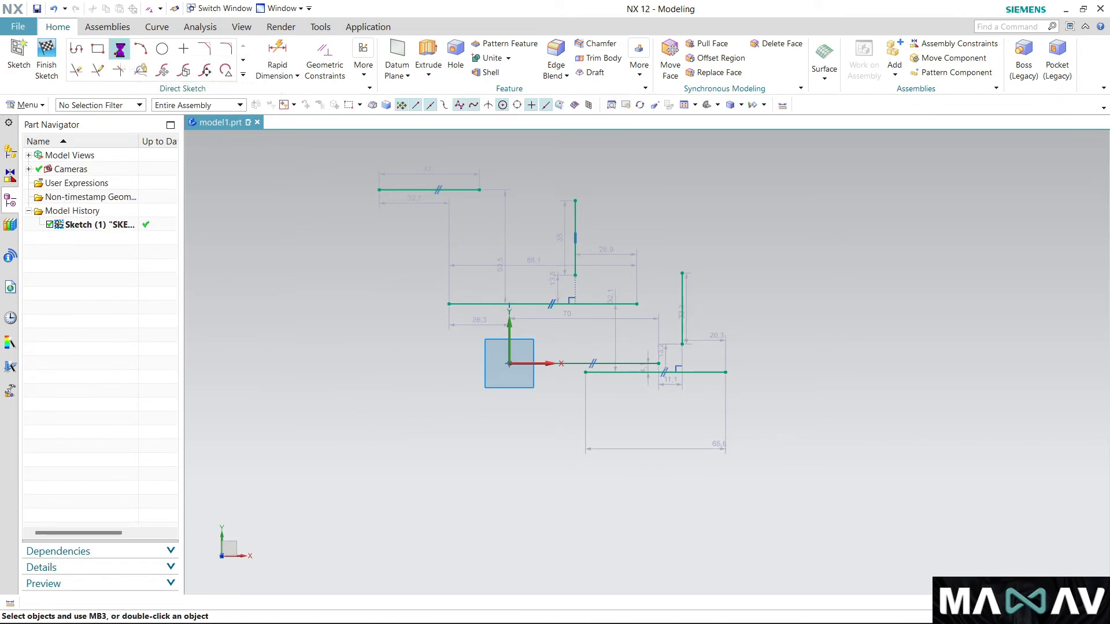
{"action": "scroll", "coordinate": [728, 239], "scroll_direction": "down", "scroll_amount": 3}
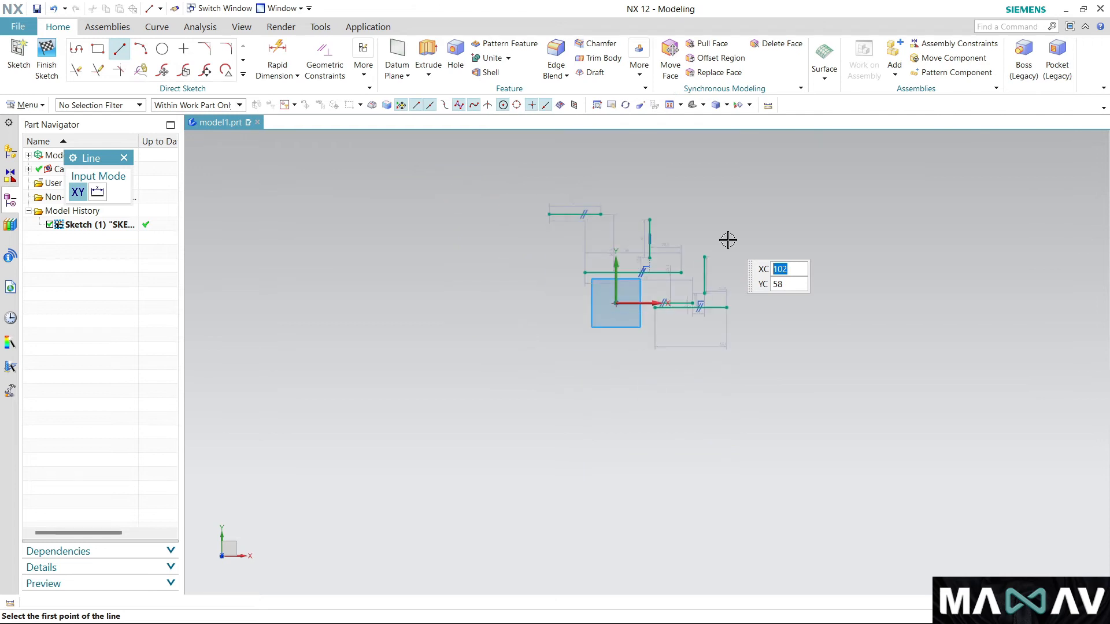
{"action": "scroll", "coordinate": [524, 316], "scroll_direction": "up", "scroll_amount": 3}
{"action": "left_click", "coordinate": [446, 248]}
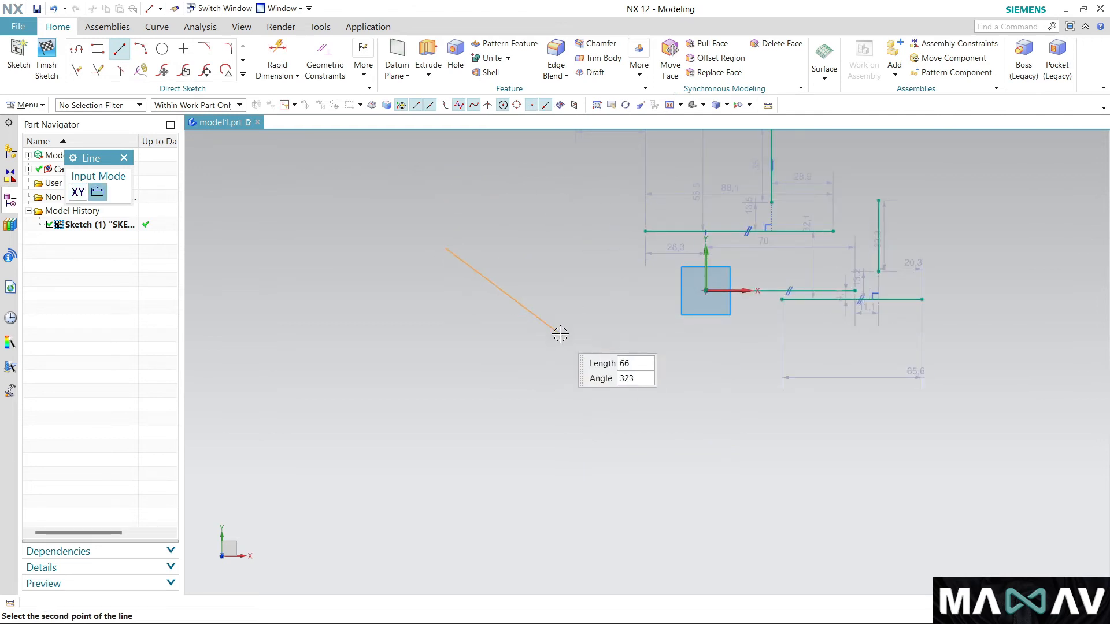
{"action": "left_click", "coordinate": [599, 348]}
{"action": "left_click", "coordinate": [416, 377]}
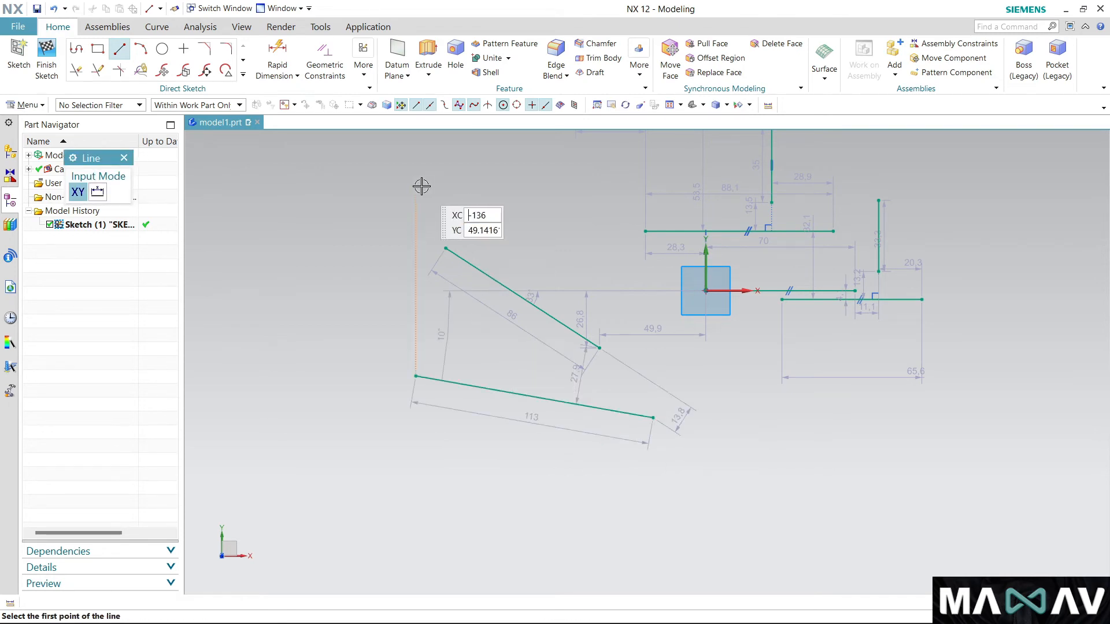
{"action": "left_click", "coordinate": [432, 169]}
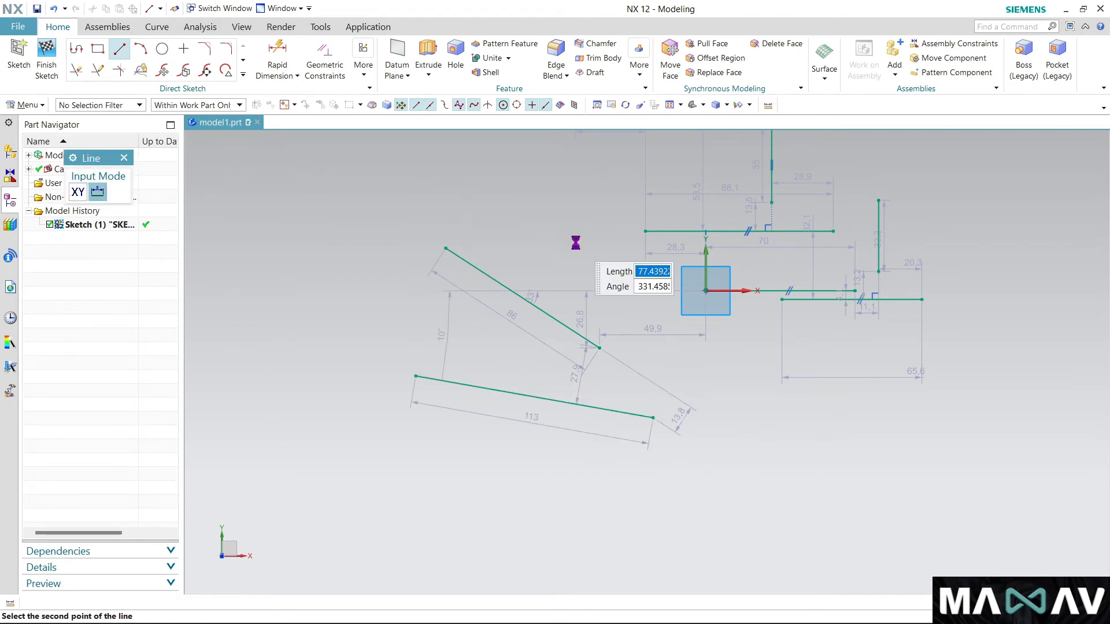
Make the slanted 77.4 mm and 113 mm lines horizontal with Horizontal constraints
{"action": "left_click", "coordinate": [316, 65]}
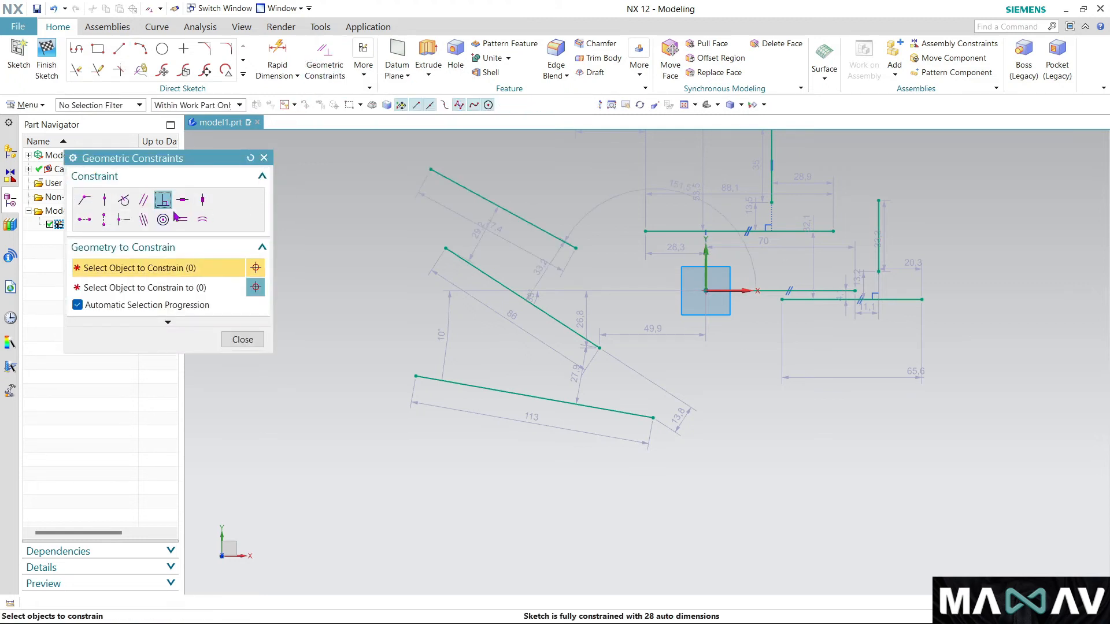
{"action": "left_click", "coordinate": [182, 202]}
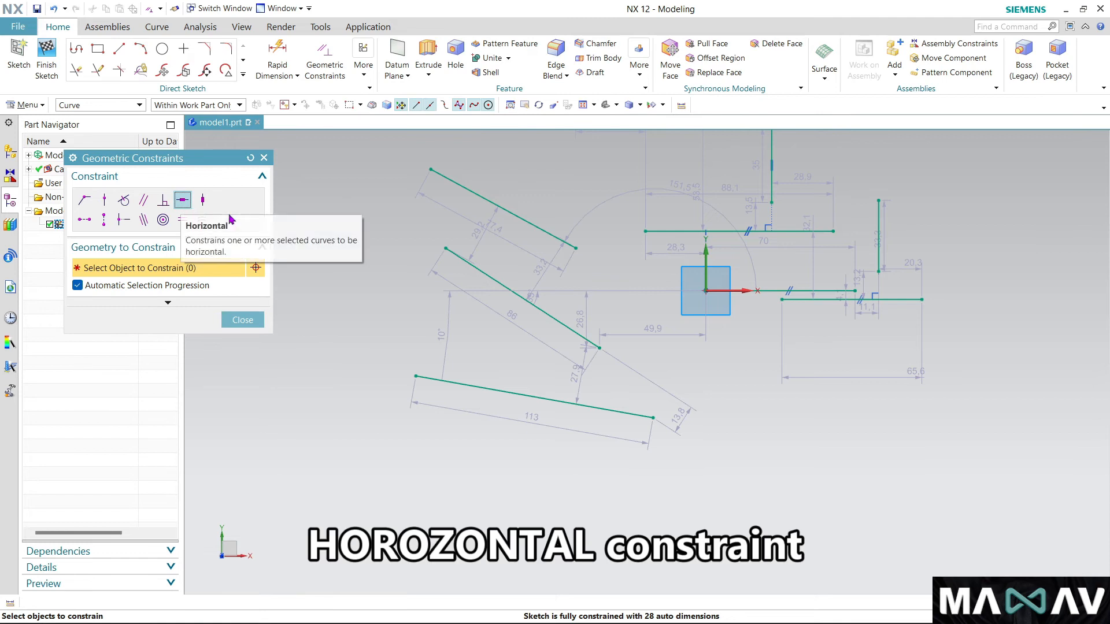
{"action": "left_click", "coordinate": [471, 189]}
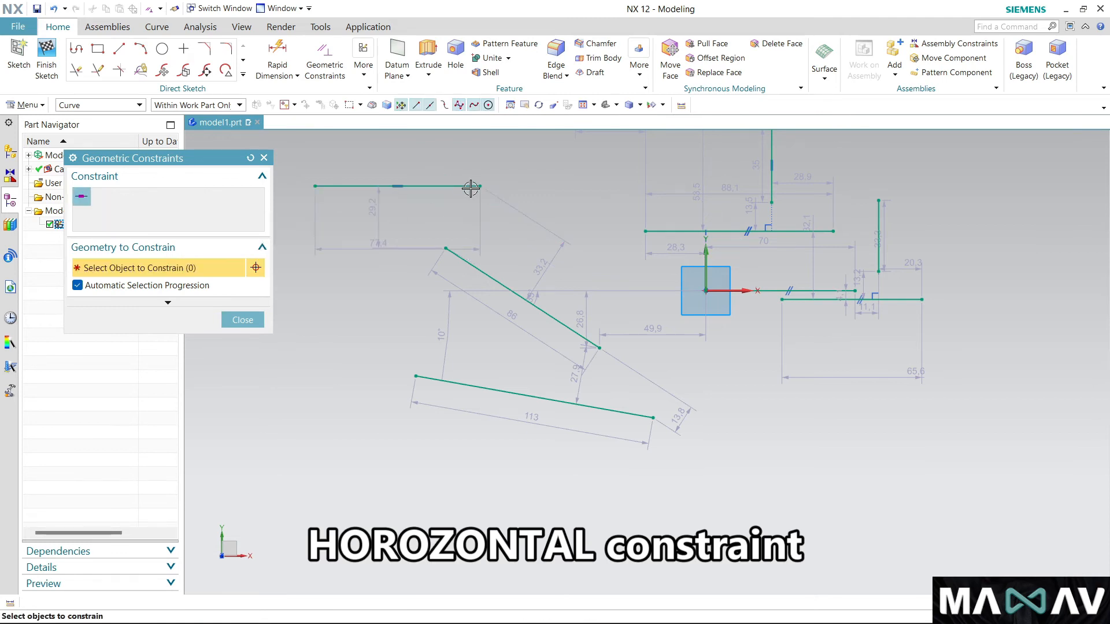
{"action": "left_click", "coordinate": [467, 385]}
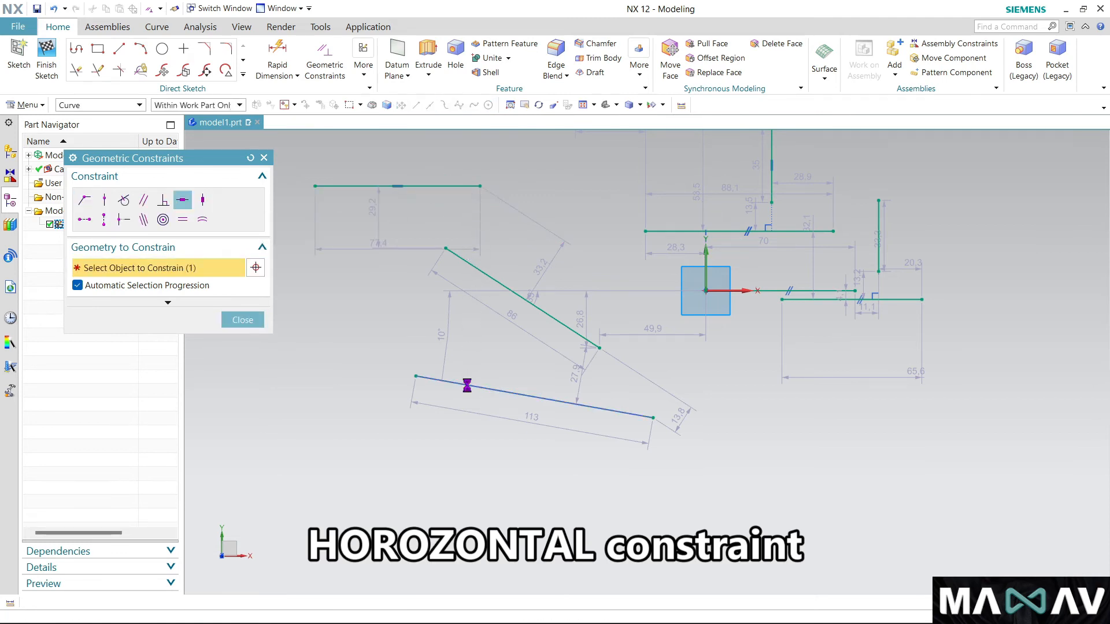
Make the slanted 86 mm line vertical with a Vertical constraint, and try the same constraint on the horizontal 88.1 mm line
{"action": "left_click", "coordinate": [204, 200]}
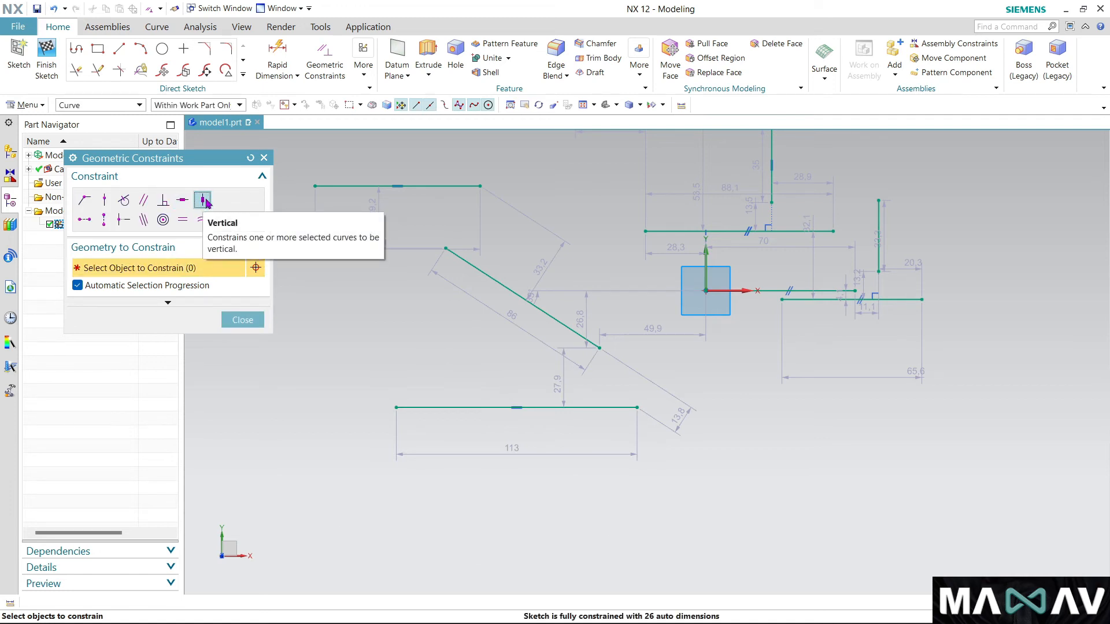
{"action": "left_click", "coordinate": [508, 284]}
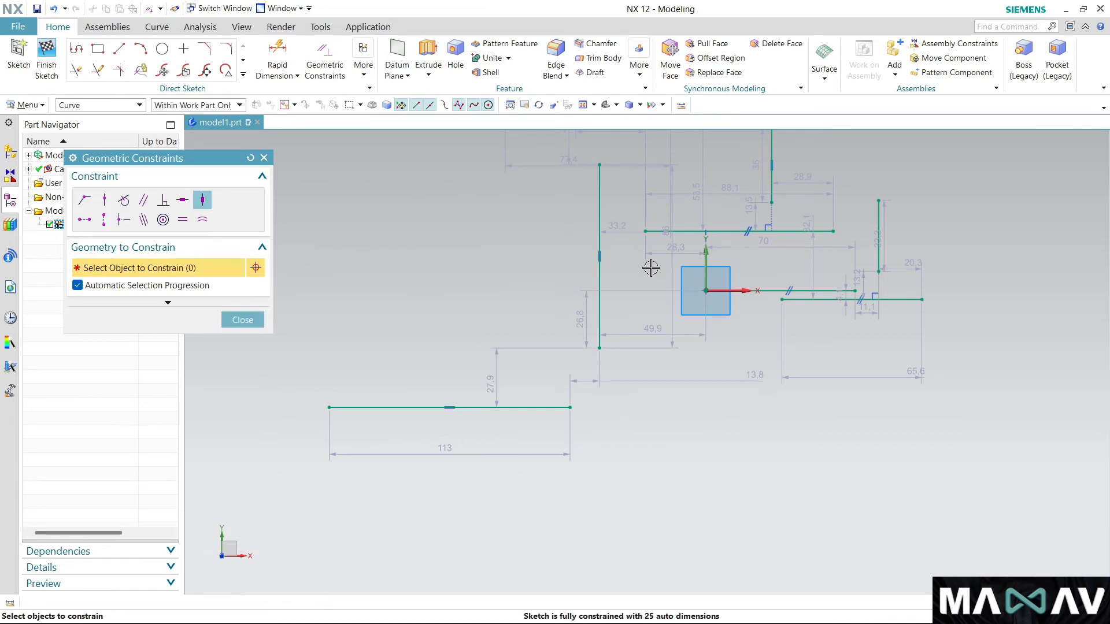
{"action": "left_click", "coordinate": [674, 229]}
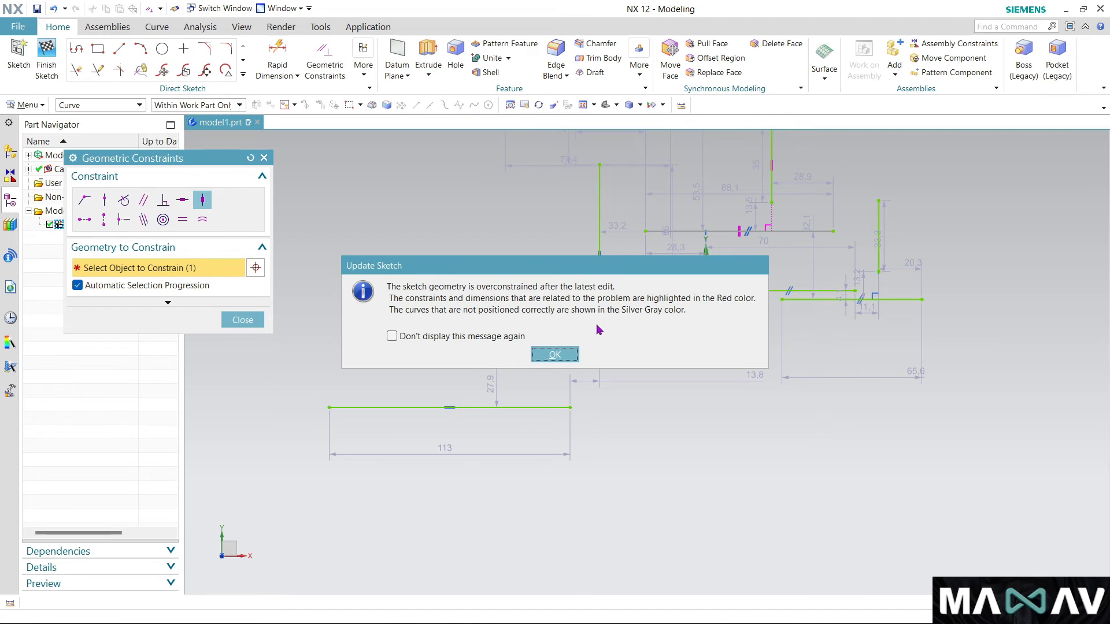
{"action": "left_click", "coordinate": [554, 355]}
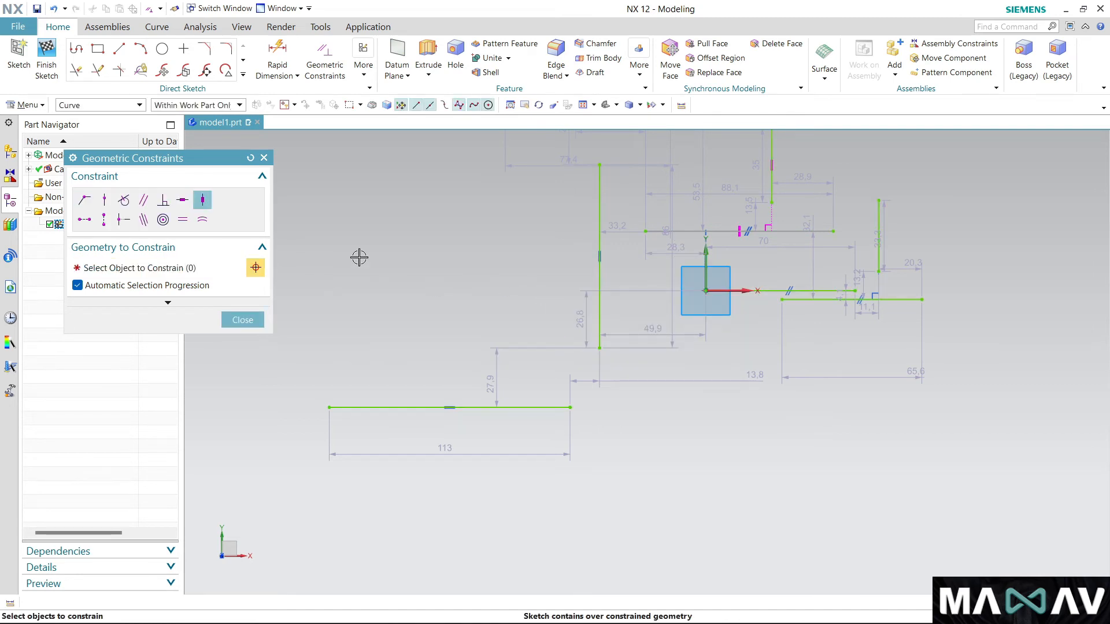
{"action": "left_click", "coordinate": [265, 158]}
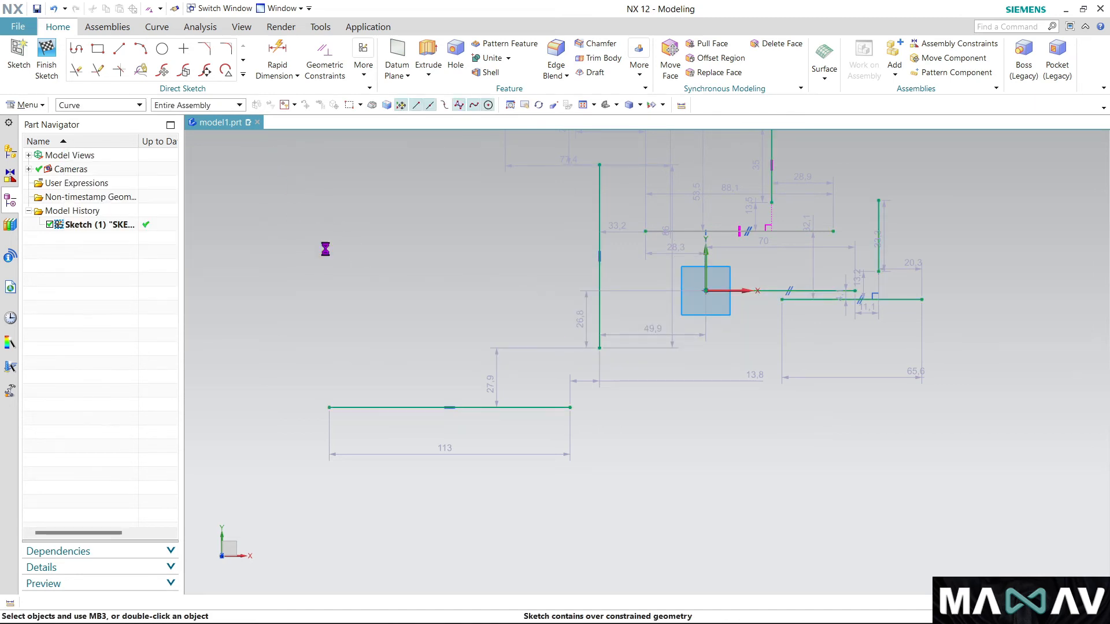
Delete all the lines with their dimensions and constraints, clearing the sketch
{"action": "scroll", "coordinate": [394, 379], "scroll_direction": "down", "scroll_amount": 4}
{"action": "left_click_drag", "start_coordinate": [305, 198], "coordinate": [605, 466]}
{"action": "key", "text": "Delete"}
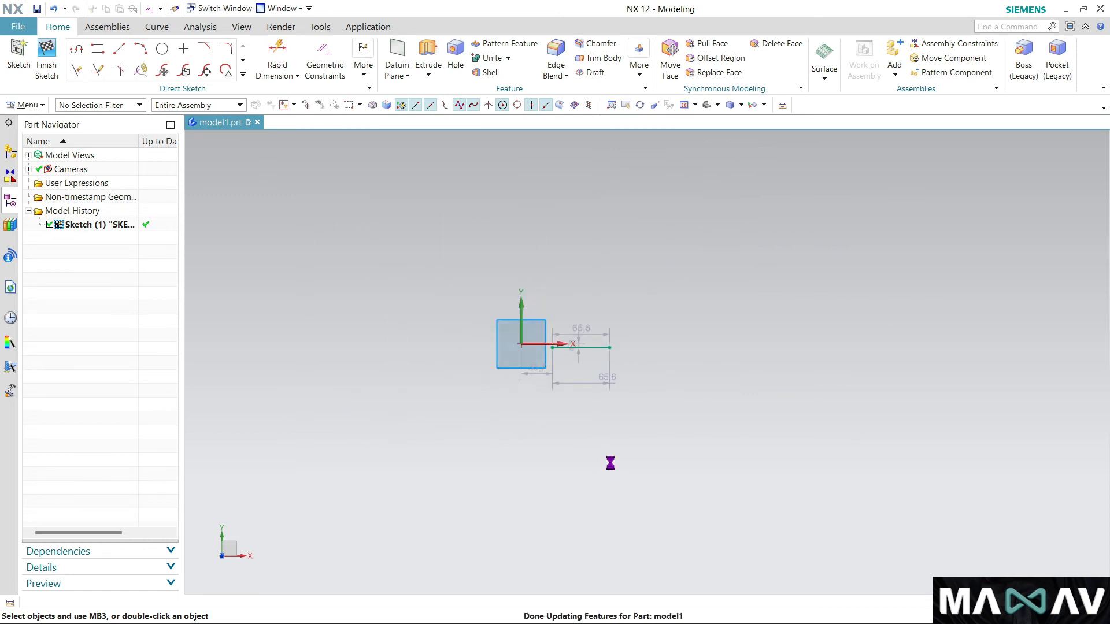
{"action": "left_click_drag", "start_coordinate": [500, 273], "coordinate": [639, 443]}
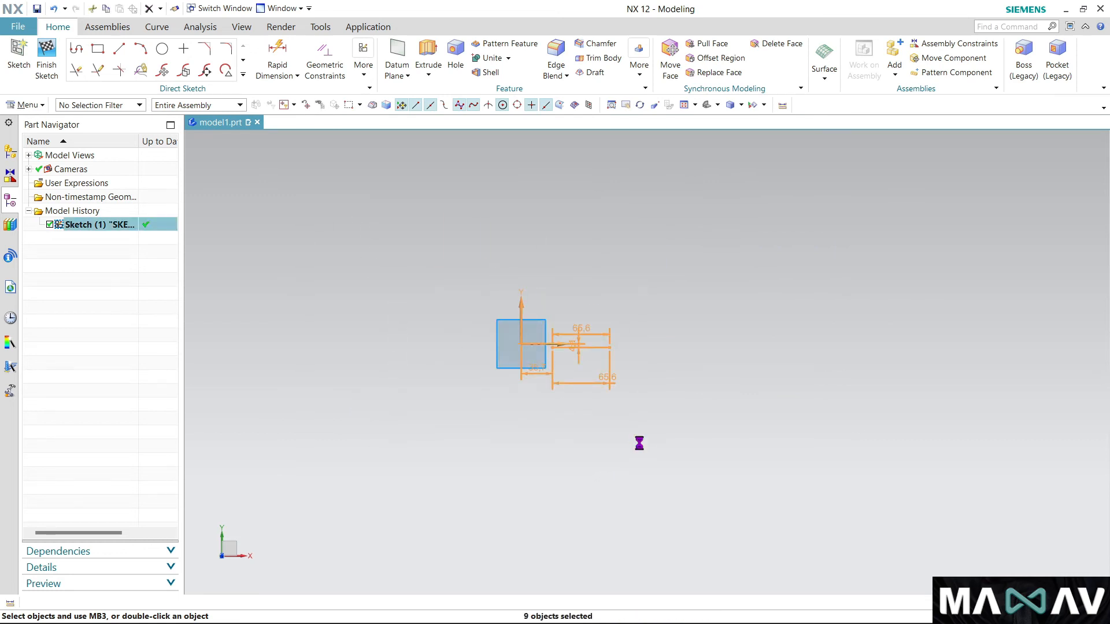
{"action": "key", "text": "Delete"}
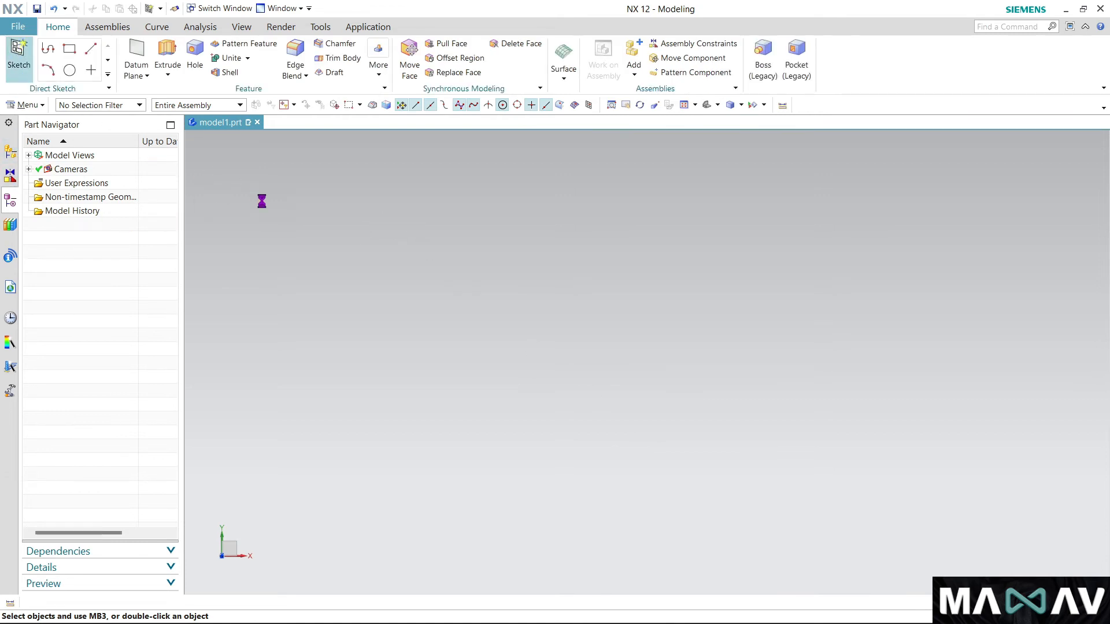
Start a new sketch on the XY plane and draw a circle about 238 mm in diameter centred on the origin
{"action": "left_click", "coordinate": [194, 320]}
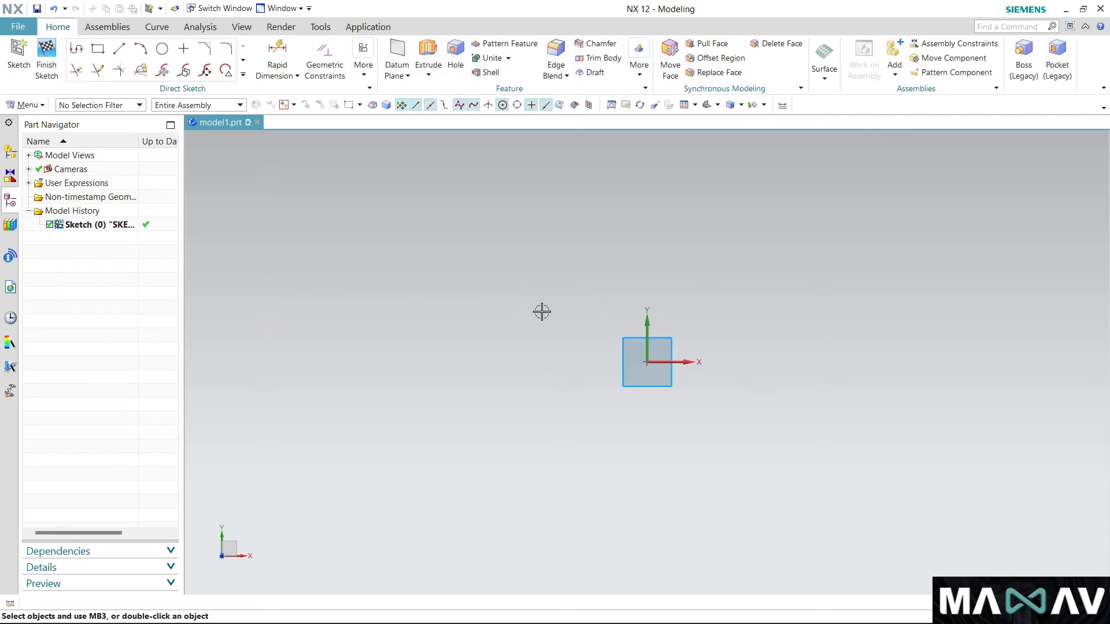
{"action": "left_click", "coordinate": [118, 51]}
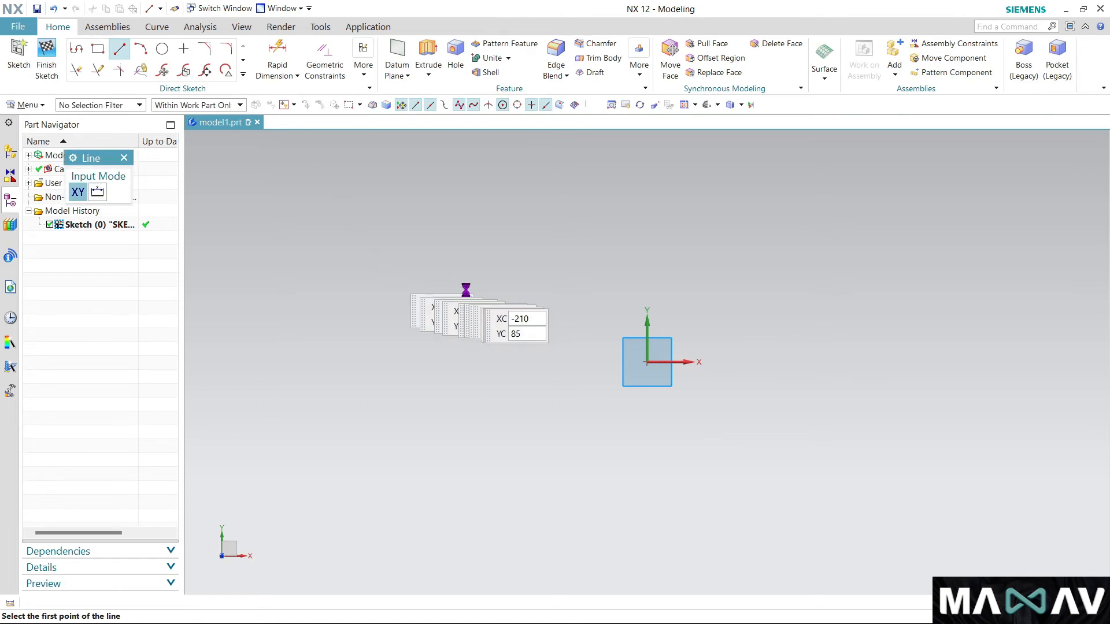
{"action": "left_click", "coordinate": [170, 50]}
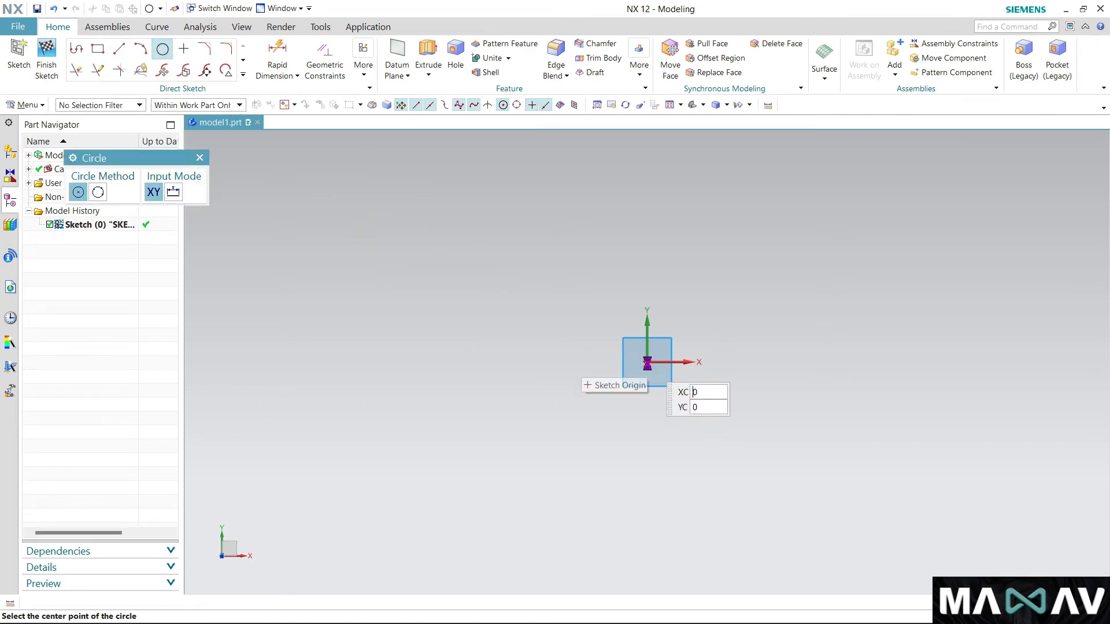
{"action": "left_click", "coordinate": [649, 361]}
{"action": "left_click", "coordinate": [701, 449]}
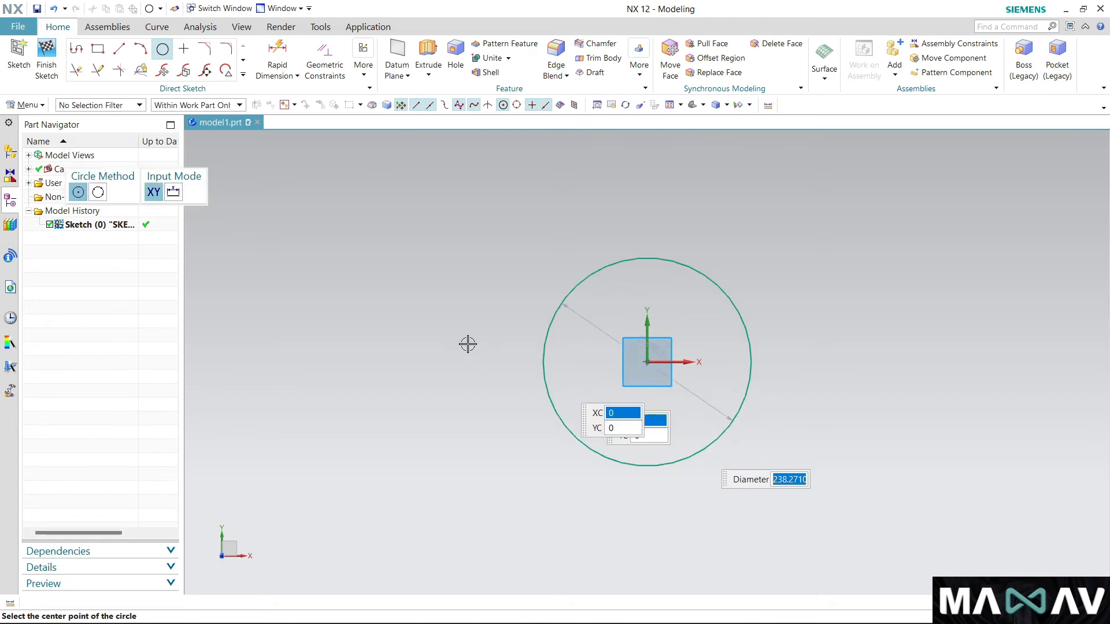
Draw three smaller circles around the central one: about 118.5 mm at upper left, 82 mm at upper right and 73.1 mm at lower right
{"action": "left_click", "coordinate": [308, 238]}
{"action": "left_click", "coordinate": [329, 285]}
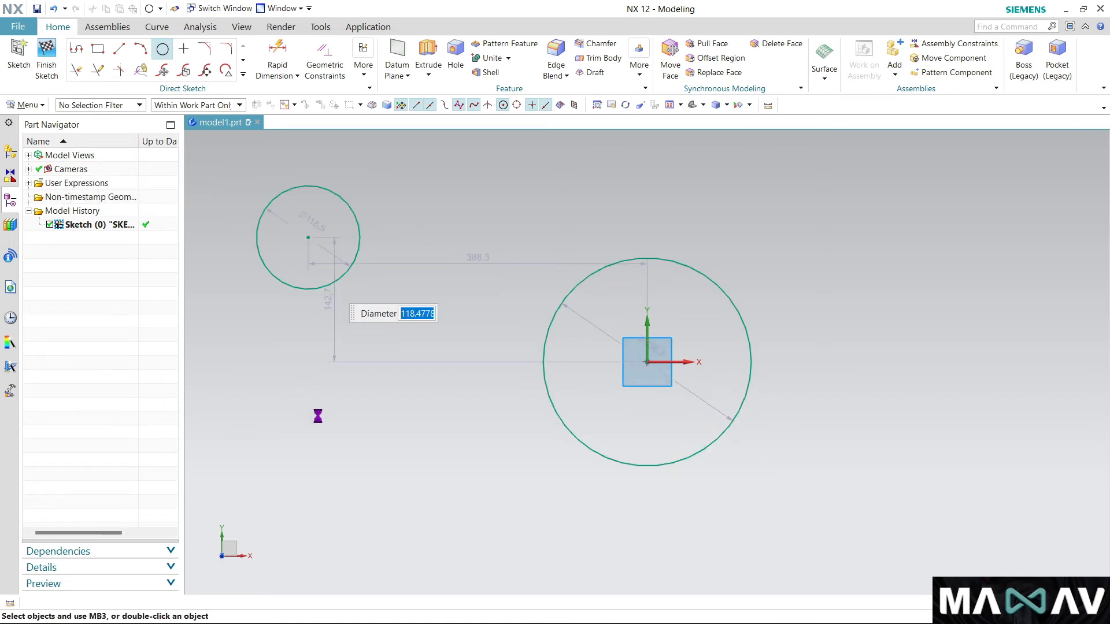
{"action": "left_click", "coordinate": [865, 206]}
{"action": "left_click", "coordinate": [878, 239]}
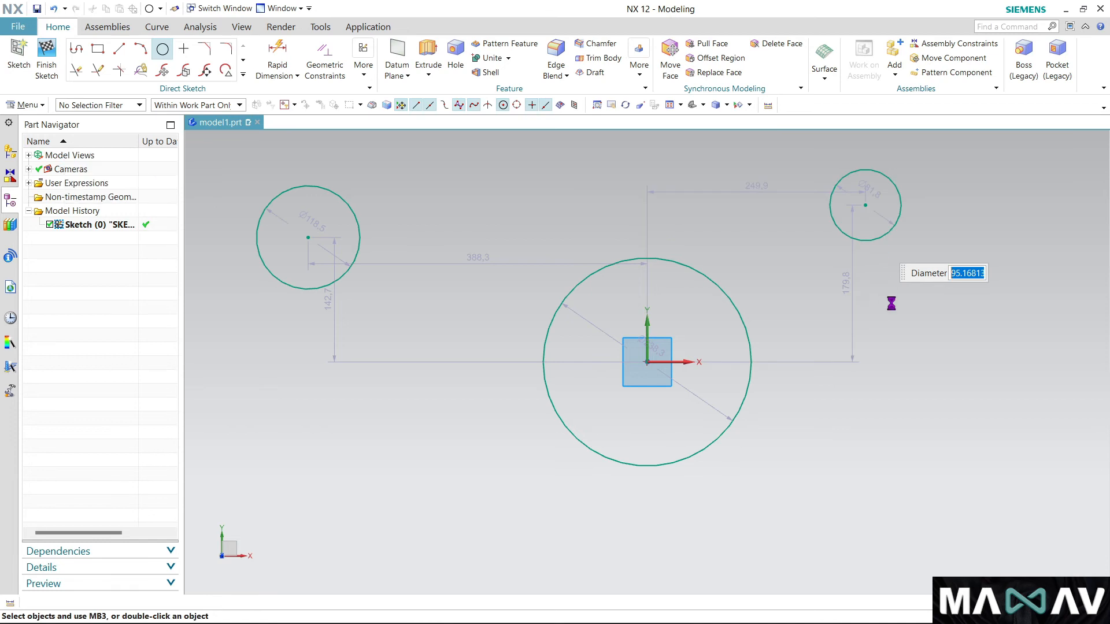
{"action": "left_click", "coordinate": [935, 425]}
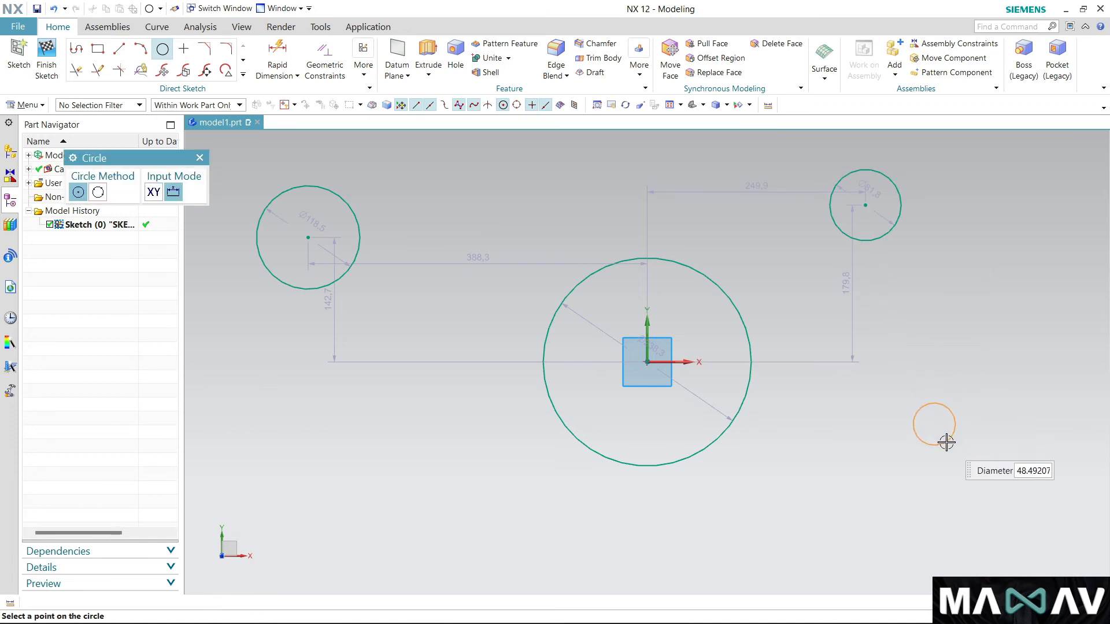
{"action": "left_click", "coordinate": [912, 409]}
Draw a horizontal line about 105 mm long between the 118.5 mm circle and the large central circle
{"action": "left_click", "coordinate": [119, 49]}
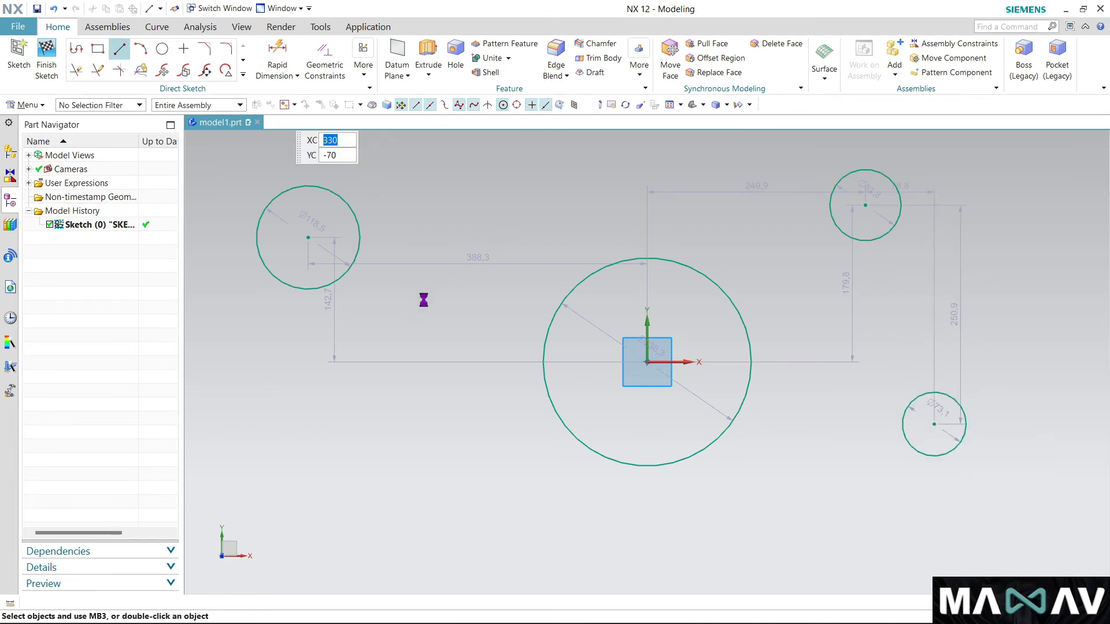
{"action": "left_click", "coordinate": [380, 382]}
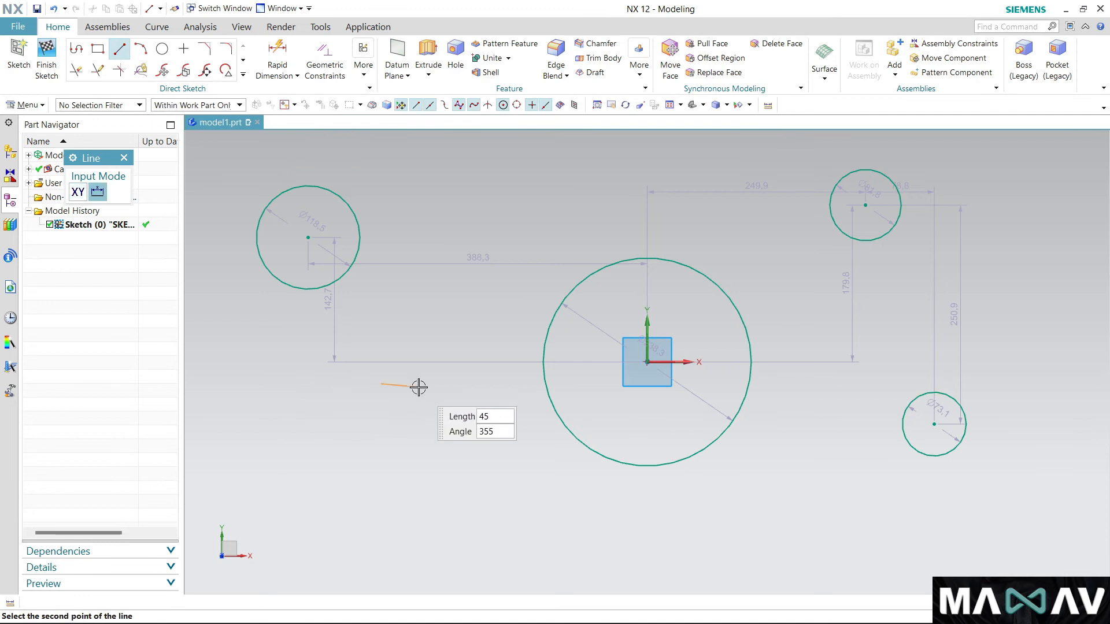
{"action": "left_click", "coordinate": [472, 384]}
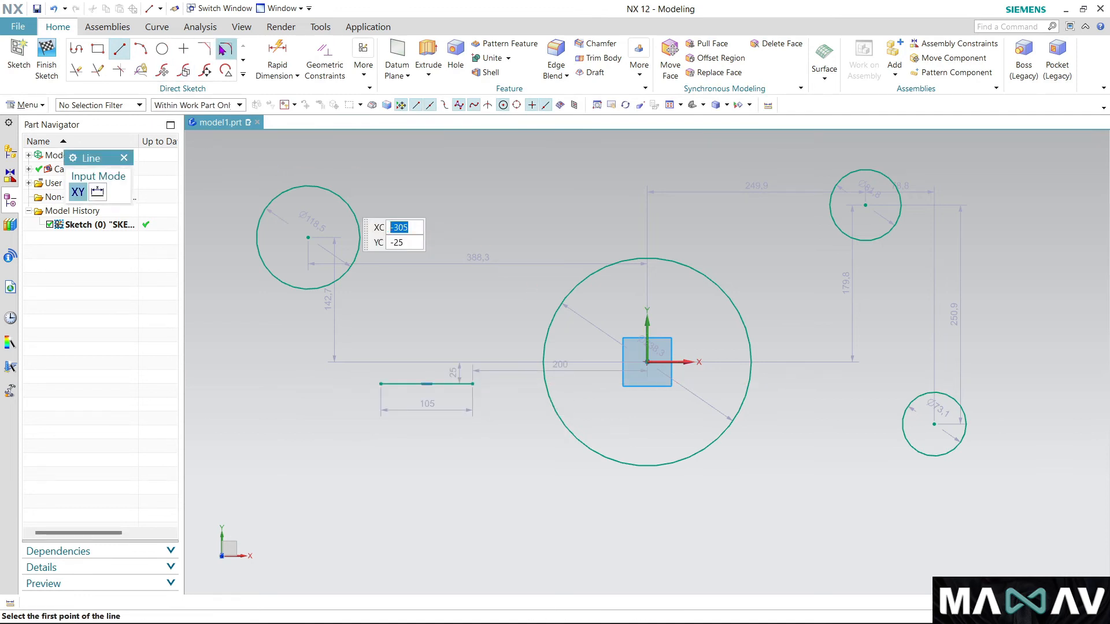
{"action": "key", "text": "Escape"}
Apply Horizontal Alignment between the 118.5 mm circle's centre, the line's endpoints and the origin, and between the centres of the two circles on the right
{"action": "left_click", "coordinate": [324, 58]}
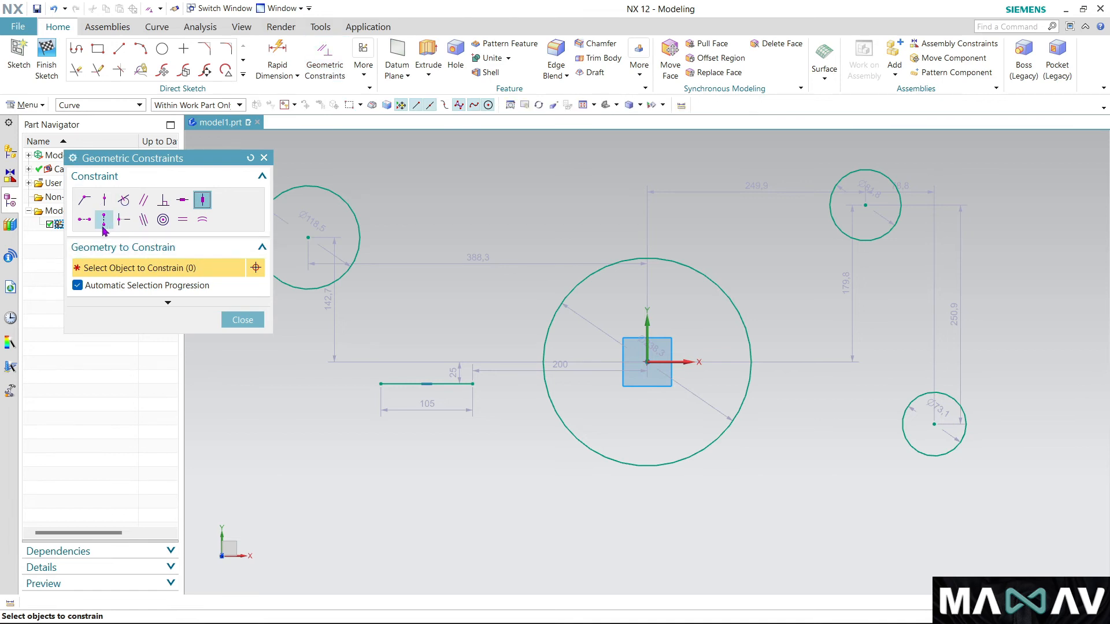
{"action": "left_click", "coordinate": [84, 220]}
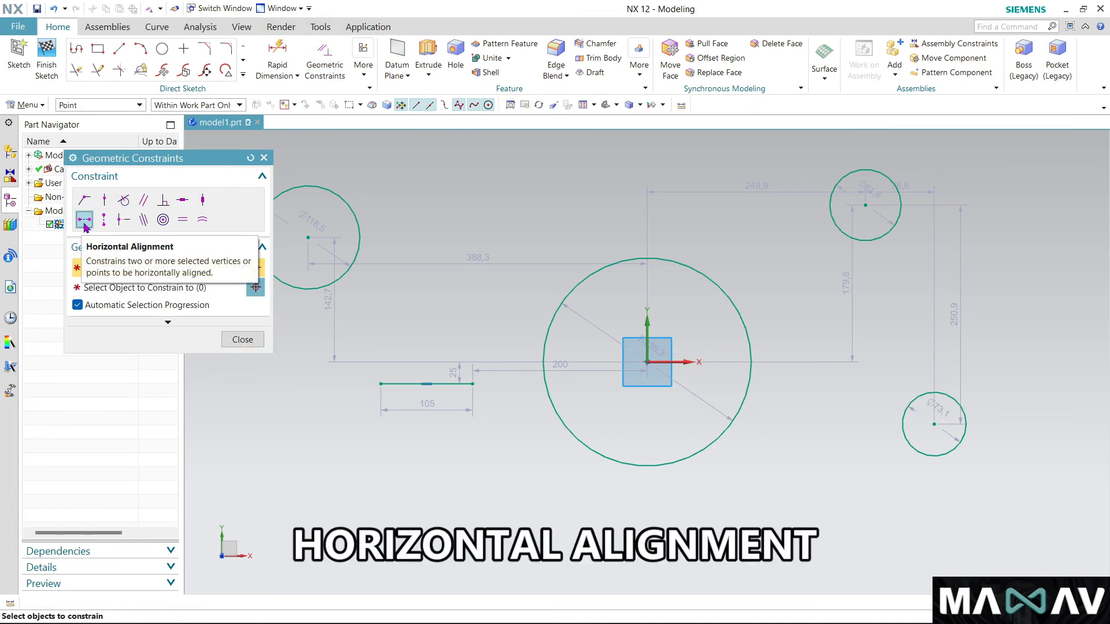
{"action": "left_click", "coordinate": [307, 238]}
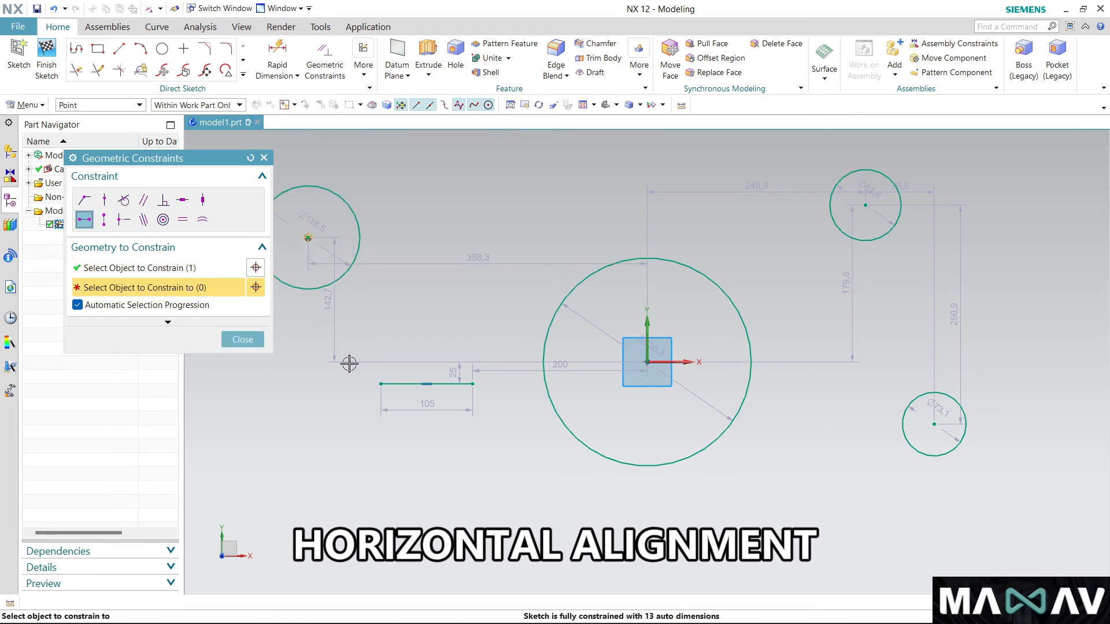
{"action": "left_click", "coordinate": [375, 381]}
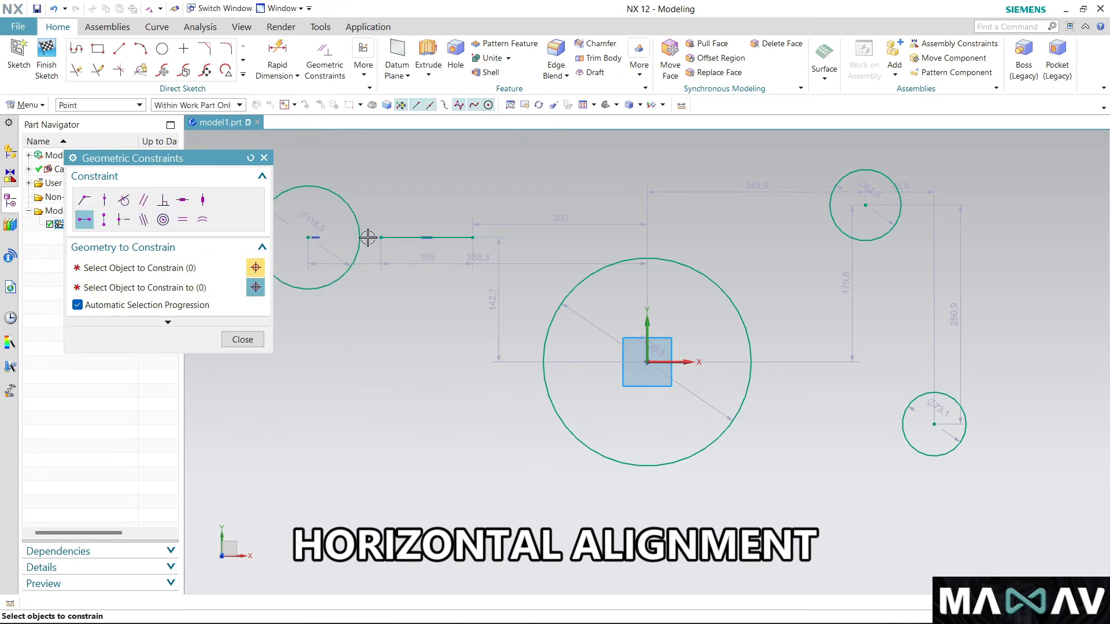
{"action": "left_click", "coordinate": [479, 238]}
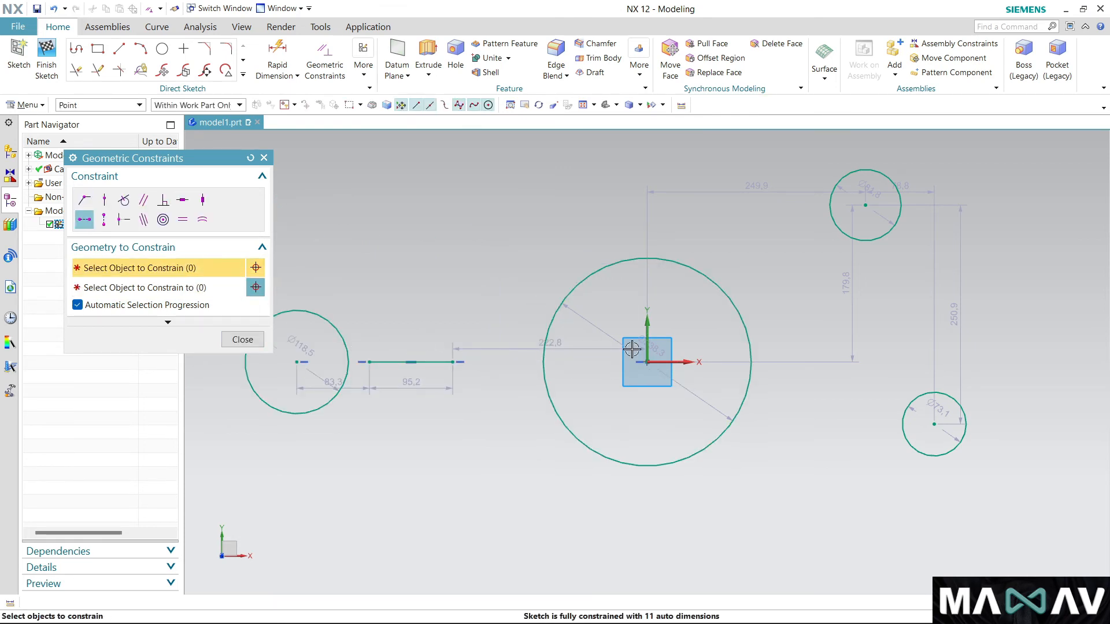
{"action": "left_click", "coordinate": [866, 206]}
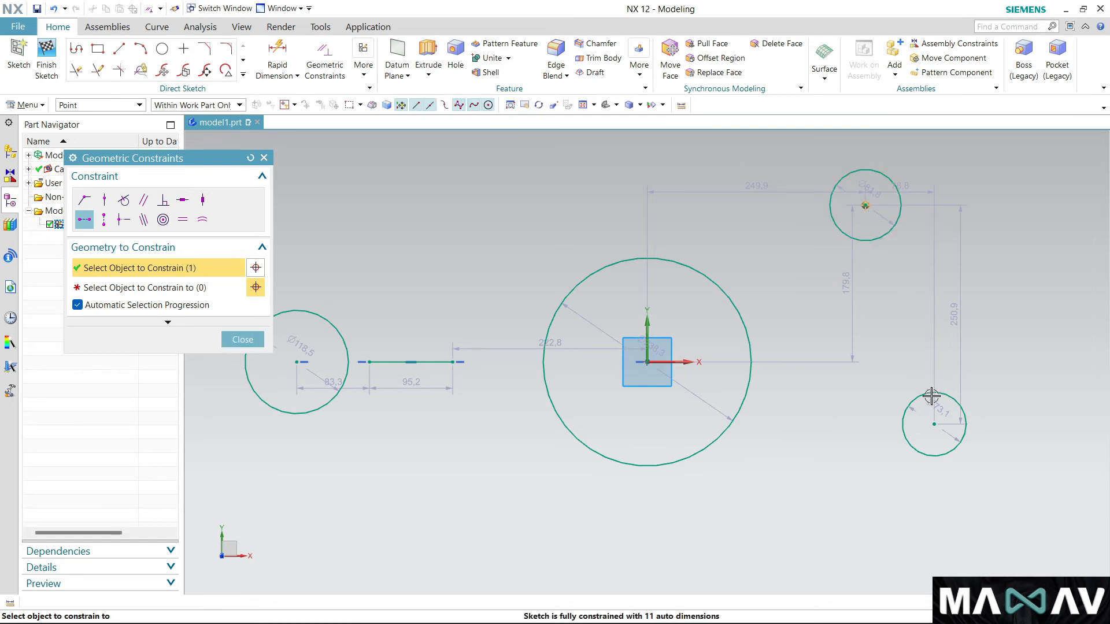
{"action": "left_click", "coordinate": [935, 425]}
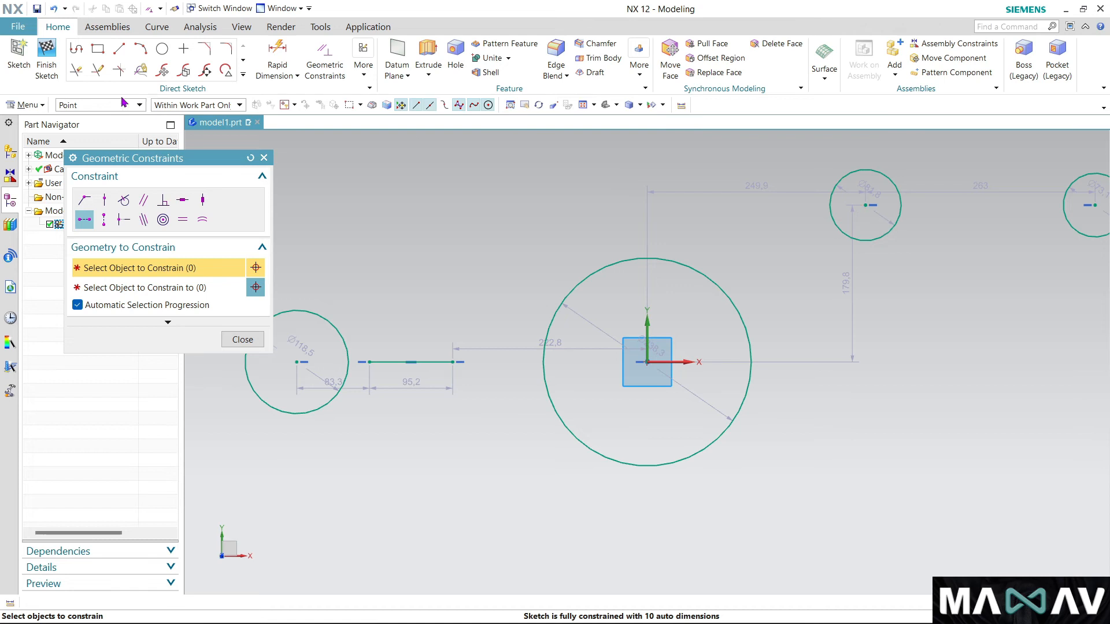
Align the centre of the 82 mm circle vertically with the sketch origin using a Vertical Alignment constraint
{"action": "left_click", "coordinate": [104, 221]}
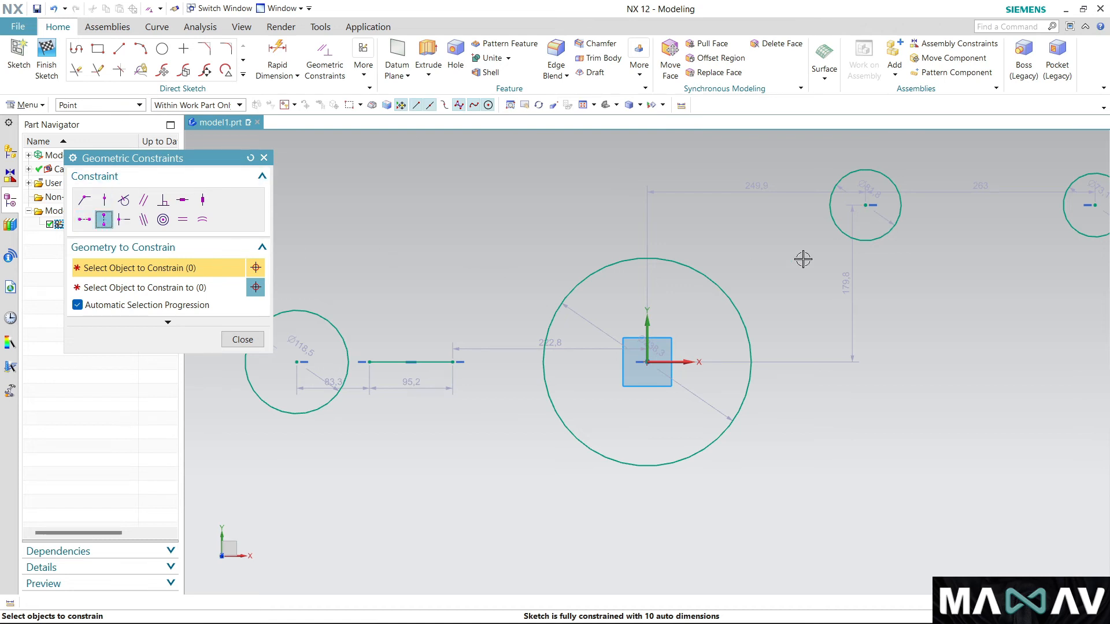
{"action": "left_click", "coordinate": [874, 204]}
{"action": "left_click", "coordinate": [867, 206]}
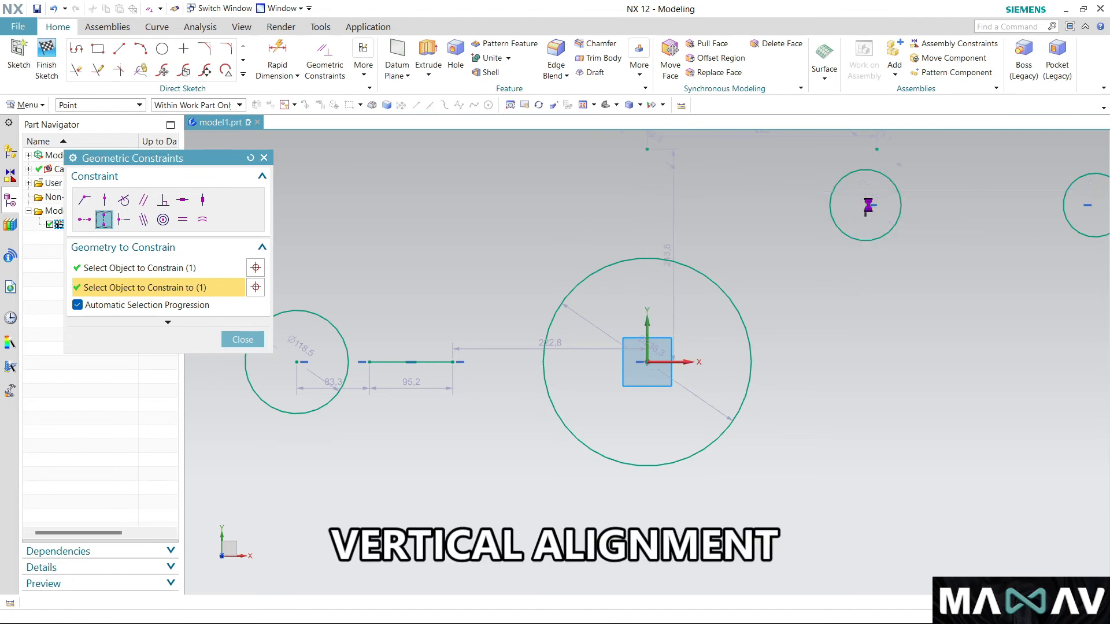
{"action": "scroll", "coordinate": [624, 347], "scroll_direction": "down", "scroll_amount": 1}
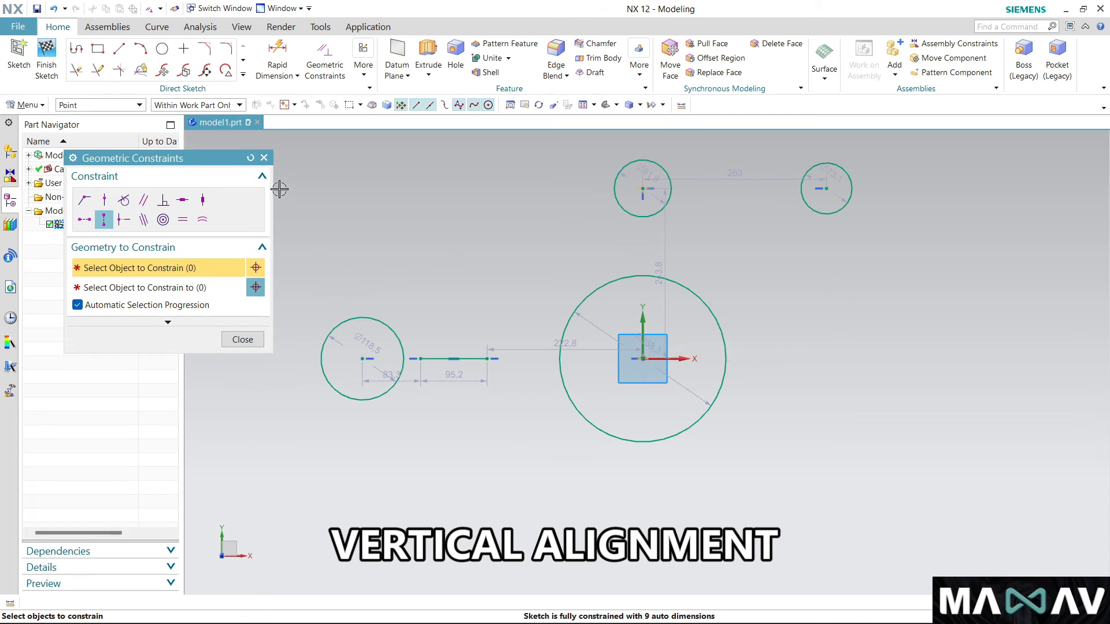
{"action": "left_click", "coordinate": [264, 158]}
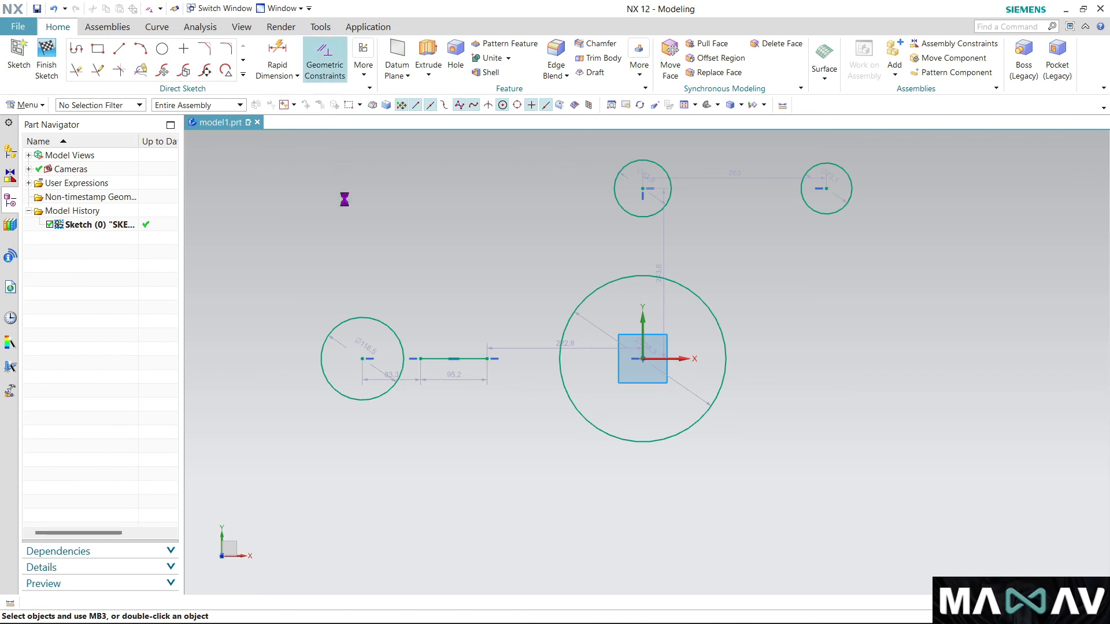
Make the three smaller circles concentric with the large circle at the origin using Concentric constraints
{"action": "left_click", "coordinate": [163, 221]}
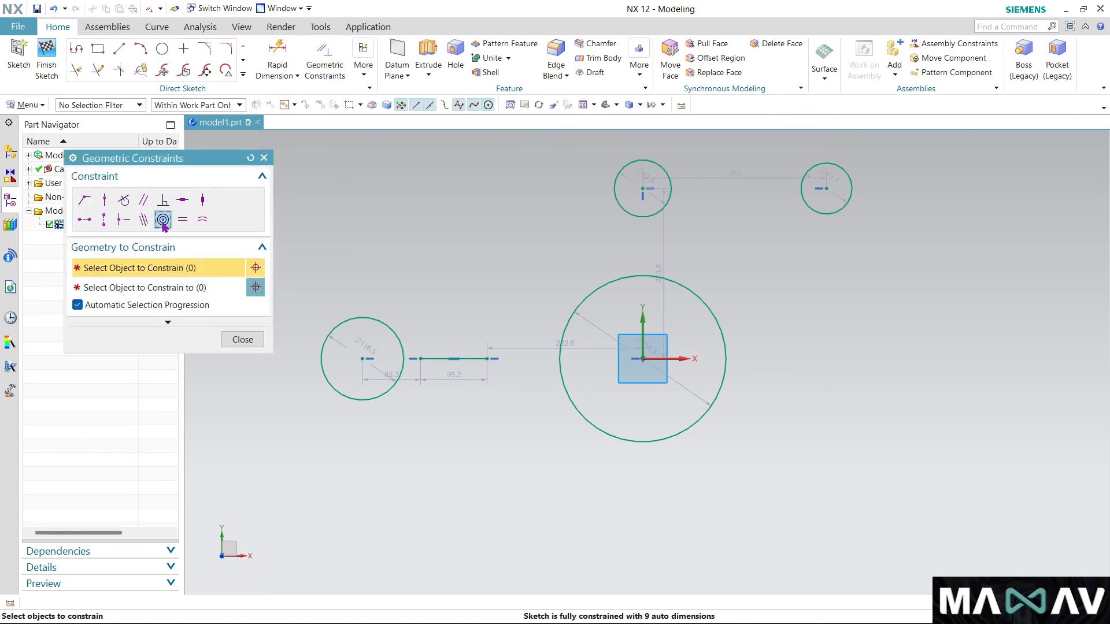
{"action": "left_click", "coordinate": [388, 319]}
{"action": "left_click", "coordinate": [569, 327]}
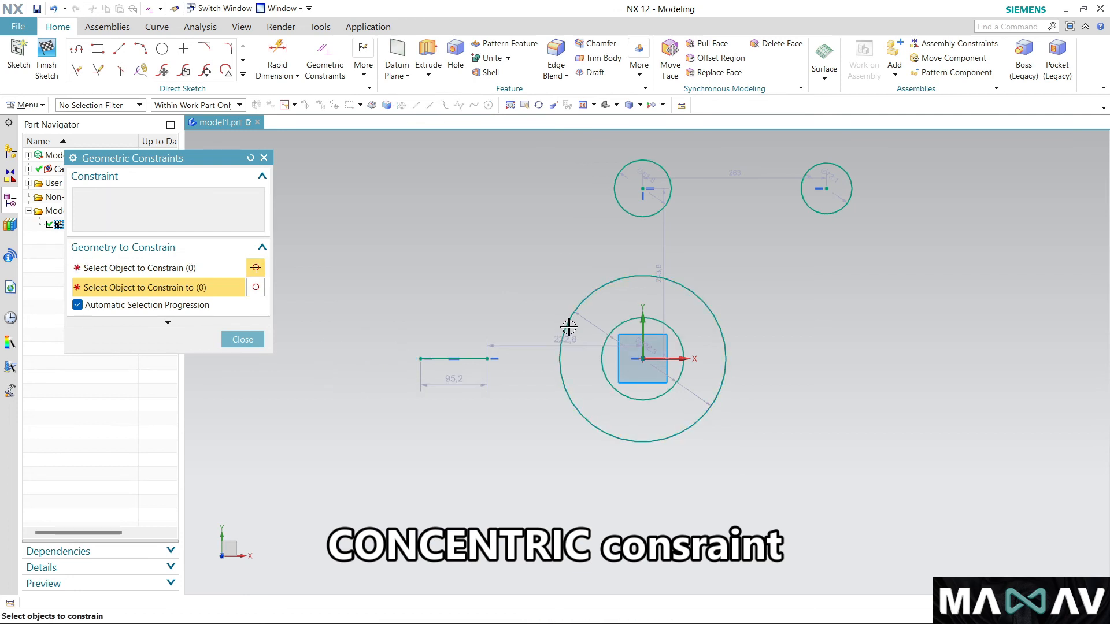
{"action": "left_click", "coordinate": [637, 215]}
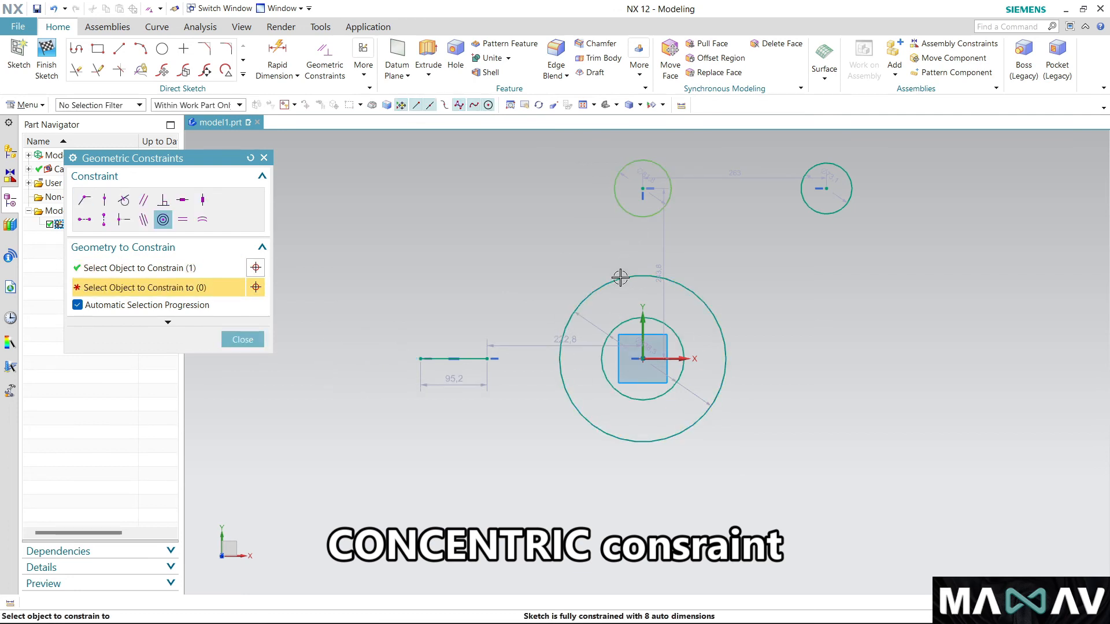
{"action": "left_click", "coordinate": [619, 275]}
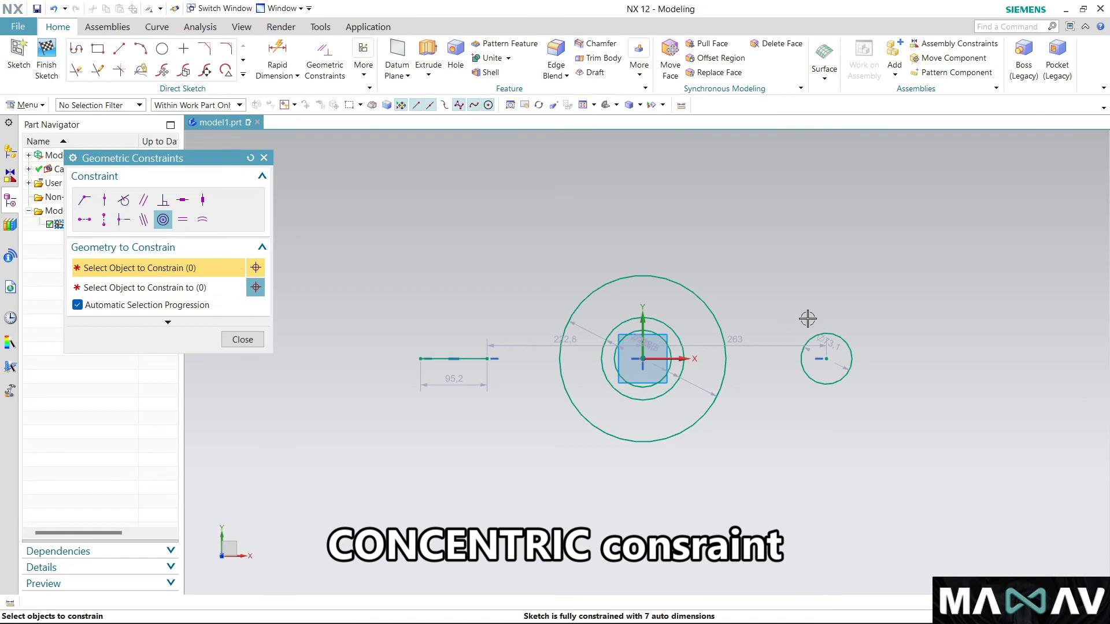
{"action": "left_click", "coordinate": [810, 339]}
{"action": "left_click", "coordinate": [686, 291]}
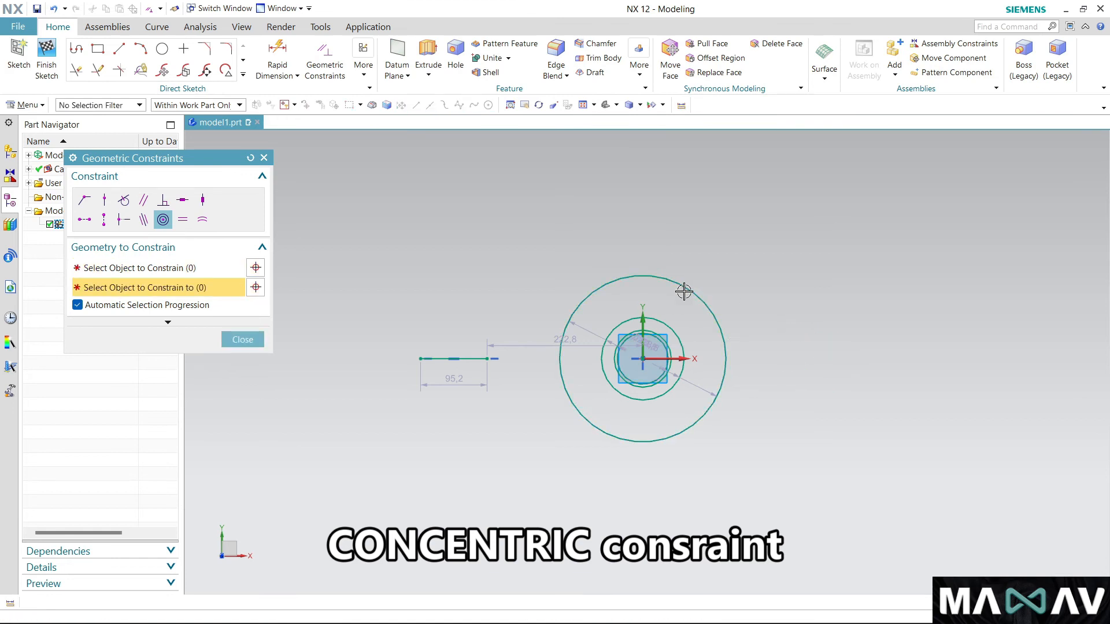
{"action": "scroll", "coordinate": [636, 289], "scroll_direction": "up", "scroll_amount": 3}
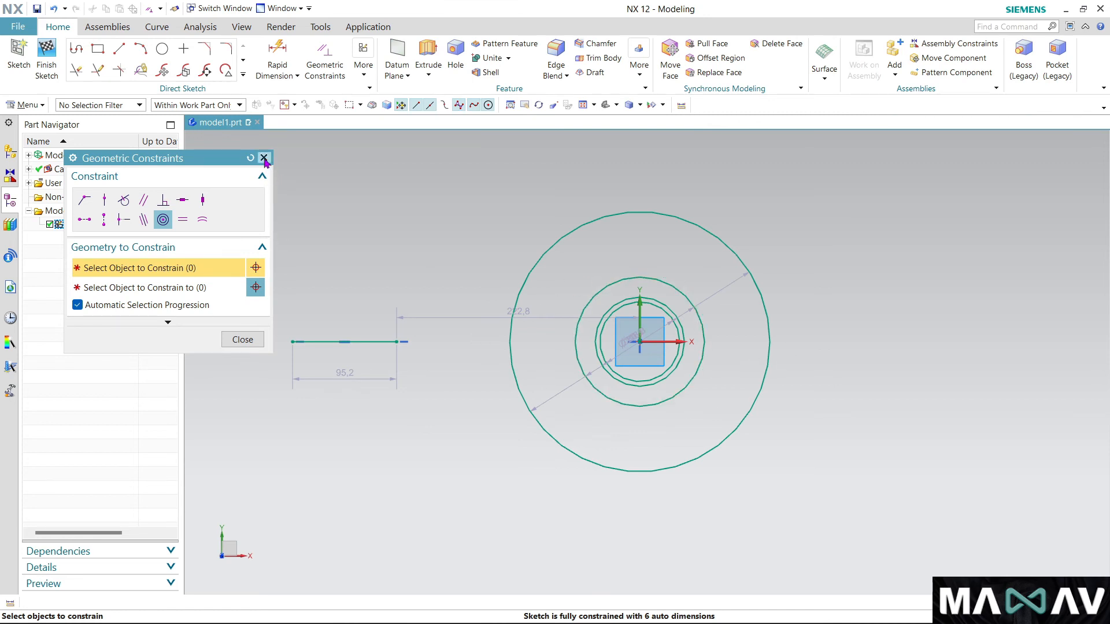
{"action": "left_click", "coordinate": [264, 158]}
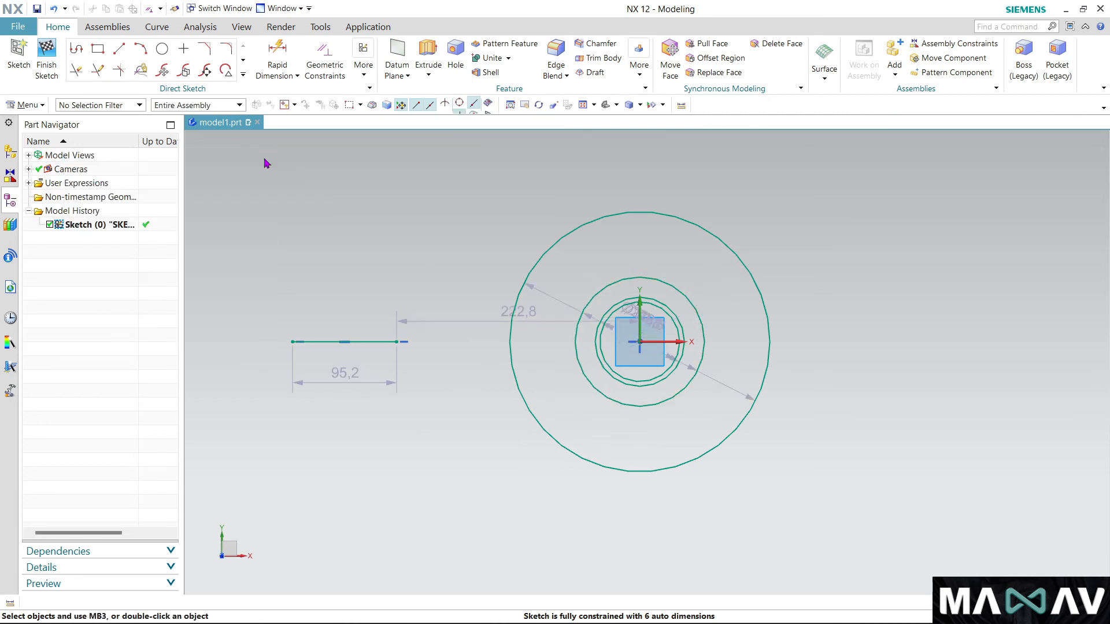
Delete all the circles and the line, and create a fresh sketch on the XY plane
{"action": "mouse_move", "coordinate": [243, 151]}
{"action": "left_mouse_down"}
{"action": "mouse_move", "coordinate": [490, 359]}
{"action": "mouse_move", "coordinate": [806, 518]}
{"action": "left_mouse_up"}
{"action": "key", "text": "Delete"}
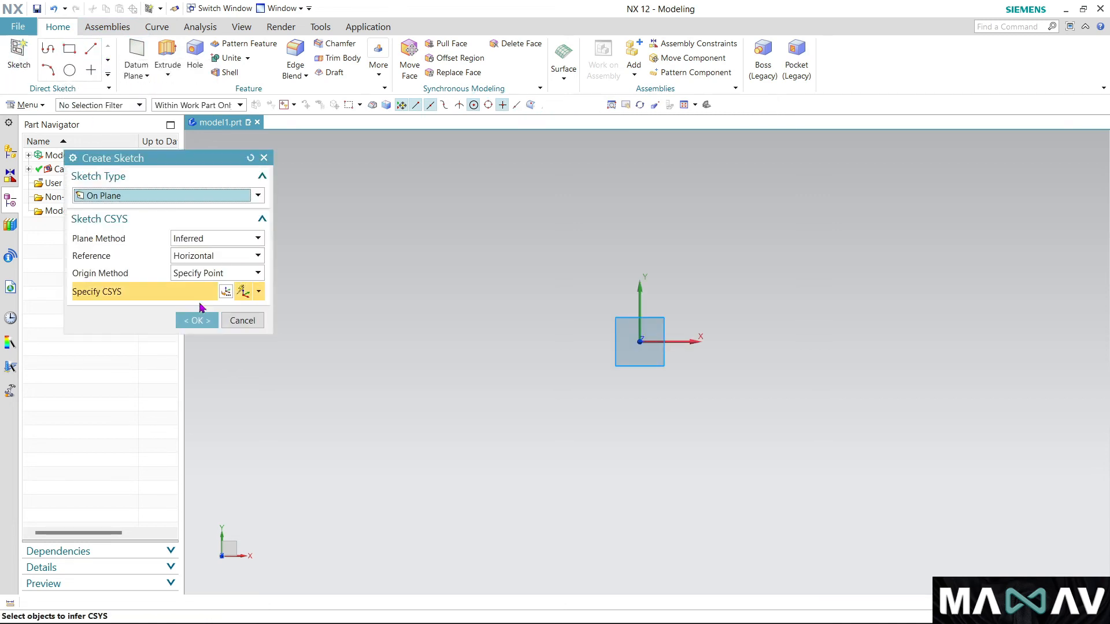
{"action": "left_click", "coordinate": [195, 316]}
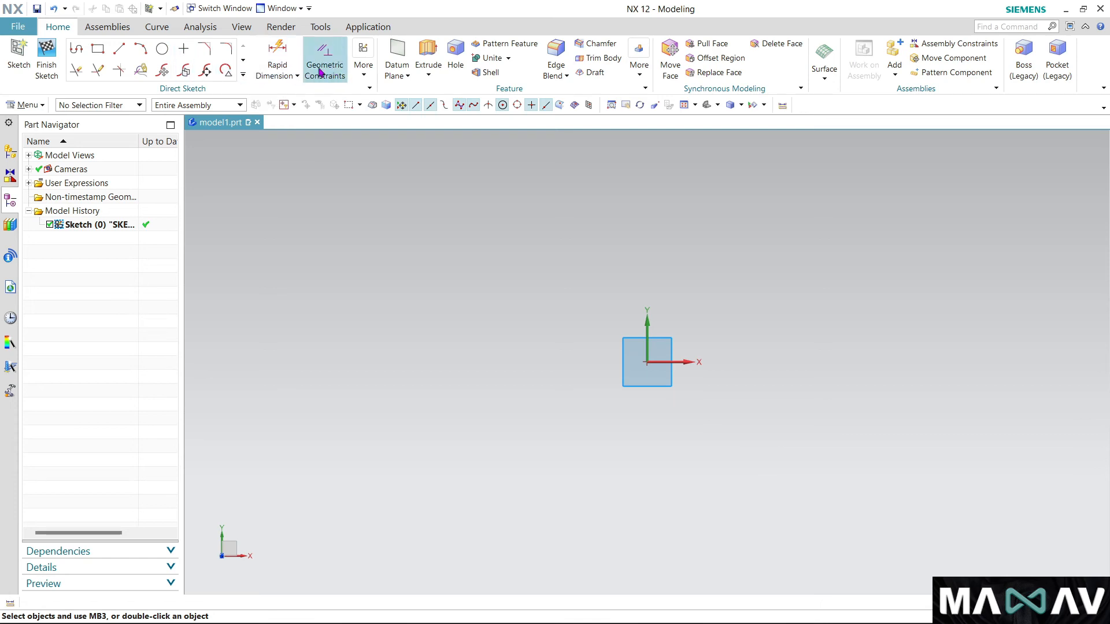
Draw four separate slanted lines around the origin, about 105 mm, 120 mm, 130 mm and 125 mm long from left to right
{"action": "left_click", "coordinate": [119, 49]}
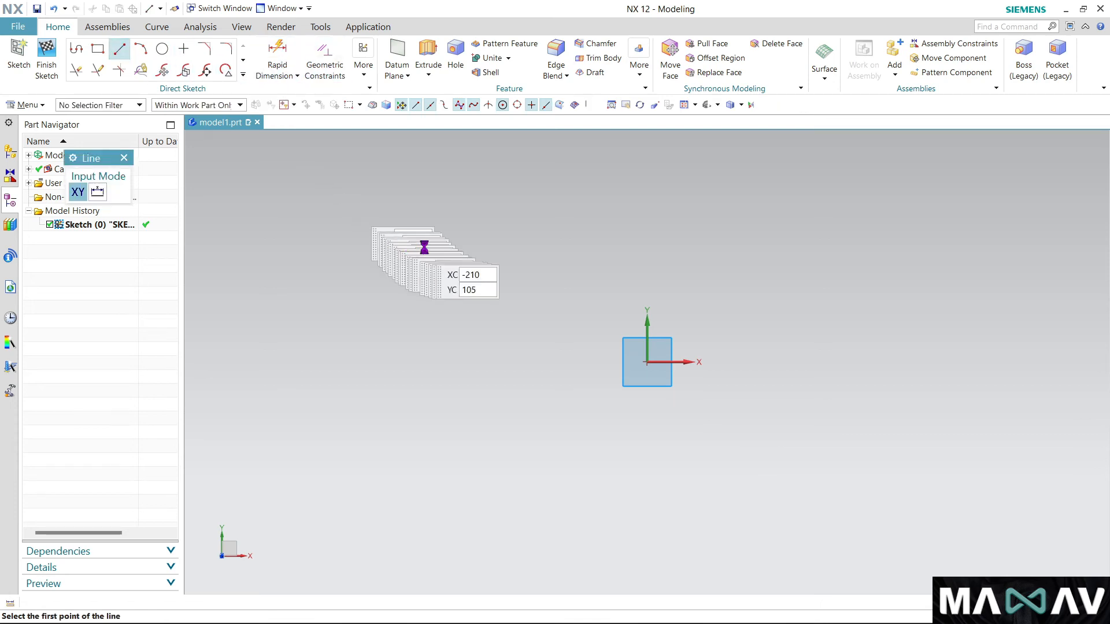
{"action": "left_click", "coordinate": [482, 223]}
{"action": "left_click", "coordinate": [425, 324]}
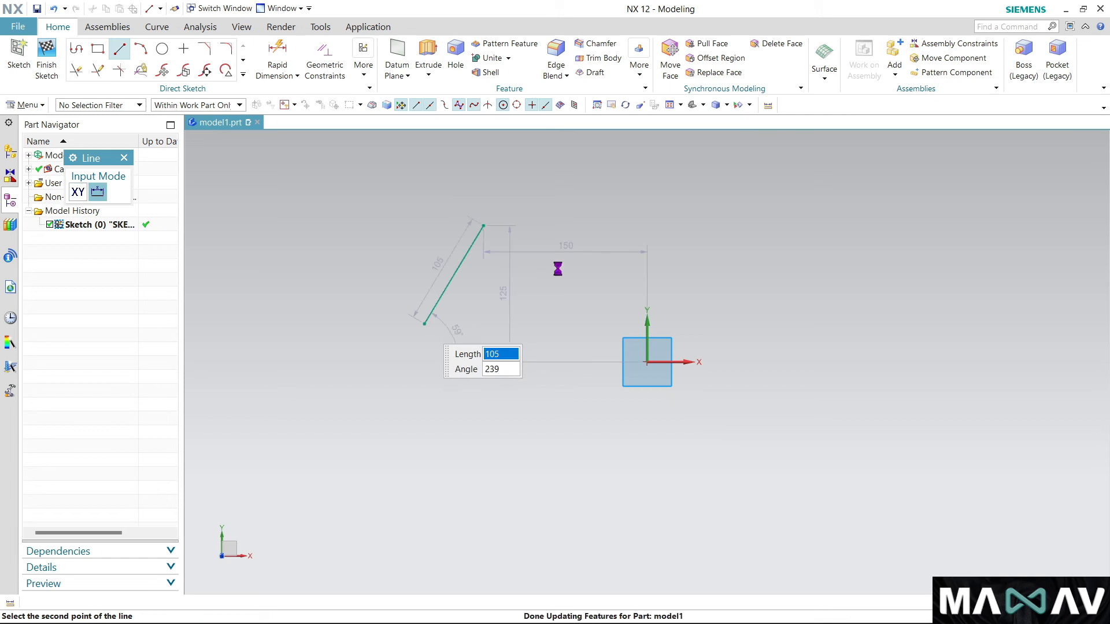
{"action": "left_click", "coordinate": [596, 226]}
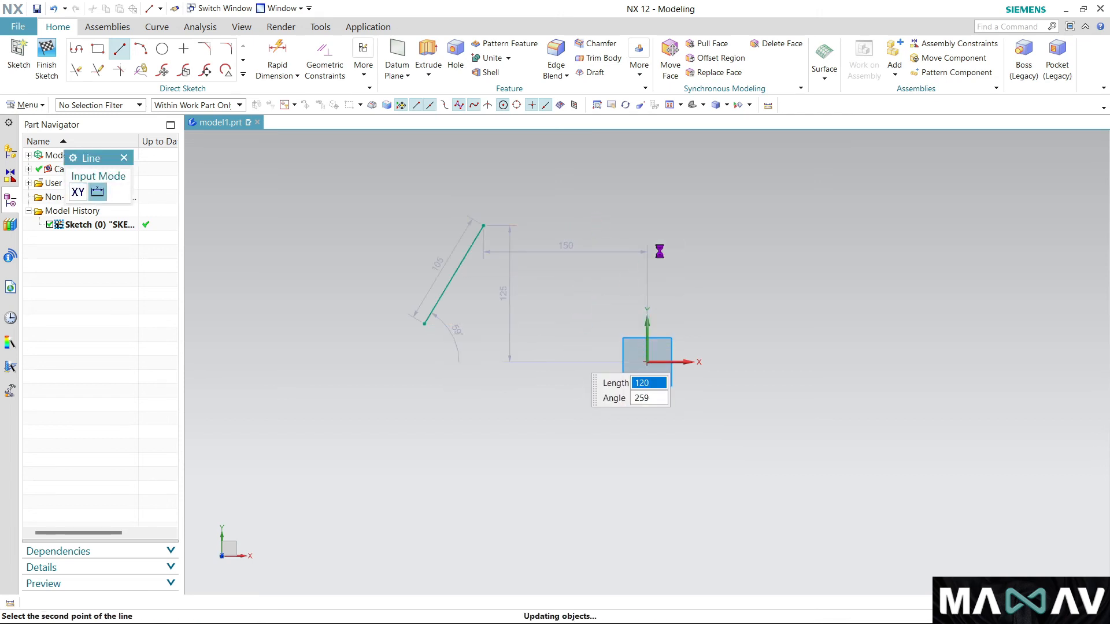
{"action": "left_click", "coordinate": [770, 225]}
{"action": "left_click", "coordinate": [654, 307]}
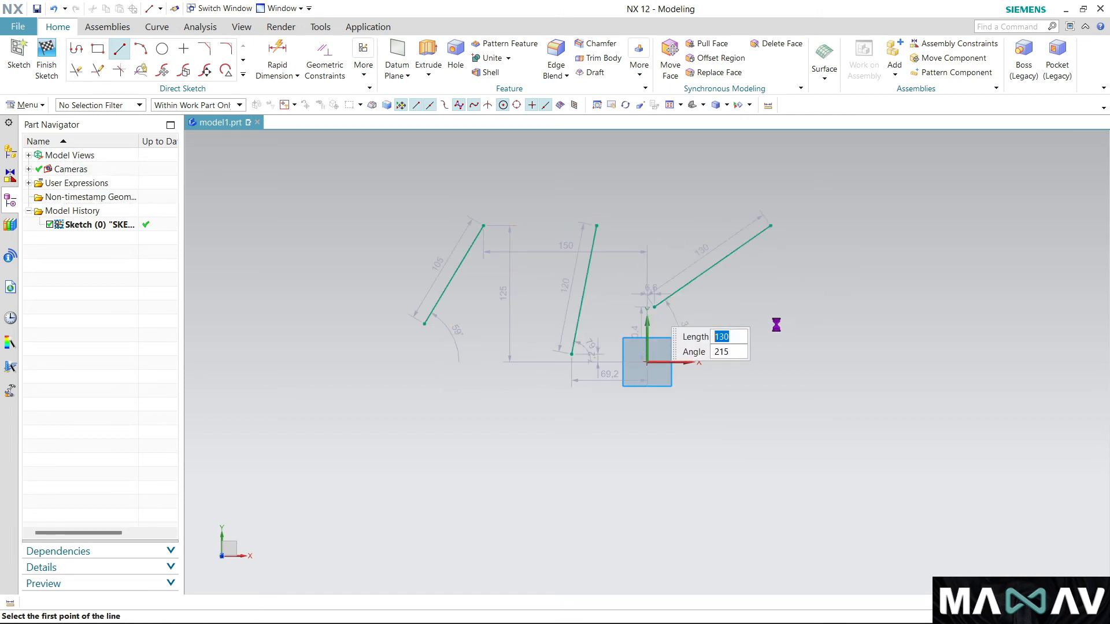
{"action": "left_click", "coordinate": [781, 307]}
{"action": "left_click", "coordinate": [807, 441]}
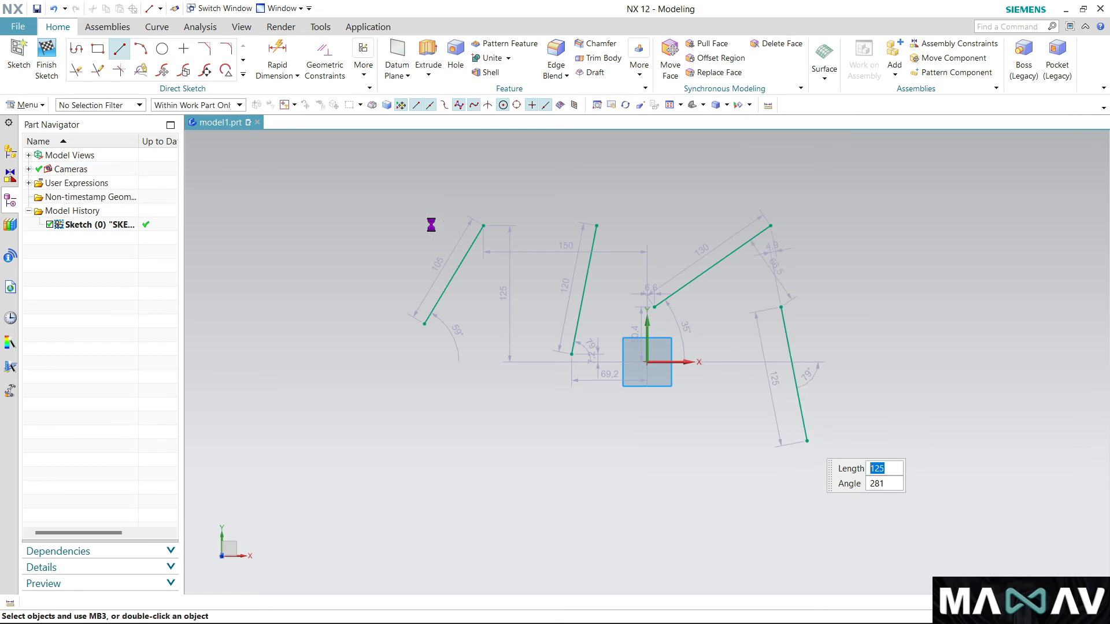
Apply a Midpoint constraint between the leftmost 105 mm line and the neighbouring 120 mm line
{"action": "key", "text": "Escape"}
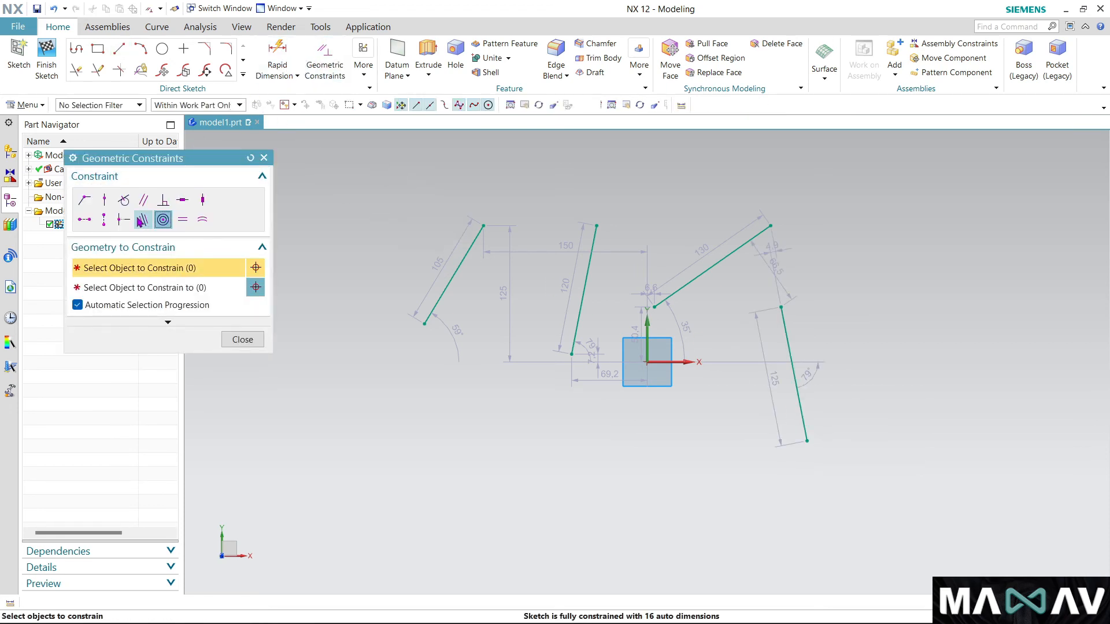
{"action": "left_click", "coordinate": [124, 220]}
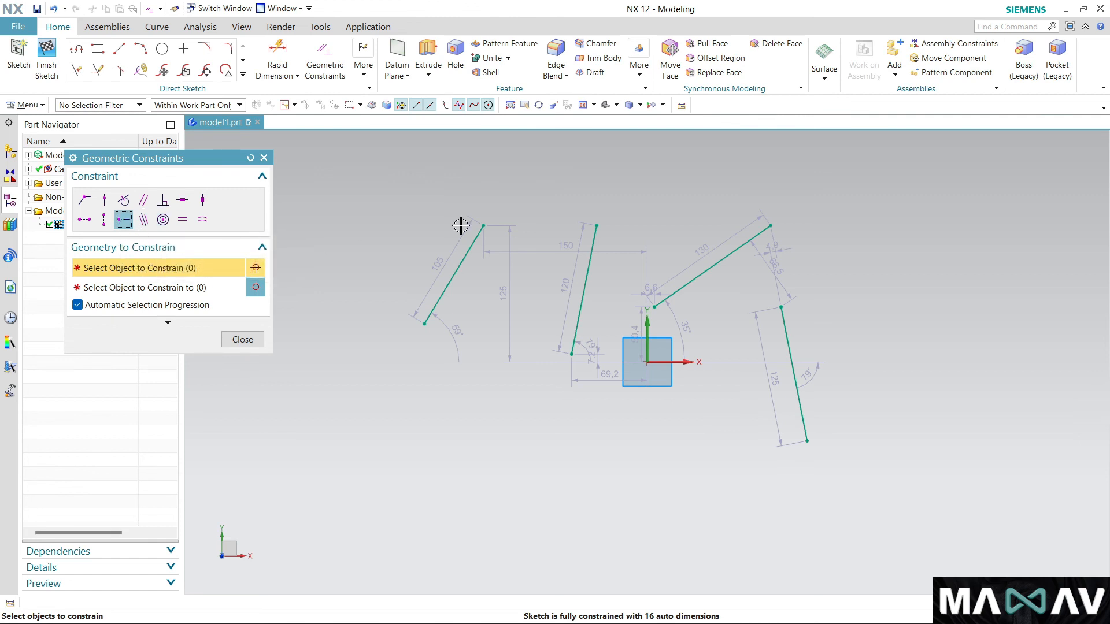
{"action": "left_click", "coordinate": [463, 260]}
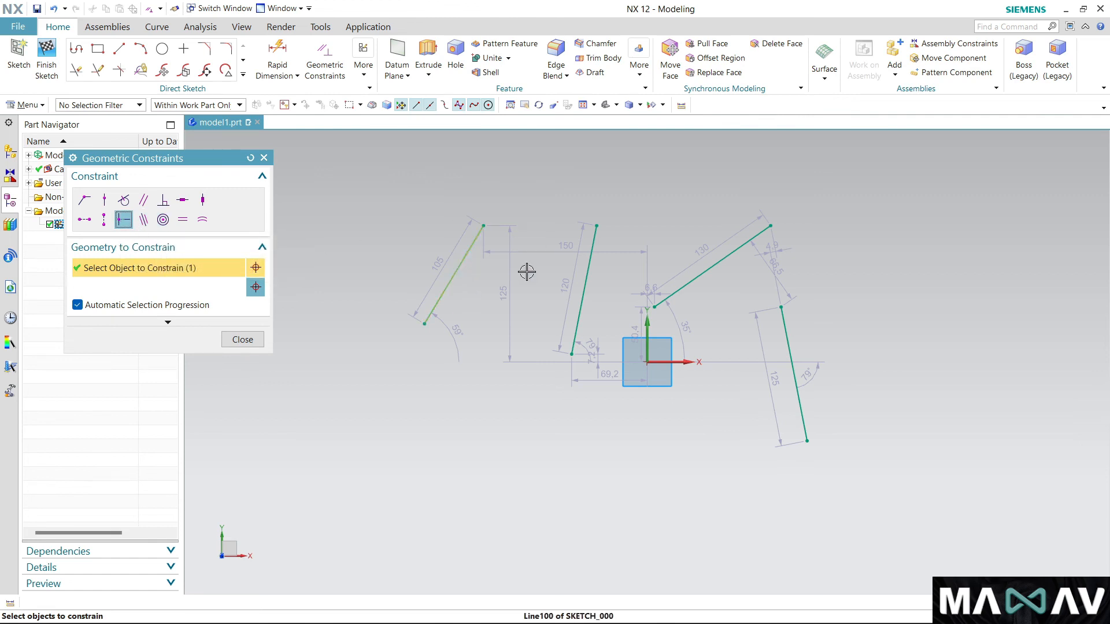
{"action": "left_click", "coordinate": [584, 293]}
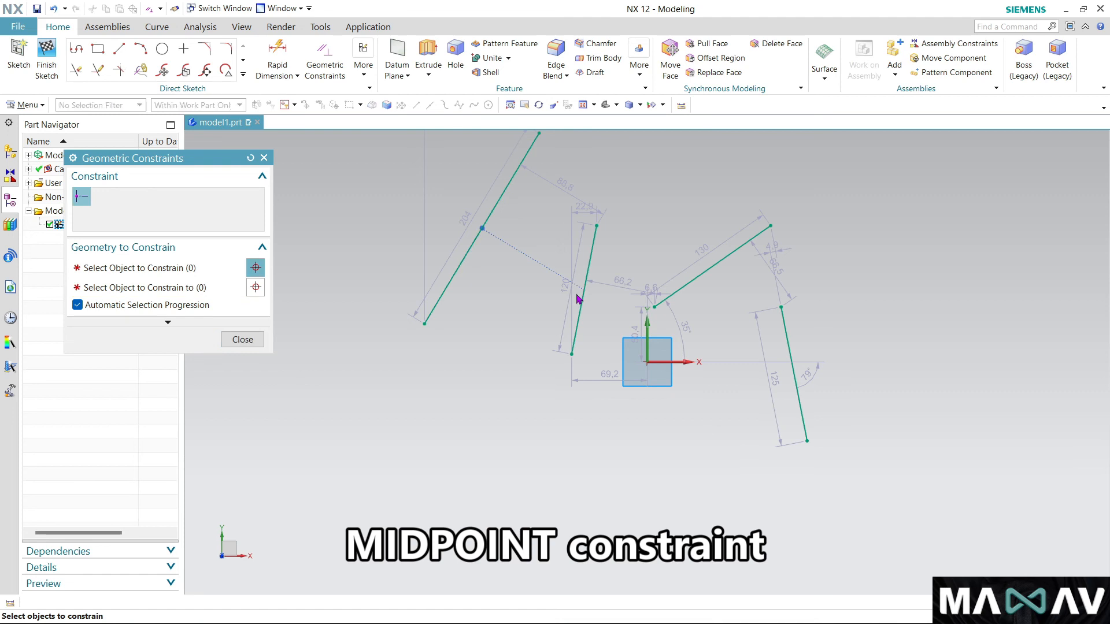
{"action": "scroll", "coordinate": [469, 293], "scroll_direction": "down", "scroll_amount": 2}
{"action": "scroll", "coordinate": [509, 252], "scroll_direction": "up", "scroll_amount": 3}
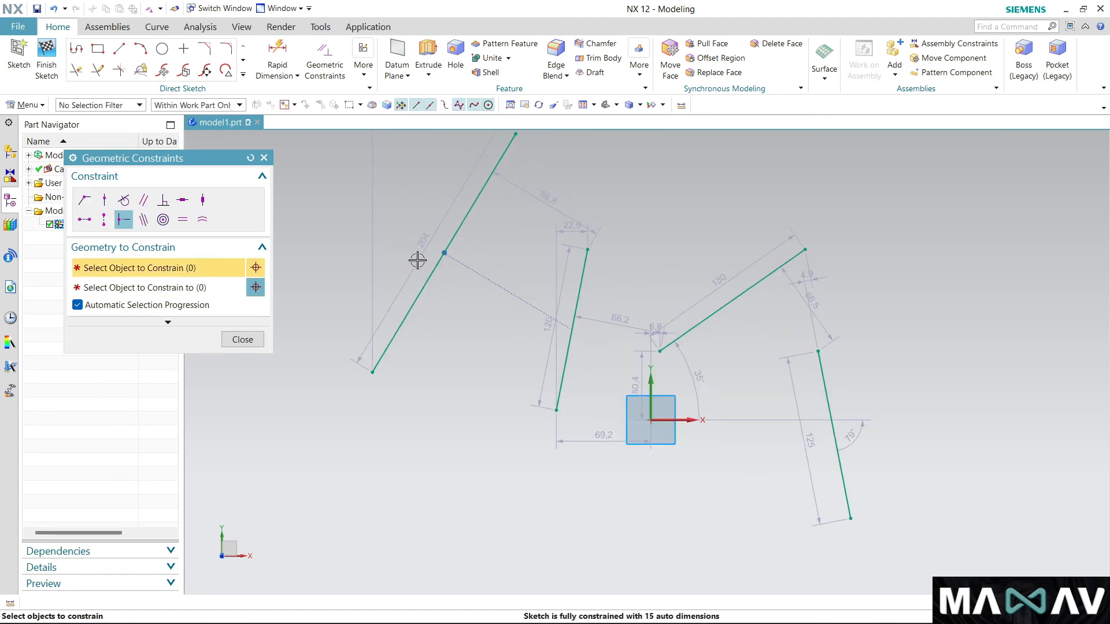
Apply a Midpoint constraint between the upper endpoint of the 120 mm line and the 130 mm line
{"action": "left_click", "coordinate": [588, 247]}
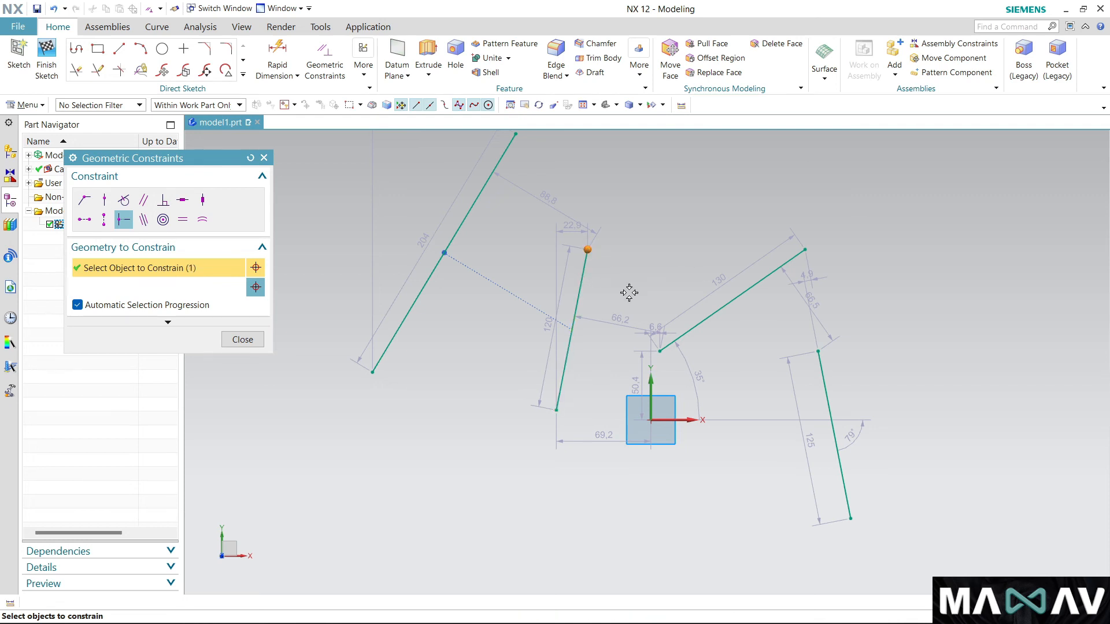
{"action": "left_click", "coordinate": [728, 302]}
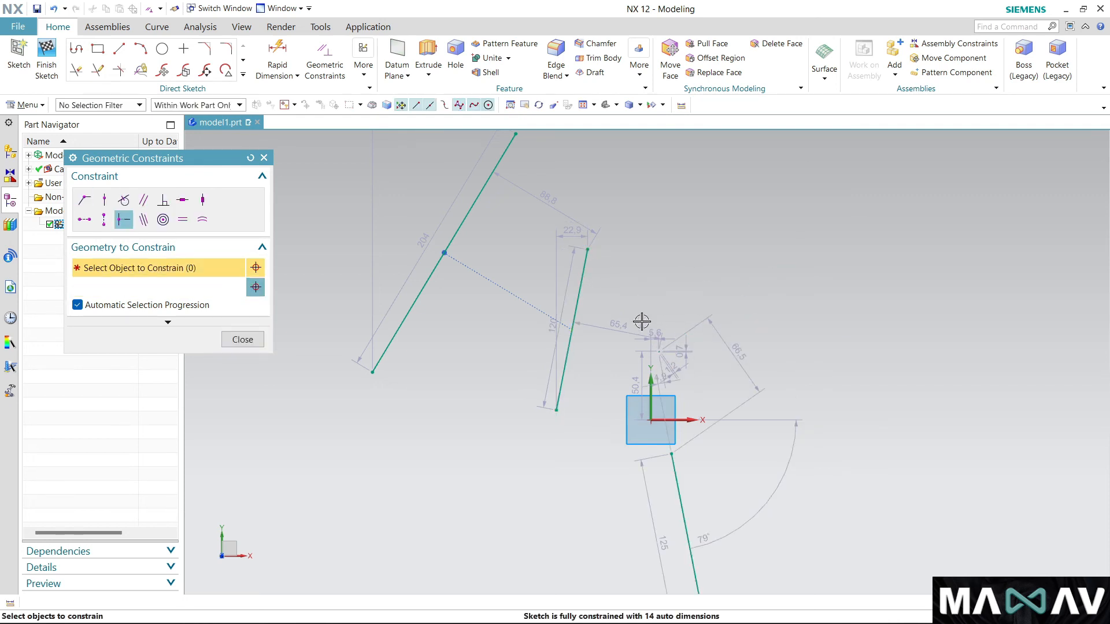
{"action": "scroll", "coordinate": [600, 257], "scroll_direction": "down", "scroll_amount": 4}
{"action": "scroll", "coordinate": [621, 322], "scroll_direction": "up", "scroll_amount": 4}
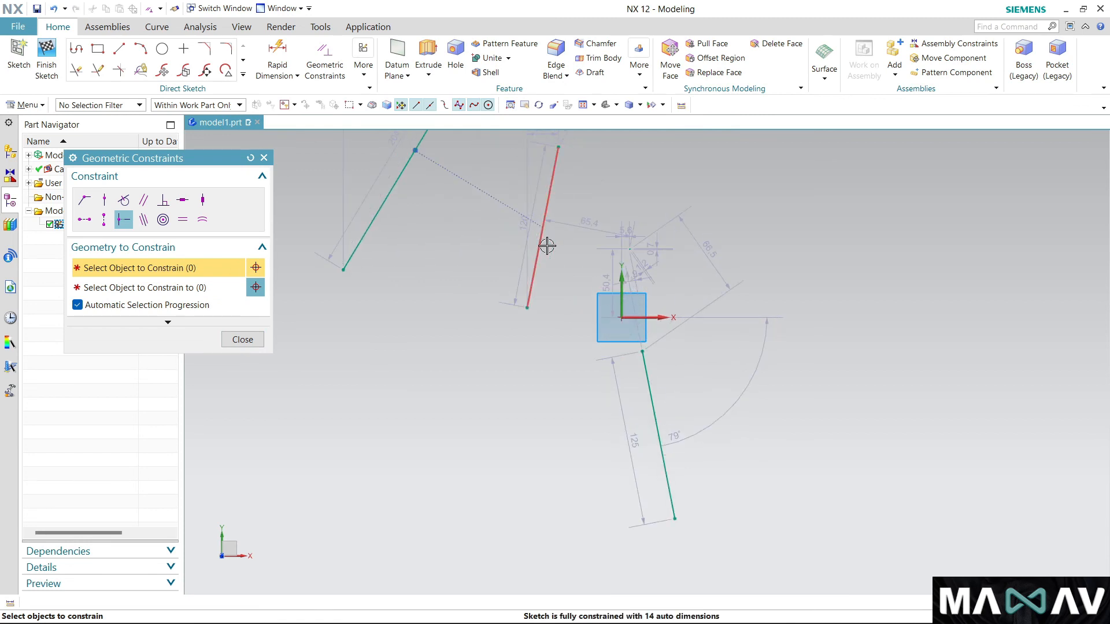
Make the leftmost line, the 120 mm line and the 125 mm line collinear using Collinear constraints
{"action": "left_click", "coordinate": [143, 222]}
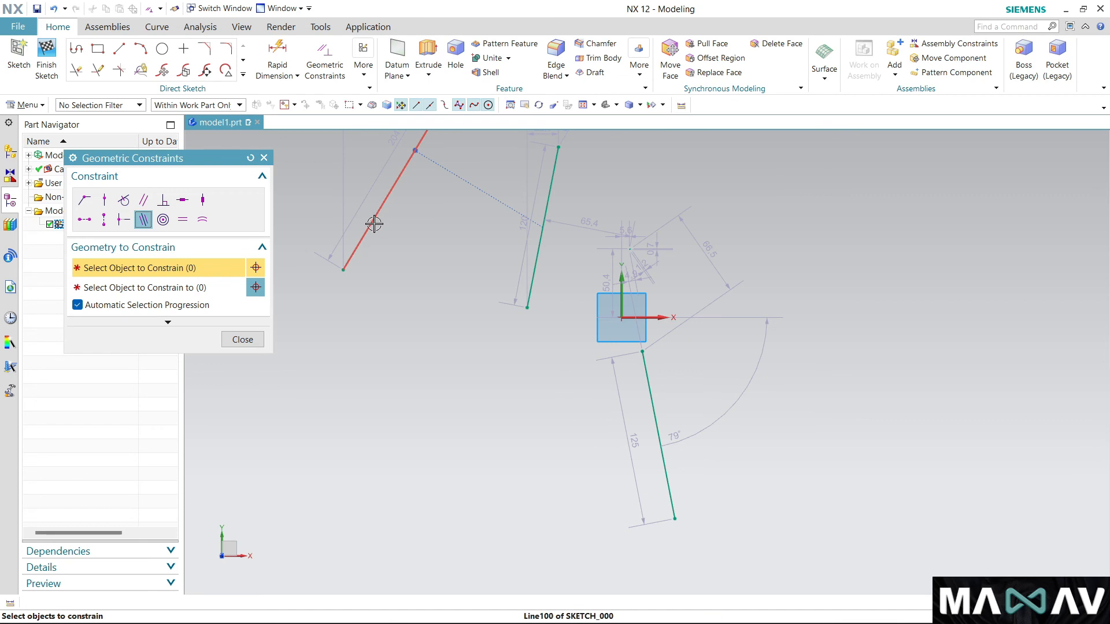
{"action": "left_click", "coordinate": [533, 254]}
{"action": "scroll", "coordinate": [514, 290], "scroll_direction": "down", "scroll_amount": 3}
{"action": "scroll", "coordinate": [532, 247], "scroll_direction": "up", "scroll_amount": 5}
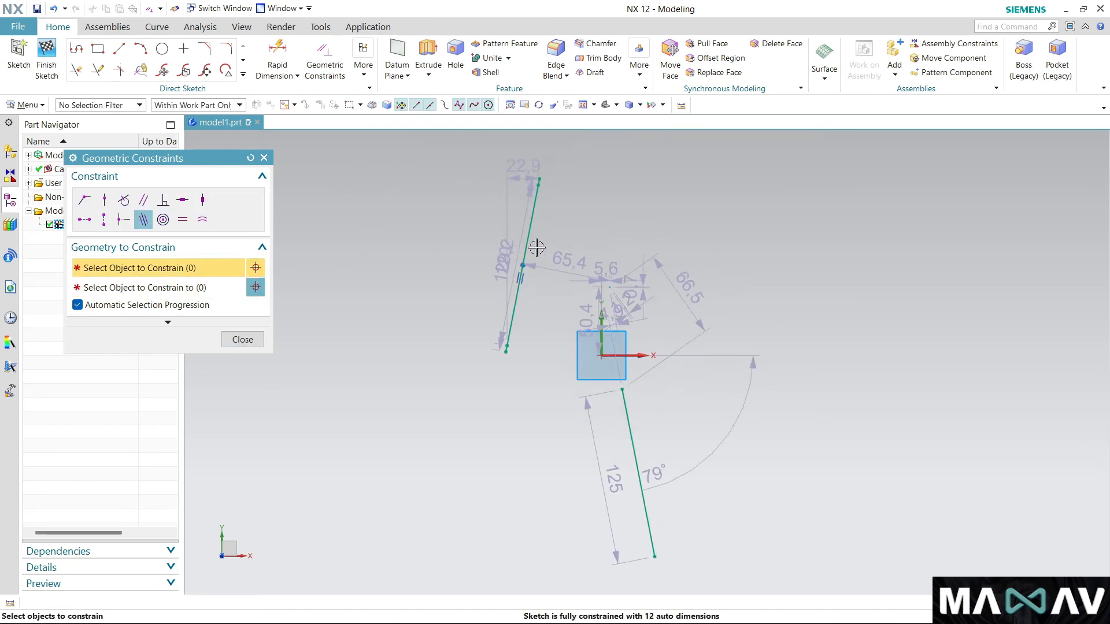
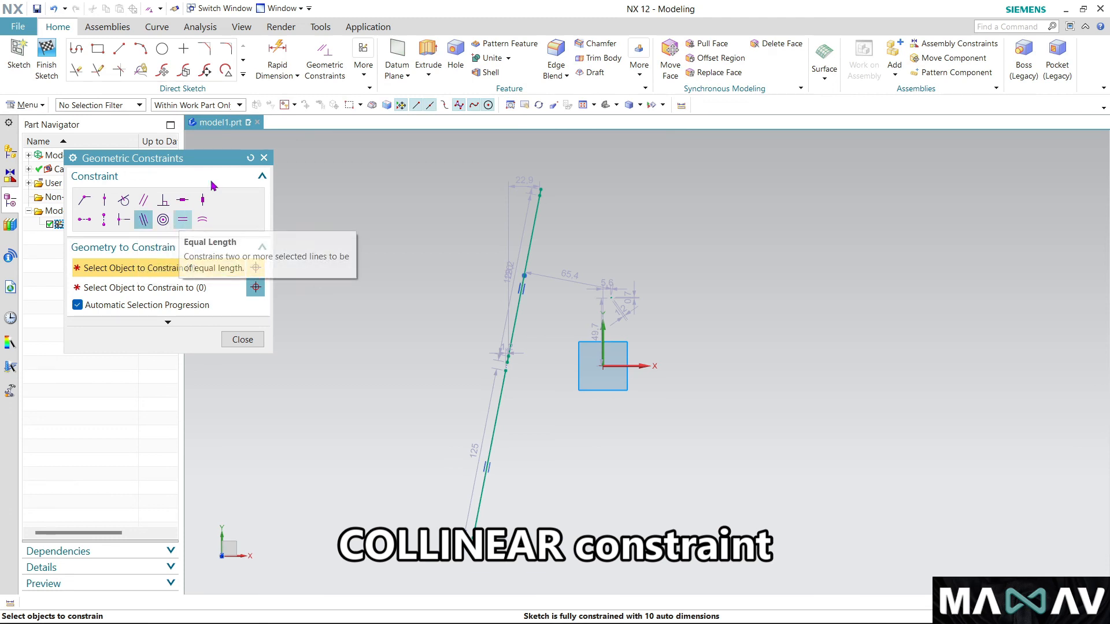
{"action": "left_click", "coordinate": [263, 158]}
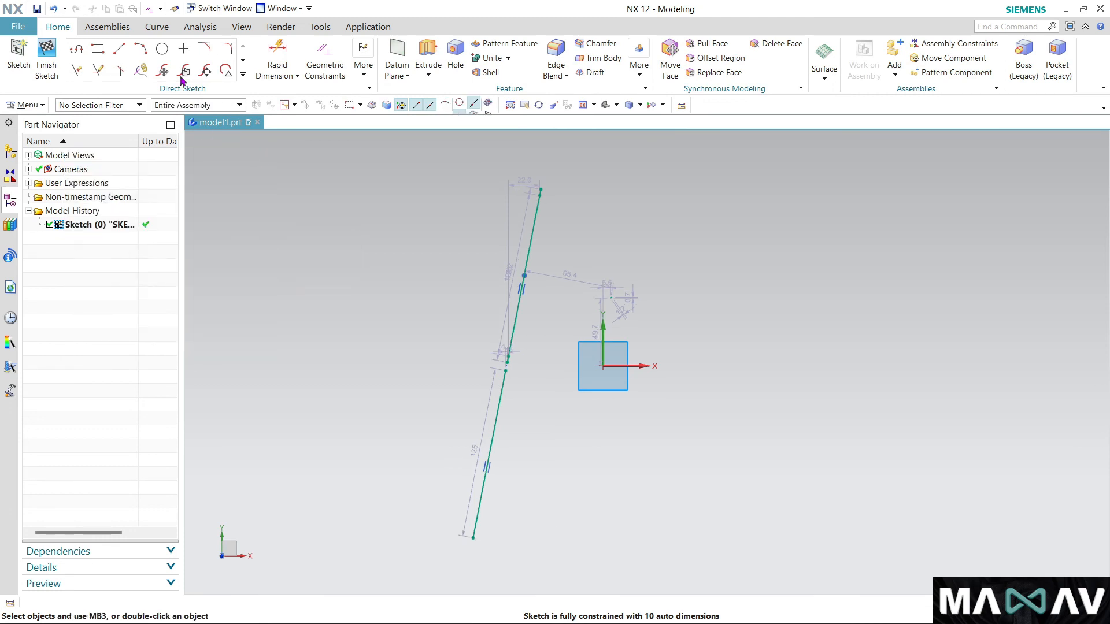
Draw three separate slanted lines to the right of the origin, about 100 mm, 264 mm and 175 mm long from left to right
{"action": "left_click", "coordinate": [121, 52]}
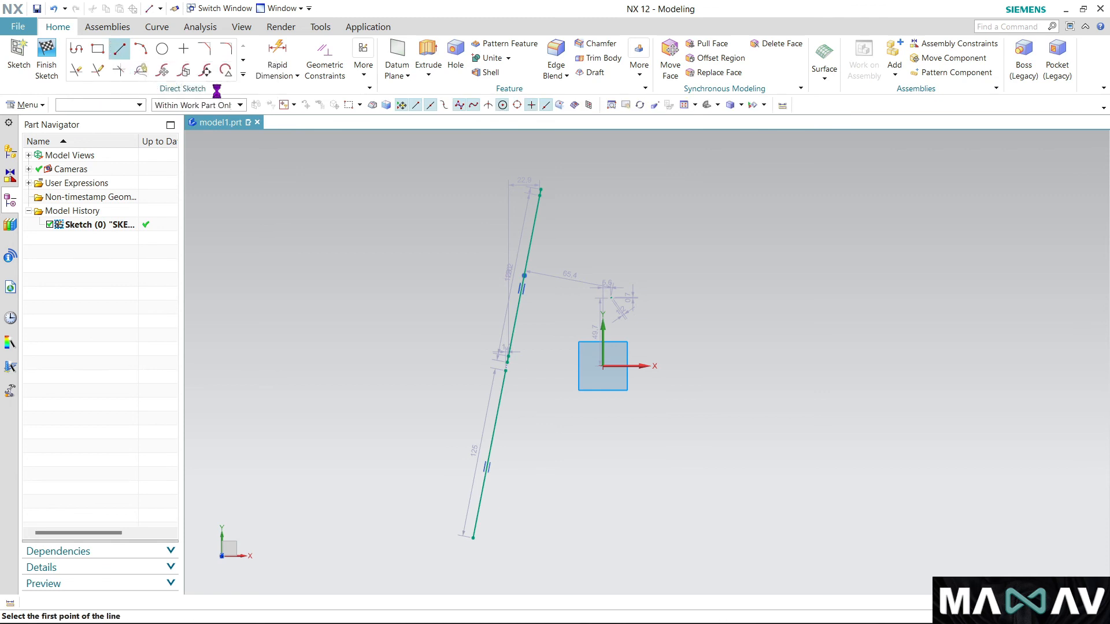
{"action": "left_click", "coordinate": [808, 217]}
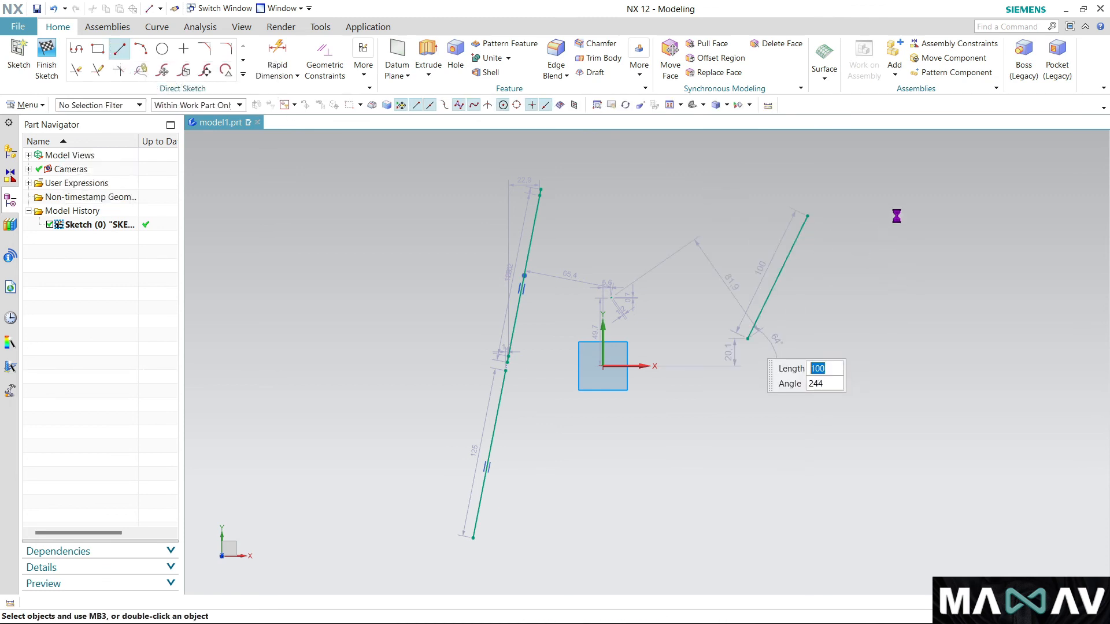
{"action": "left_click", "coordinate": [912, 188]}
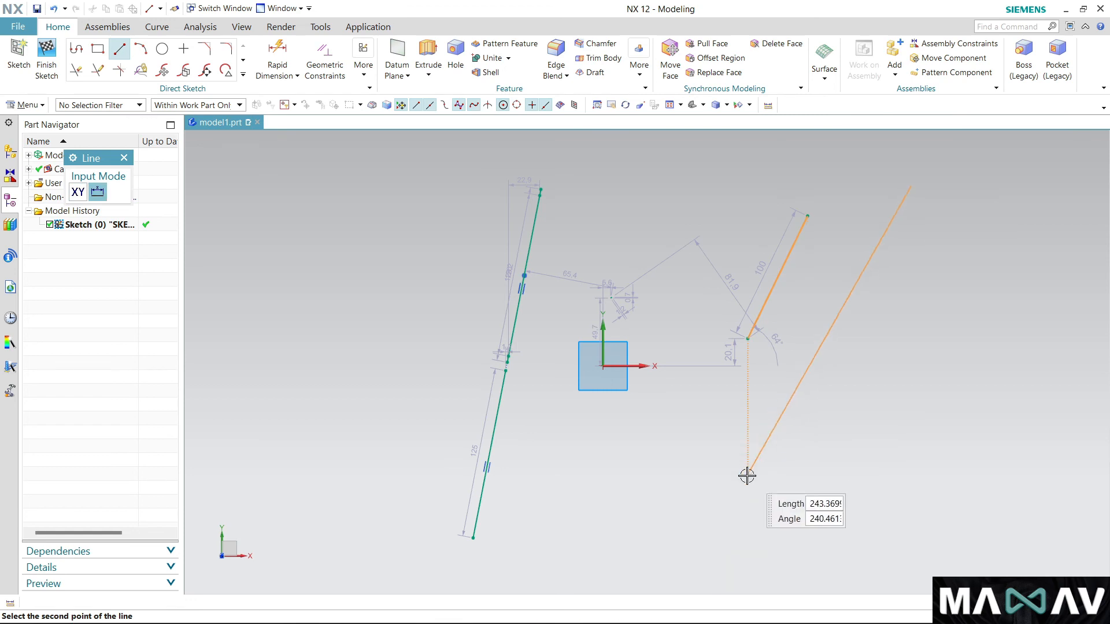
{"action": "left_click", "coordinate": [710, 485]}
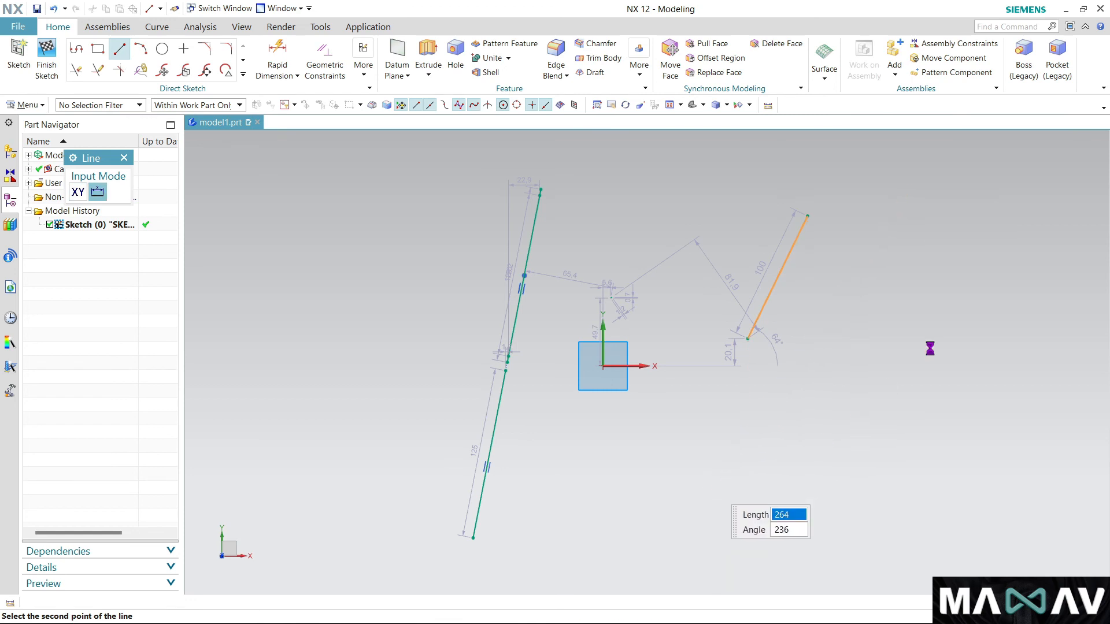
{"action": "left_click", "coordinate": [981, 180]}
{"action": "left_click", "coordinate": [952, 412]}
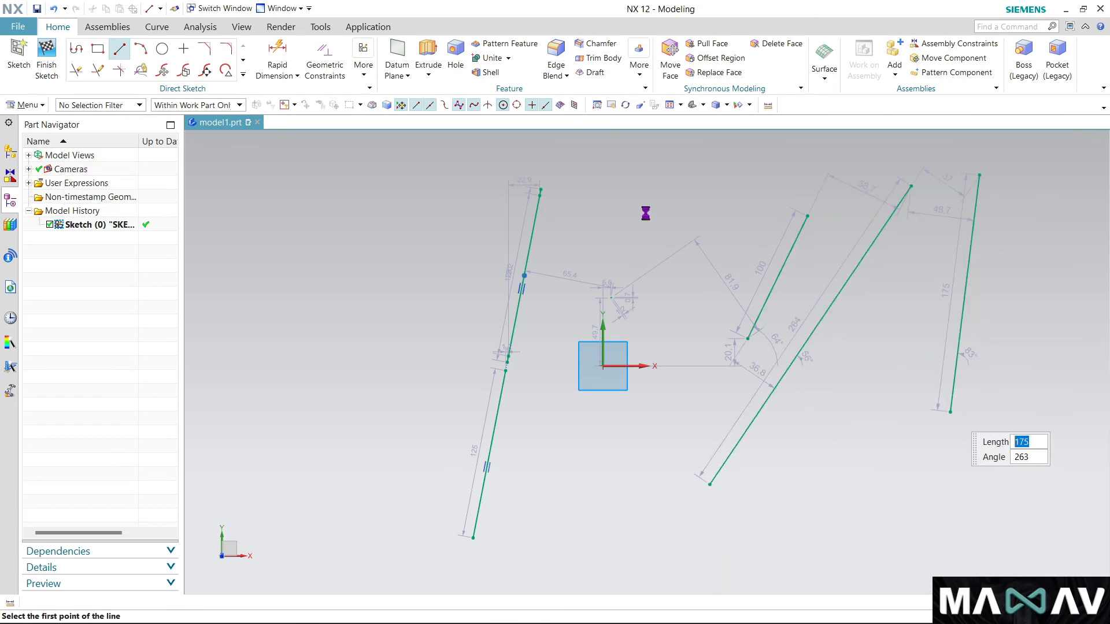
Add a 100 mm length dimension to the shortest of the three lines right of the origin
{"action": "left_click", "coordinate": [278, 49]}
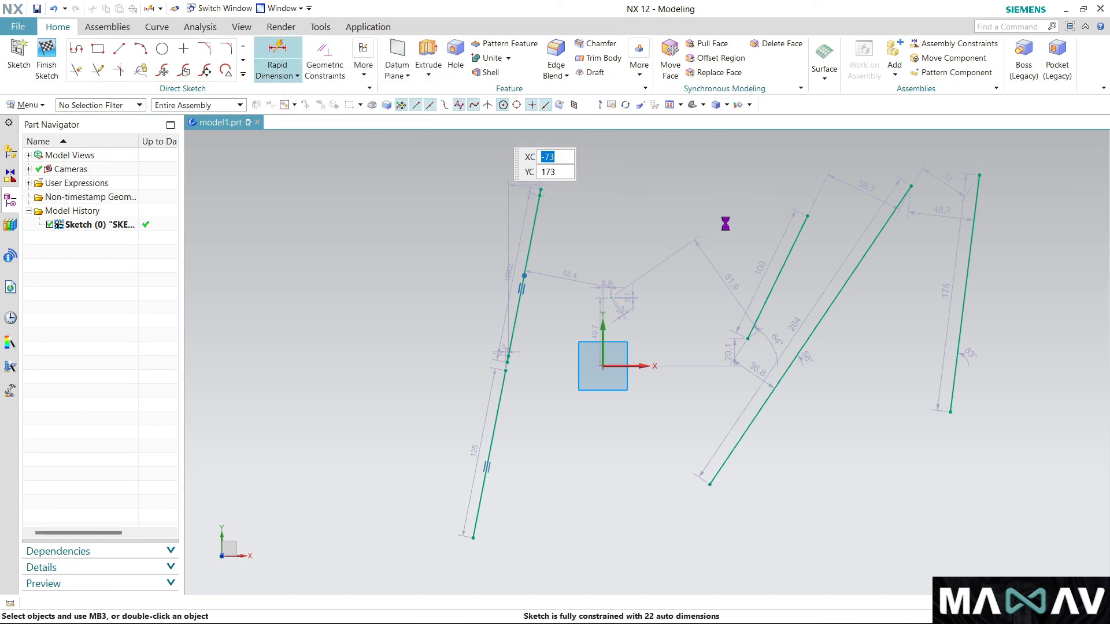
{"action": "left_click", "coordinate": [789, 249]}
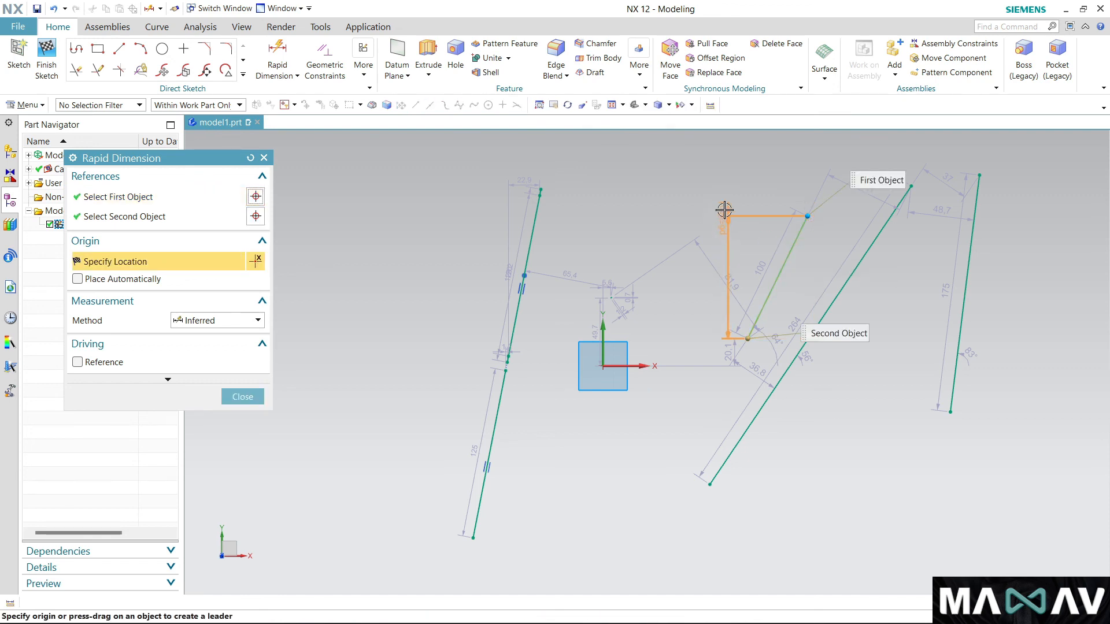
{"action": "left_click", "coordinate": [742, 196]}
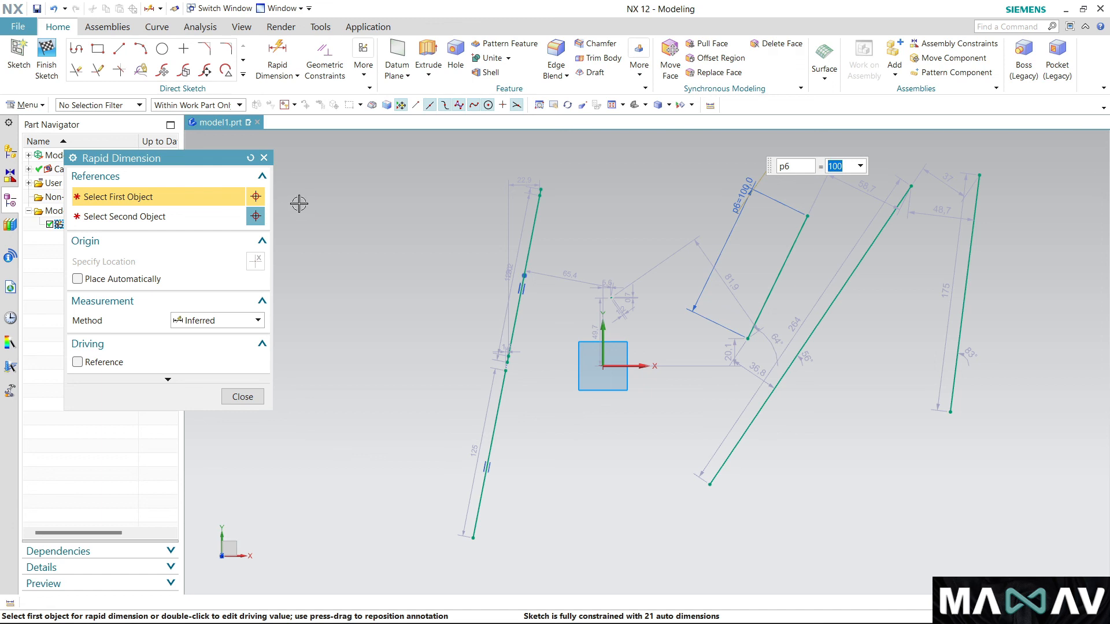
{"action": "left_click", "coordinate": [263, 158]}
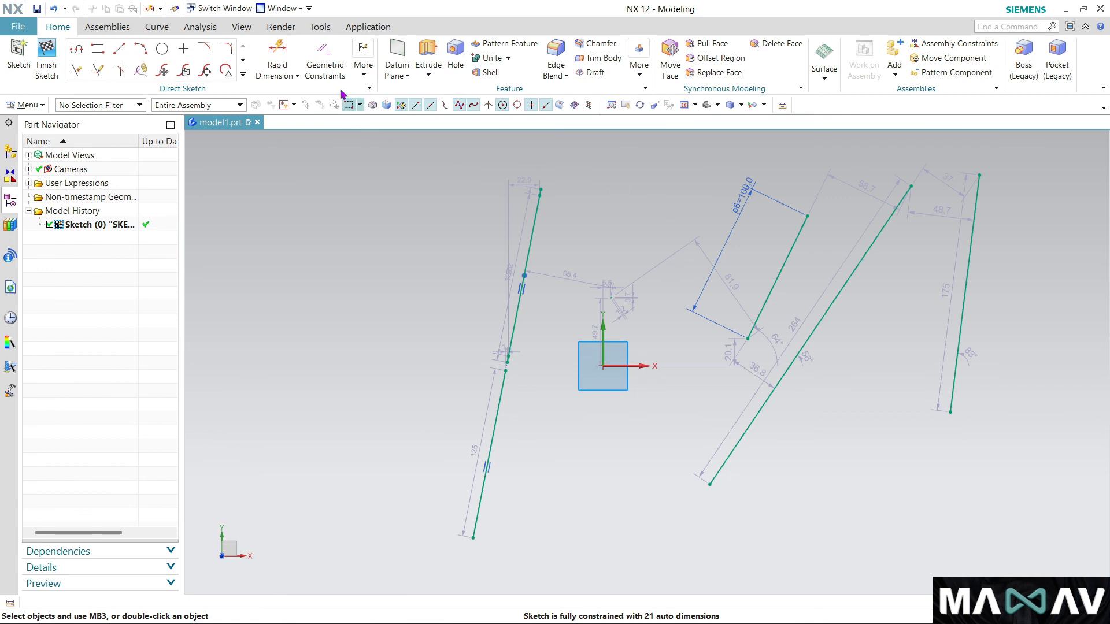
Make the 264 mm and 175 mm lines equal in length to the dimensioned 100 mm line using Equal Length constraints
{"action": "left_click", "coordinate": [325, 58]}
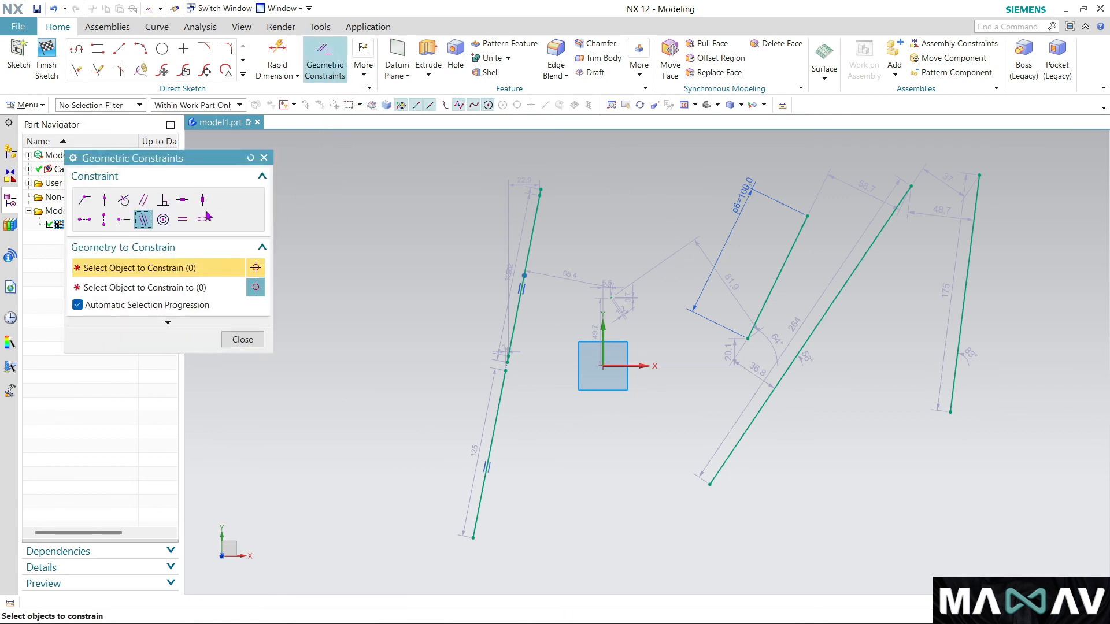
{"action": "left_click", "coordinate": [183, 220]}
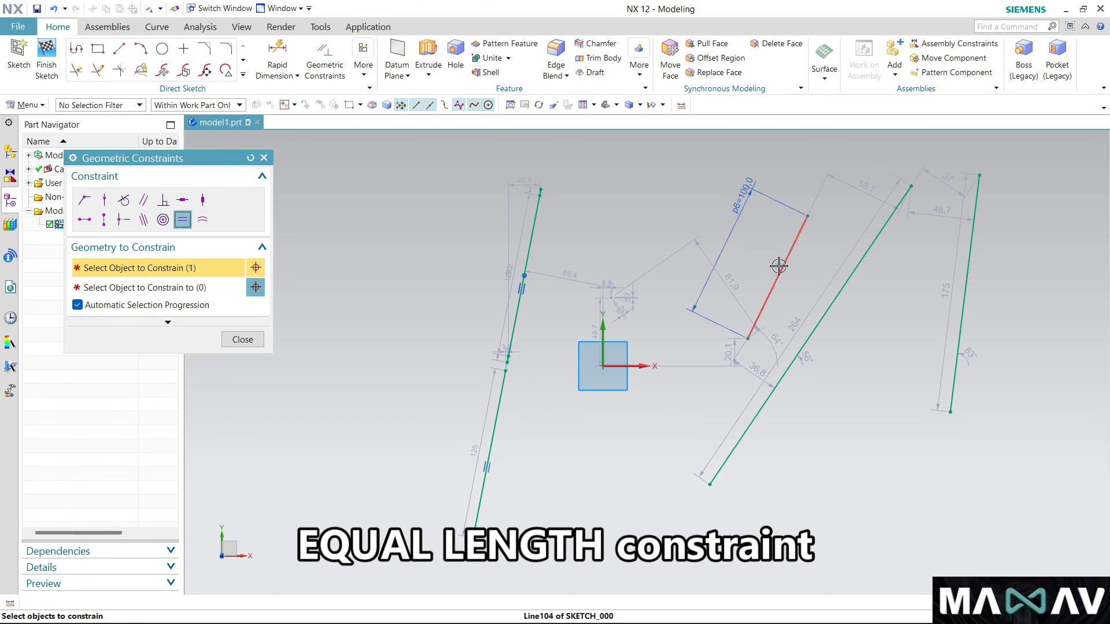
{"action": "left_click", "coordinate": [868, 244]}
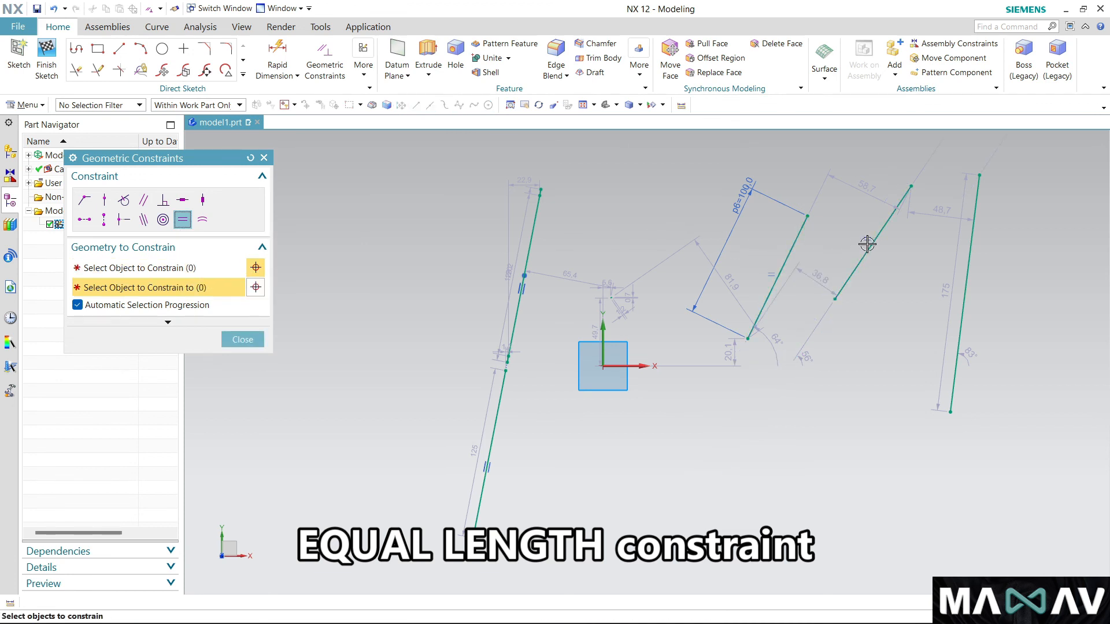
{"action": "left_click", "coordinate": [971, 260]}
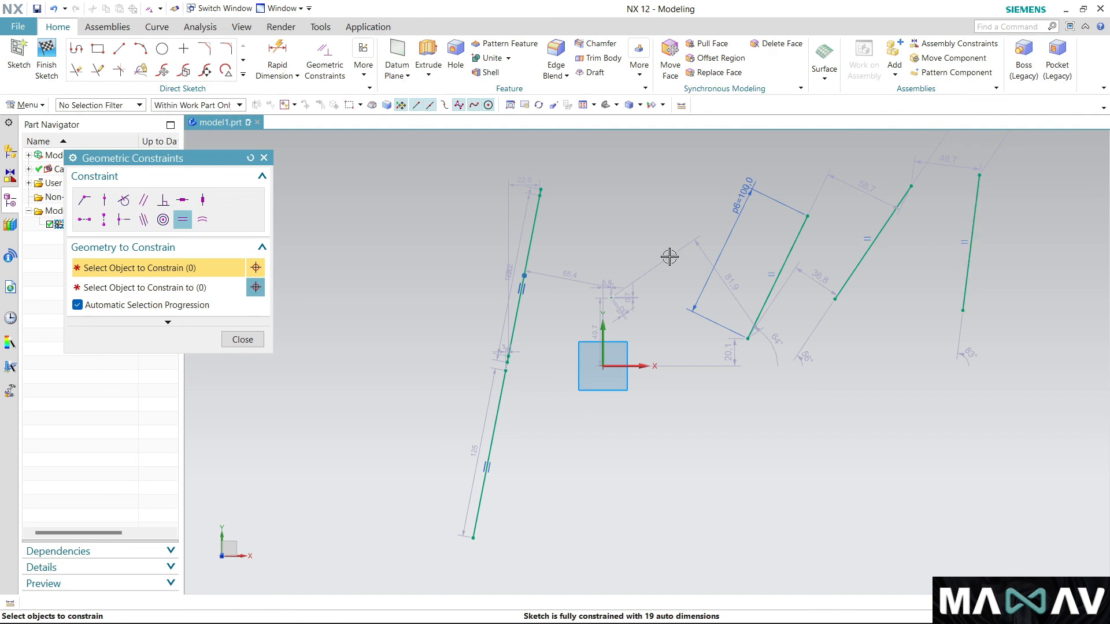
{"action": "left_click", "coordinate": [264, 158]}
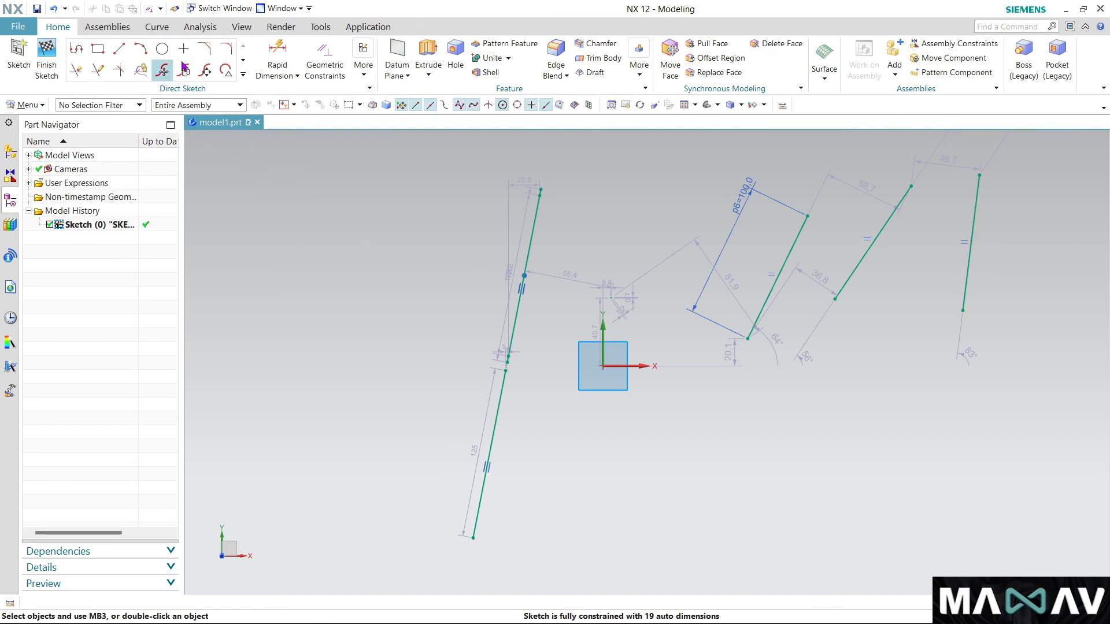
Draw two circles below the lines, about 108 mm in diameter below the origin and about 97 mm farther right
{"action": "left_click", "coordinate": [162, 49]}
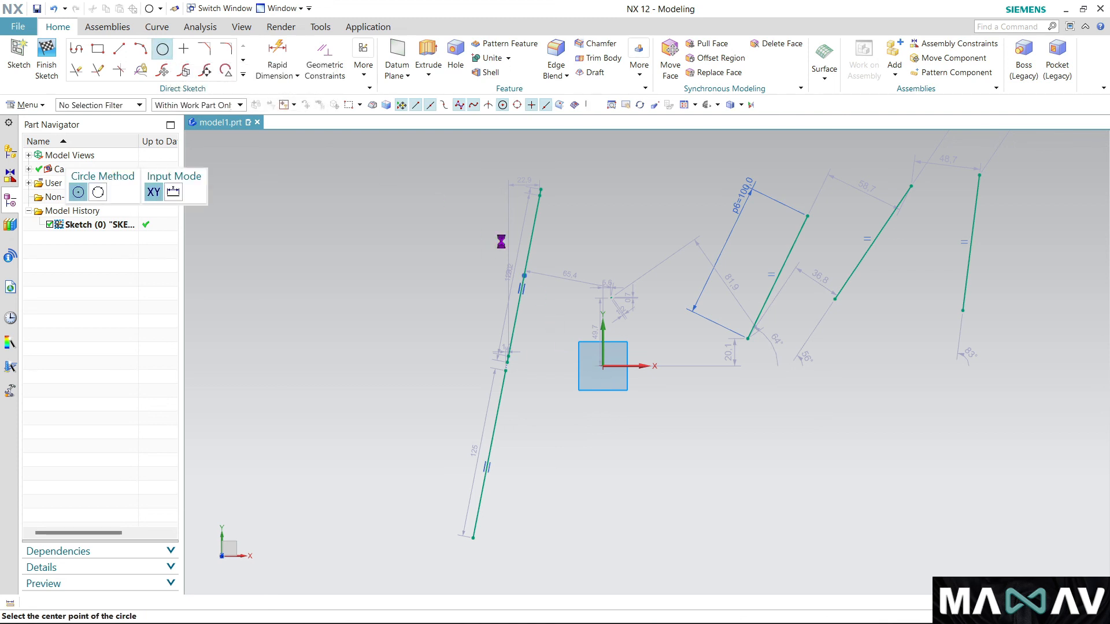
{"action": "scroll", "coordinate": [459, 210], "scroll_direction": "down", "scroll_amount": 3}
{"action": "scroll", "coordinate": [601, 401], "scroll_direction": "up", "scroll_amount": 1}
{"action": "left_click", "coordinate": [585, 379]}
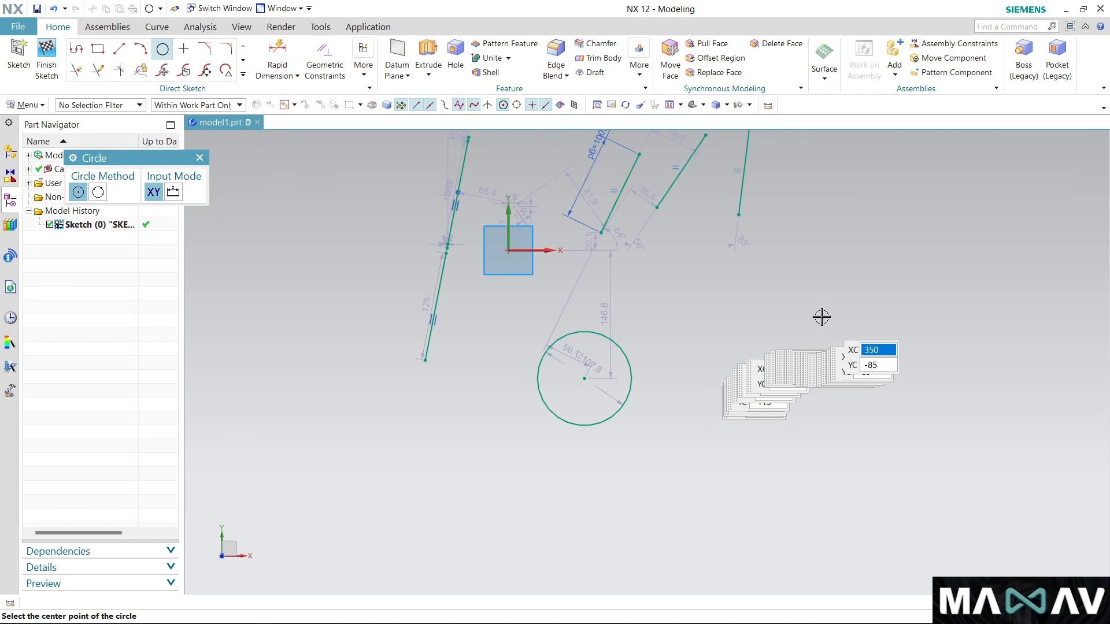
{"action": "left_click", "coordinate": [921, 326]}
{"action": "left_click", "coordinate": [932, 356]}
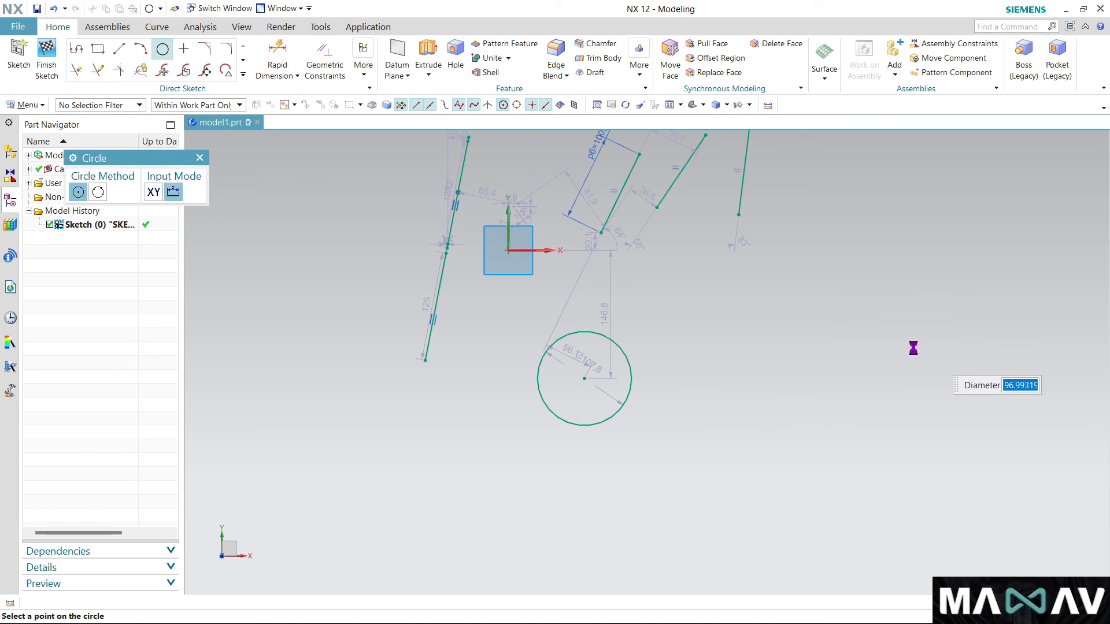
Draw a three-point arc about 342 mm in radius just above the 97 mm circle
{"action": "left_click", "coordinate": [144, 51]}
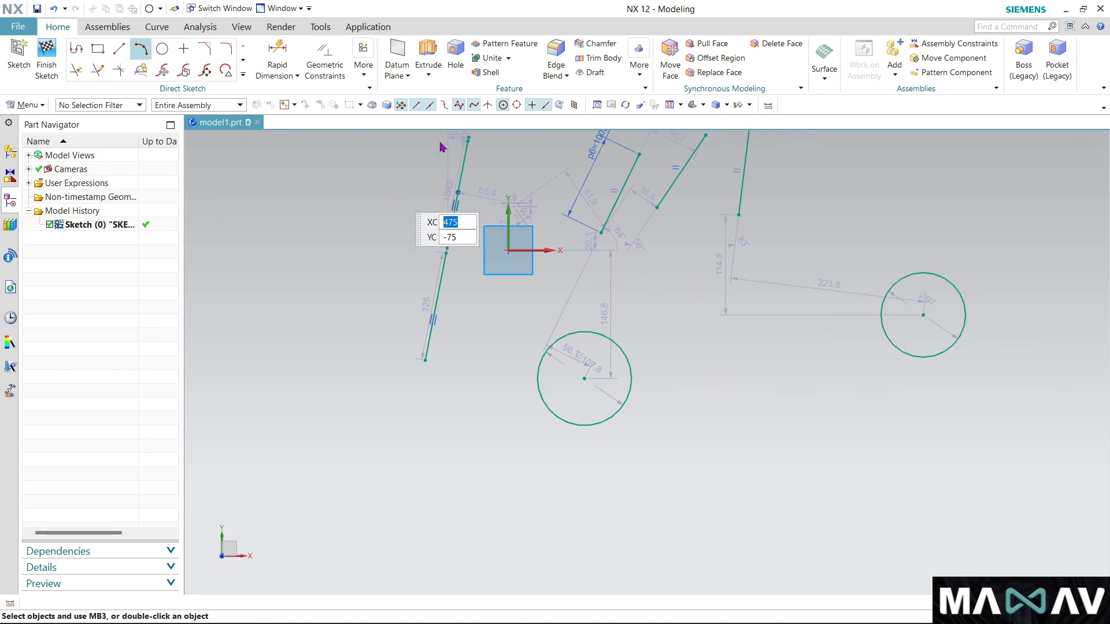
{"action": "left_click", "coordinate": [807, 267]}
{"action": "left_click", "coordinate": [1028, 264]}
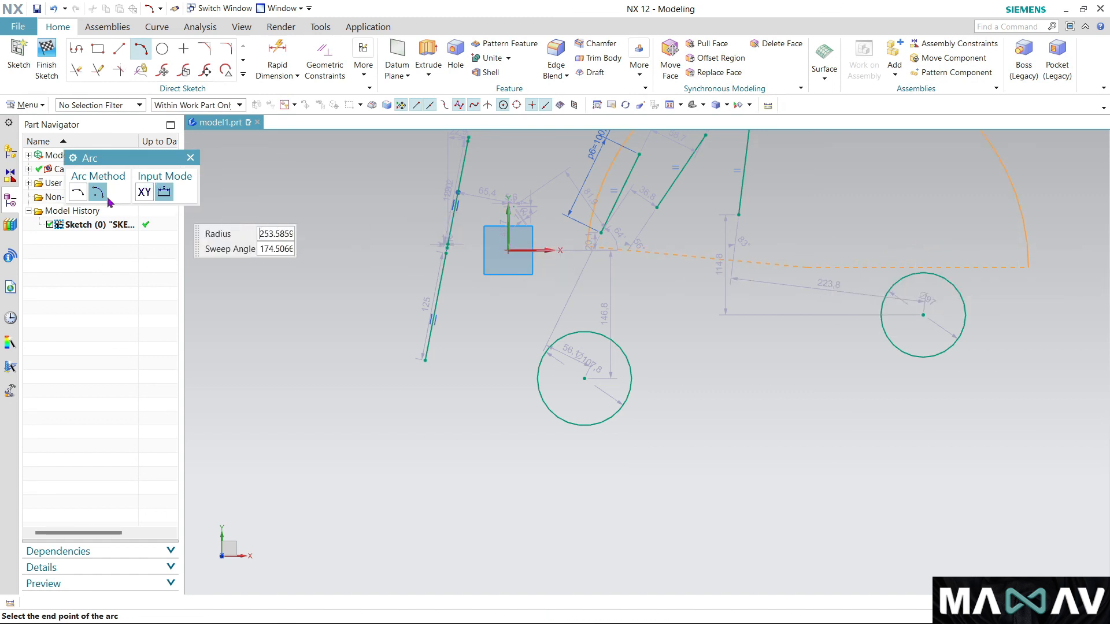
{"action": "left_click", "coordinate": [79, 193]}
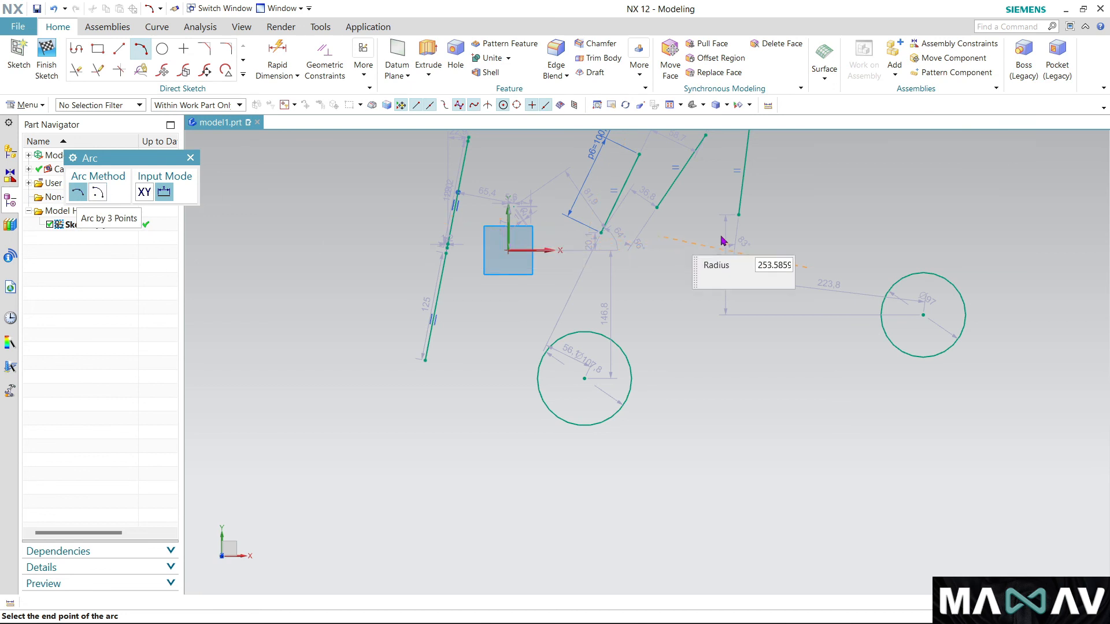
{"action": "left_click", "coordinate": [1018, 254]}
{"action": "left_click", "coordinate": [980, 246]}
Draw two more three-point arcs, about 182 mm in radius above the existing arc and about 164 mm in radius below the 97 mm circle
{"action": "left_click", "coordinate": [807, 203]}
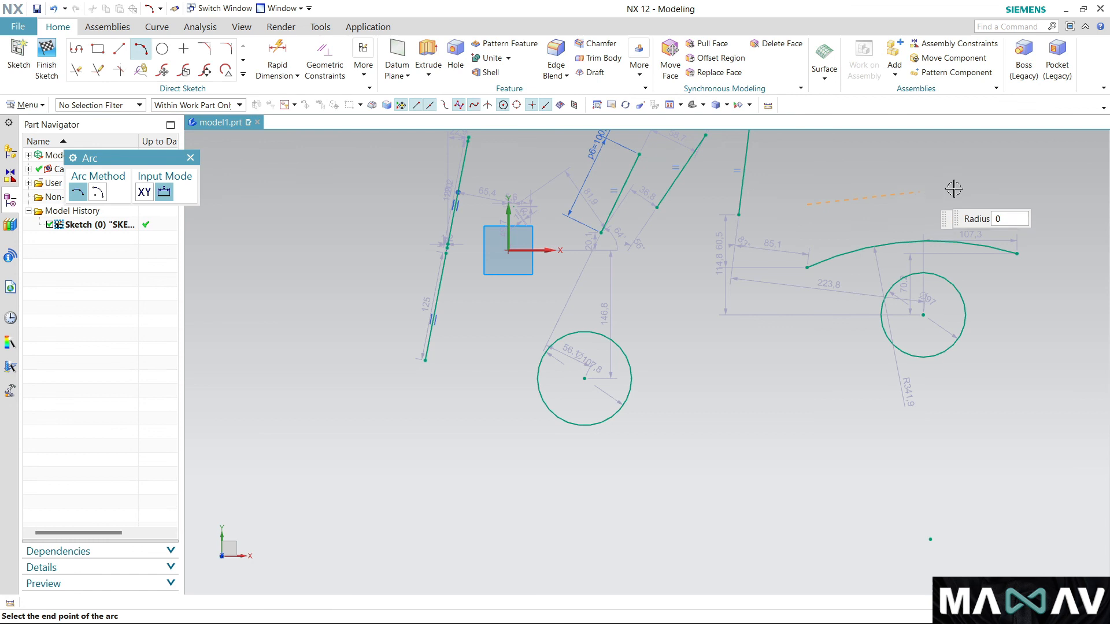
{"action": "left_click", "coordinate": [1067, 254]}
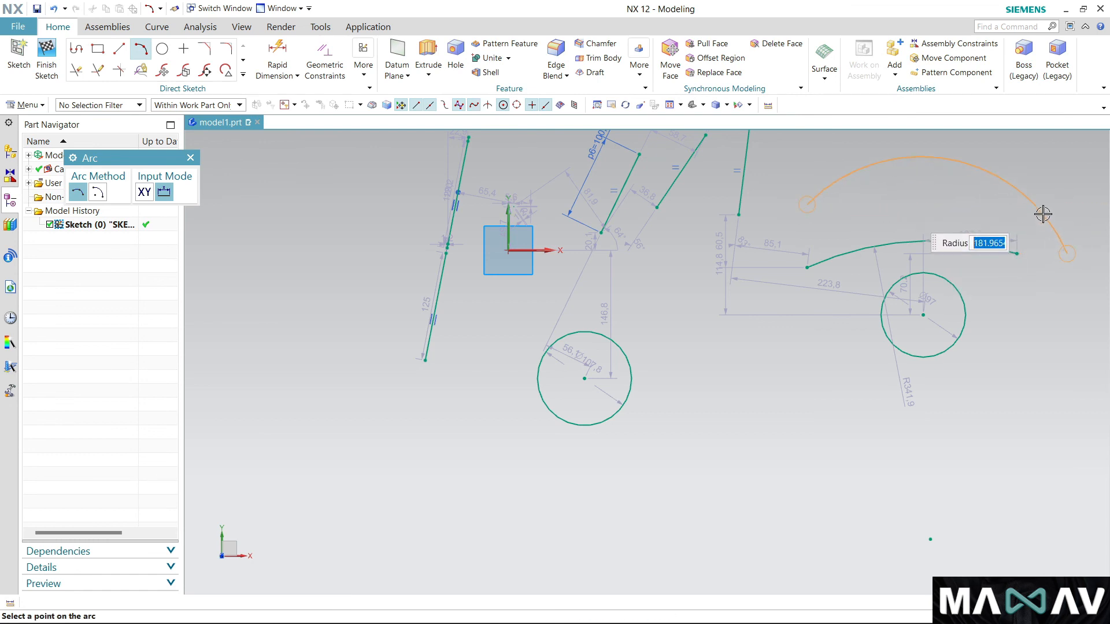
{"action": "left_click", "coordinate": [823, 399]}
{"action": "left_click", "coordinate": [1066, 401]}
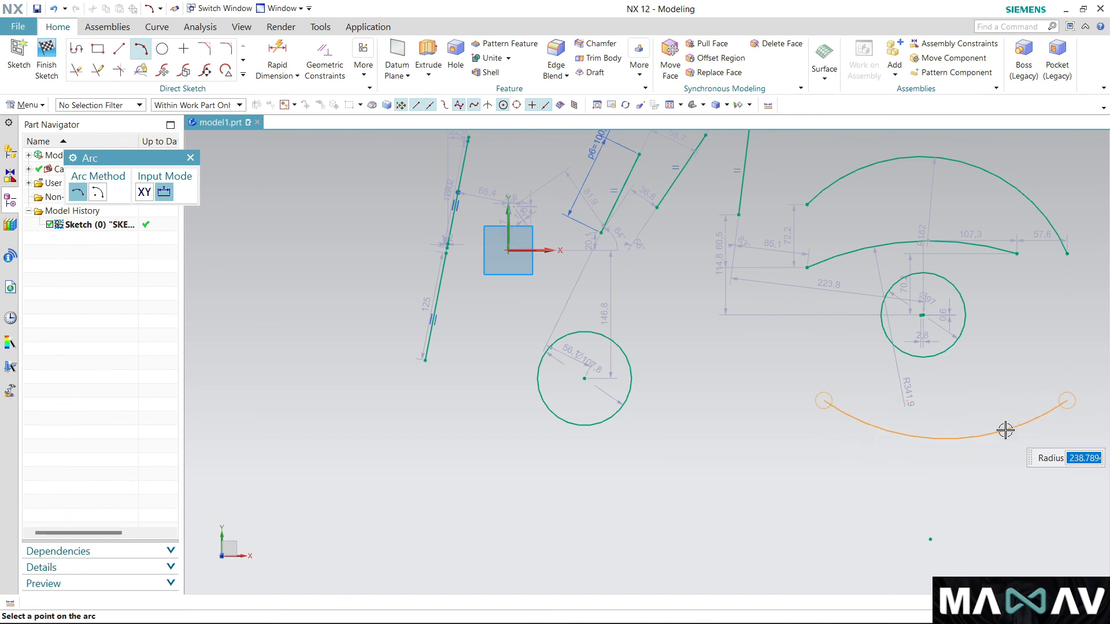
{"action": "left_click", "coordinate": [983, 463]}
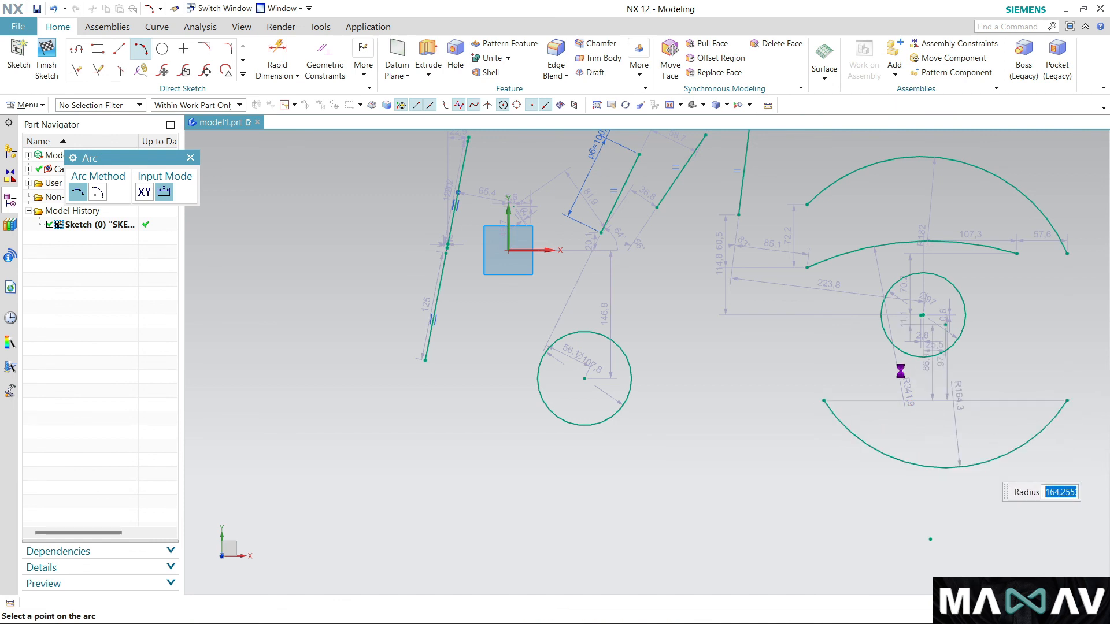
{"action": "left_click", "coordinate": [191, 158]}
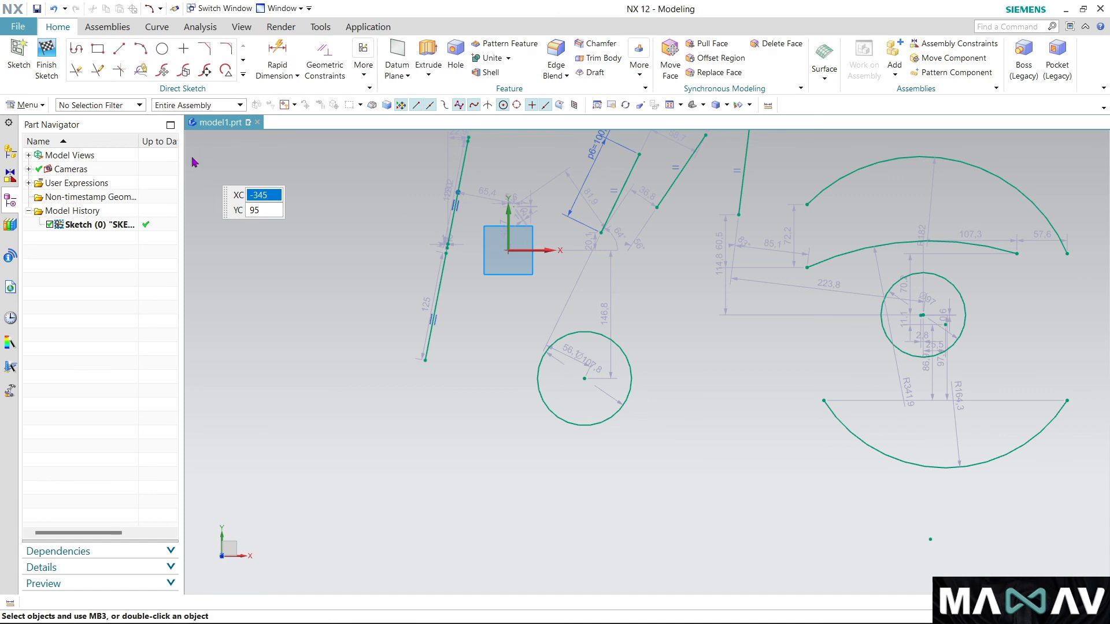
Apply Equal Radius constraints between the 97 mm circle and each of the three arcs: the 342 mm one, the uppermost one and the lower one
{"action": "left_click", "coordinate": [324, 62]}
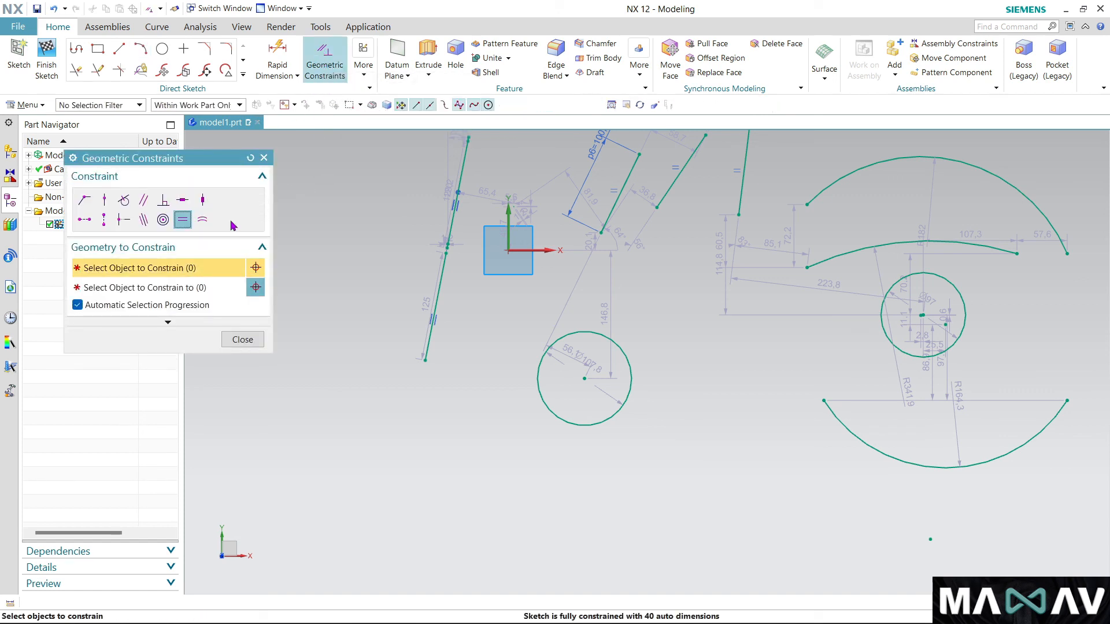
{"action": "left_click", "coordinate": [856, 245]}
{"action": "left_click", "coordinate": [897, 284]}
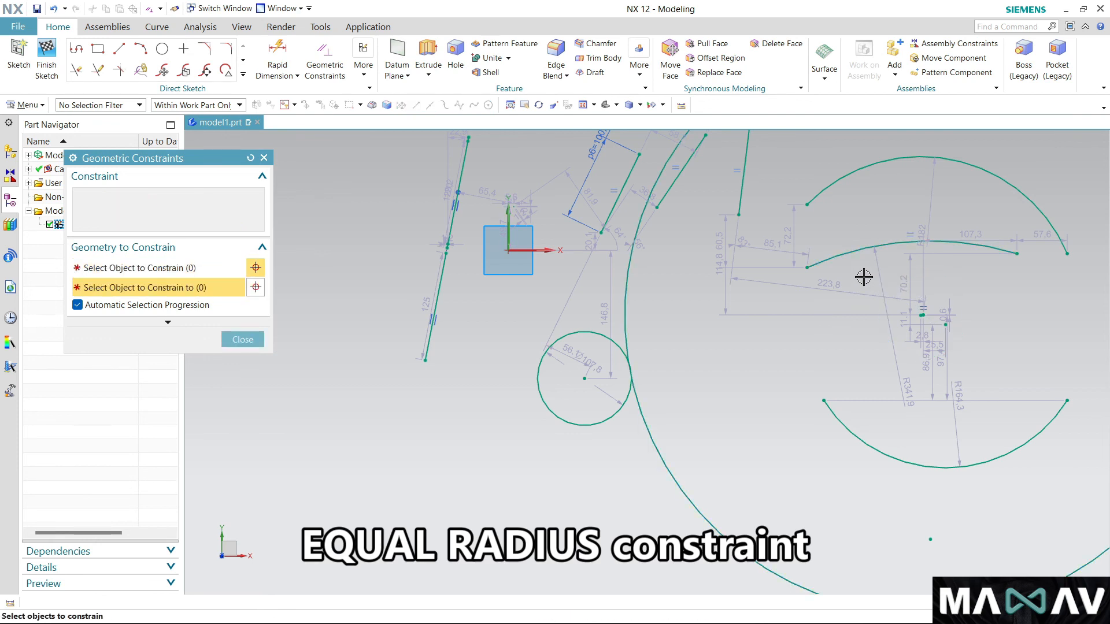
{"action": "left_click", "coordinate": [850, 174]}
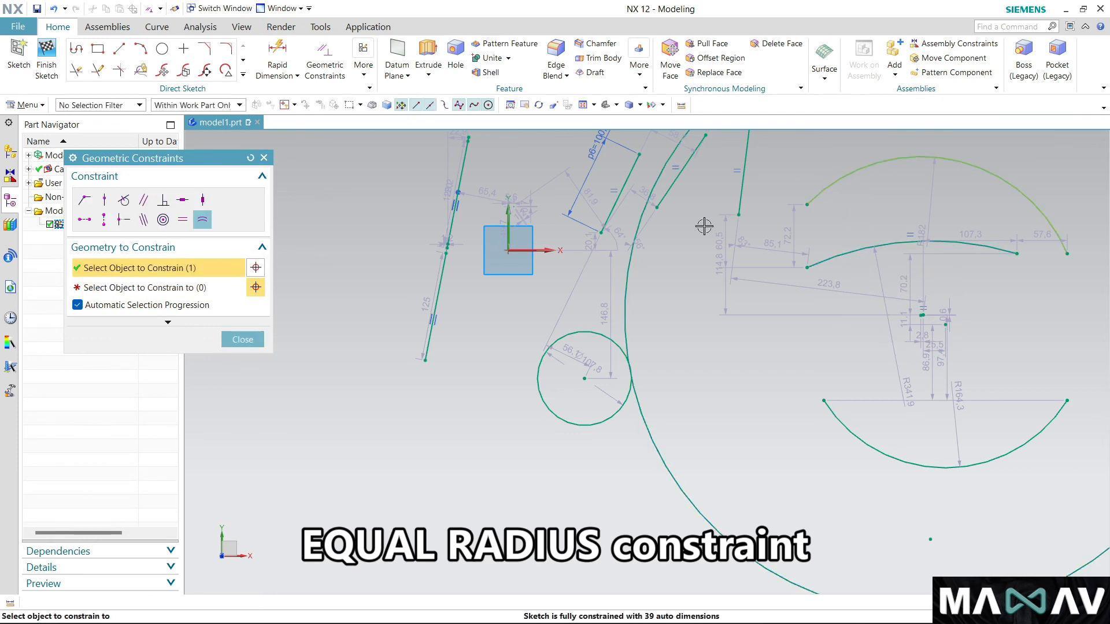
{"action": "left_click", "coordinate": [639, 234]}
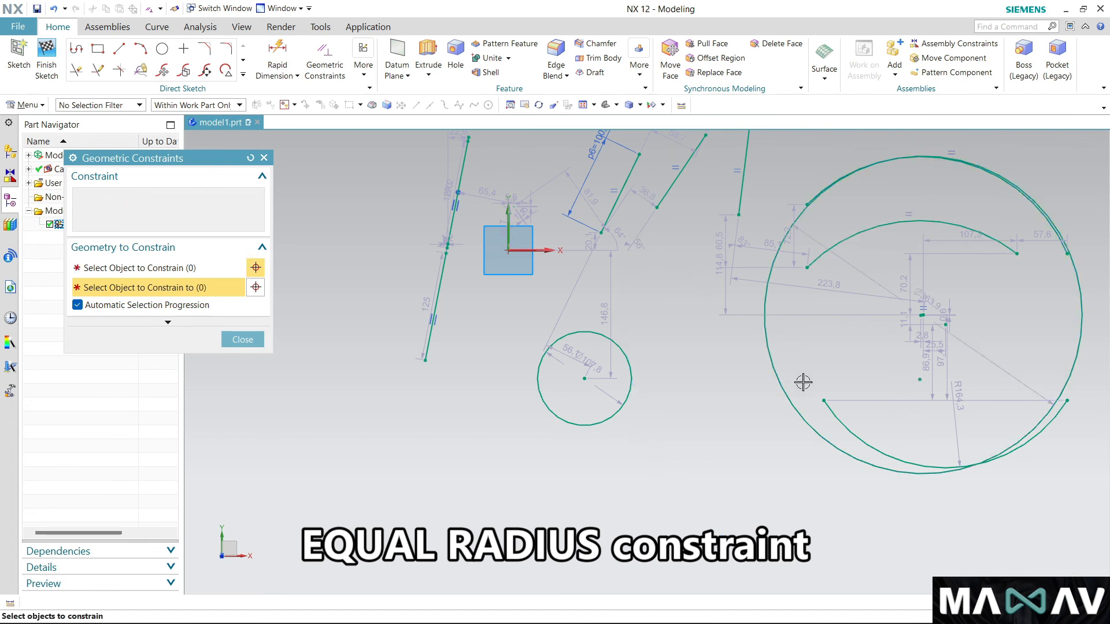
{"action": "left_click", "coordinate": [836, 410]}
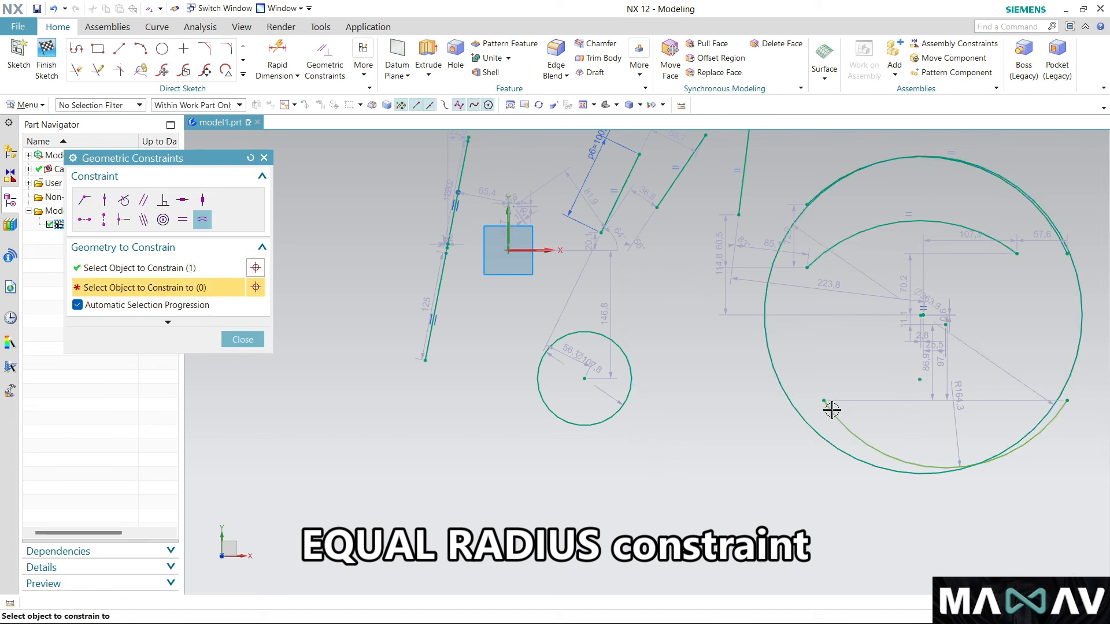
{"action": "left_click", "coordinate": [771, 364]}
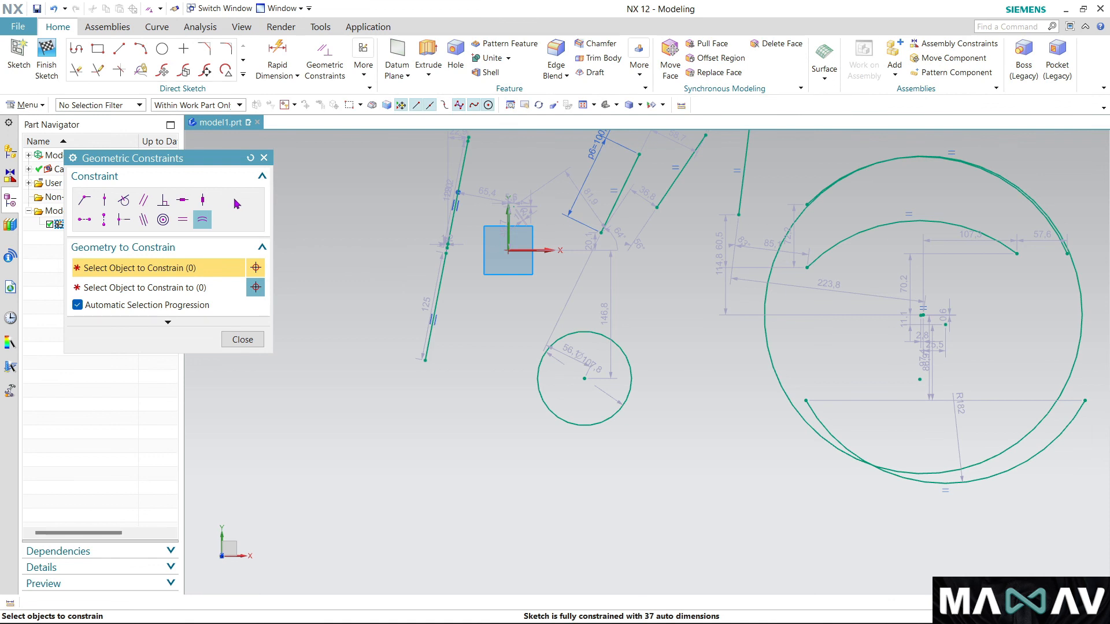
{"action": "left_click", "coordinate": [264, 158]}
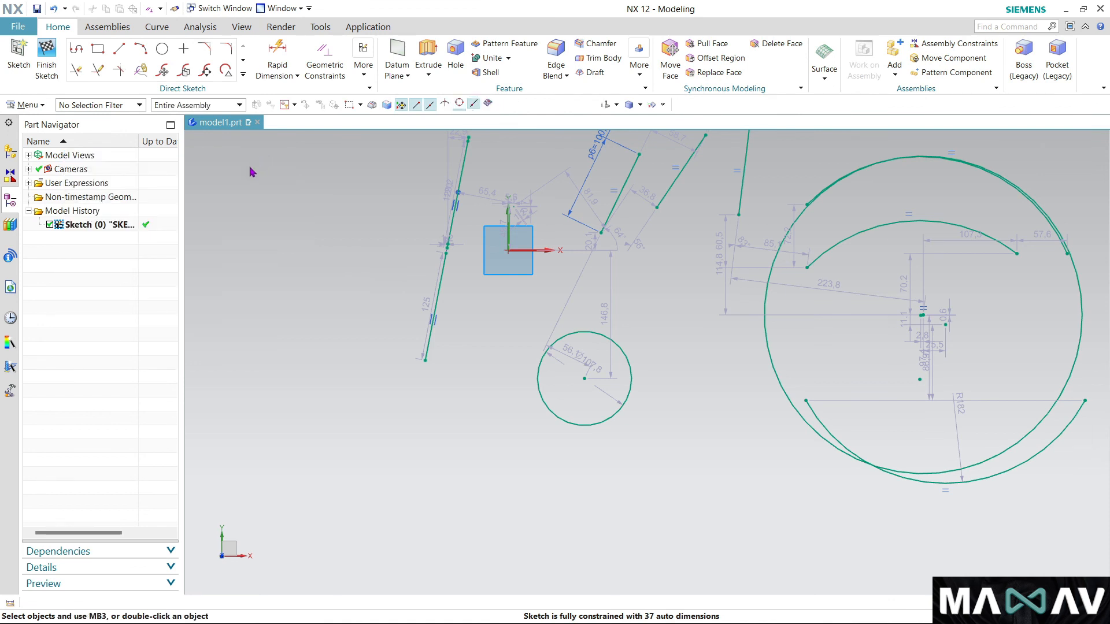
Delete all the lines, circles and arcs from the sketch
{"action": "scroll", "coordinate": [306, 251], "scroll_direction": "down", "scroll_amount": 3}
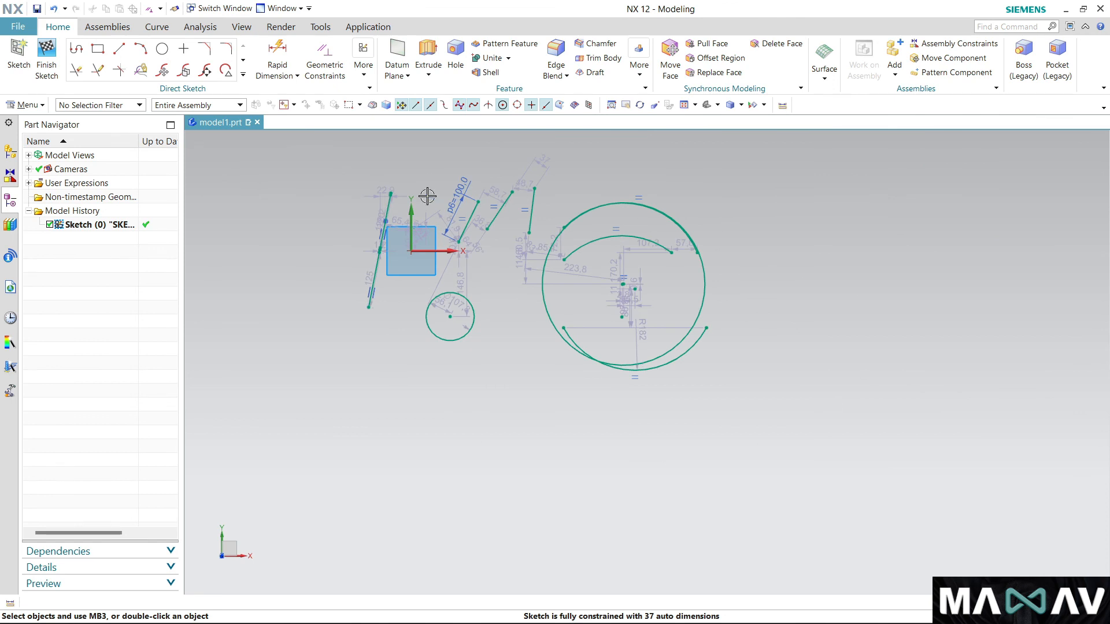
{"action": "mouse_move", "coordinate": [336, 163]}
{"action": "left_mouse_down"}
{"action": "mouse_move", "coordinate": [691, 307]}
{"action": "mouse_move", "coordinate": [781, 426]}
{"action": "left_mouse_up"}
{"action": "key", "text": "Delete"}
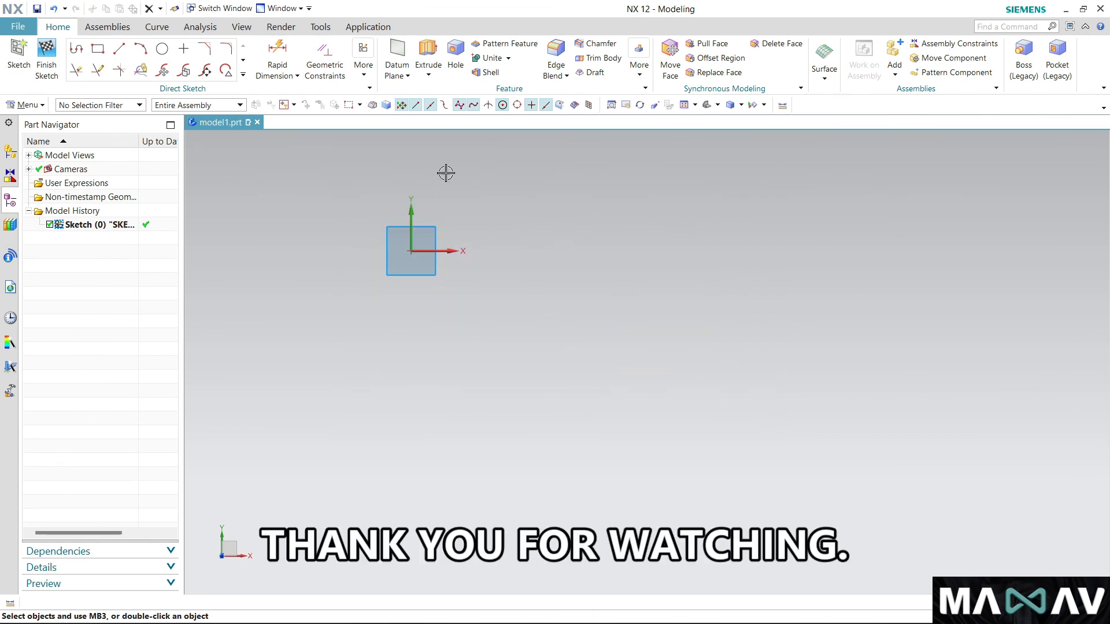